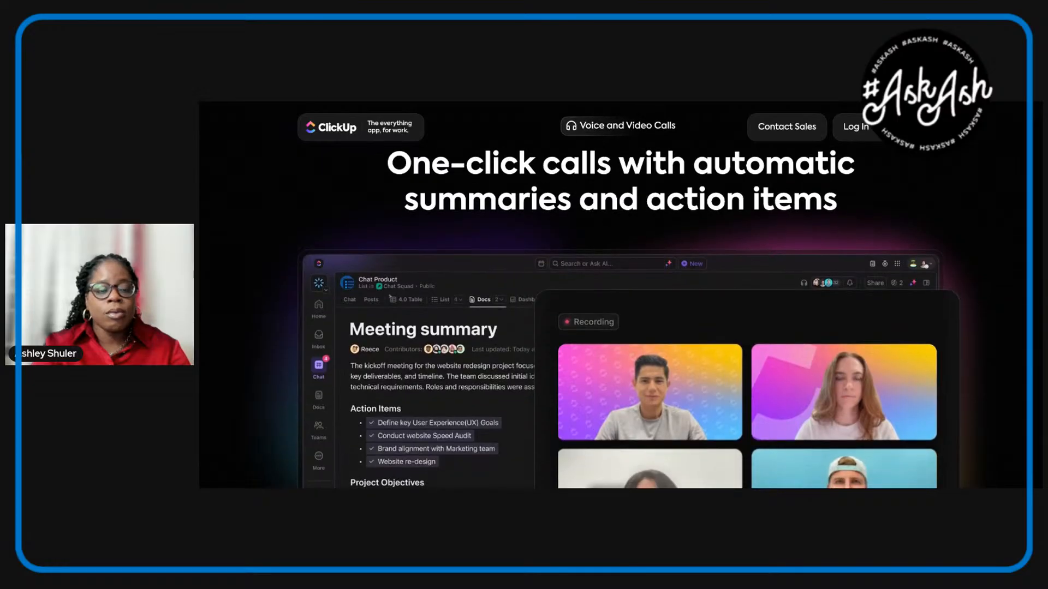
# Step: Look through the voice and video calls and mobile performance sections of the ClickUp Chat product page
pyautogui.scroll(-6, 389, 297)
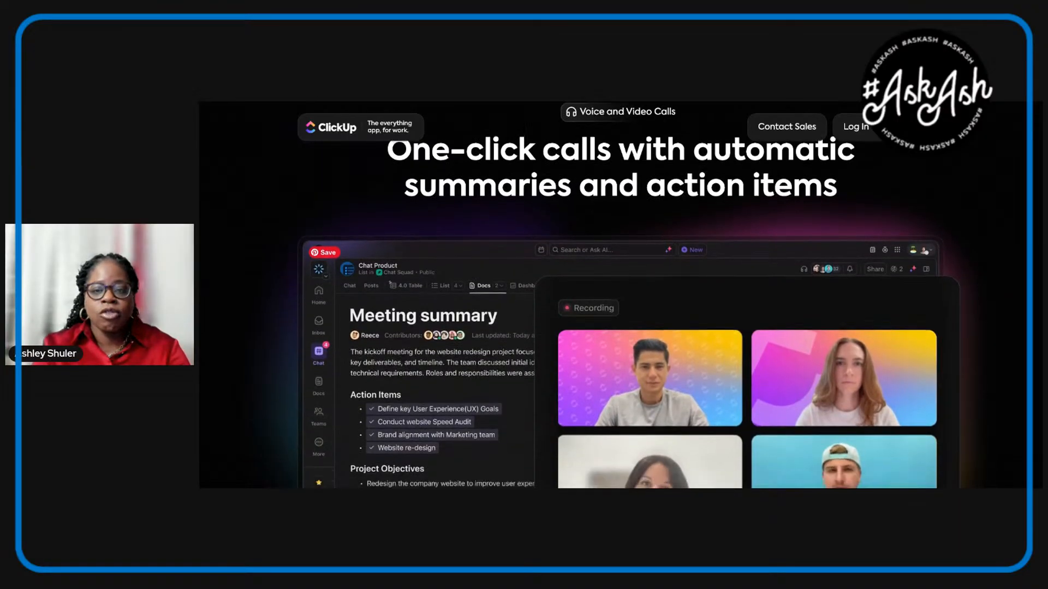
pyautogui.scroll(-5, 620, 322)
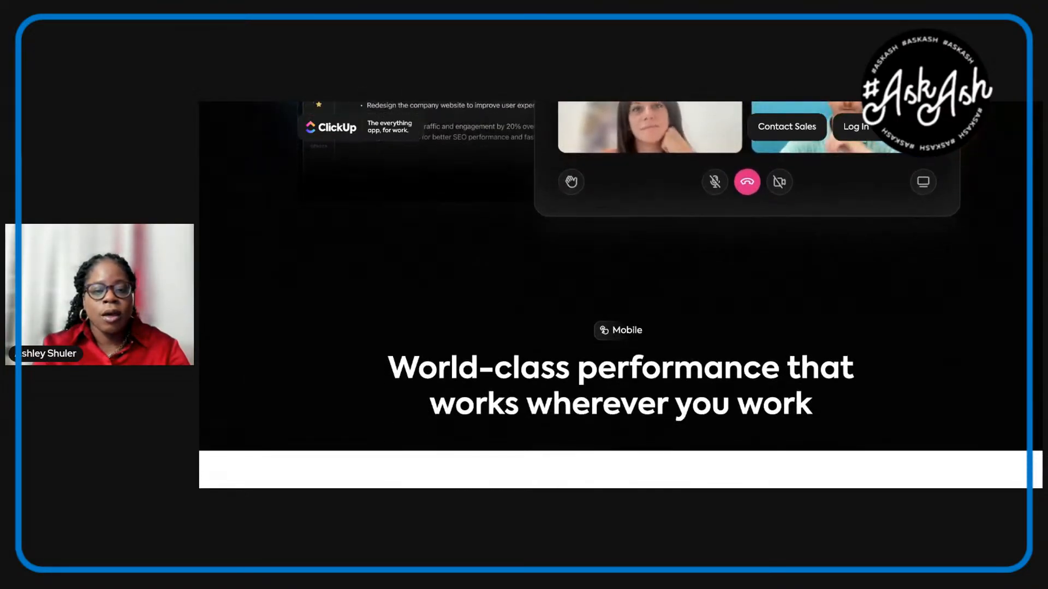
pyautogui.scroll(-1, 620, 322)
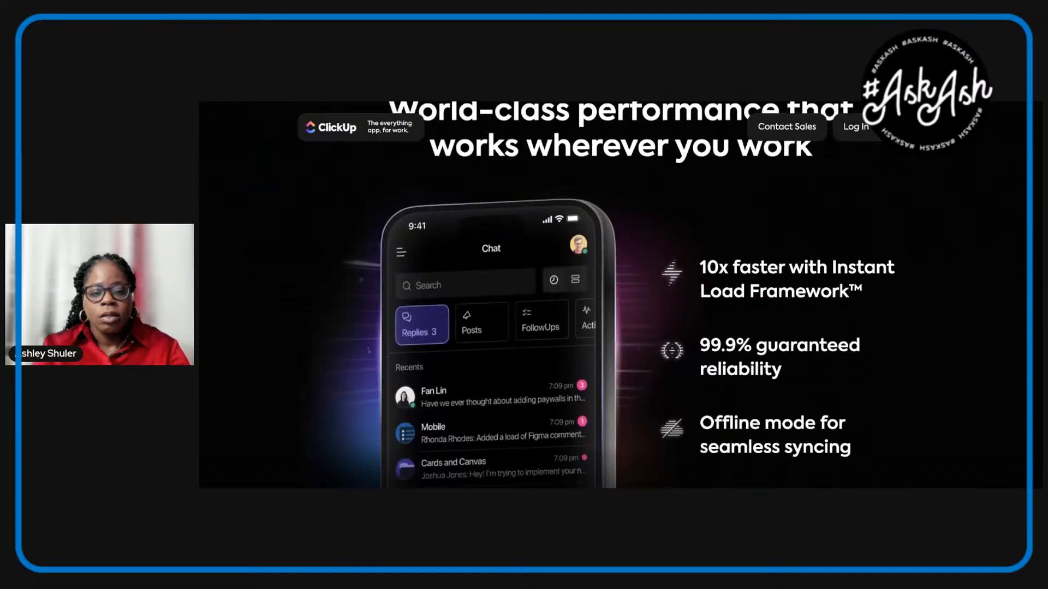
pyautogui.scroll(1, 620, 322)
pyautogui.scroll(-3, 620, 322)
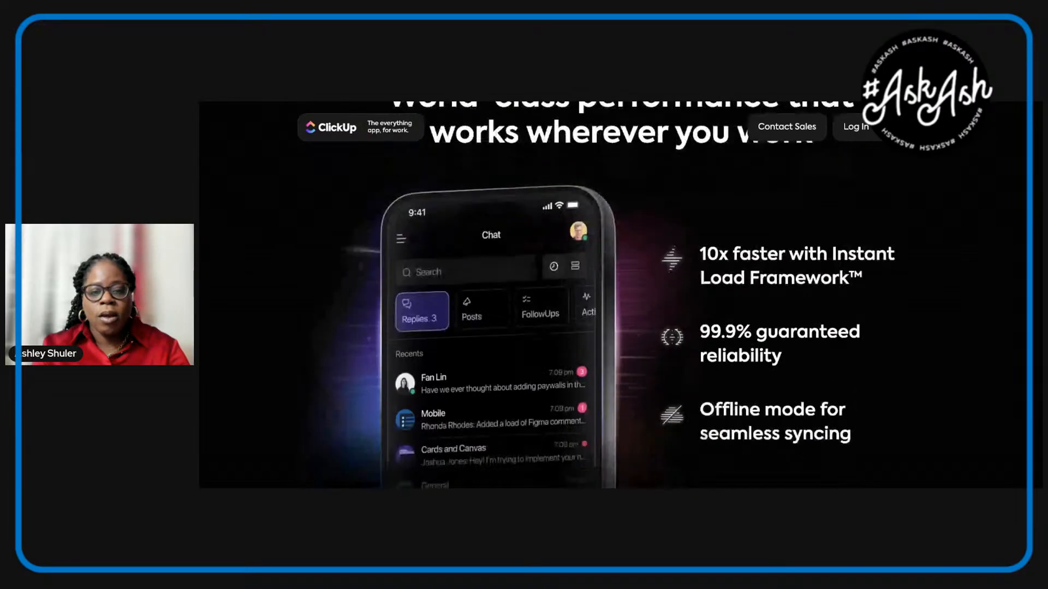
pyautogui.scroll(-5, 507, 253)
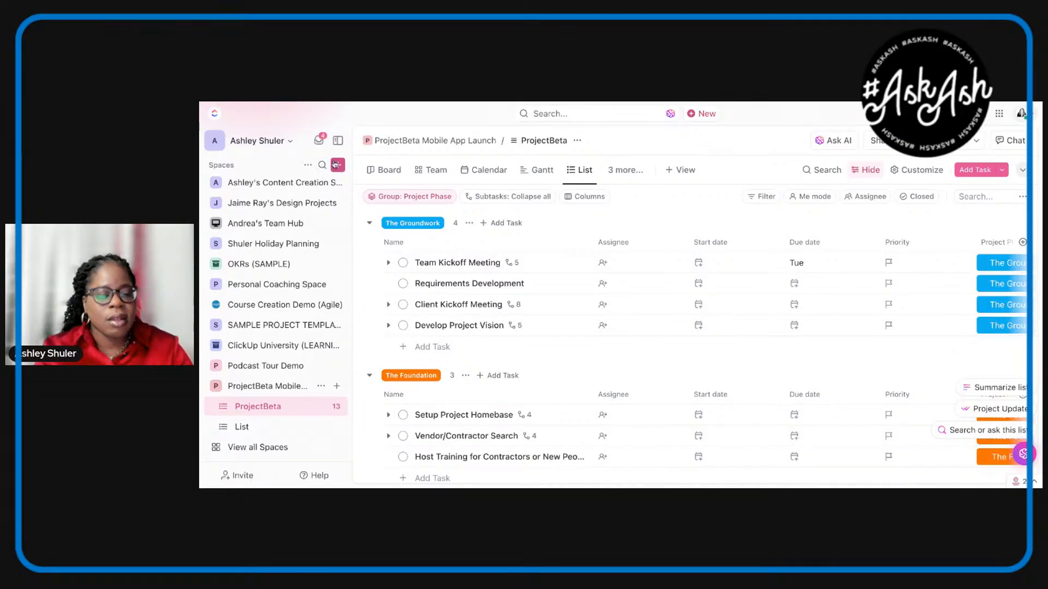
# Step: Collapse the Spaces sidebar and open the ProjectBeta list's chat beside the task list at a larger display size
pyautogui.click(338, 144)
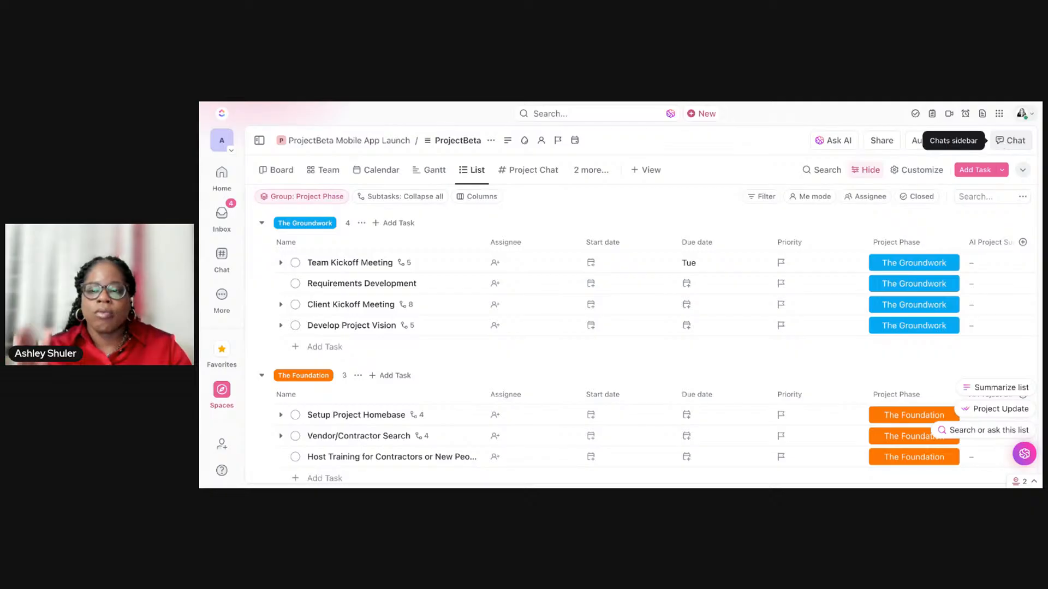
pyautogui.click(1011, 140)
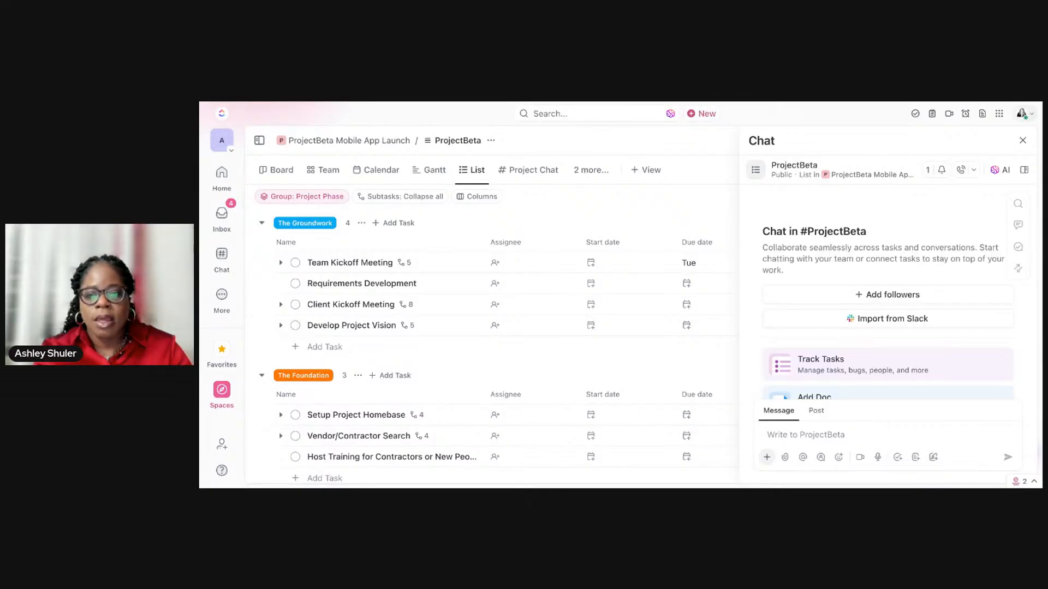
pyautogui.hotkey('ctrl', '+')
pyautogui.hotkey('ctrl', '+')
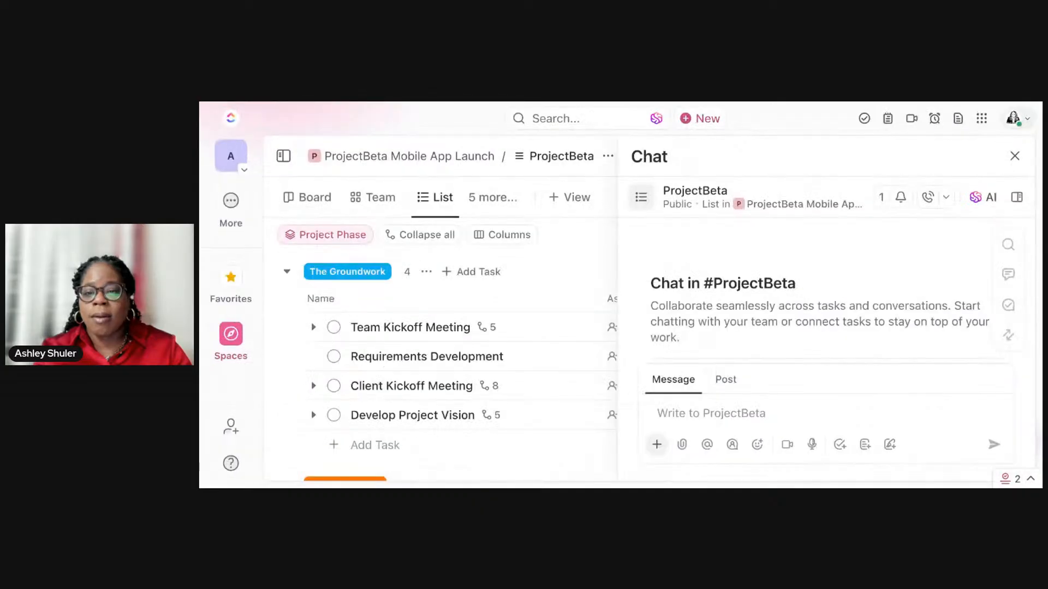
# Step: Open the ProjectBeta chat's followers and start adding a new follower
pyautogui.scroll(-1, 818, 289)
pyautogui.scroll(1, 819, 289)
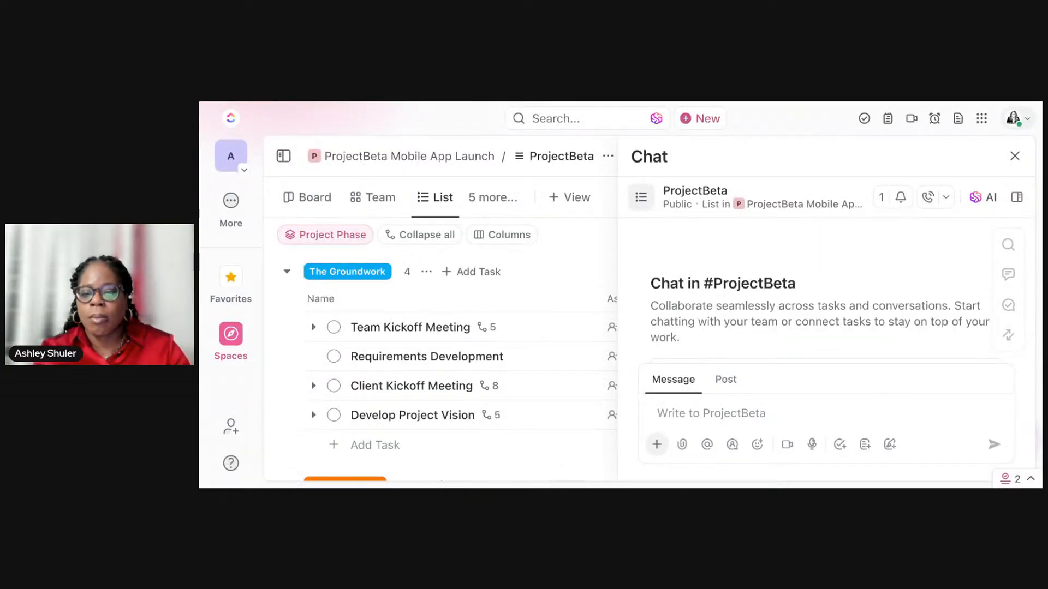
pyautogui.scroll(-1, 818, 289)
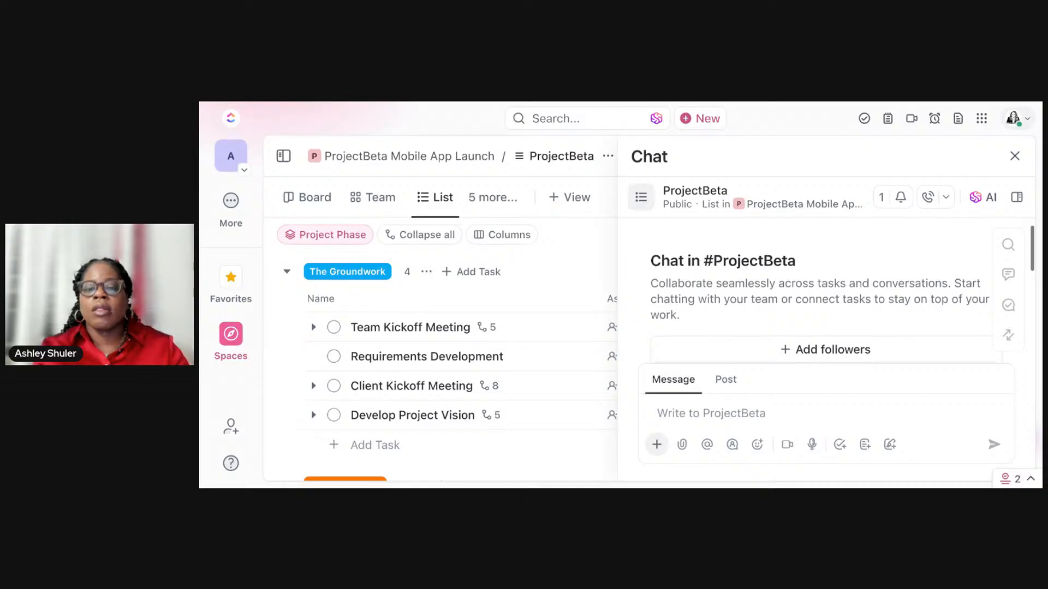
pyautogui.scroll(-1, 818, 289)
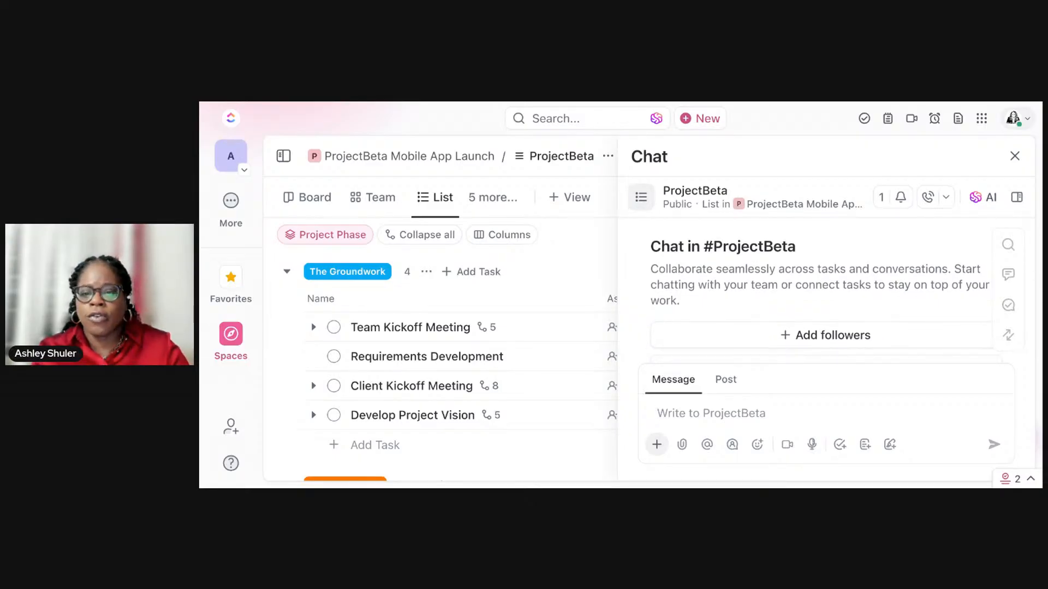
pyautogui.scroll(-1, 818, 289)
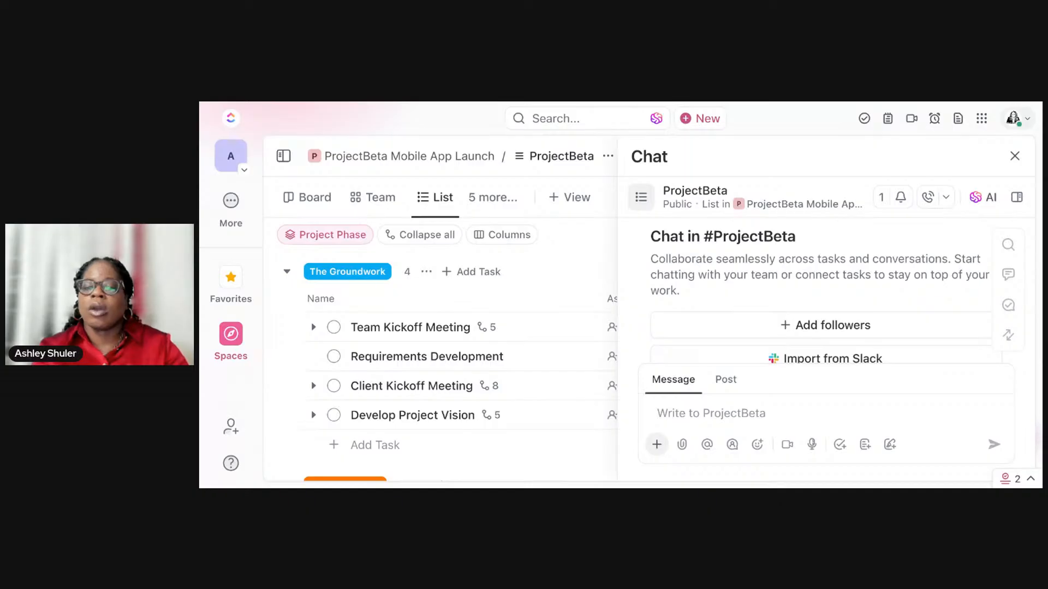
pyautogui.scroll(-2, 819, 289)
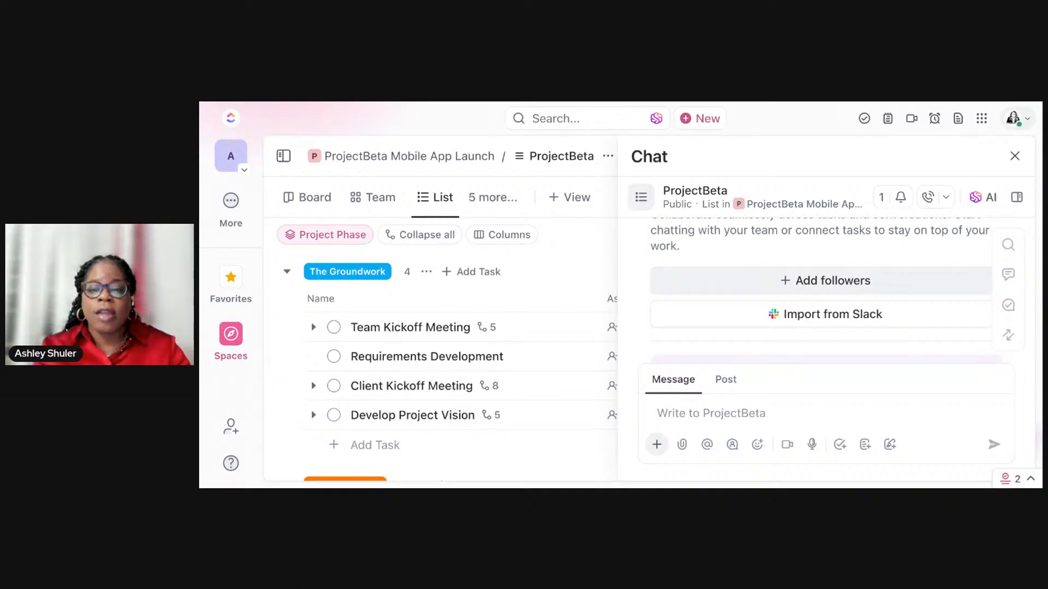
pyautogui.click(825, 281)
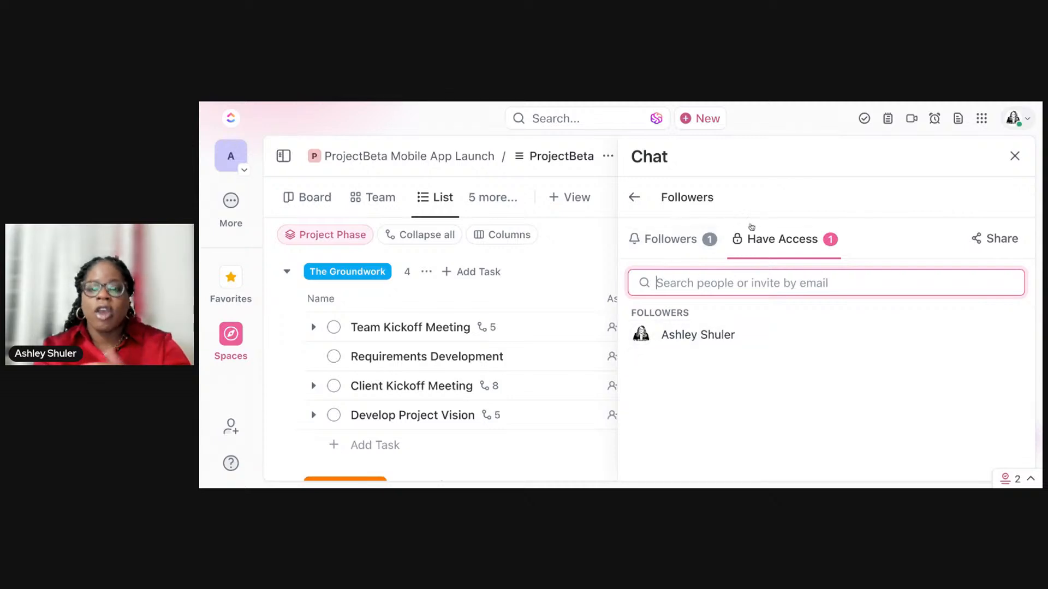
pyautogui.click(697, 245)
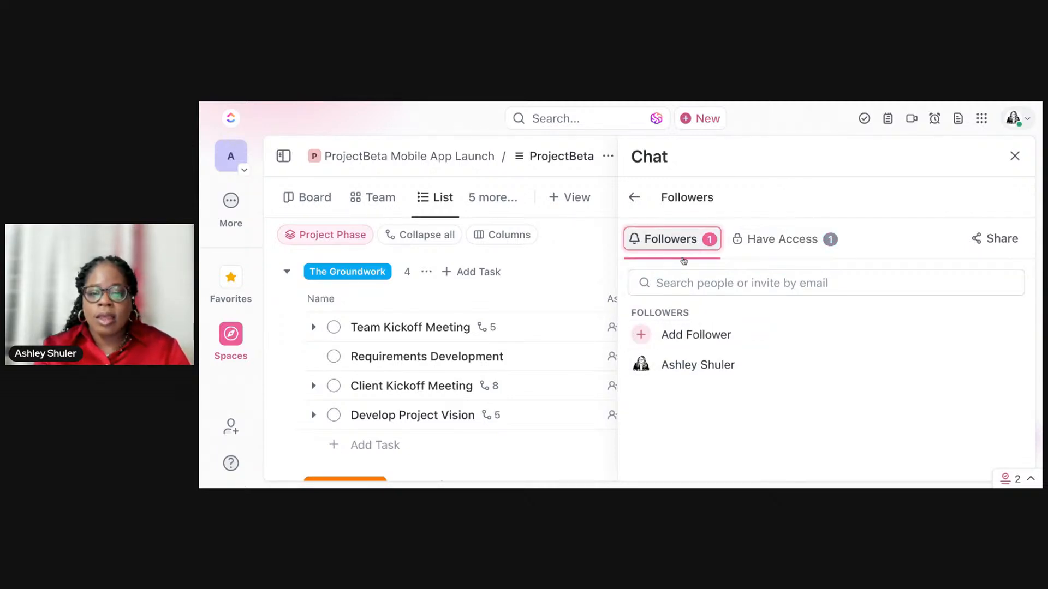
pyautogui.click(647, 339)
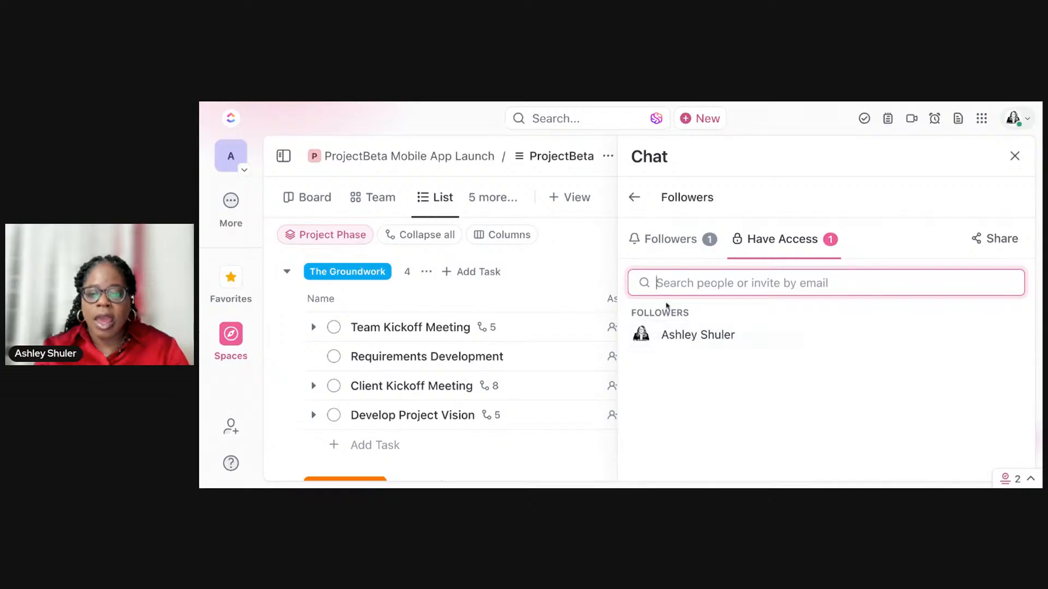
# Step: Find the two teammates by surname, invite both to the list as chat followers, and return to the chat
pyautogui.write('shu')
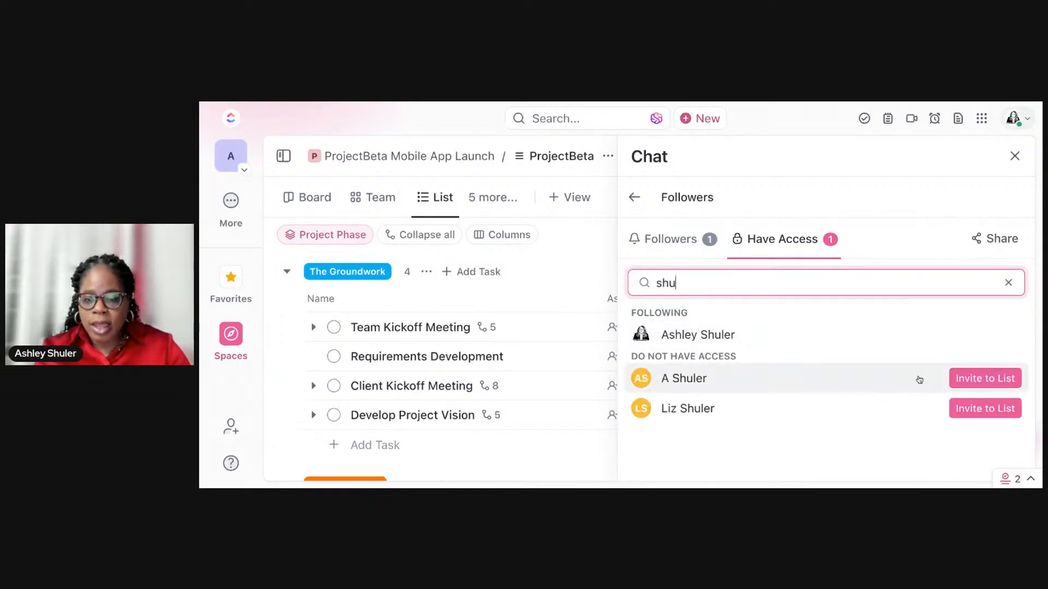
pyautogui.click(978, 381)
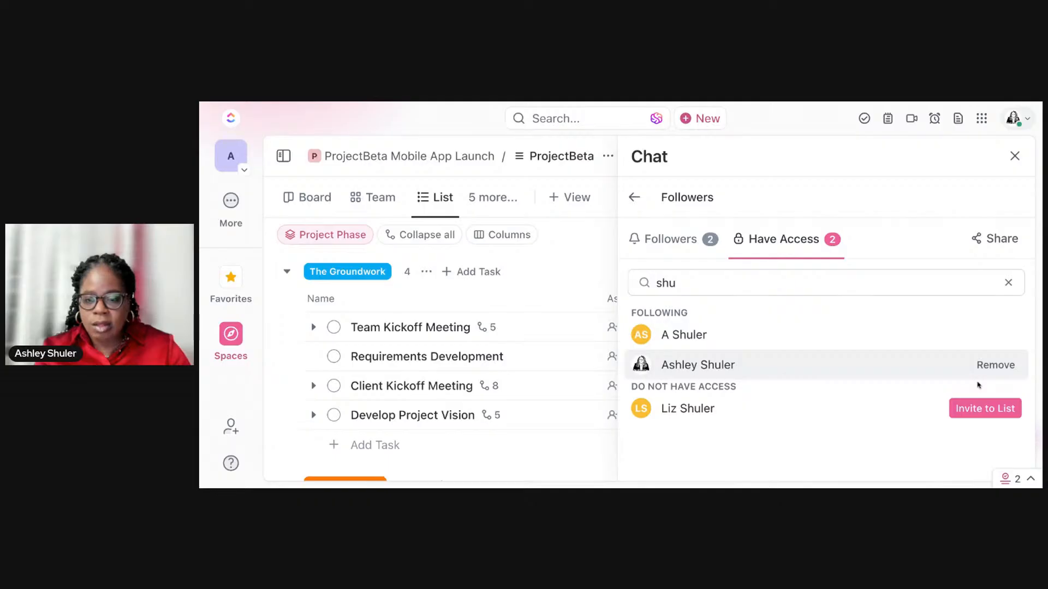
pyautogui.click(985, 408)
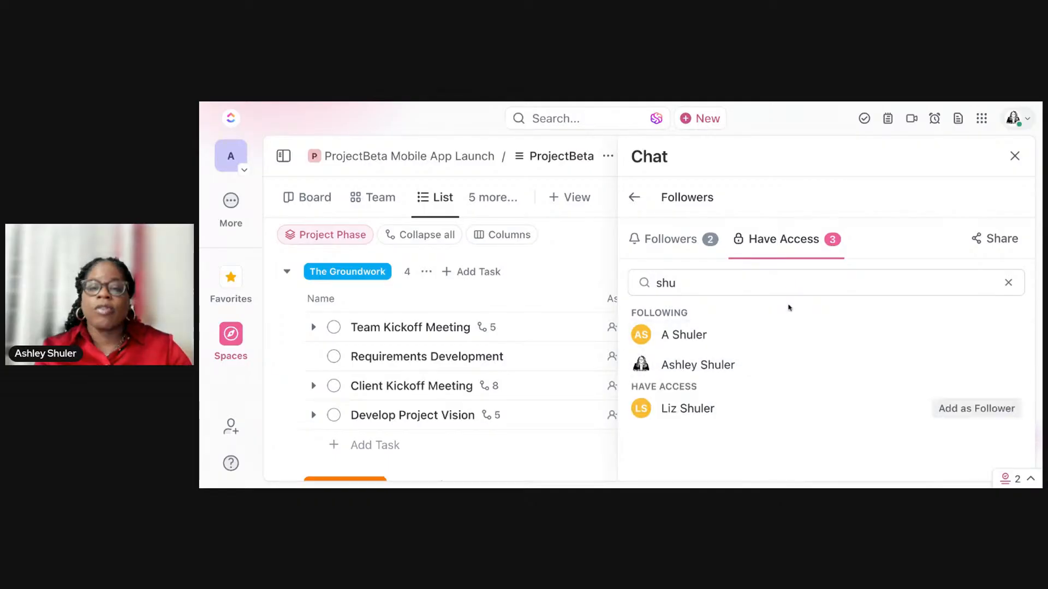
pyautogui.click(949, 409)
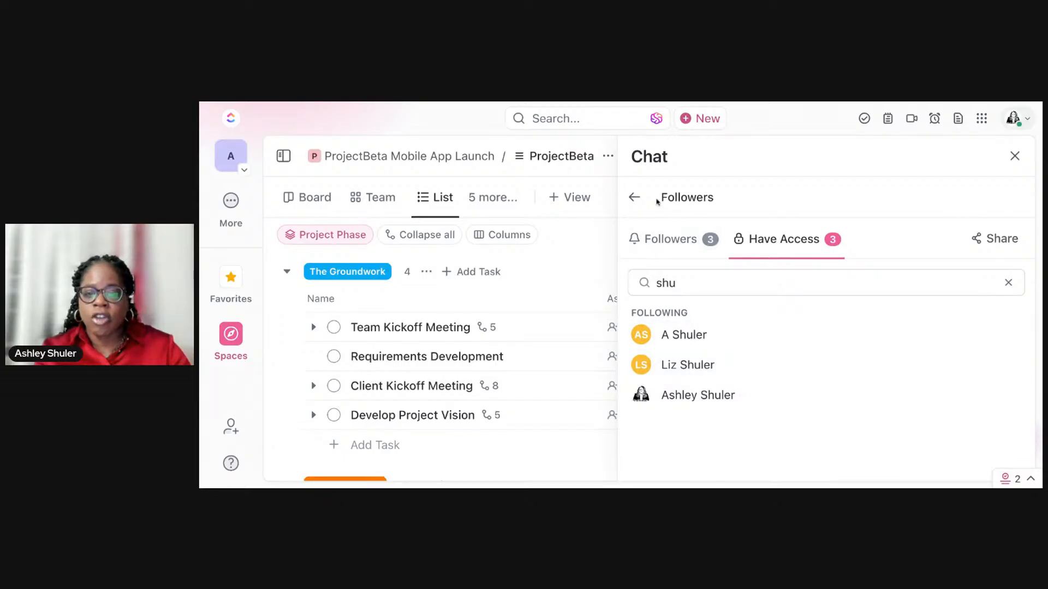
pyautogui.click(634, 197)
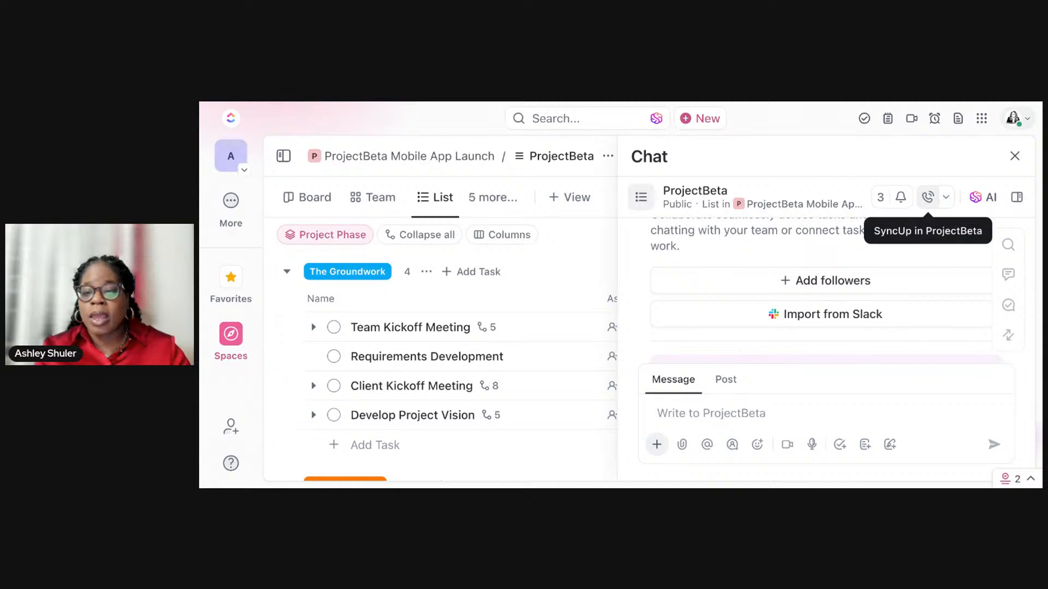
# Step: Start a SyncUp call in the ProjectBeta chat and end it without giving feedback
pyautogui.click(928, 197)
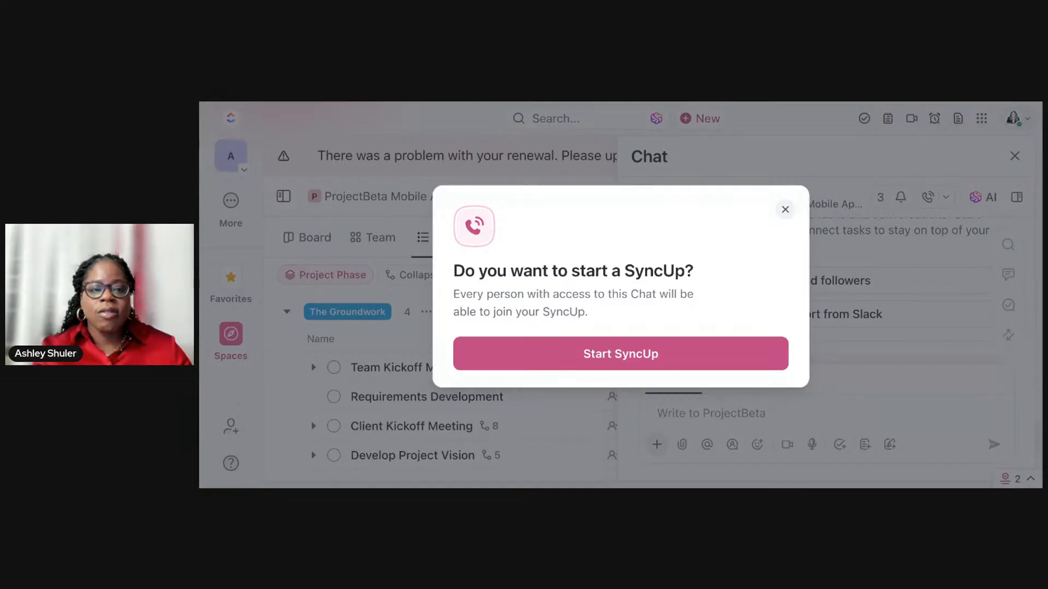
pyautogui.click(628, 361)
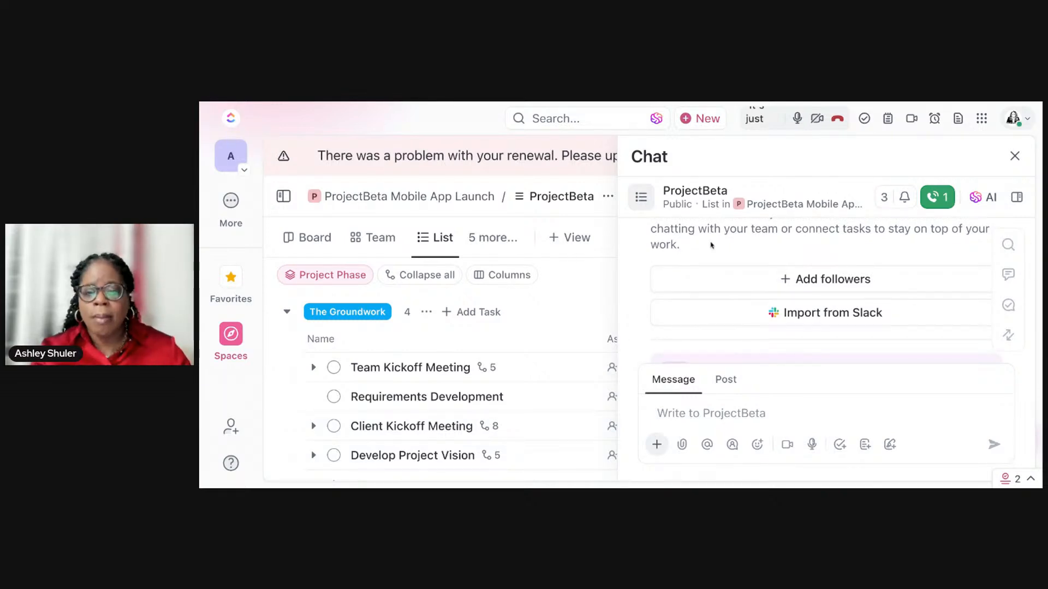
pyautogui.click(837, 120)
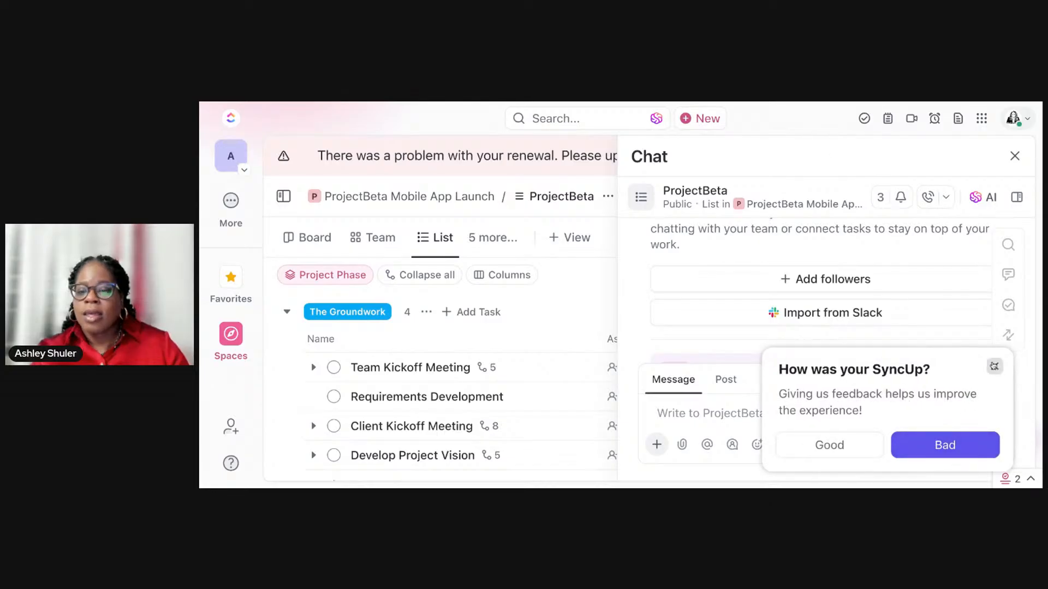
pyautogui.click(993, 366)
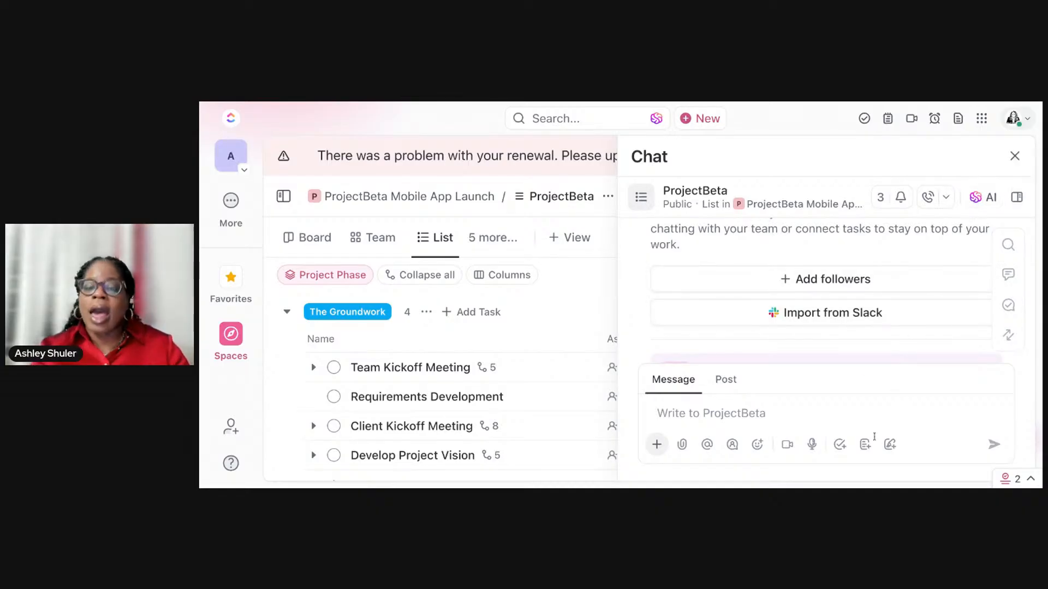
# Step: Write the chat message "Hey", a mention of the second invited teammate, and "- How is"
pyautogui.click(780, 414)
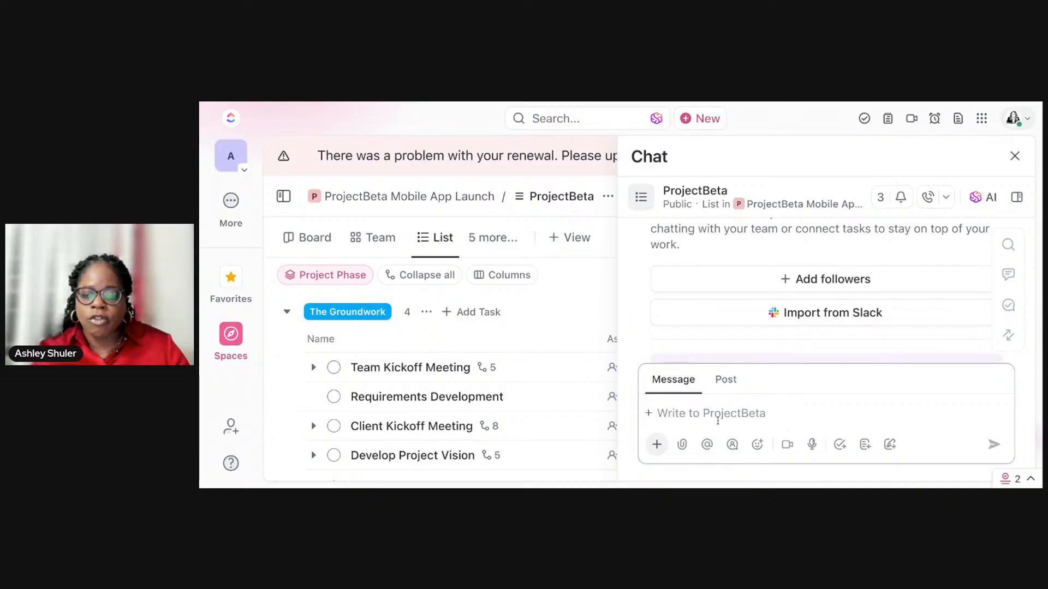
pyautogui.write('Hey @Liz')
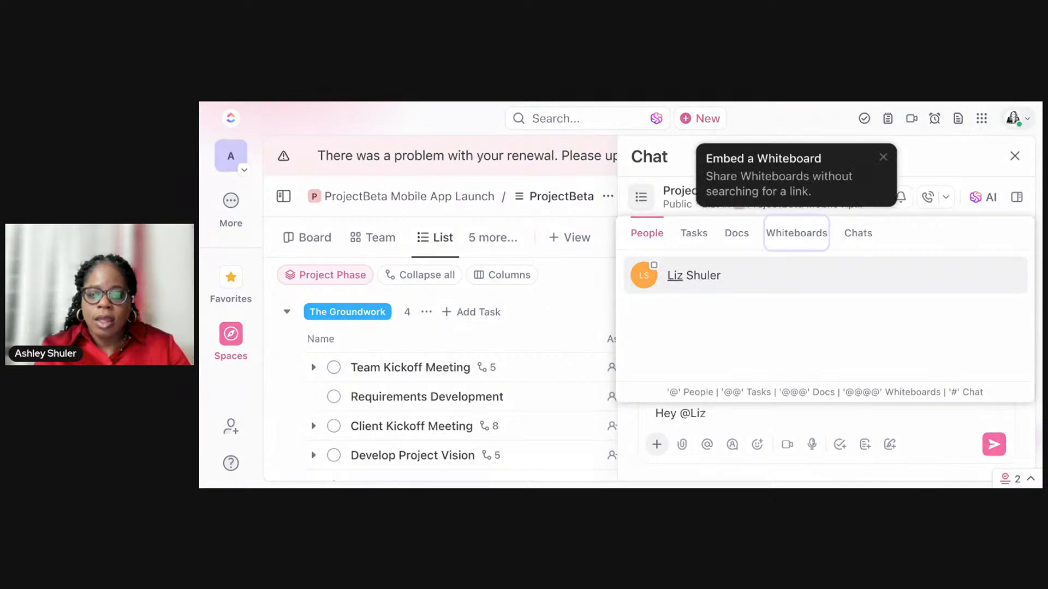
pyautogui.click(706, 279)
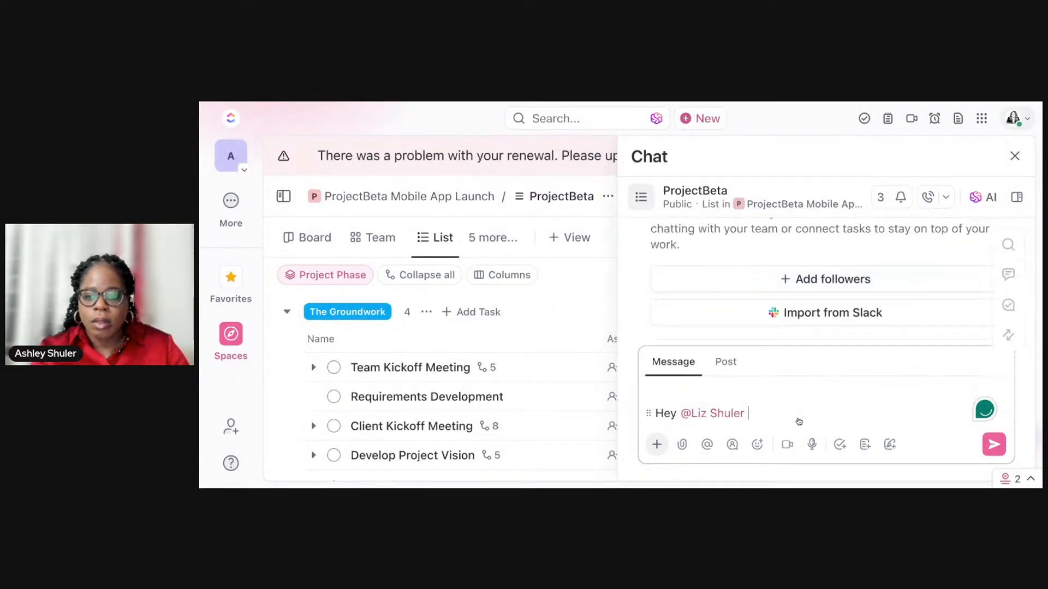
pyautogui.write('- How is')
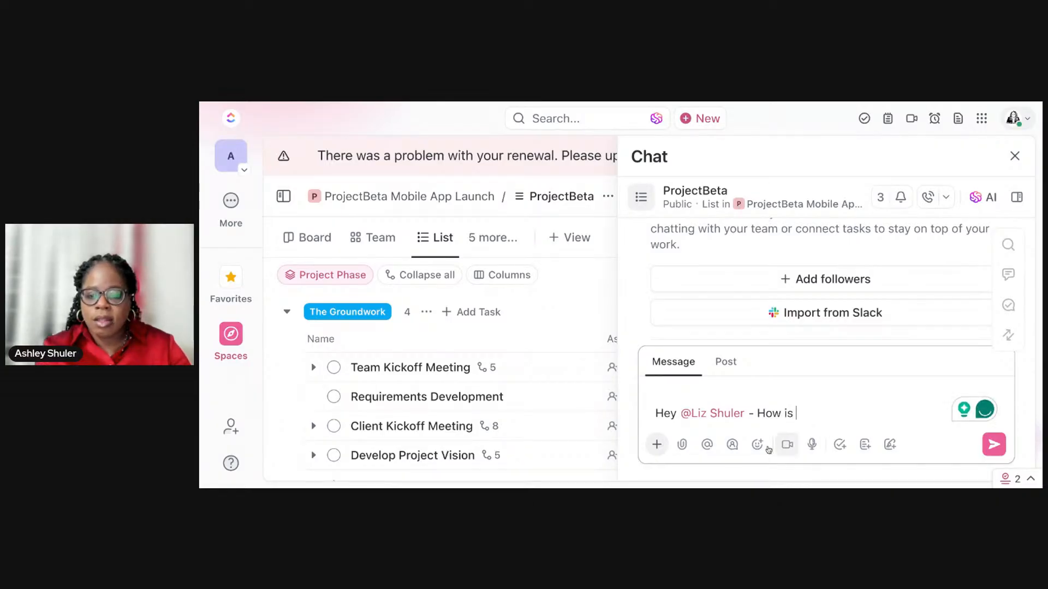
# Step: Create a task named "New Task 1" in ProjectBeta from within the chat message and send the message
pyautogui.click(841, 446)
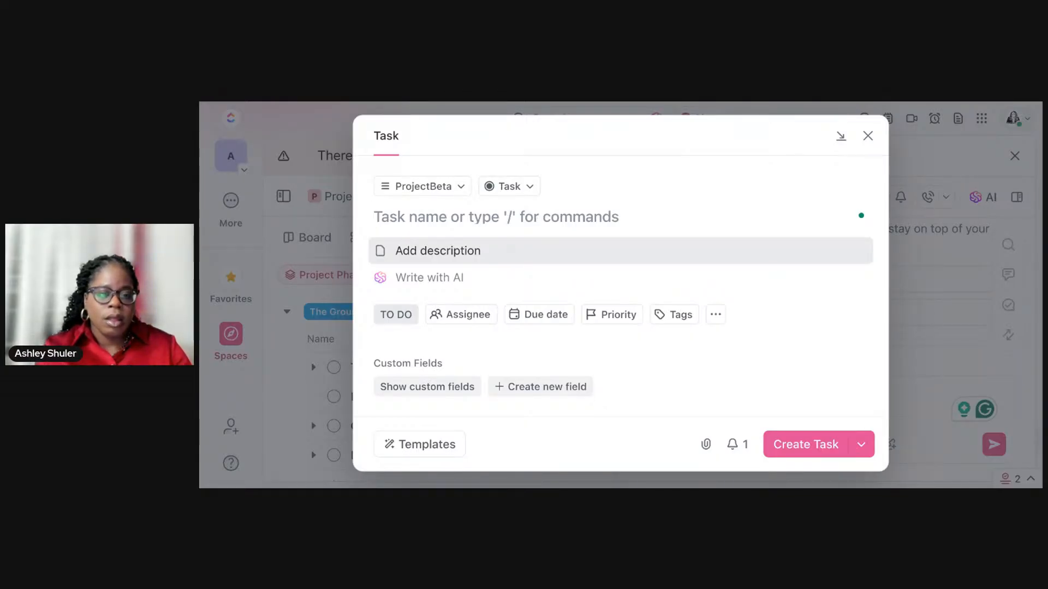
pyautogui.write('New Task 1')
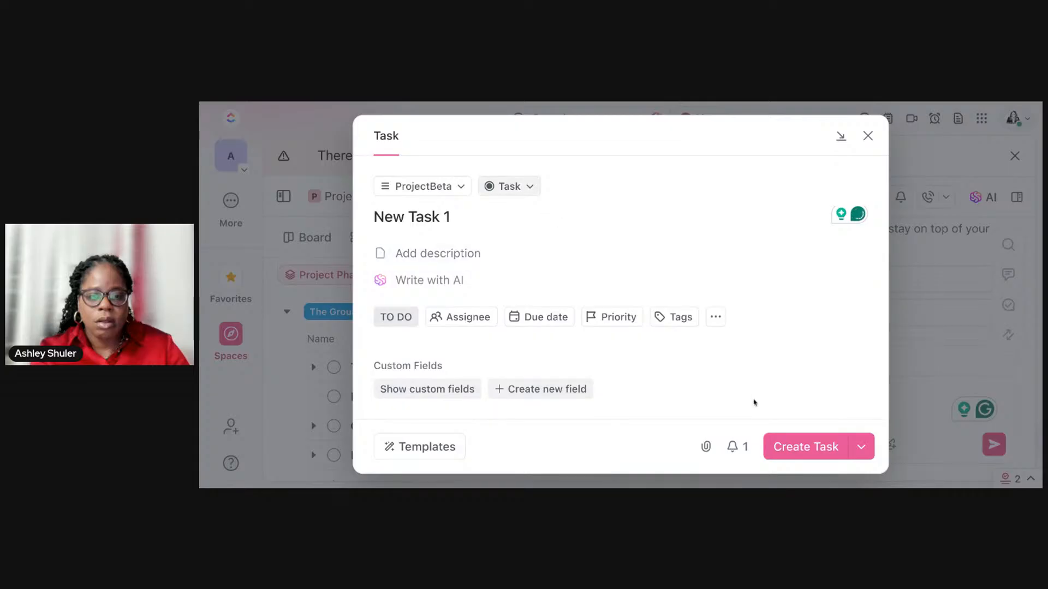
pyautogui.click(805, 444)
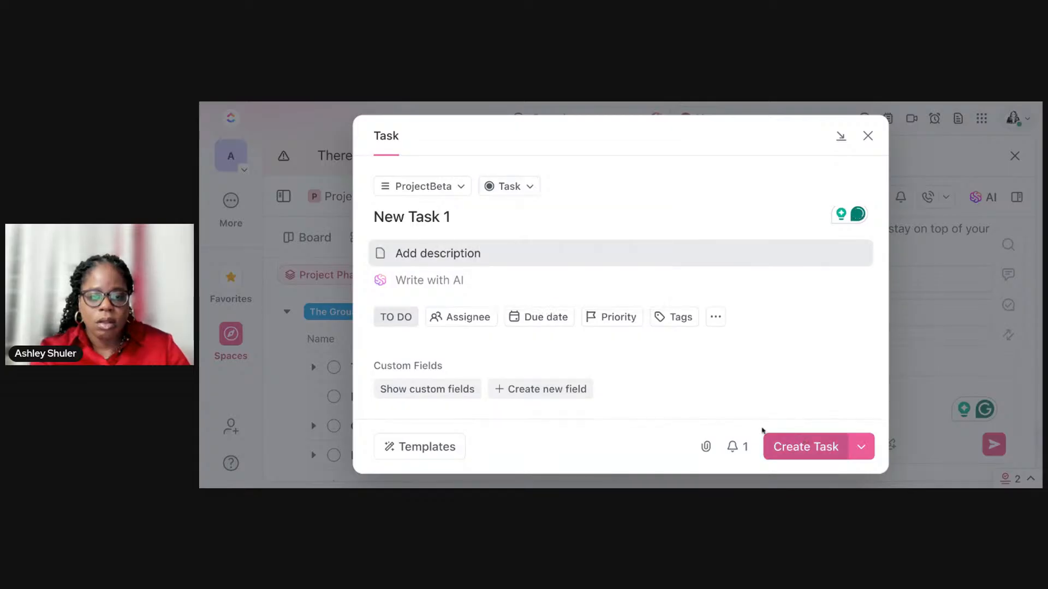
pyautogui.click(790, 443)
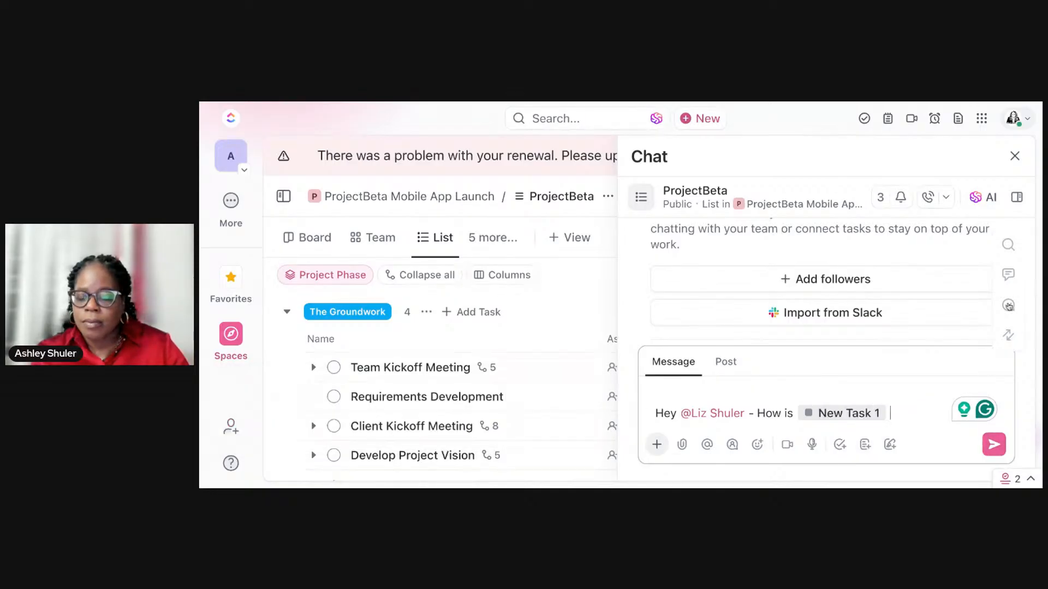
pyautogui.click(994, 444)
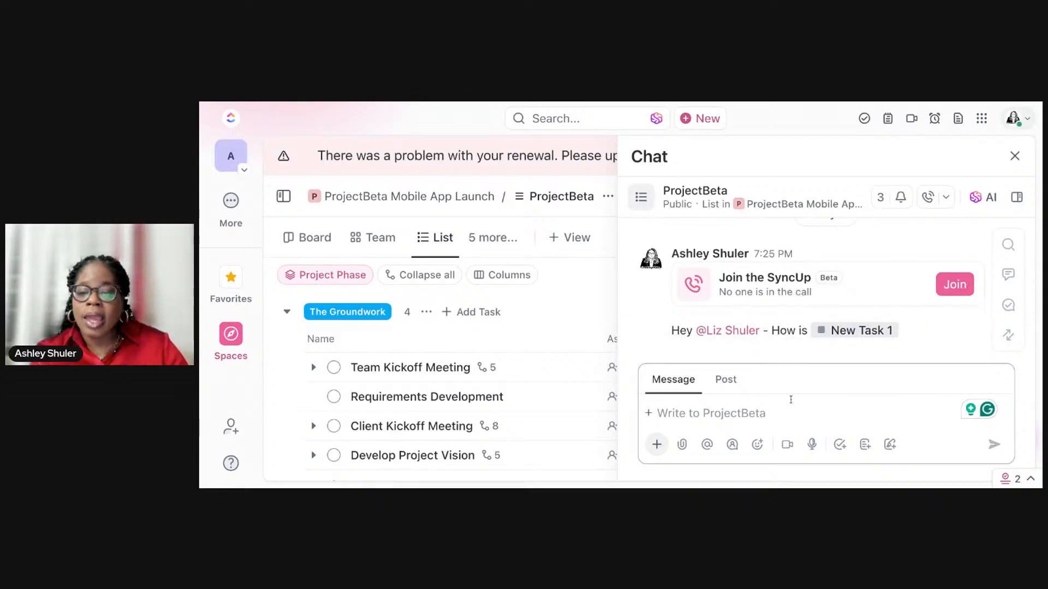
# Step: Start an Update post in the ProjectBeta chat with the topic "Project Update - New Client Kickoff Meeting Date"
pyautogui.click(721, 385)
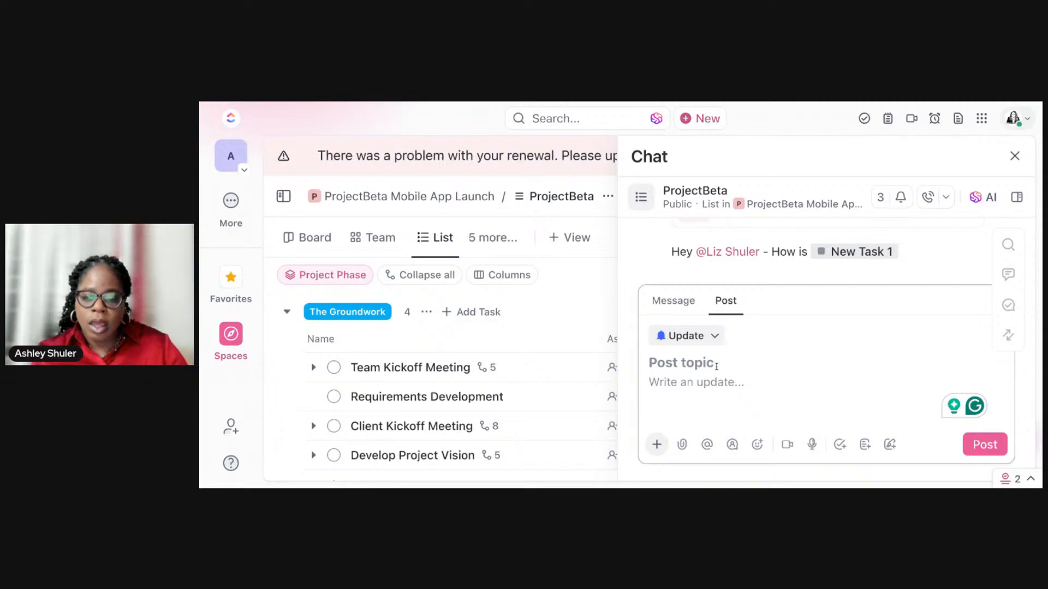
pyautogui.write('Project Ud')
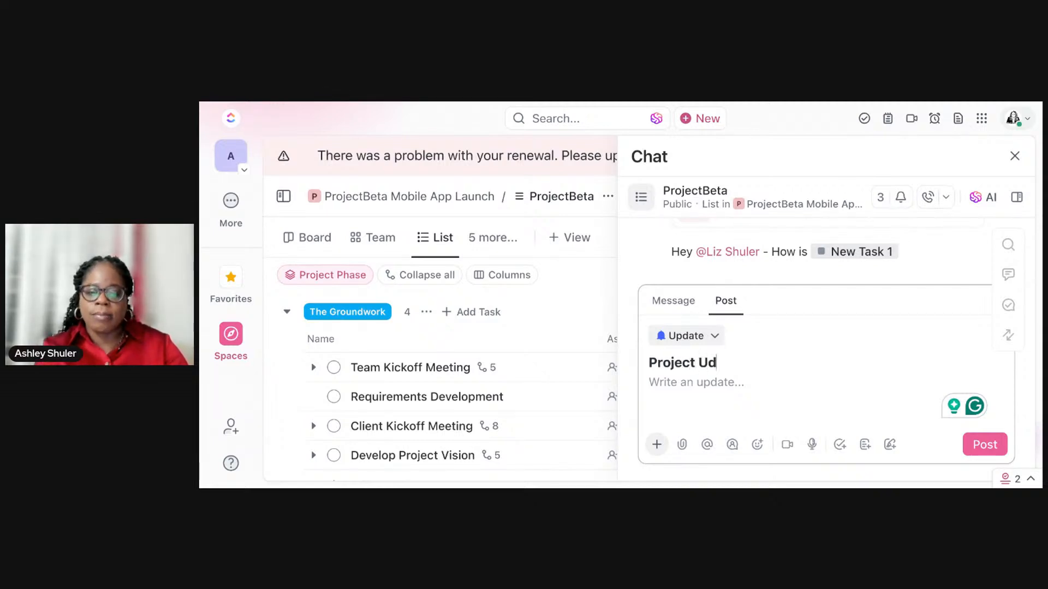
pyautogui.press('BackSpace')
pyautogui.write('pdate ')
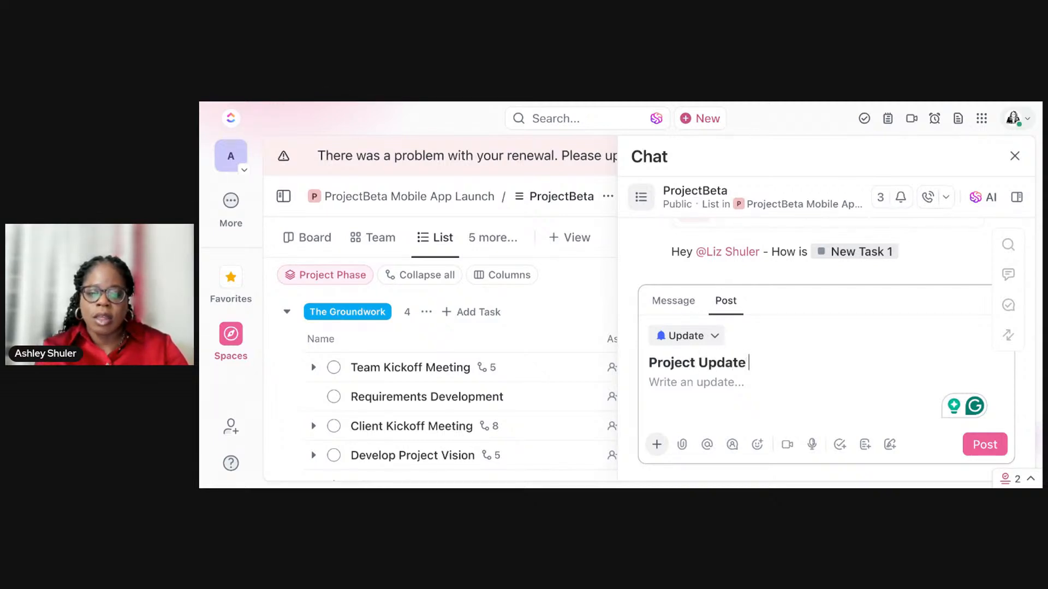
pyautogui.write('- New Cli')
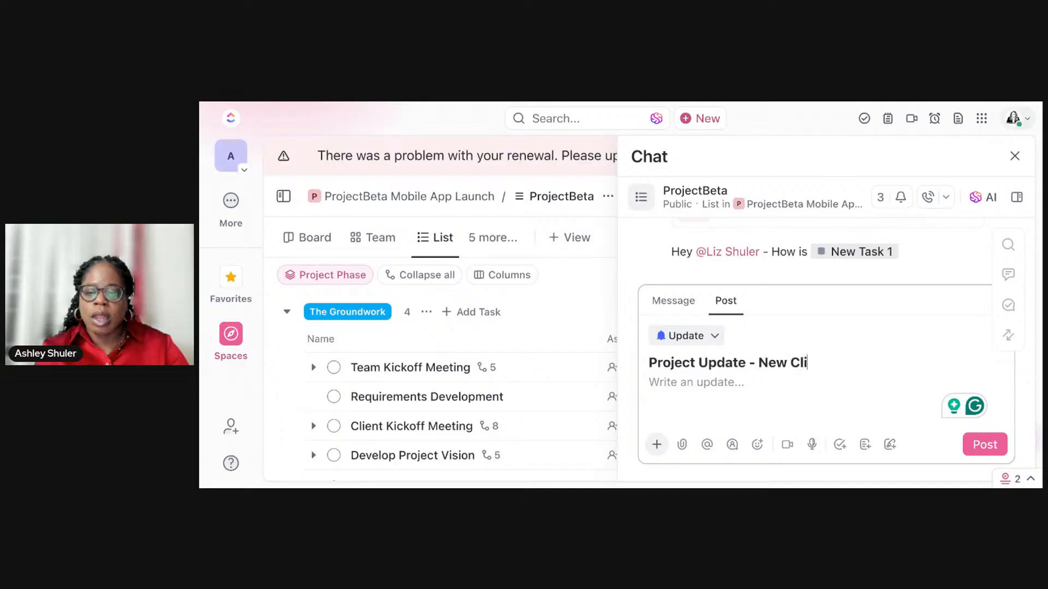
pyautogui.write('ent Kickof')
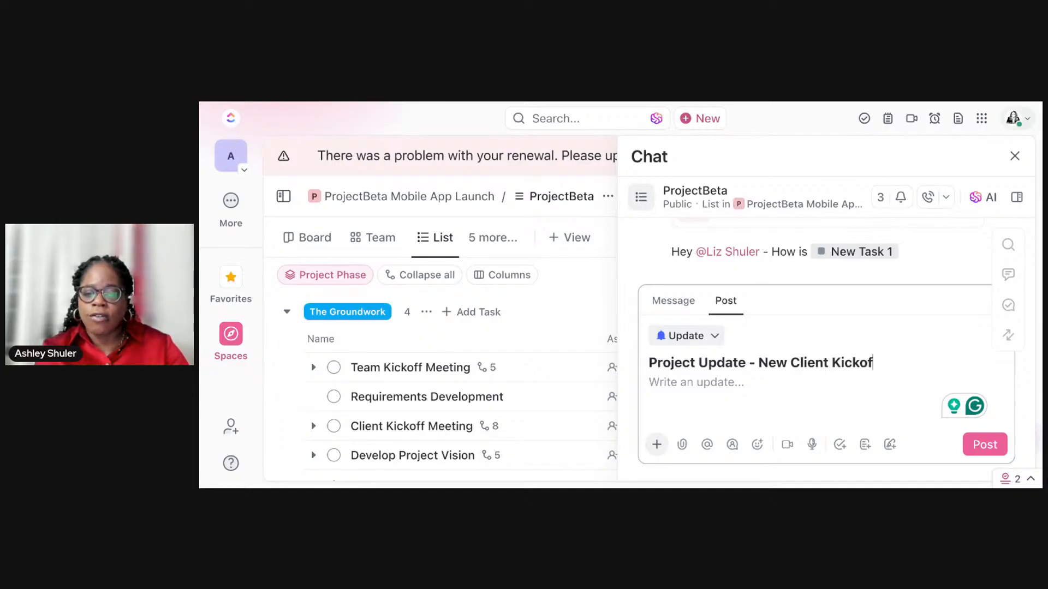
pyautogui.write('f Meeting Date')
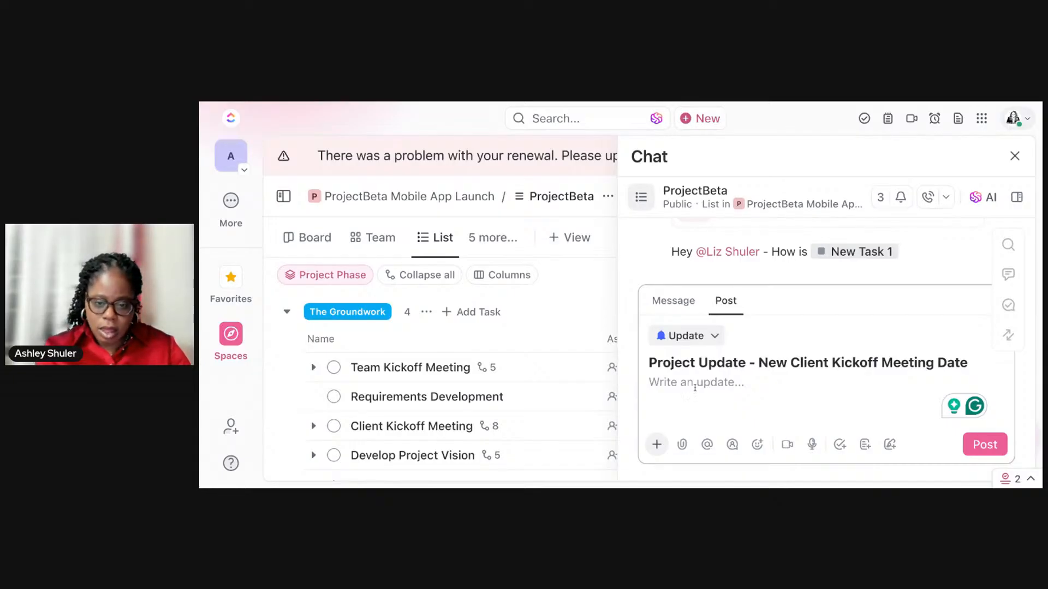
# Step: Write the post body "Hey Team!", a blank line and "We received an email from the client.", correcting the spelling of "received"
pyautogui.write('Hey Team!')
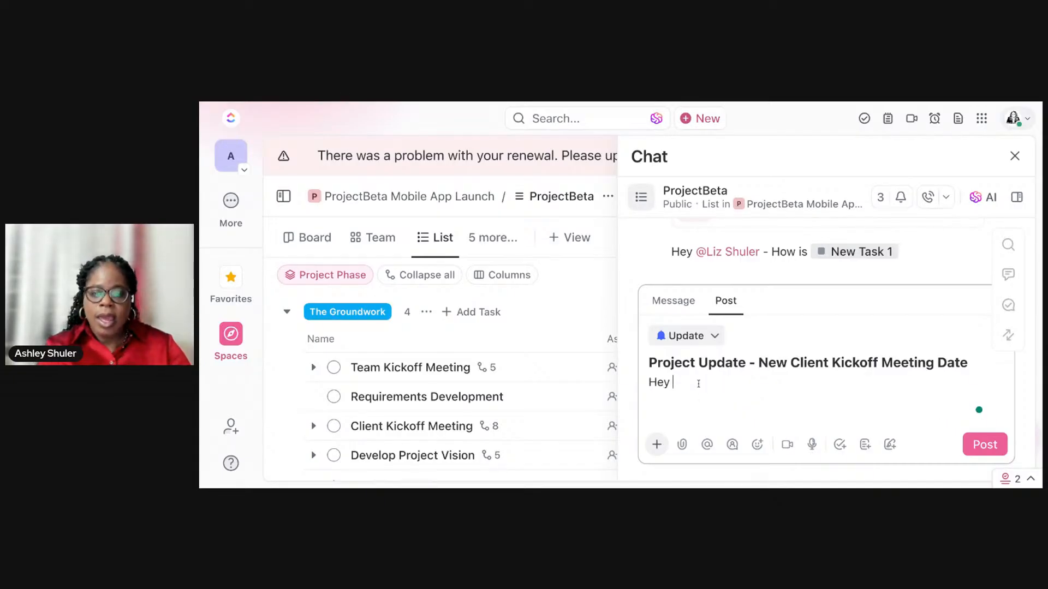
pyautogui.press('Return')
pyautogui.press('Return')
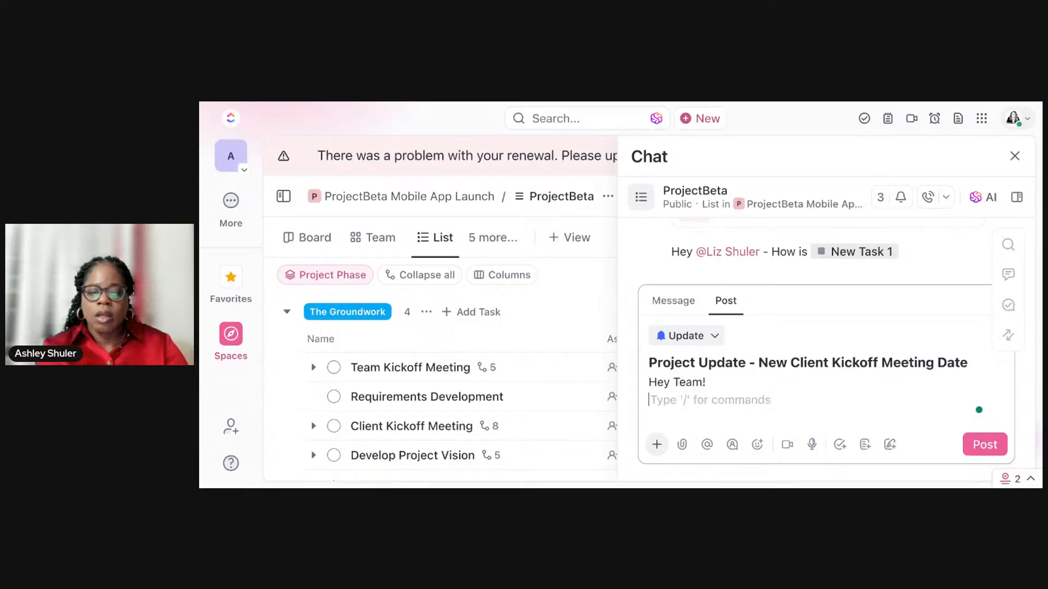
pyautogui.write('We r')
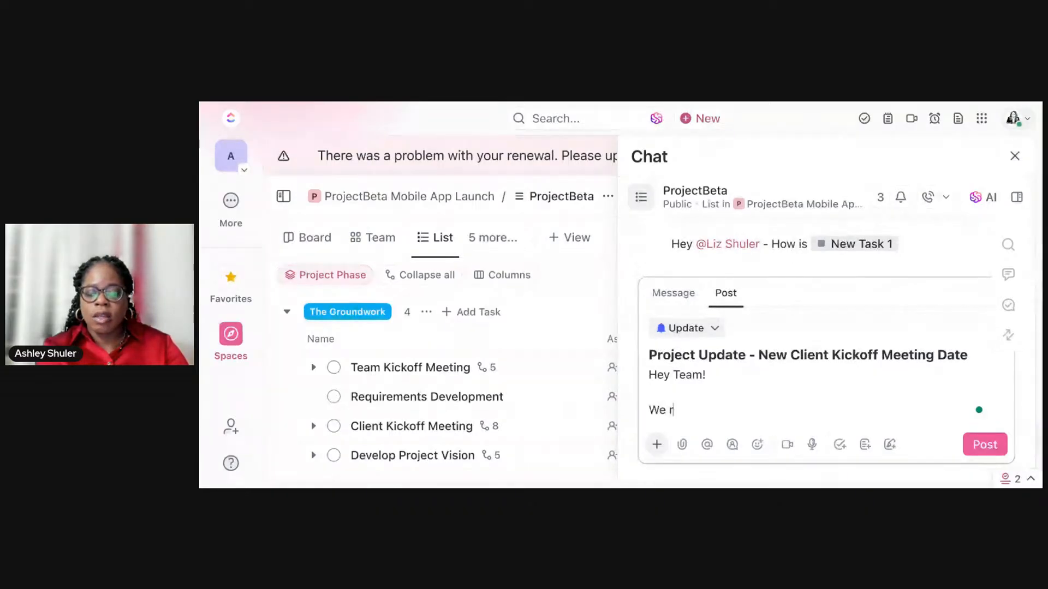
pyautogui.write('ecieve')
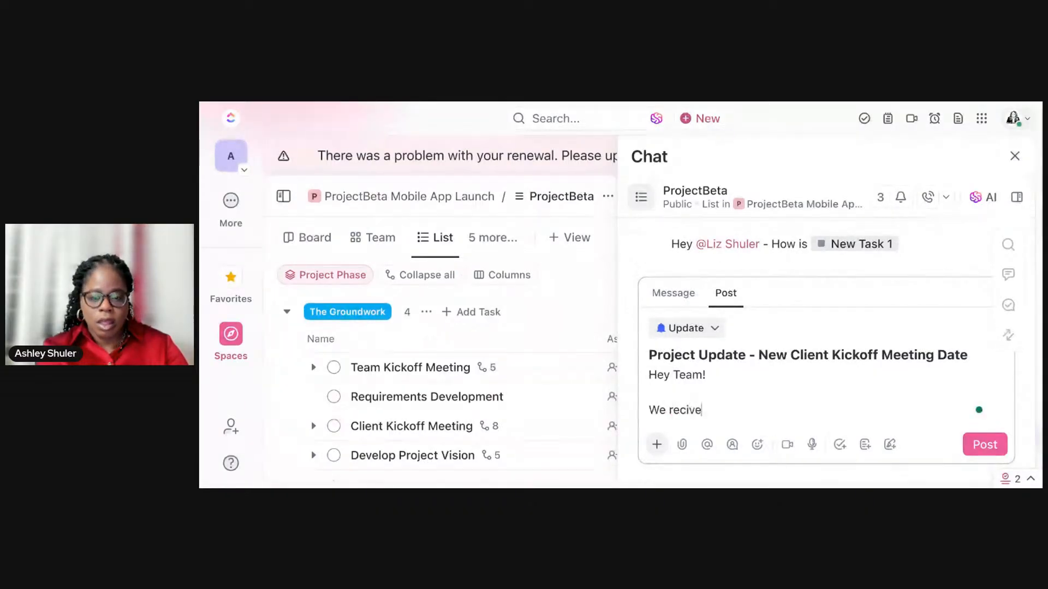
pyautogui.write('d an email f')
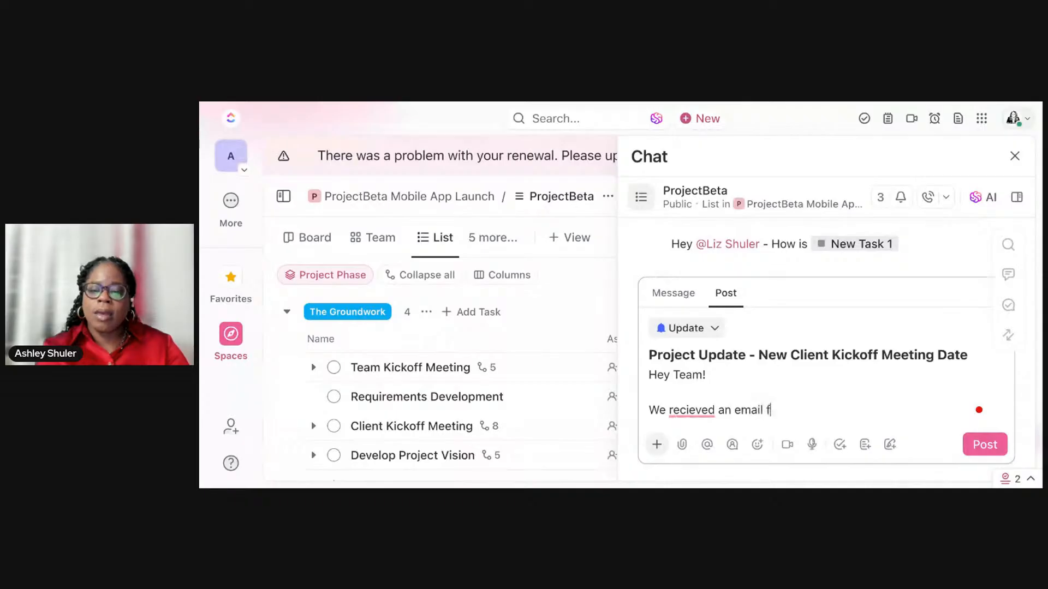
pyautogui.write('rom the client.')
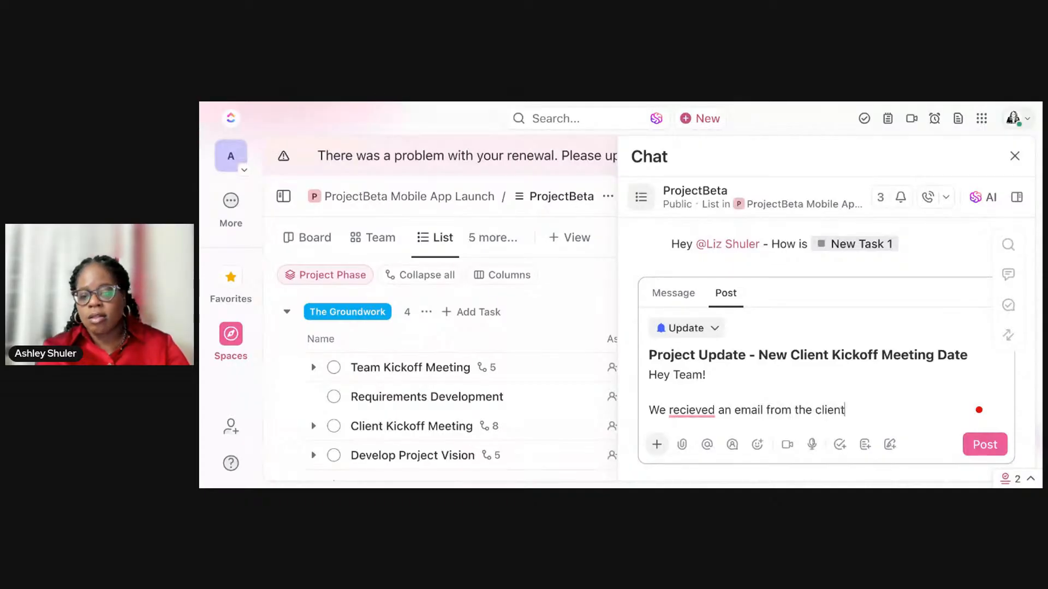
pyautogui.keyDown('shift'); pyautogui.click(701, 410); pyautogui.keyUp('shift')
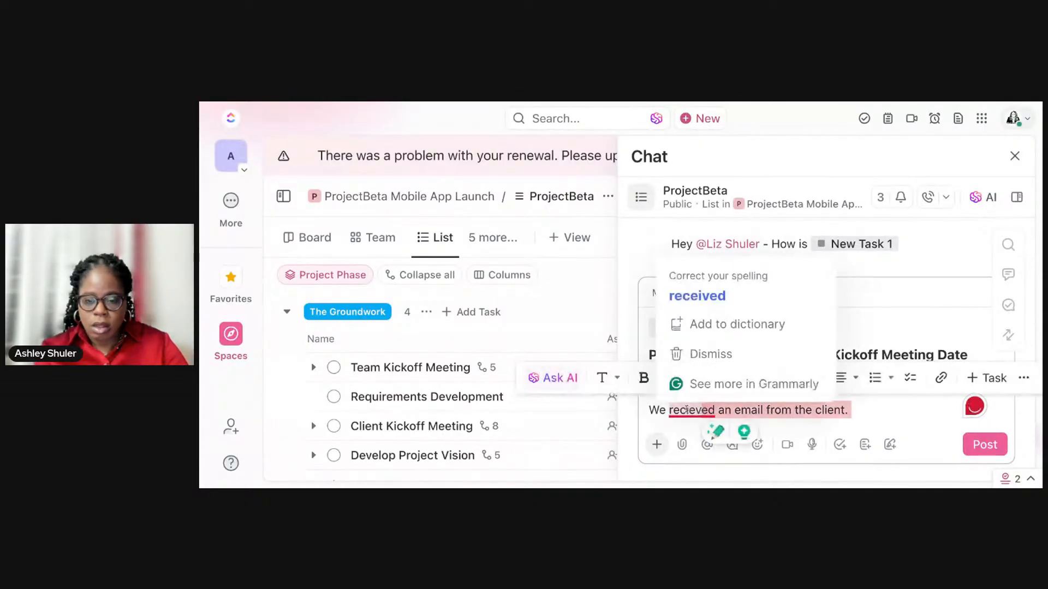
pyautogui.click(704, 299)
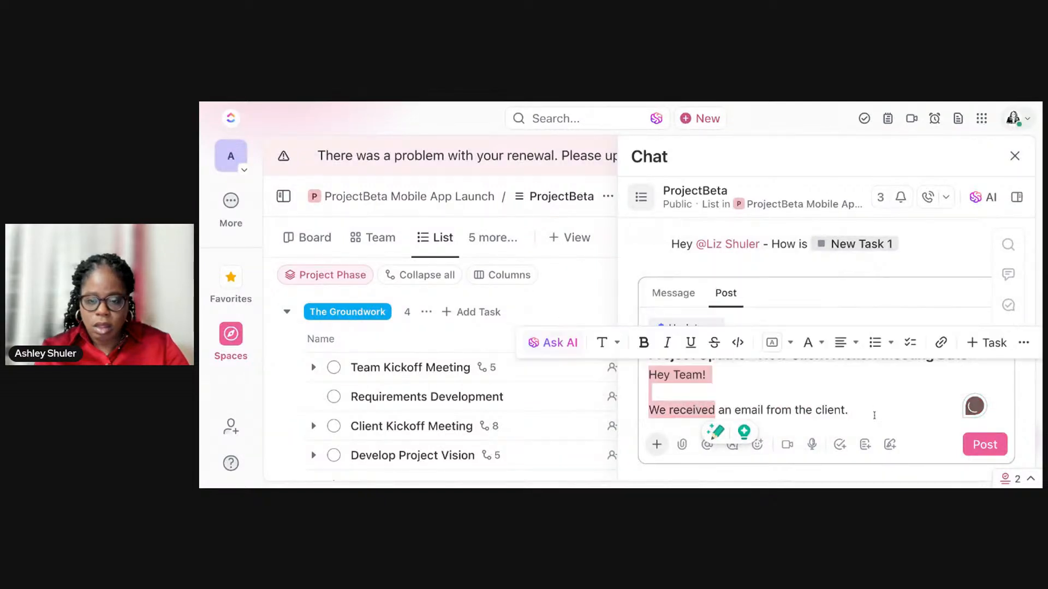
pyautogui.click(861, 410)
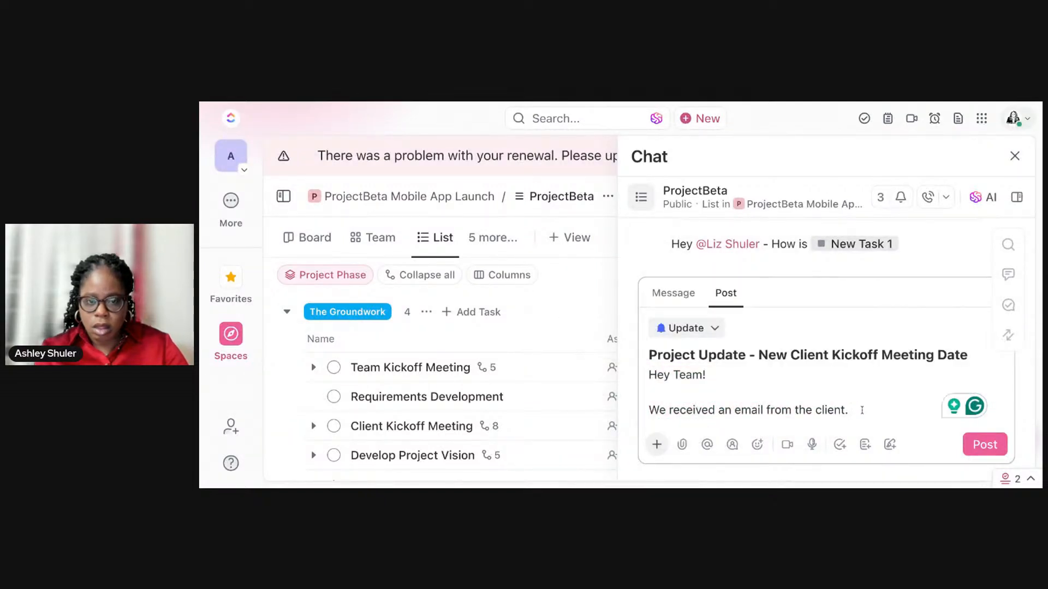
# Step: Add the sentence "We have a new meeting date." to the post body and publish the post
pyautogui.moveTo(830, 243)
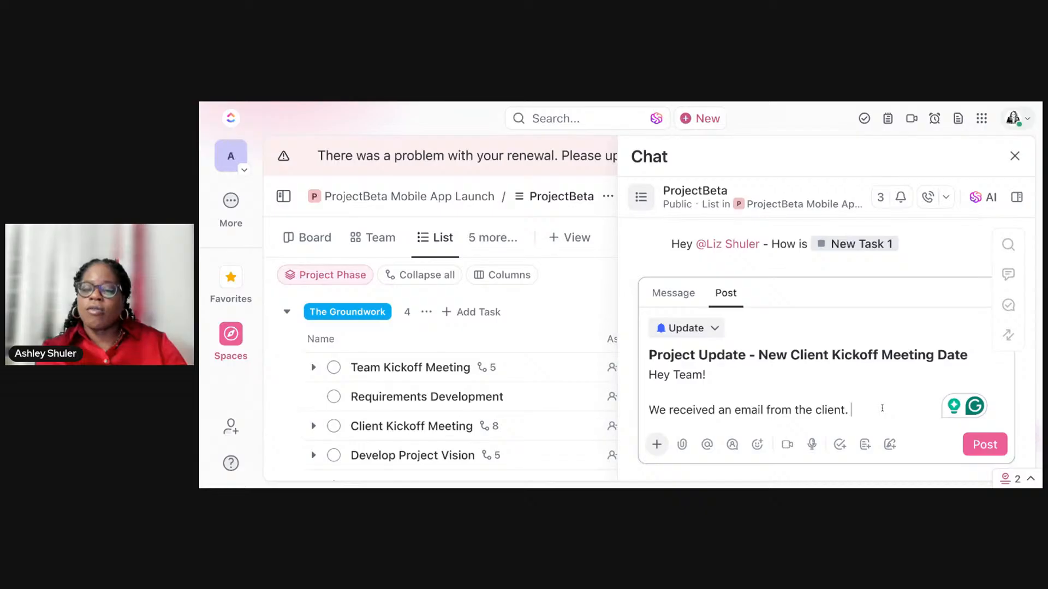
pyautogui.write('We')
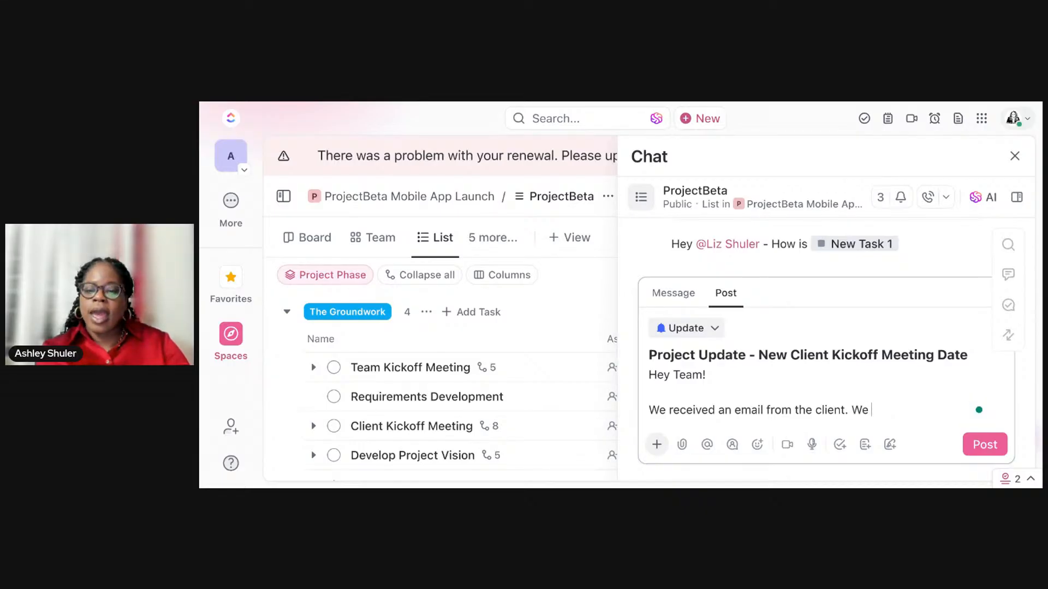
pyautogui.write(' have a new rea')
pyautogui.press('BackSpace')
pyautogui.press('BackSpace')
pyautogui.write('m')
pyautogui.press('BackSpace')
pyautogui.press('BackSpace')
pyautogui.write('meeting date.')
pyautogui.click(984, 444)
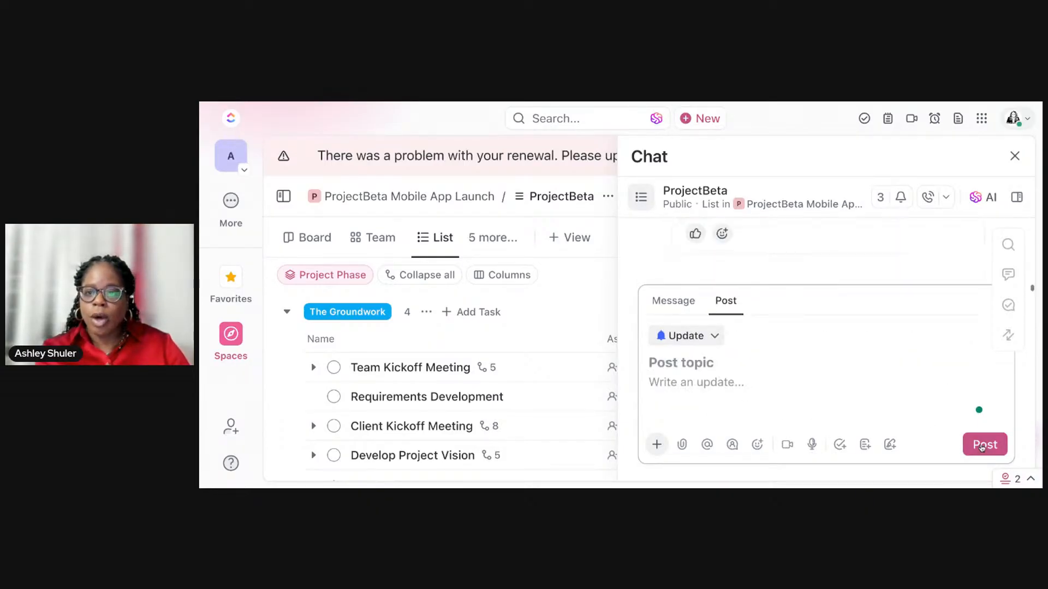
# Step: Begin forwarding the new post and choose the first listed person as the recipient
pyautogui.moveTo(791, 278)
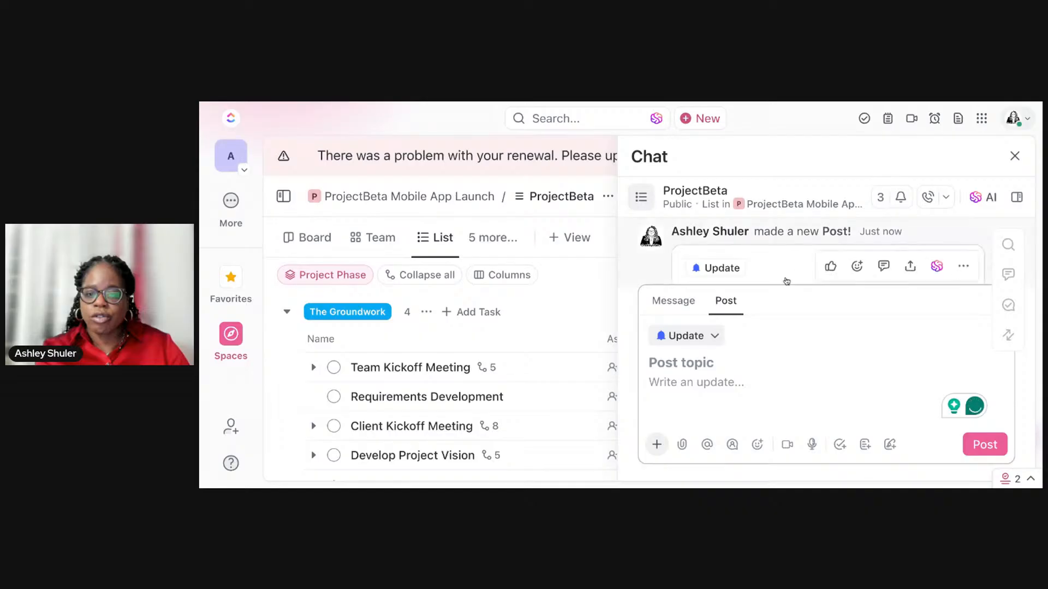
pyautogui.click(910, 267)
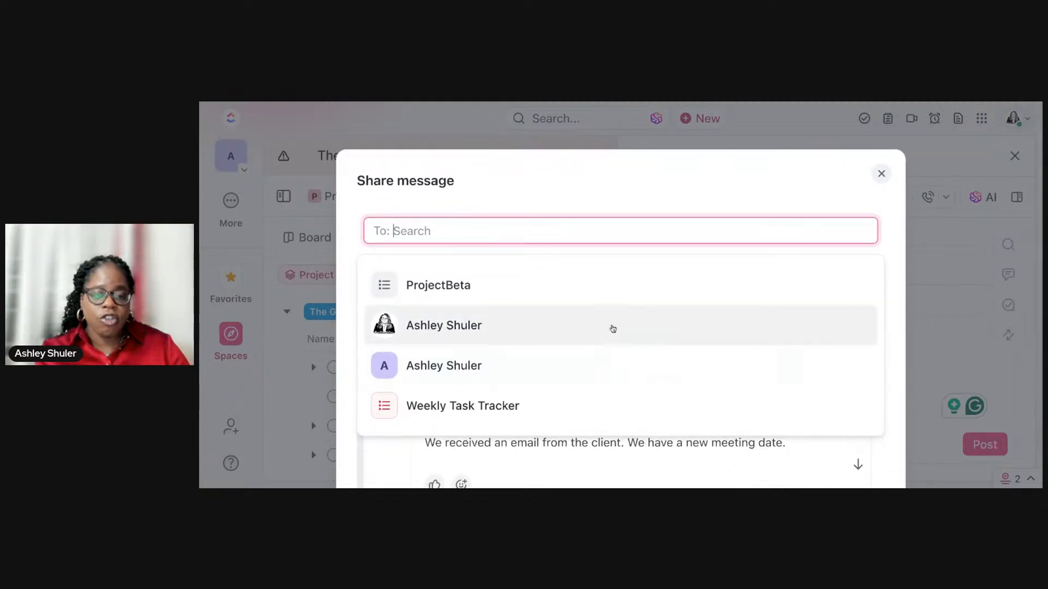
pyautogui.click(612, 329)
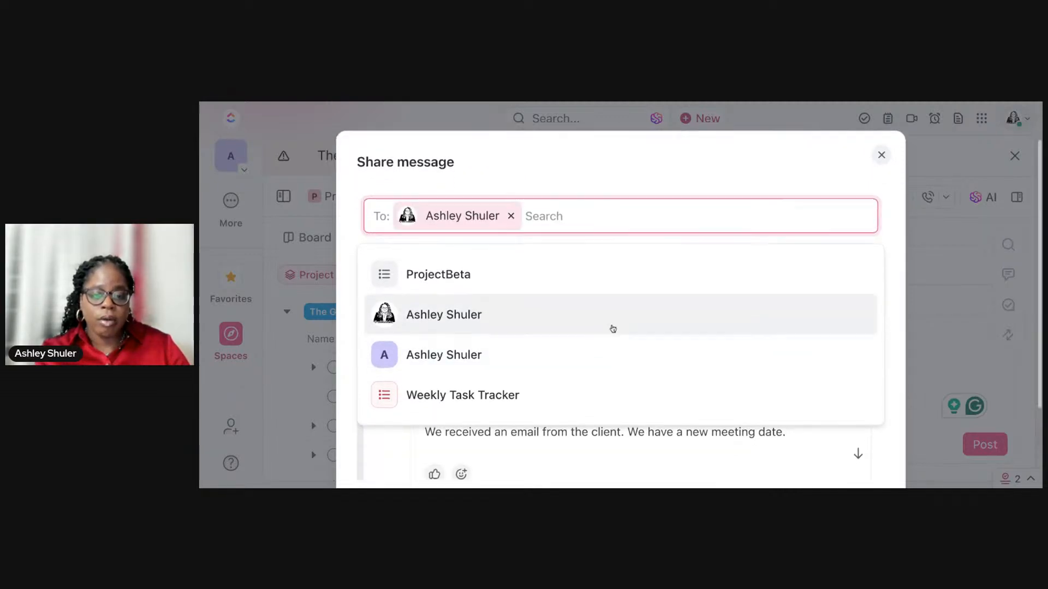
pyautogui.click(720, 452)
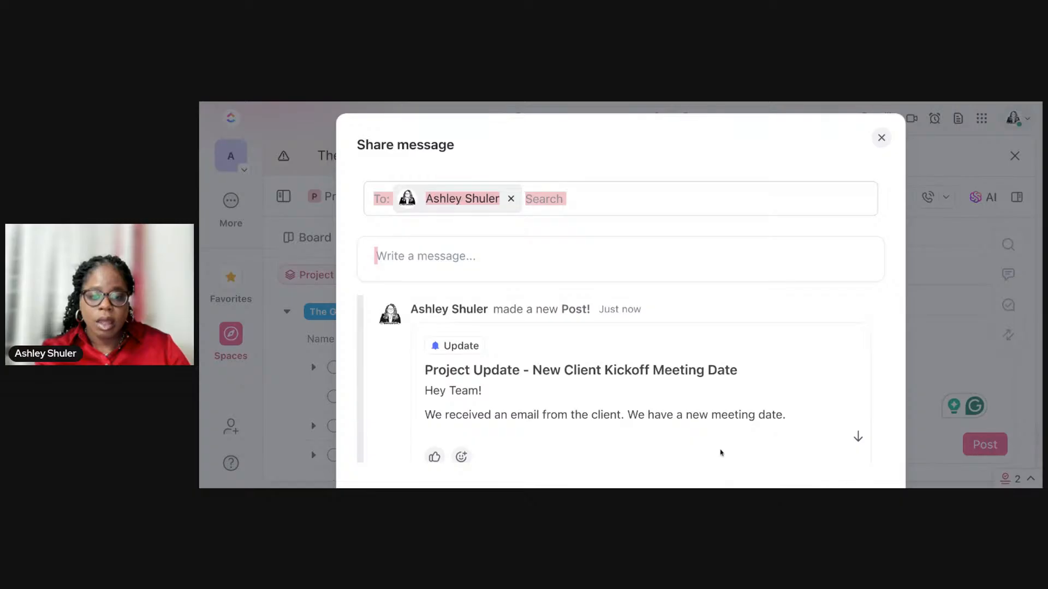
# Step: Add the message "Just making sure you saw this!" to the forwarded post and share it
pyautogui.click(630, 262)
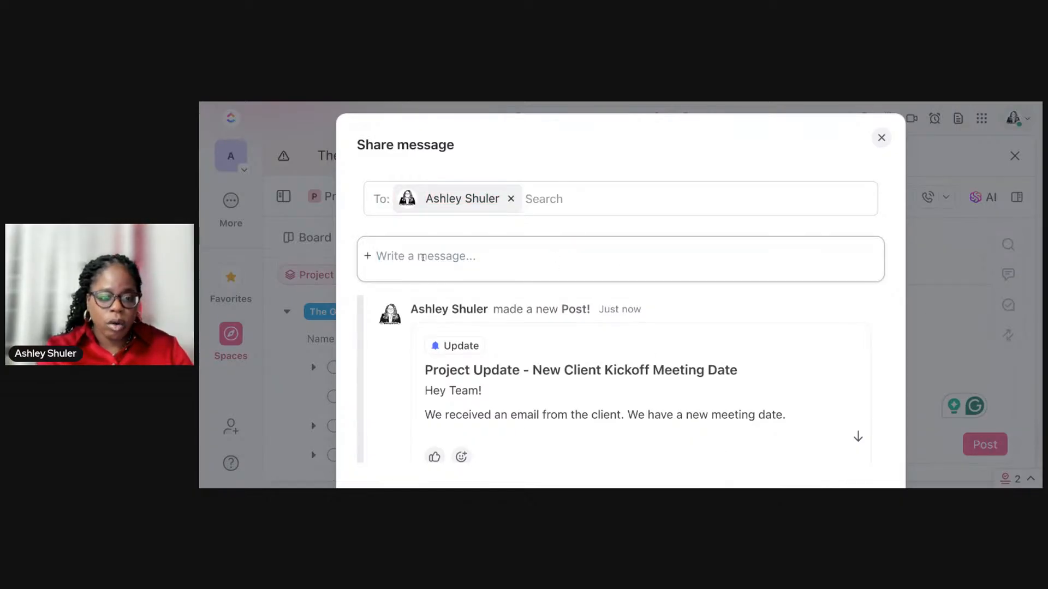
pyautogui.write('Just ma')
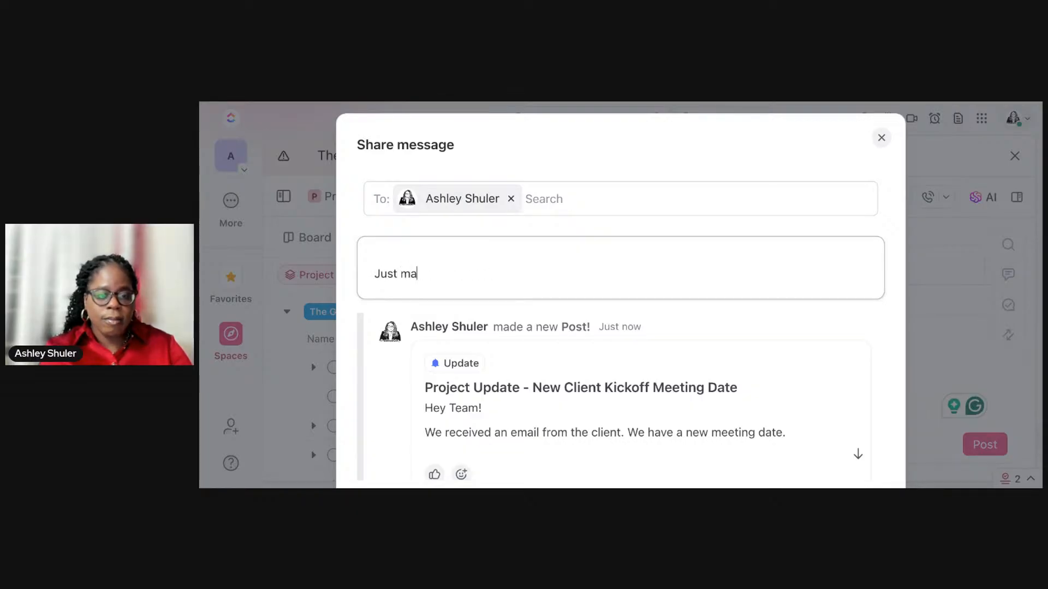
pyautogui.write('king su')
pyautogui.write('ure y')
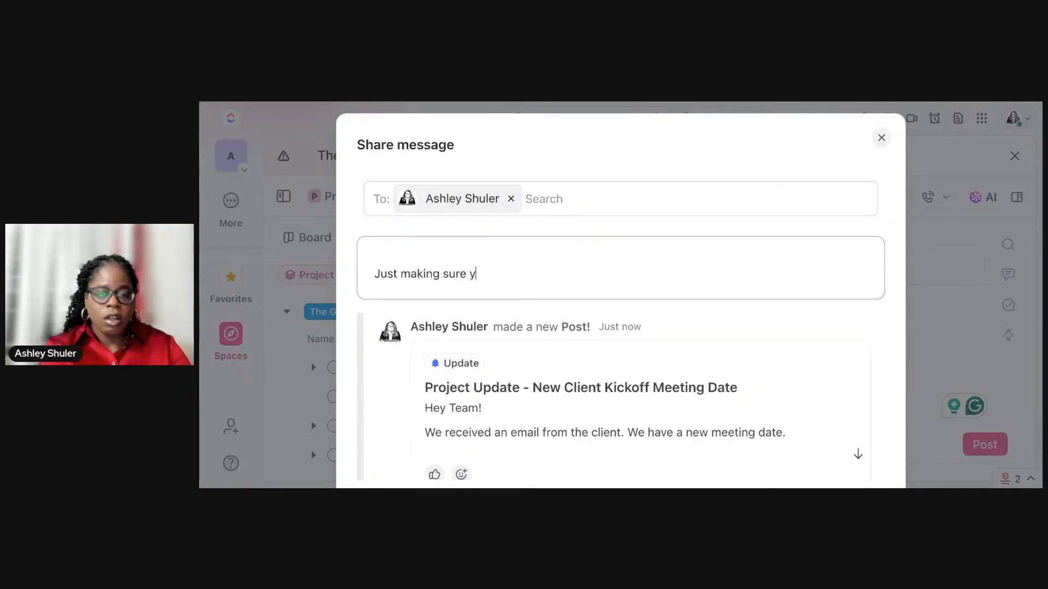
pyautogui.write('ou saw this')
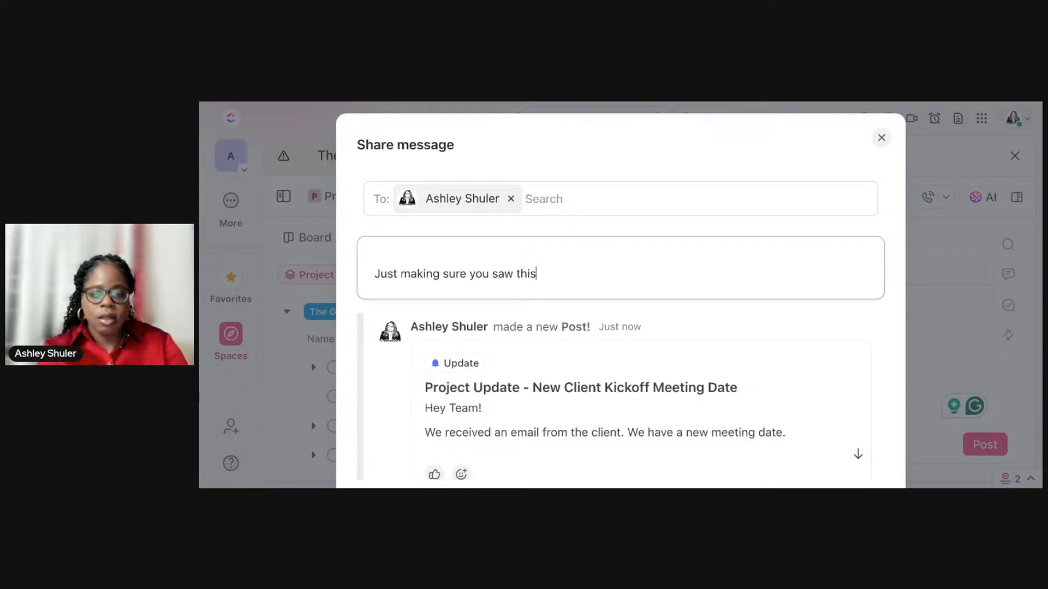
pyautogui.scroll(-3, 444, 227)
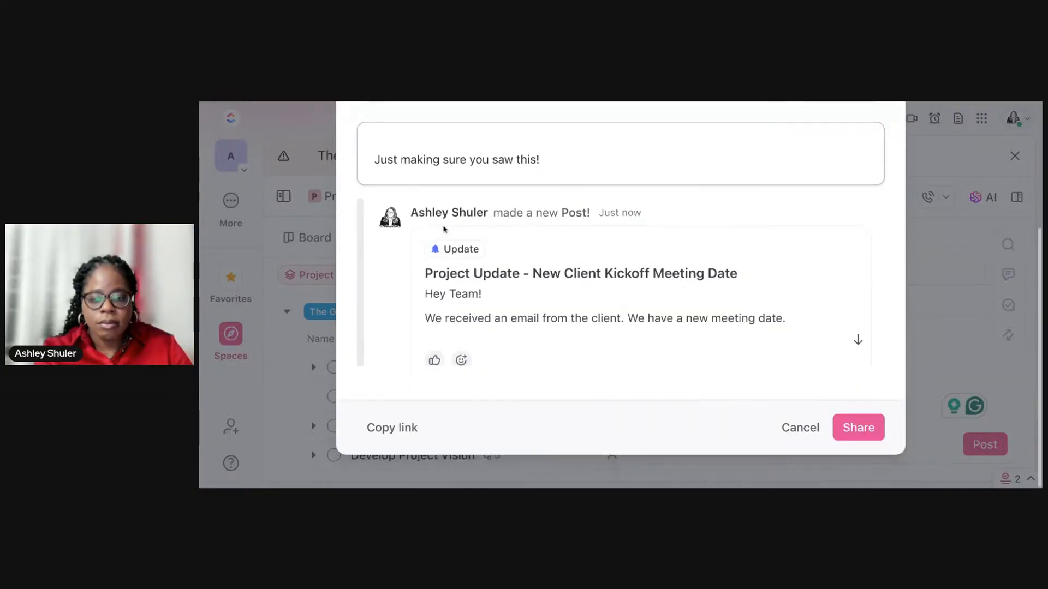
pyautogui.click(862, 426)
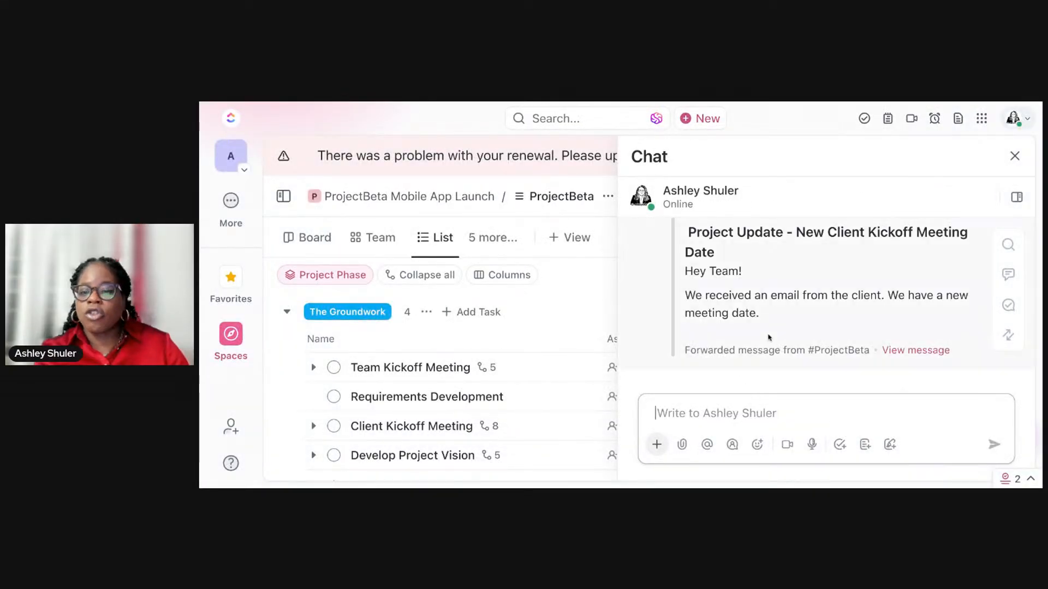
# Step: Open the original ProjectBeta post from the forwarded message in the direct chat
pyautogui.scroll(3, 767, 335)
pyautogui.scroll(-3, 768, 338)
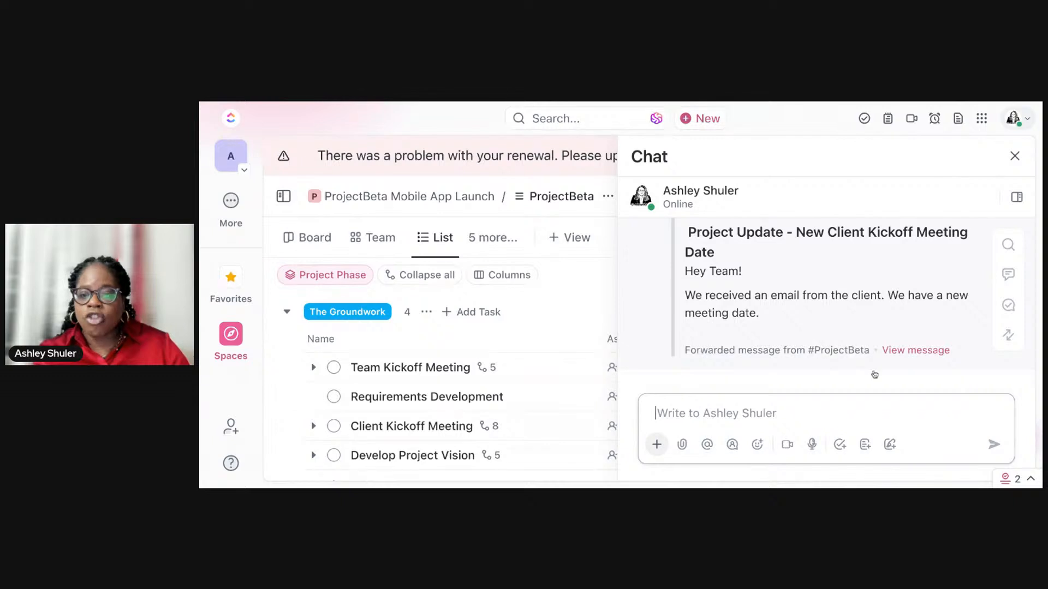
pyautogui.click(928, 351)
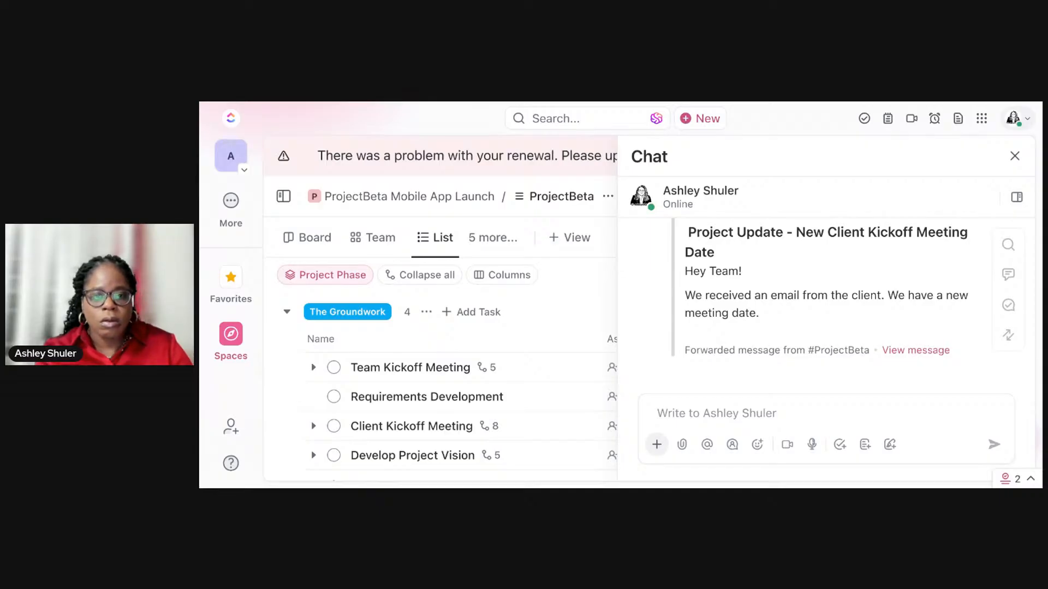
pyautogui.click(916, 350)
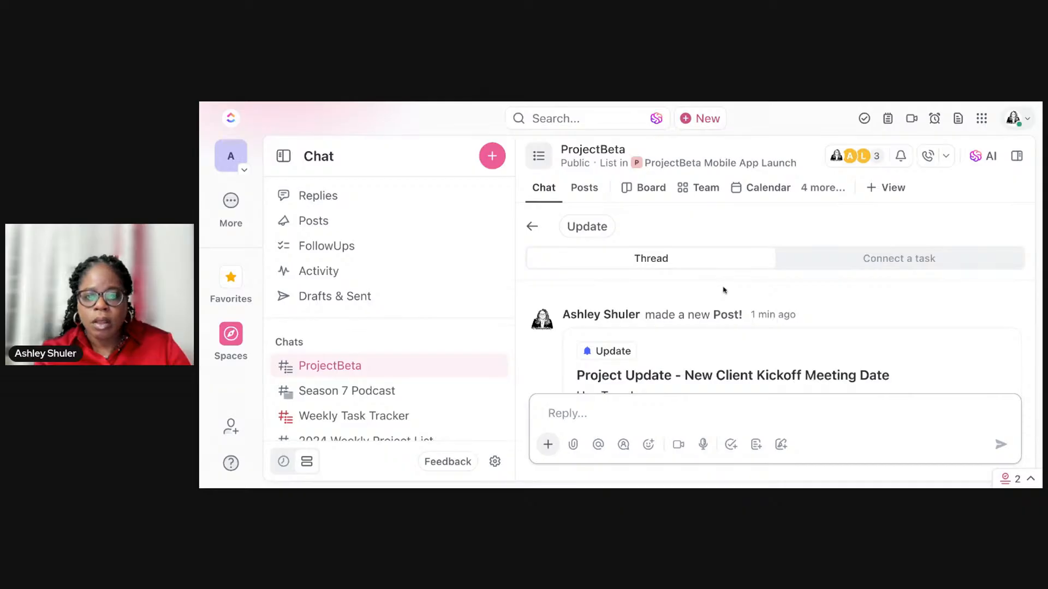
# Step: Reply in the post's thread with "Please acknowledge this post but clicking the thumbs up emoji."
pyautogui.scroll(-3, 723, 289)
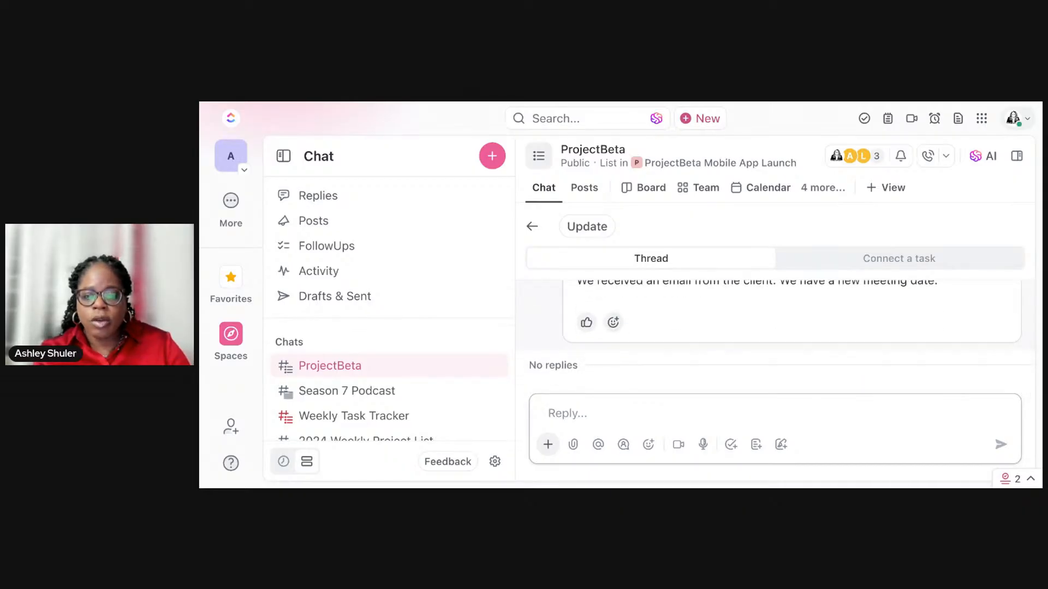
pyautogui.write('Please ackn')
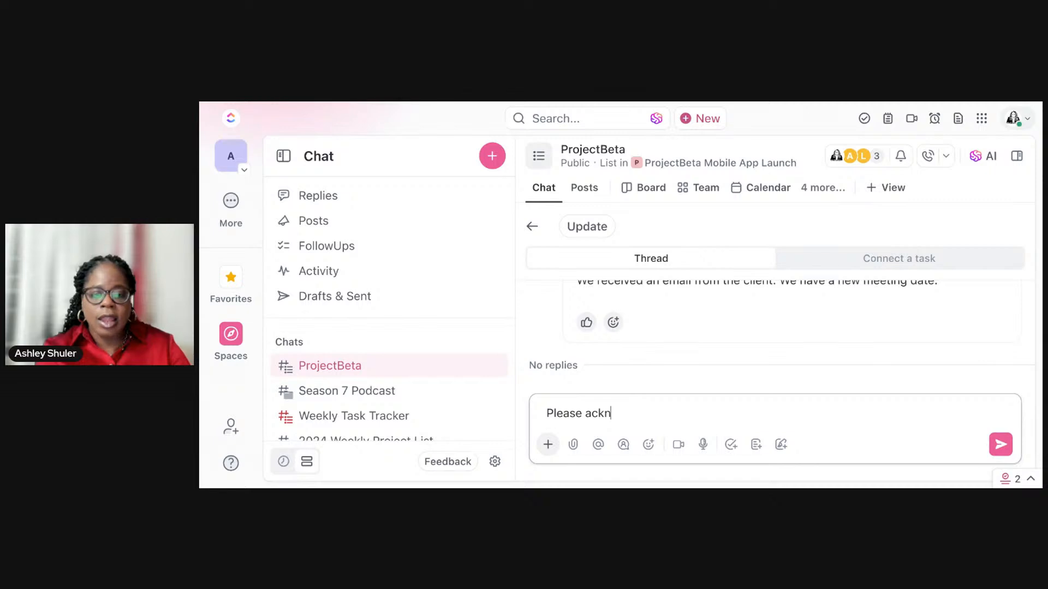
pyautogui.write('owle')
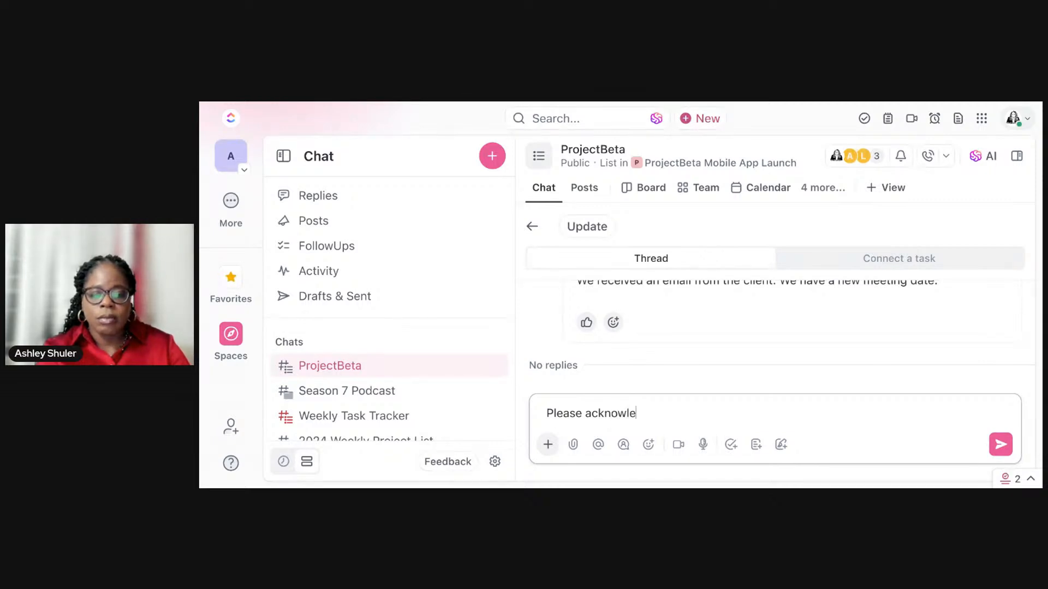
pyautogui.write('dge this post but clicking the thu')
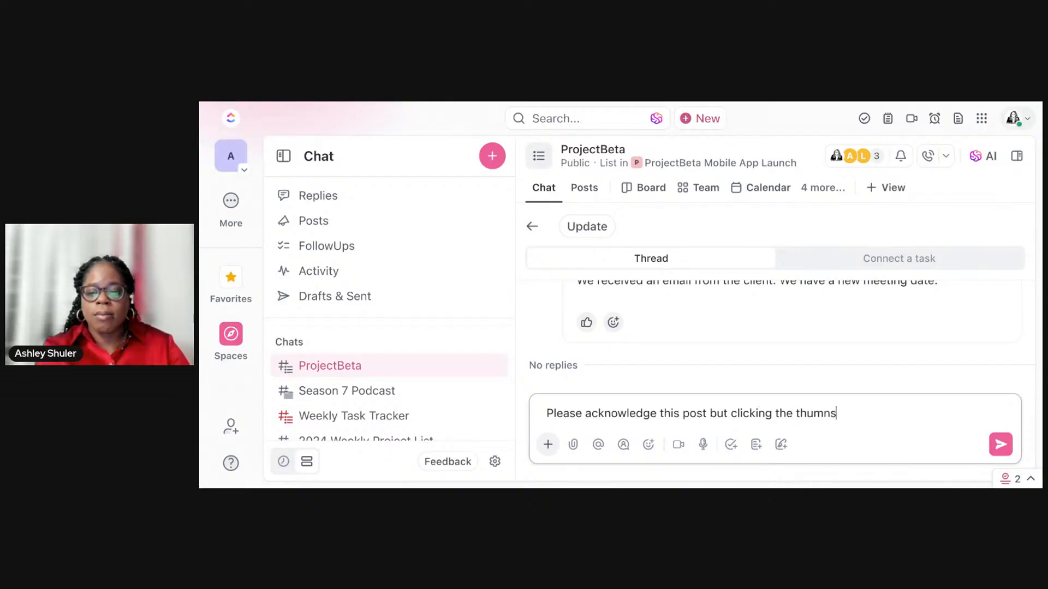
pyautogui.write('mbs up emoji.')
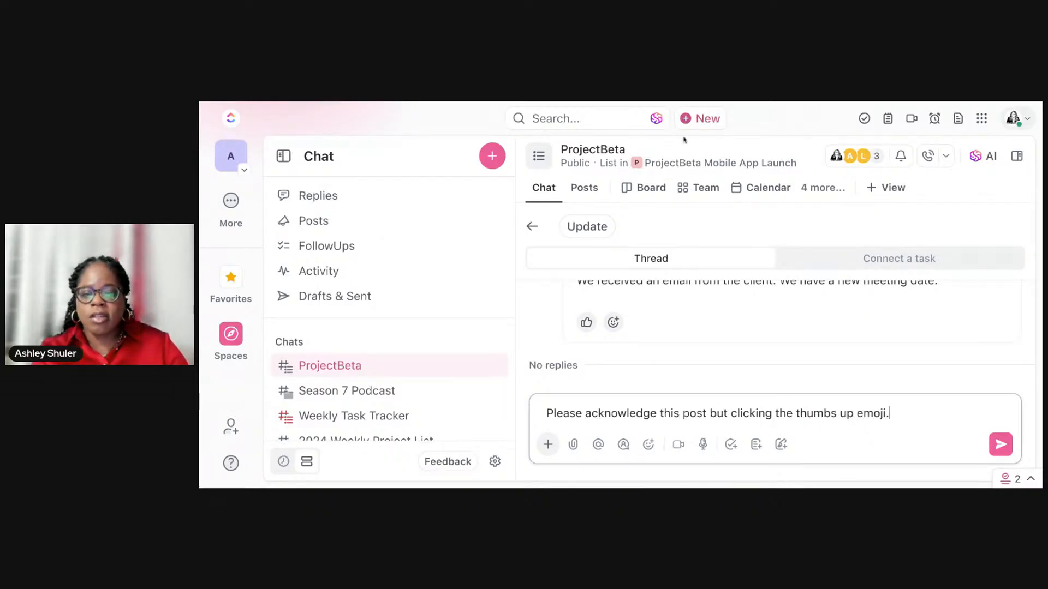
pyautogui.click(1003, 445)
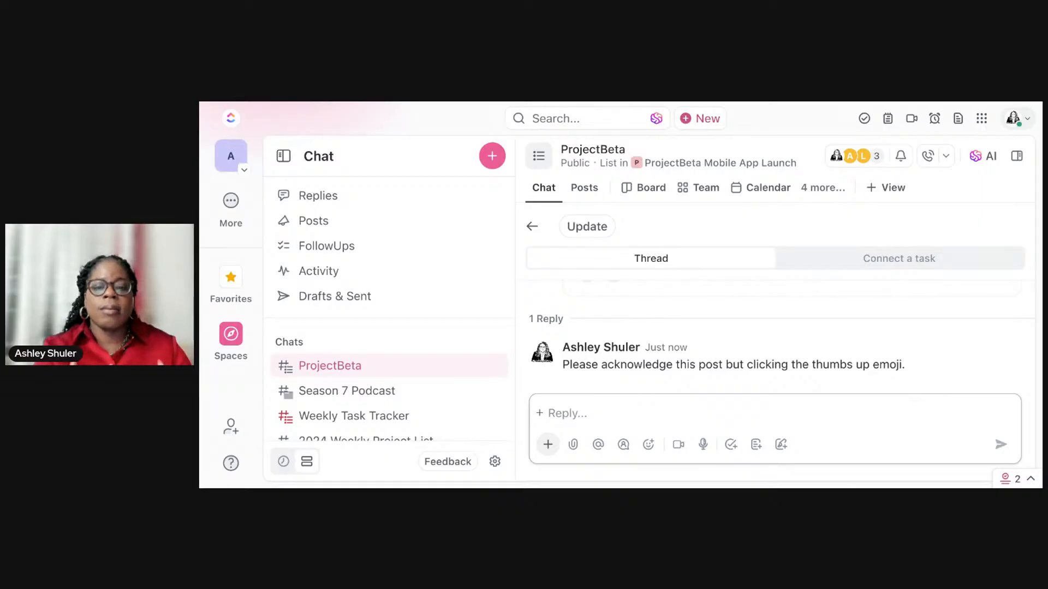
# Step: Add a thumbs-up reaction to the project update post
pyautogui.scroll(2, 895, 355)
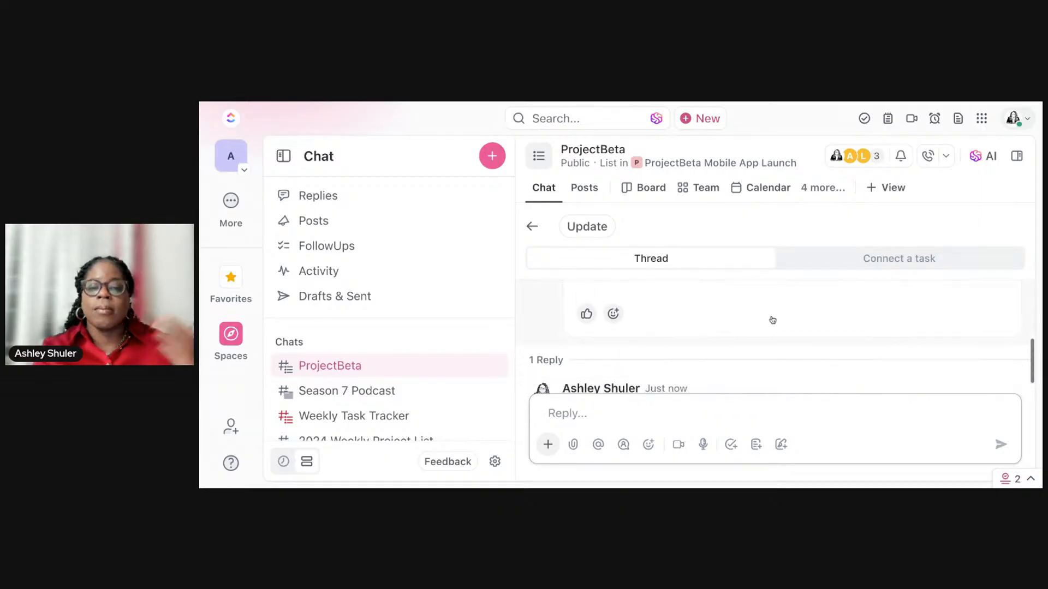
pyautogui.click(586, 314)
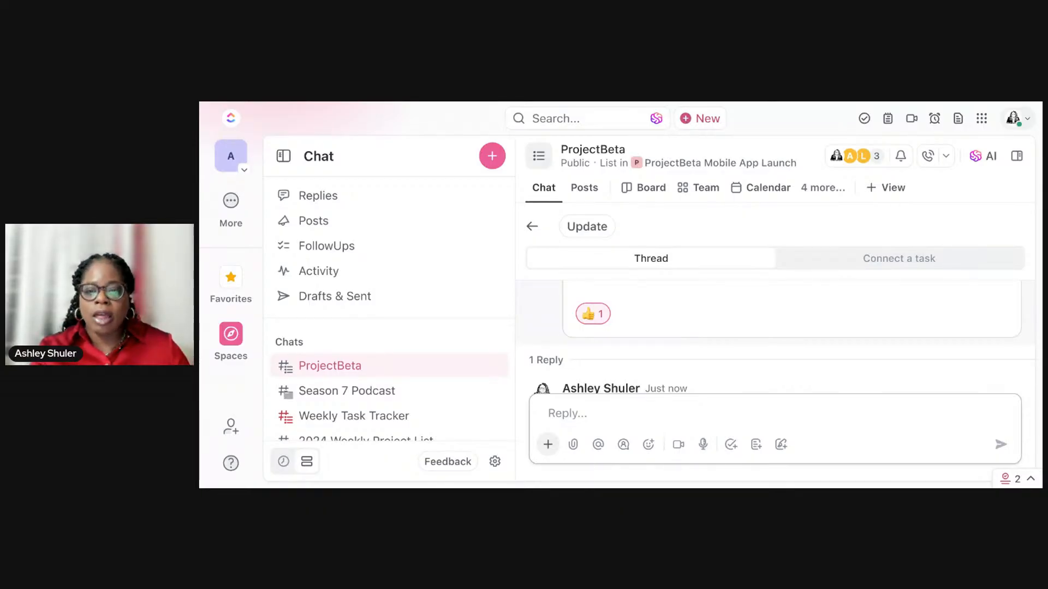
pyautogui.scroll(5, 698, 325)
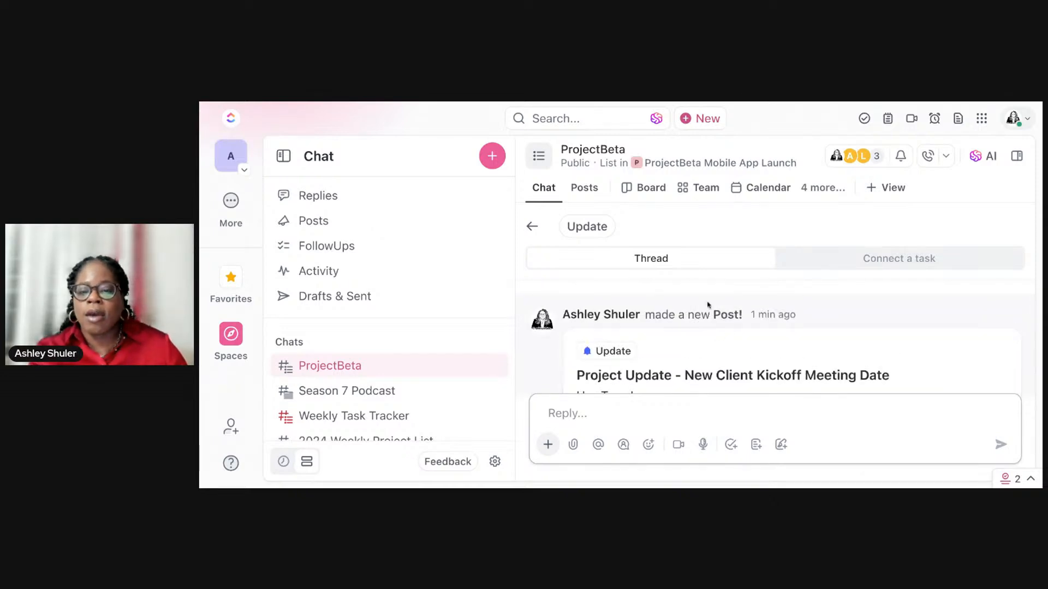
pyautogui.scroll(-2, 706, 302)
pyautogui.scroll(2, 706, 304)
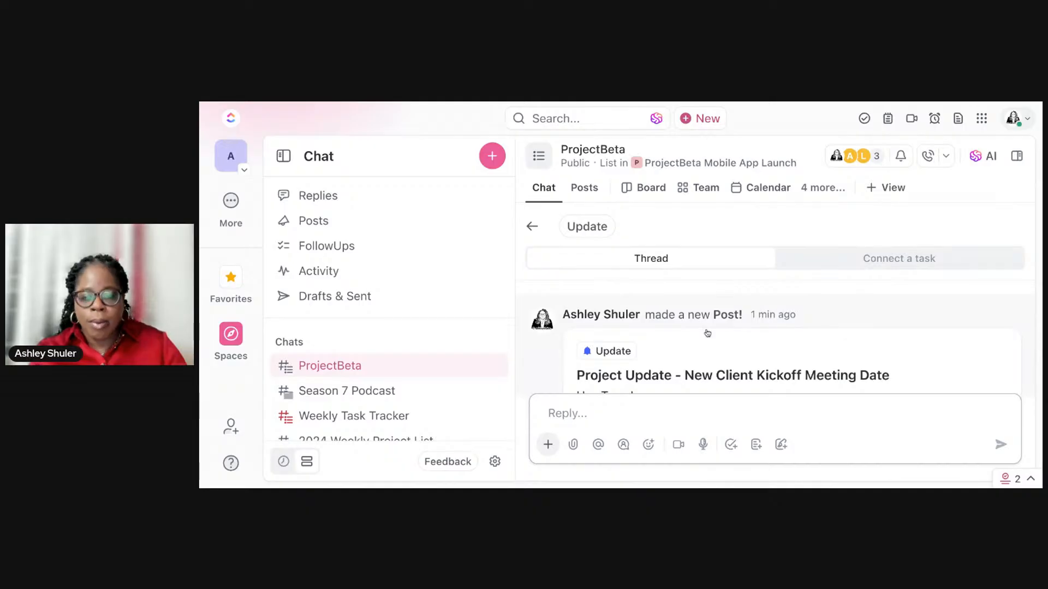
pyautogui.scroll(-5, 696, 349)
pyautogui.scroll(5, 697, 357)
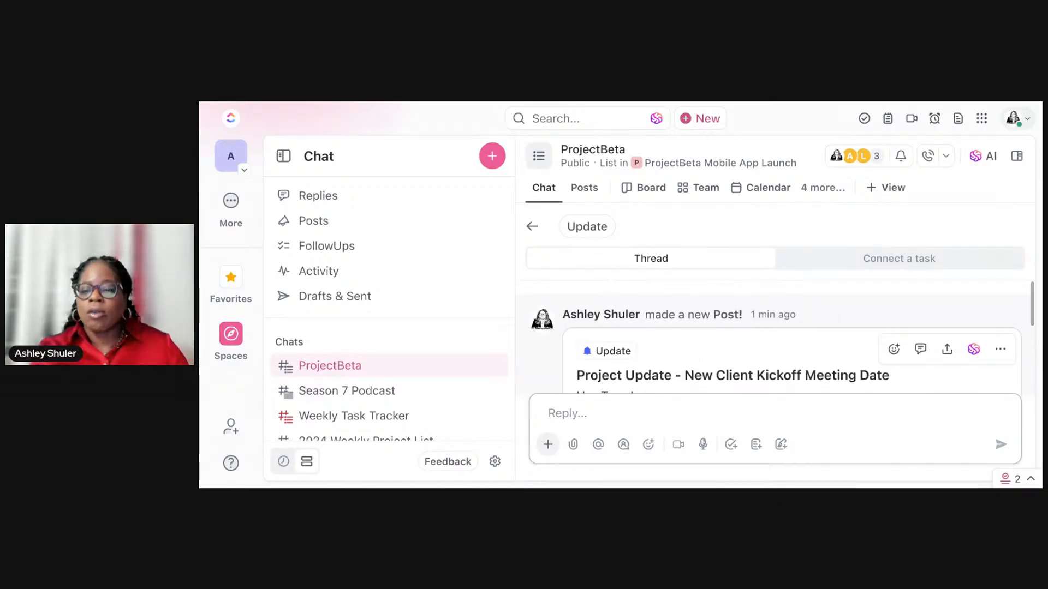
# Step: Connect the existing task "Develop Project Vision" to the project update post
pyautogui.click(907, 261)
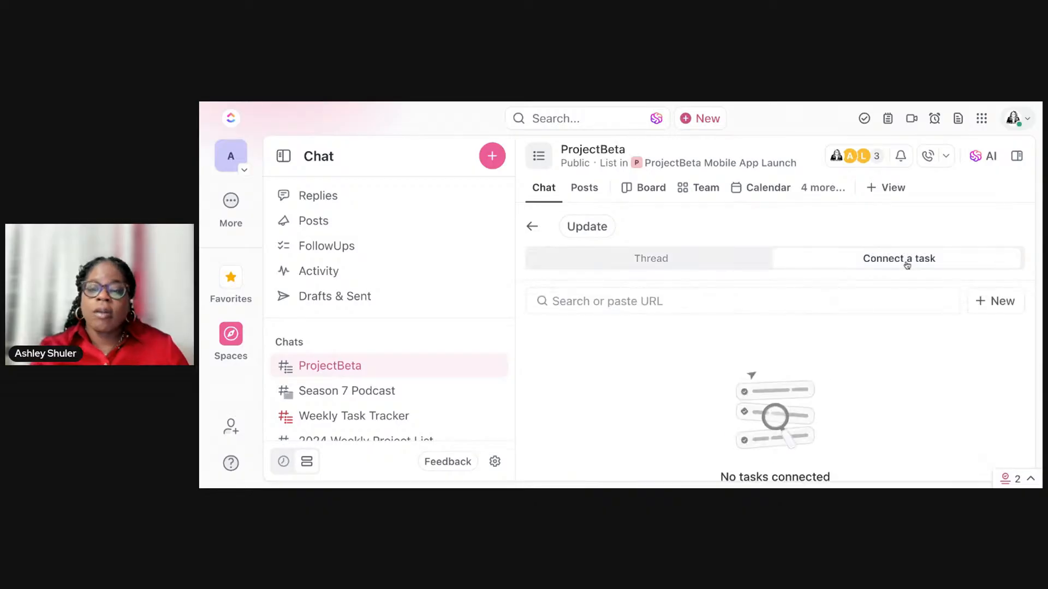
pyautogui.scroll(-2, 851, 305)
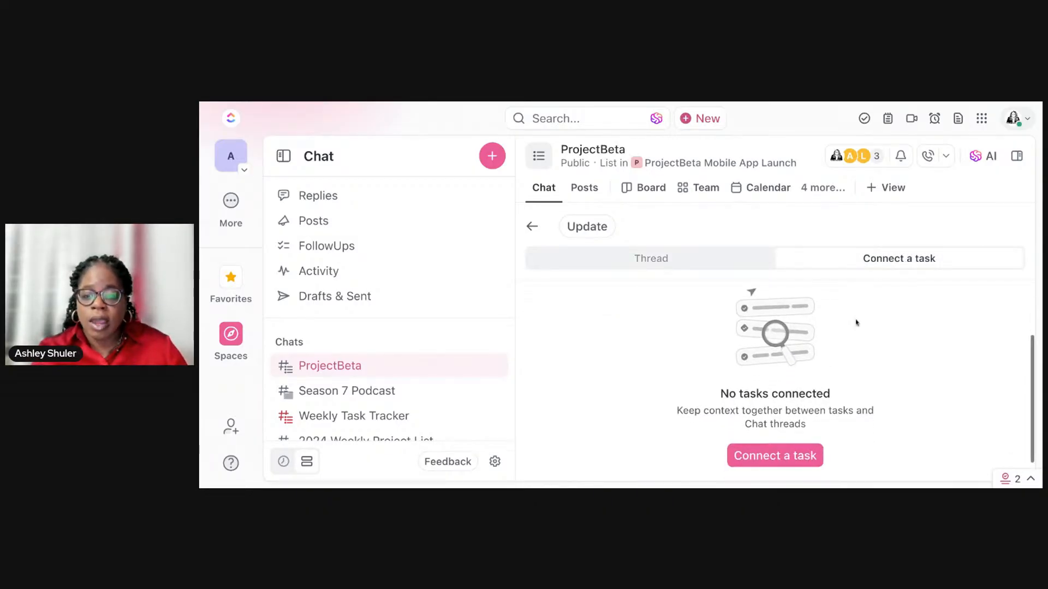
pyautogui.click(791, 463)
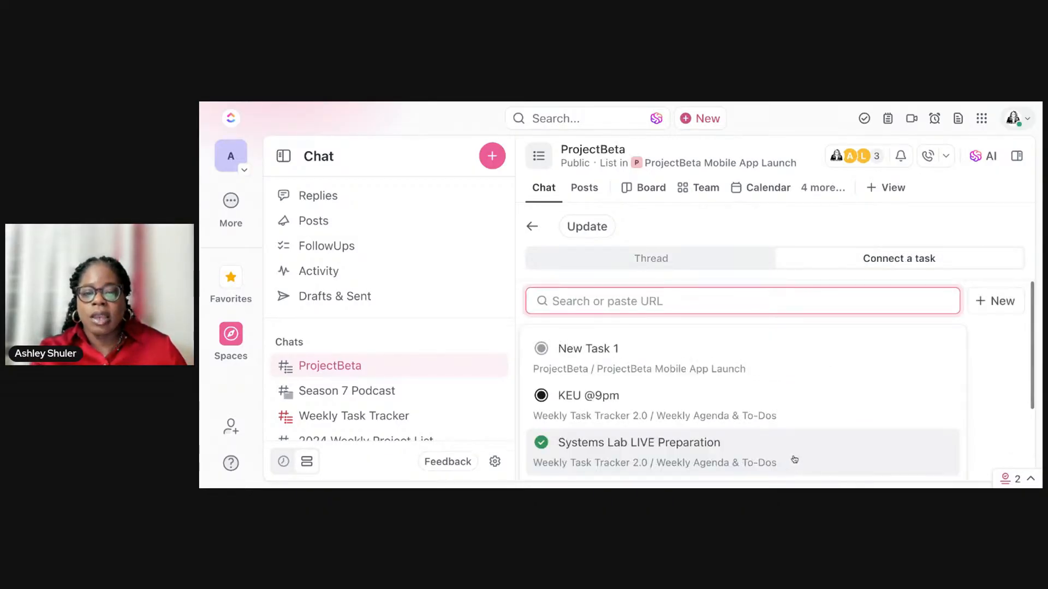
pyautogui.scroll(-4, 811, 434)
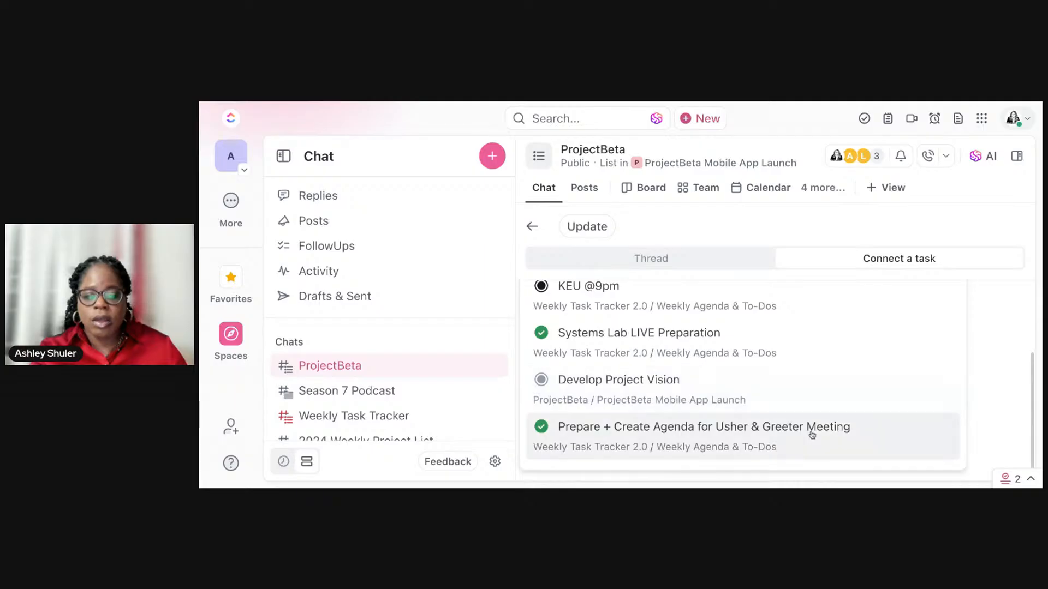
pyautogui.click(809, 399)
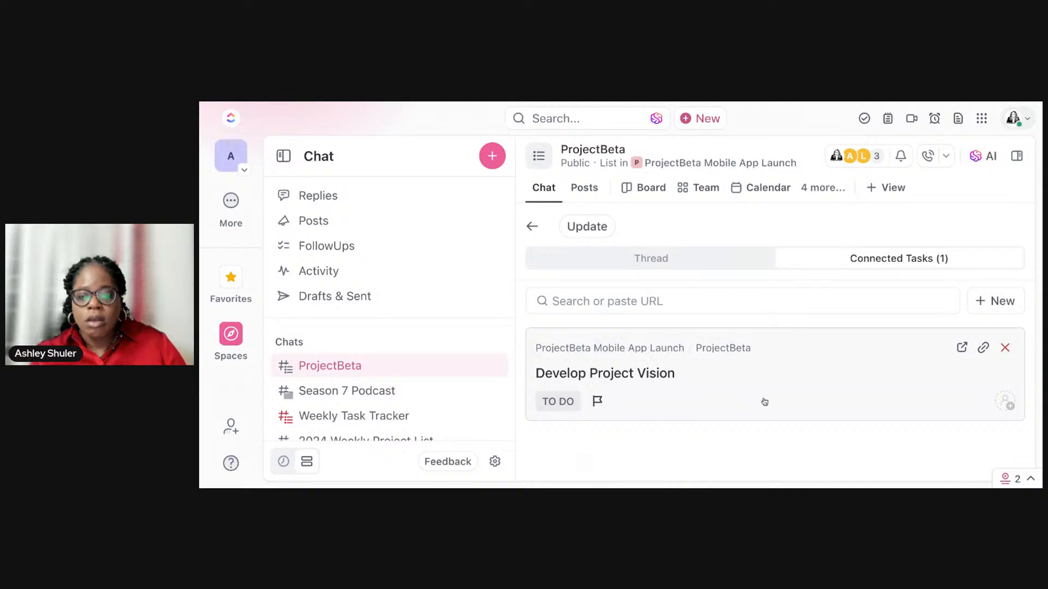
pyautogui.click(1005, 402)
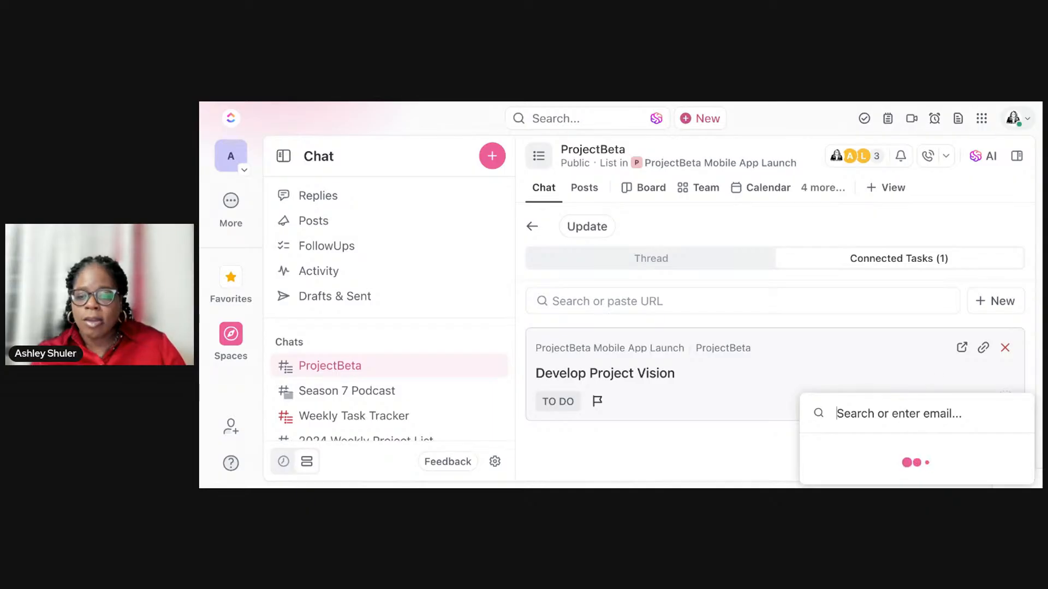
pyautogui.hotkey('ctrl', '-')
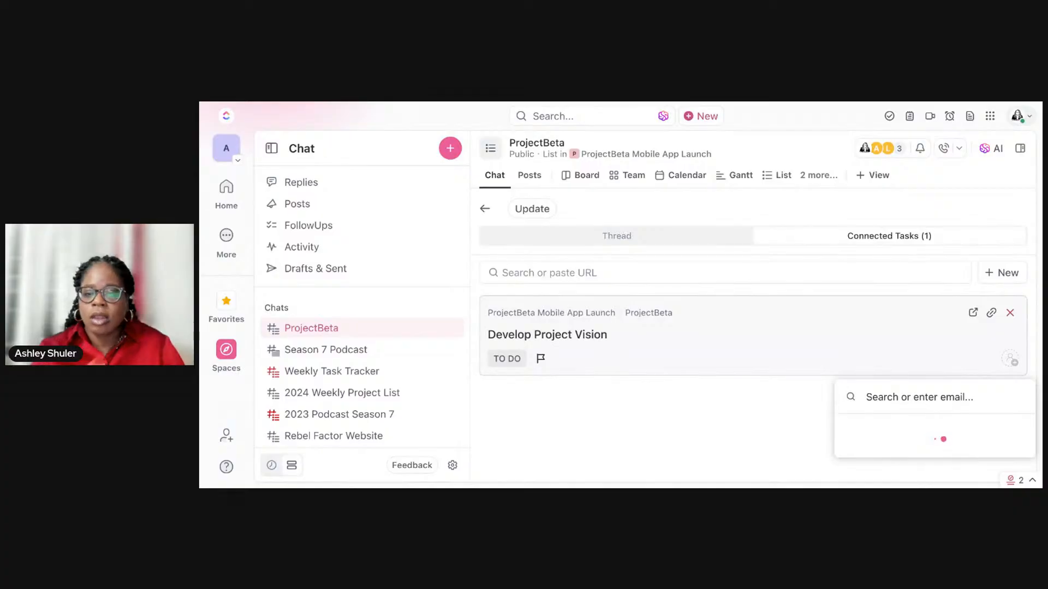
pyautogui.hotkey('ctrl', '-')
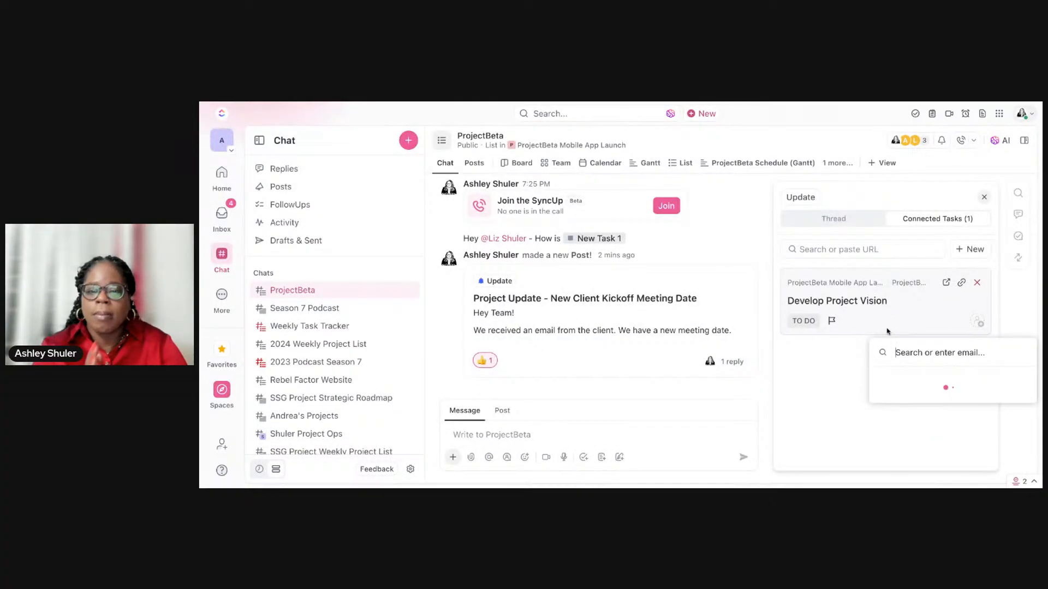
pyautogui.hotkey('ctrl', '+')
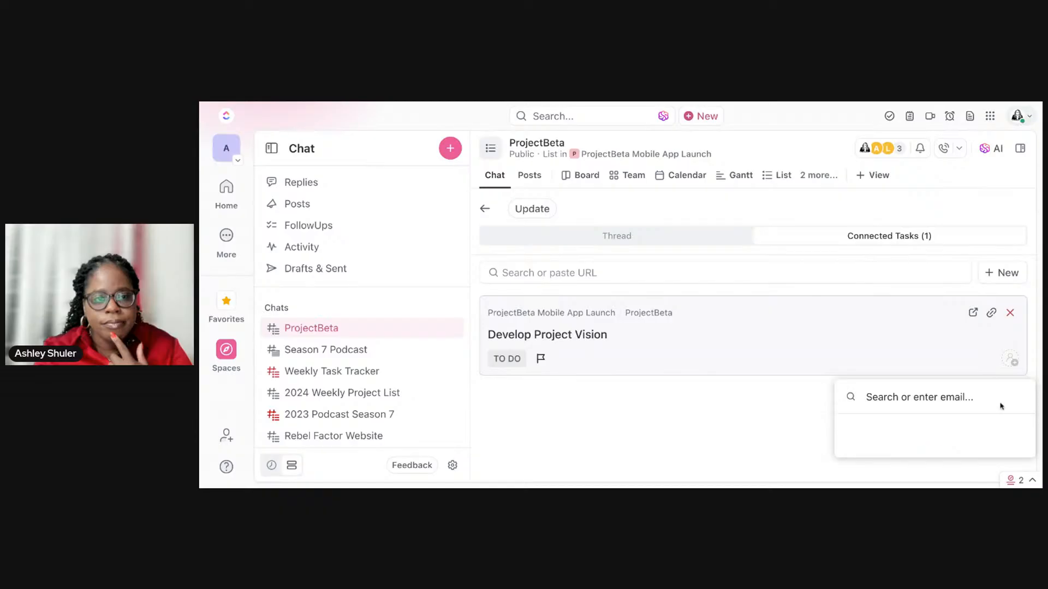
pyautogui.click(786, 412)
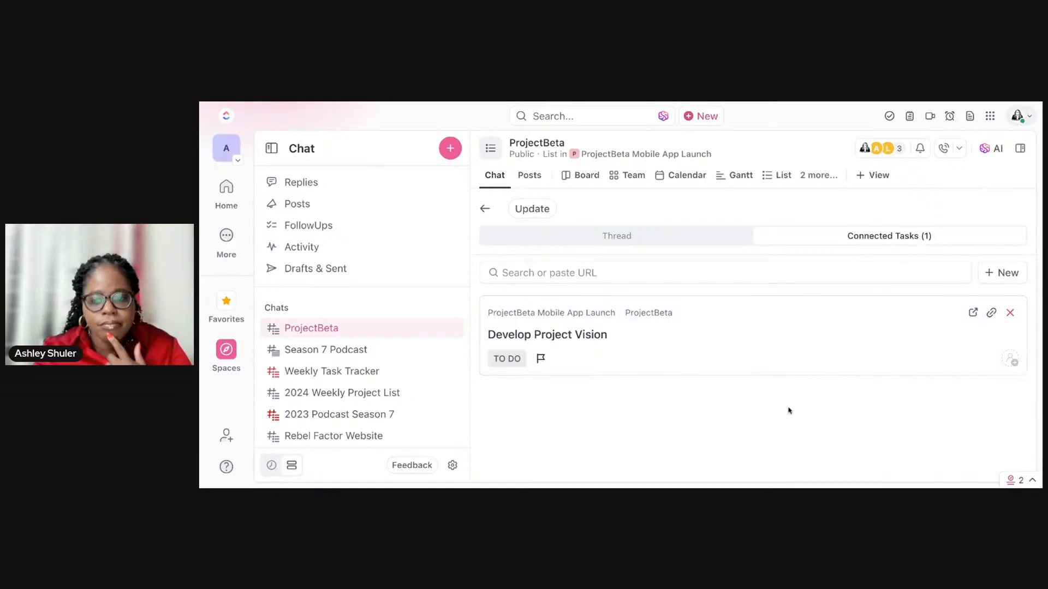
# Step: Leave the post's thread and add a Doc titled "Meeting Summary" from the start of the ProjectBeta chat
pyautogui.click(484, 209)
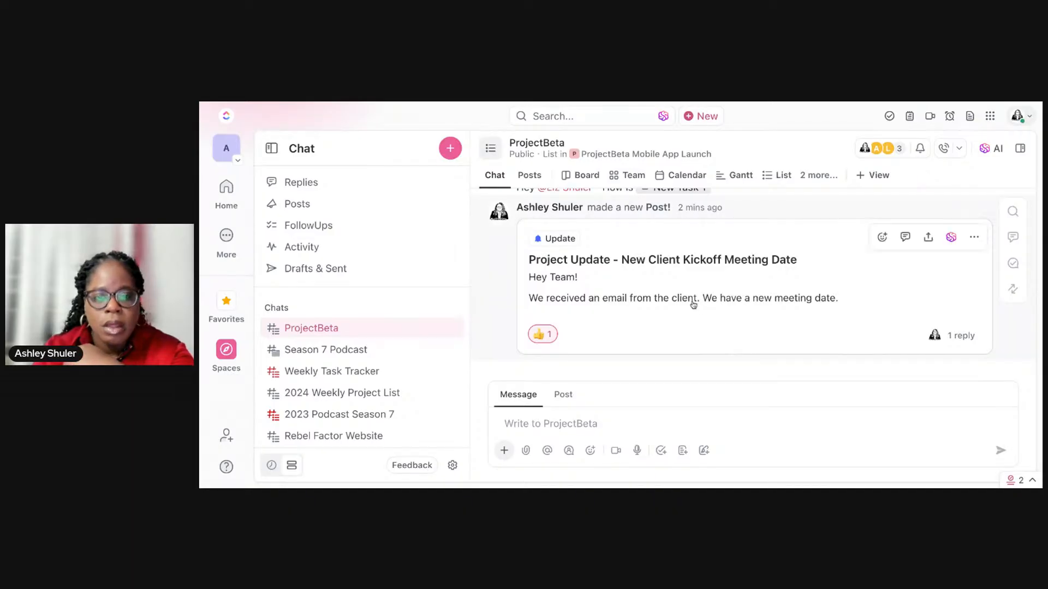
pyautogui.scroll(5, 693, 305)
pyautogui.scroll(5, 693, 305)
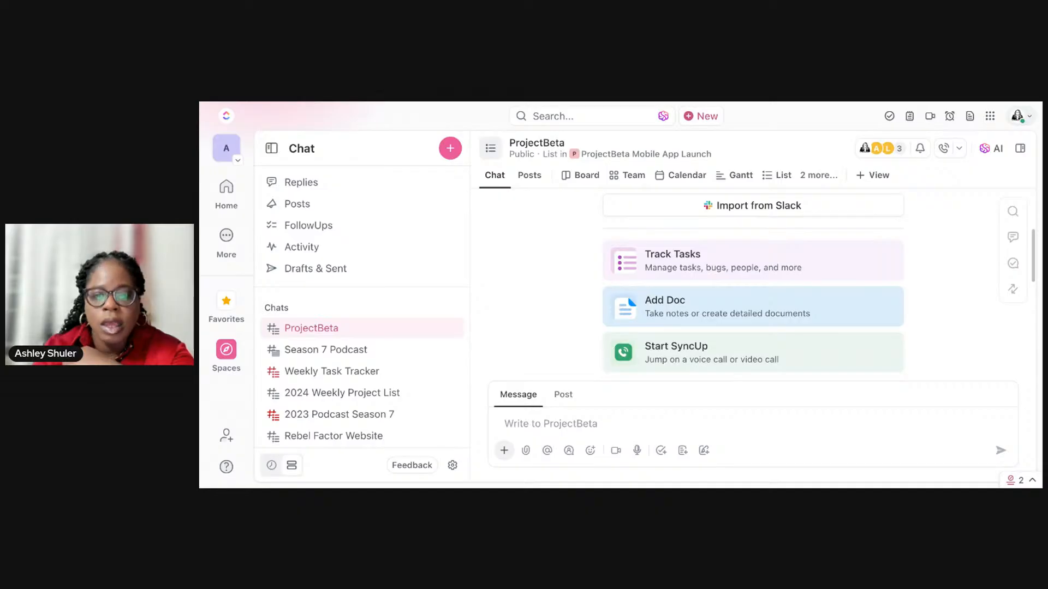
pyautogui.click(708, 313)
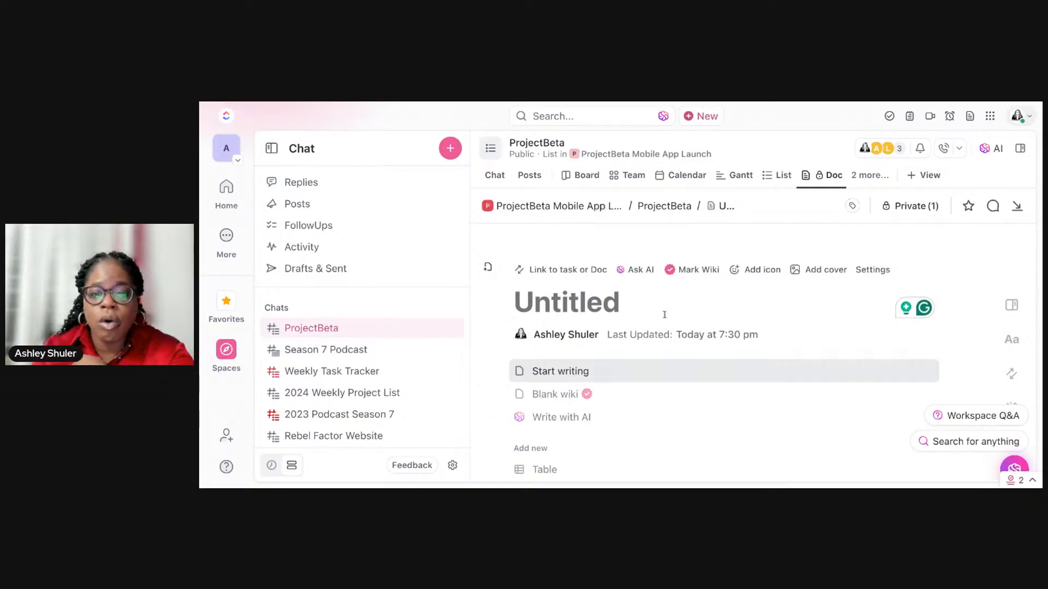
pyautogui.write('Mee')
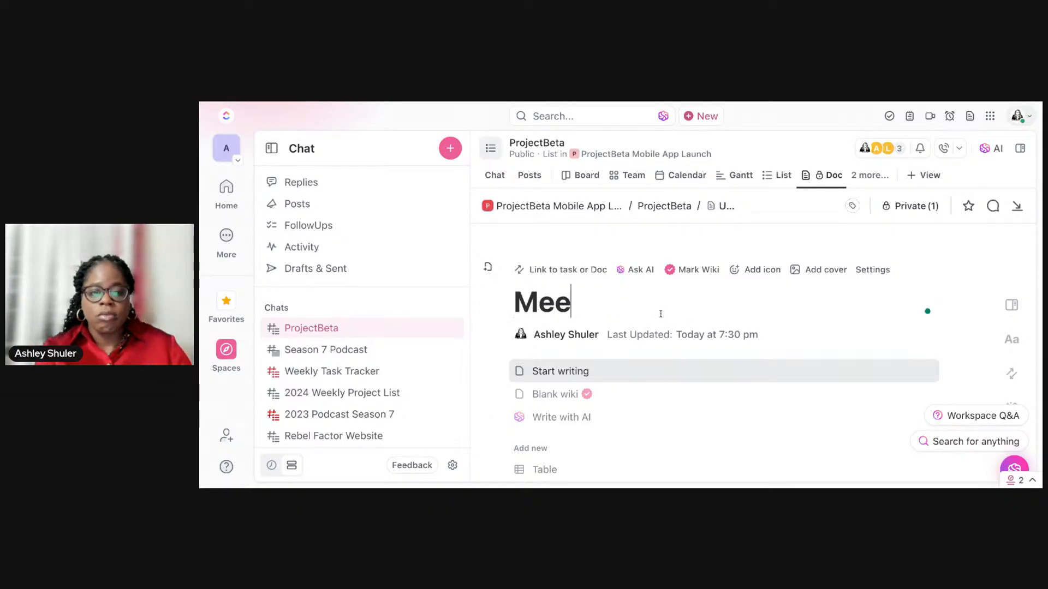
pyautogui.write('ting Summary')
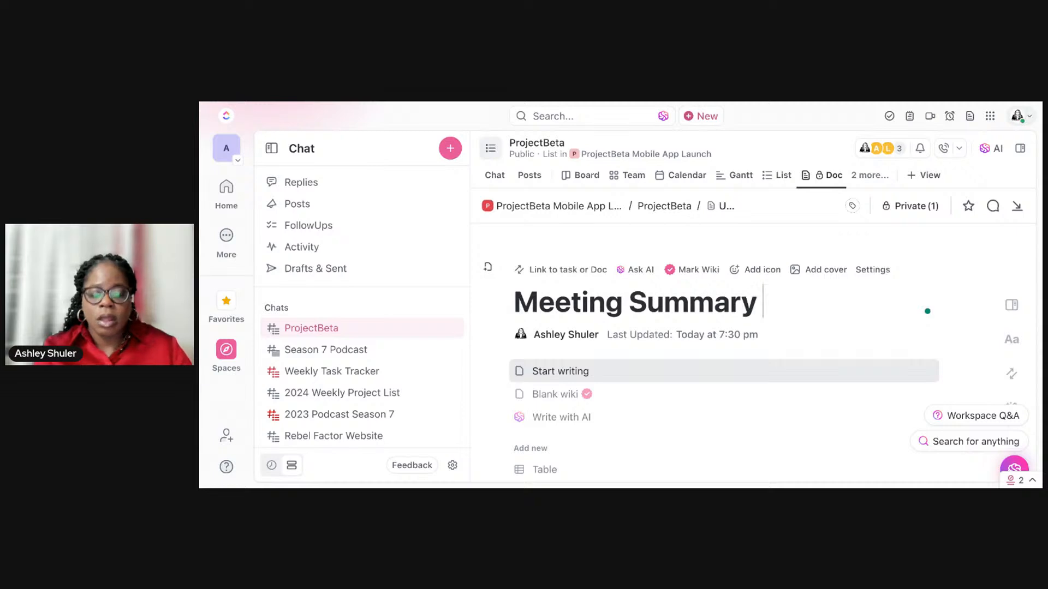
pyautogui.scroll(-3, 759, 355)
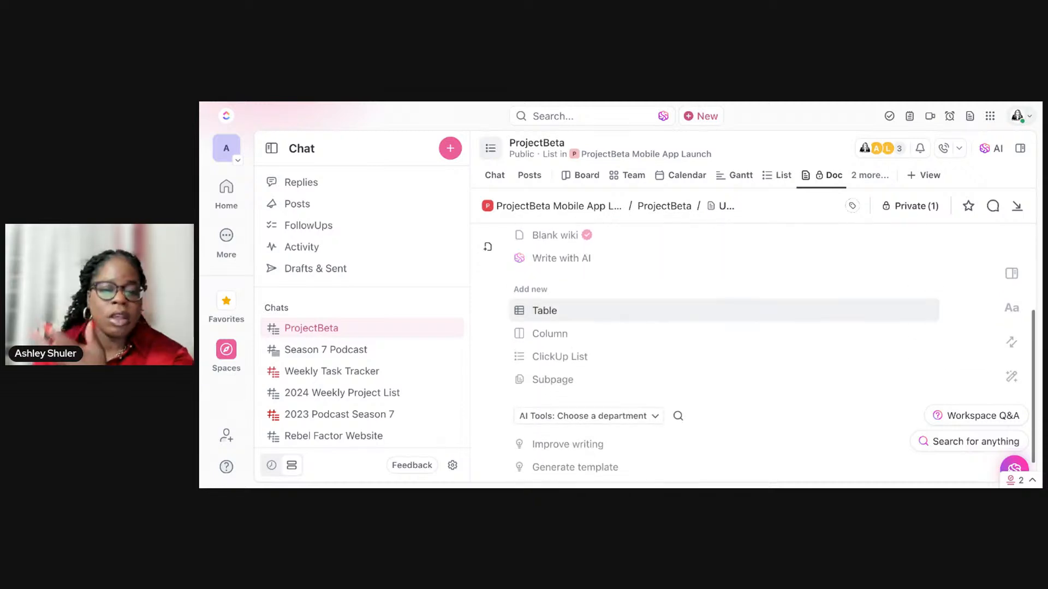
pyautogui.scroll(3, 647, 310)
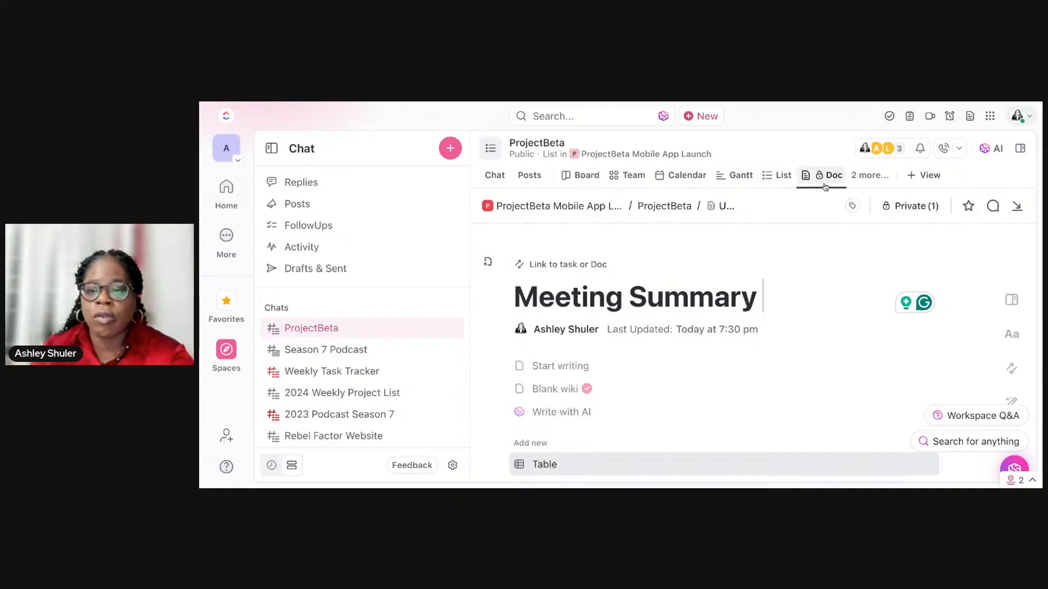
# Step: Return to the ProjectBeta chat and look through its unread and read replies, leaving the replies view when done
pyautogui.click(493, 178)
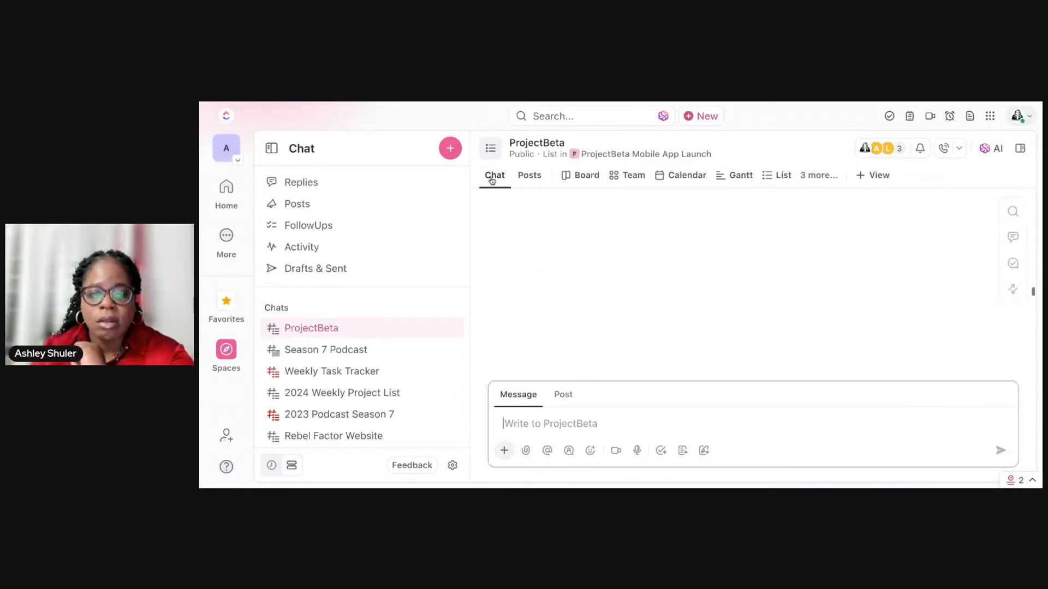
pyautogui.scroll(1, 721, 315)
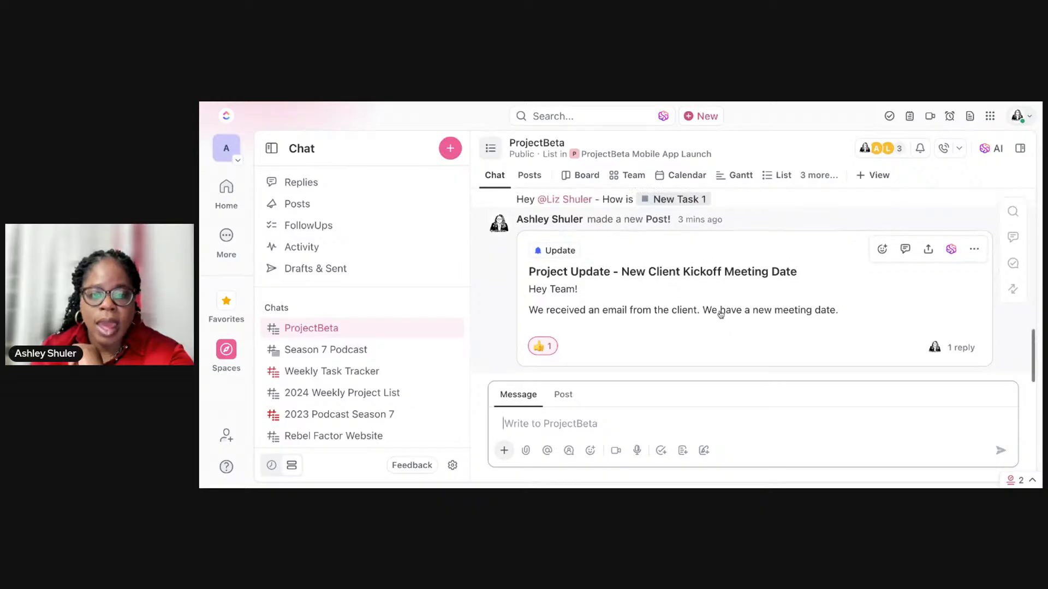
pyautogui.scroll(3, 720, 315)
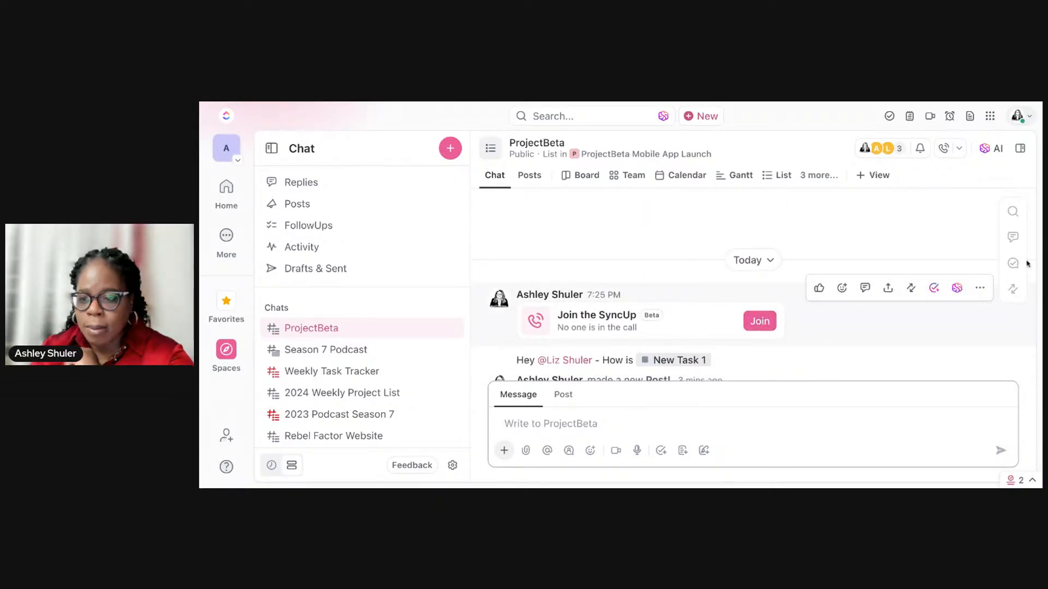
pyautogui.click(1014, 238)
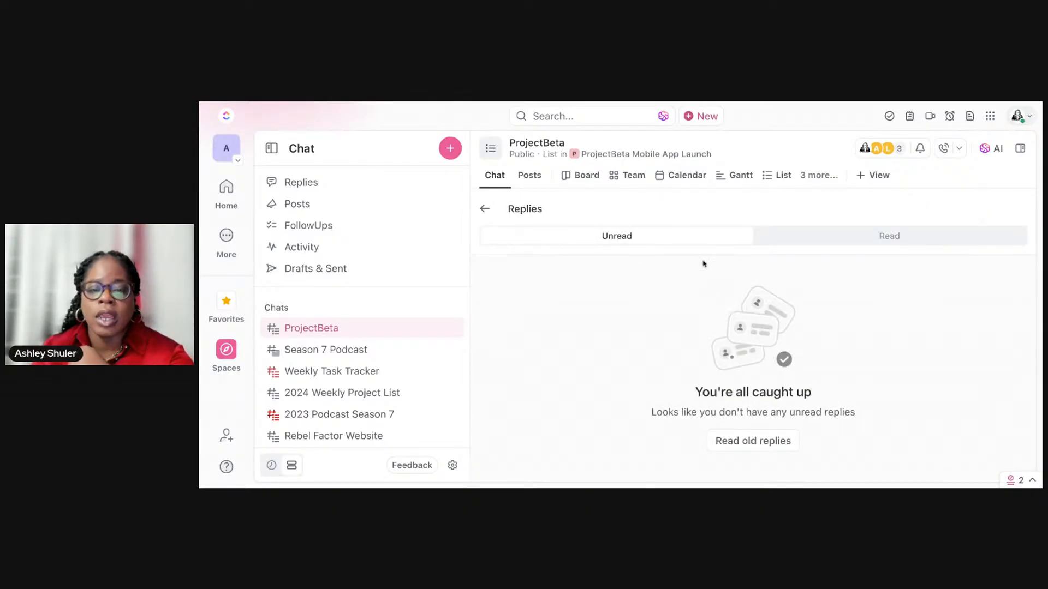
pyautogui.click(817, 242)
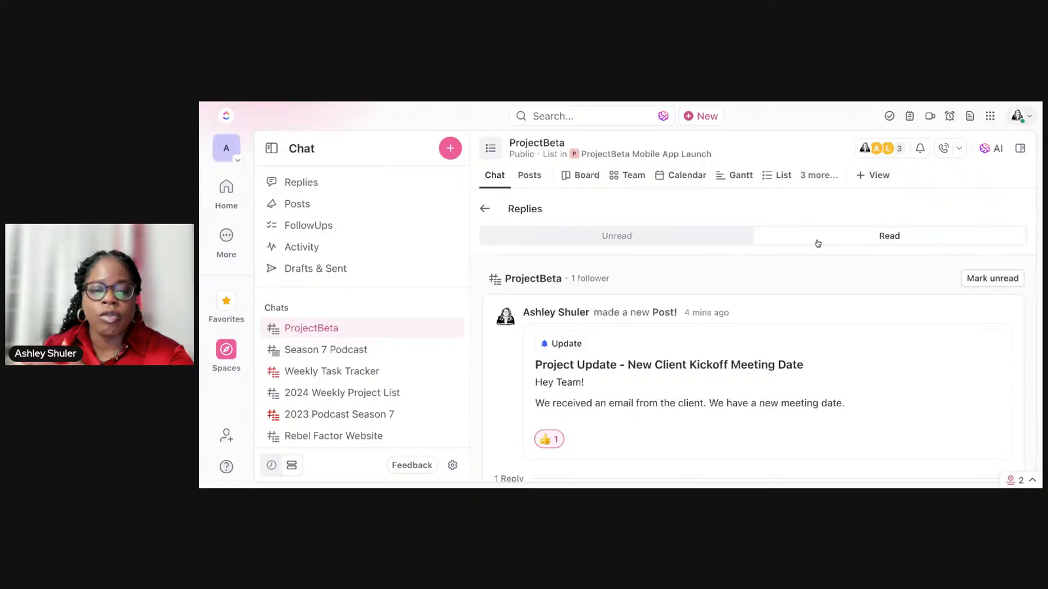
pyautogui.click(485, 209)
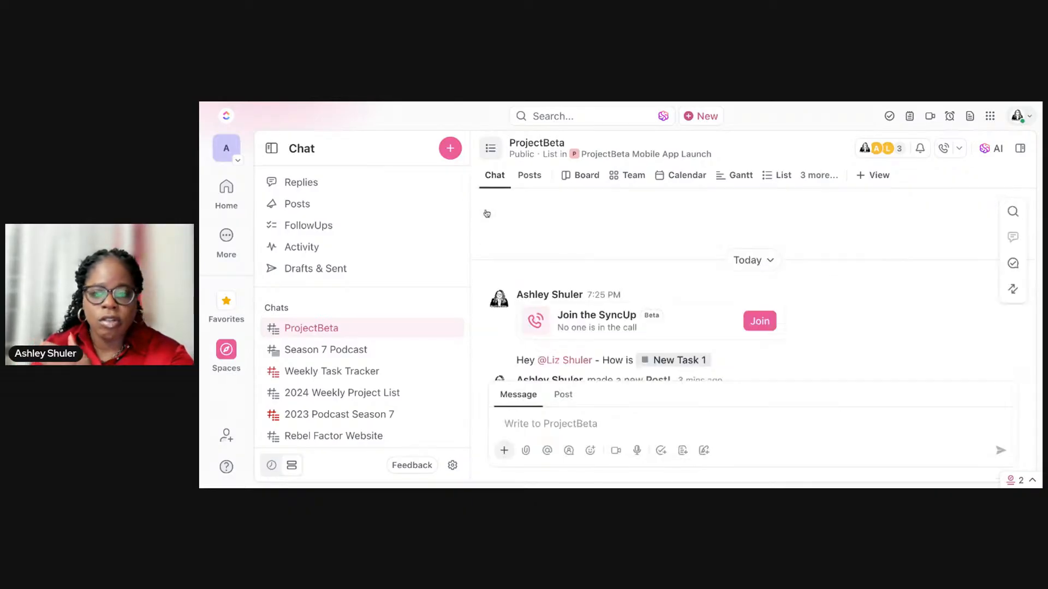
# Step: Open the ProjectBeta chat's Relationships overview
pyautogui.click(1013, 289)
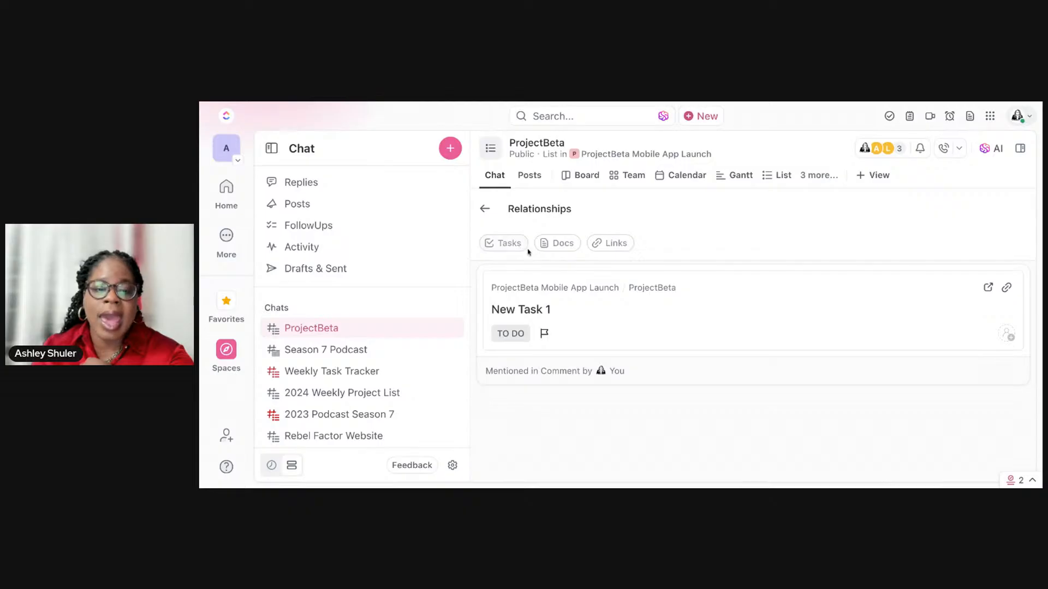
# Step: Filter the chat's relationships by Tasks, switch to Docs, and return to the Tasks filter
pyautogui.click(510, 246)
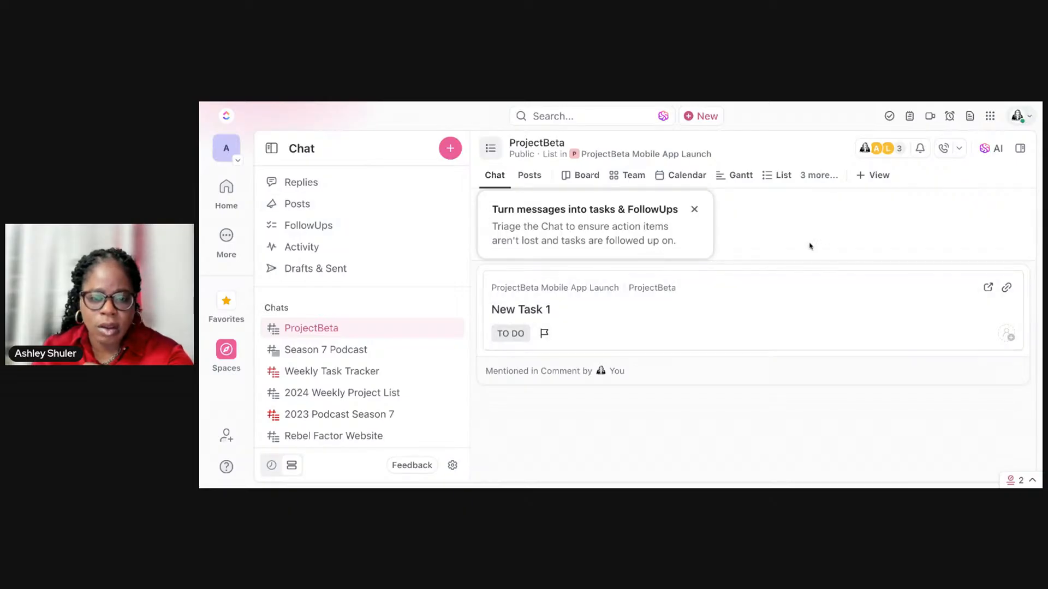
pyautogui.click(566, 247)
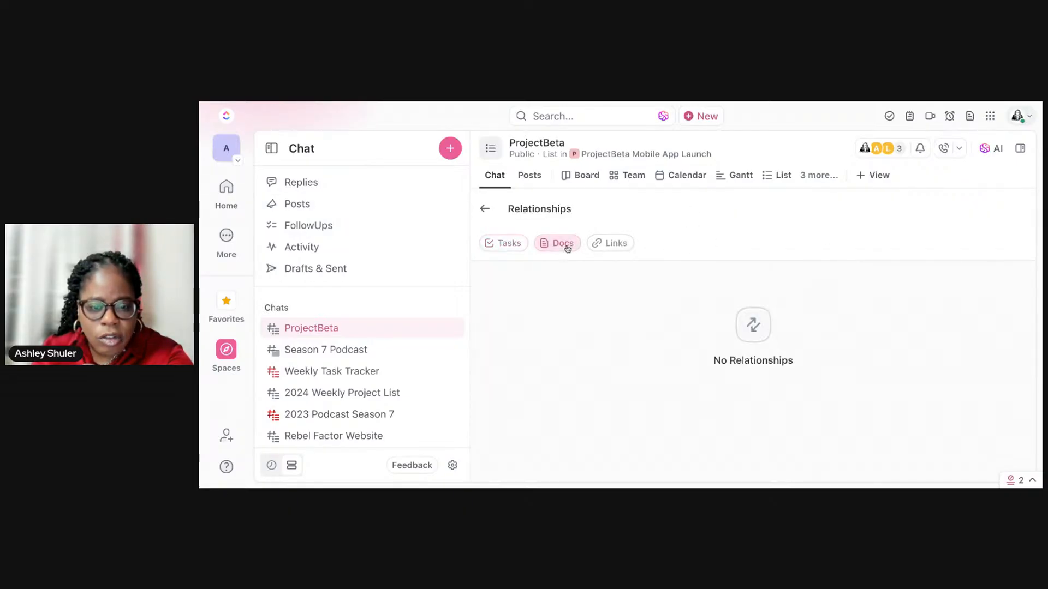
pyautogui.click(497, 245)
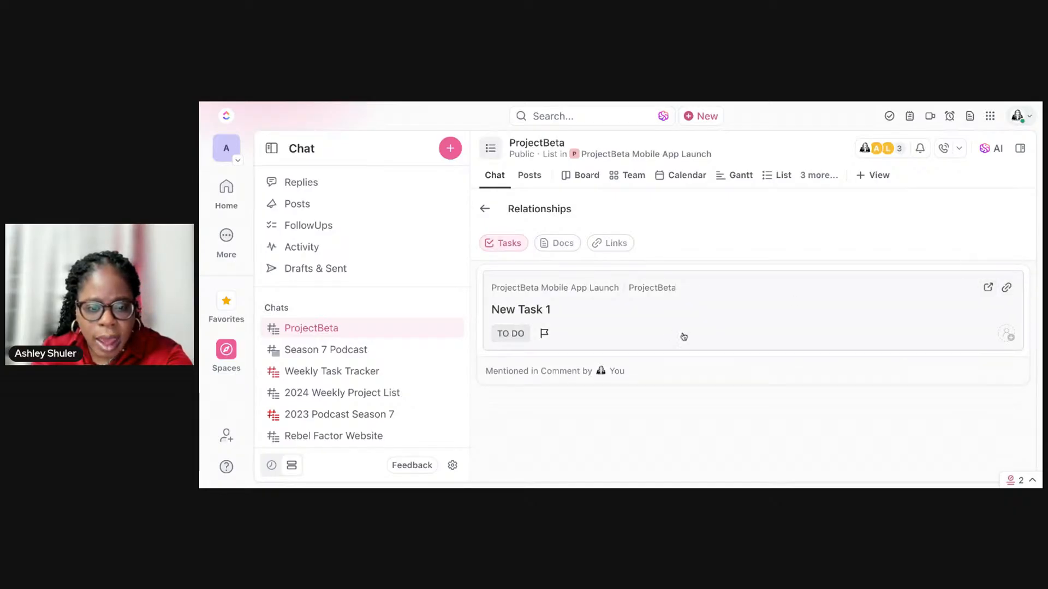
# Step: Leave the Relationships overview, review the project update post in the ProjectBeta chat, and open the list's Posts
pyautogui.click(485, 209)
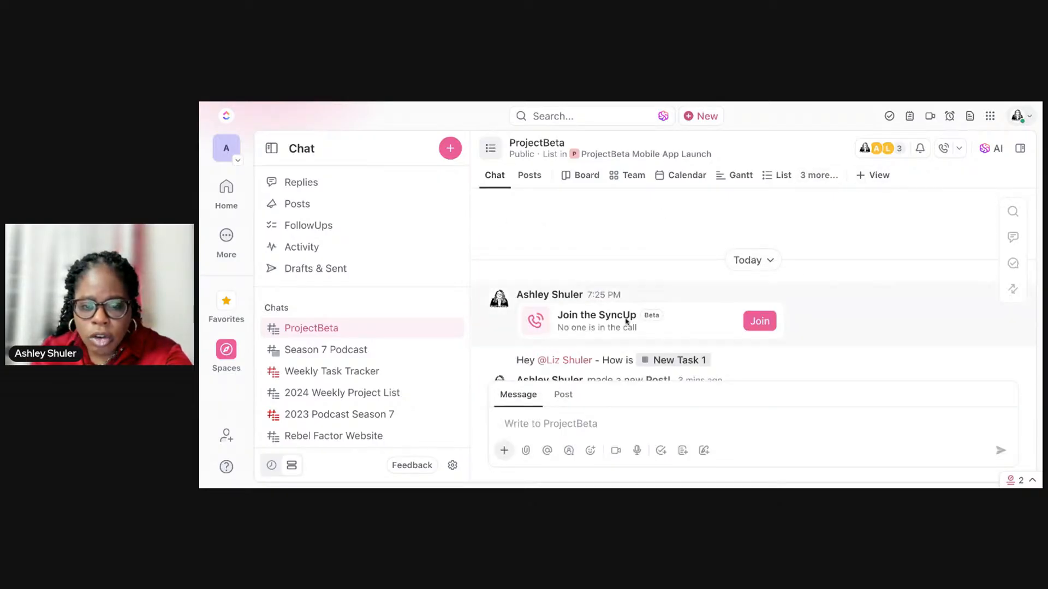
pyautogui.scroll(-3, 611, 306)
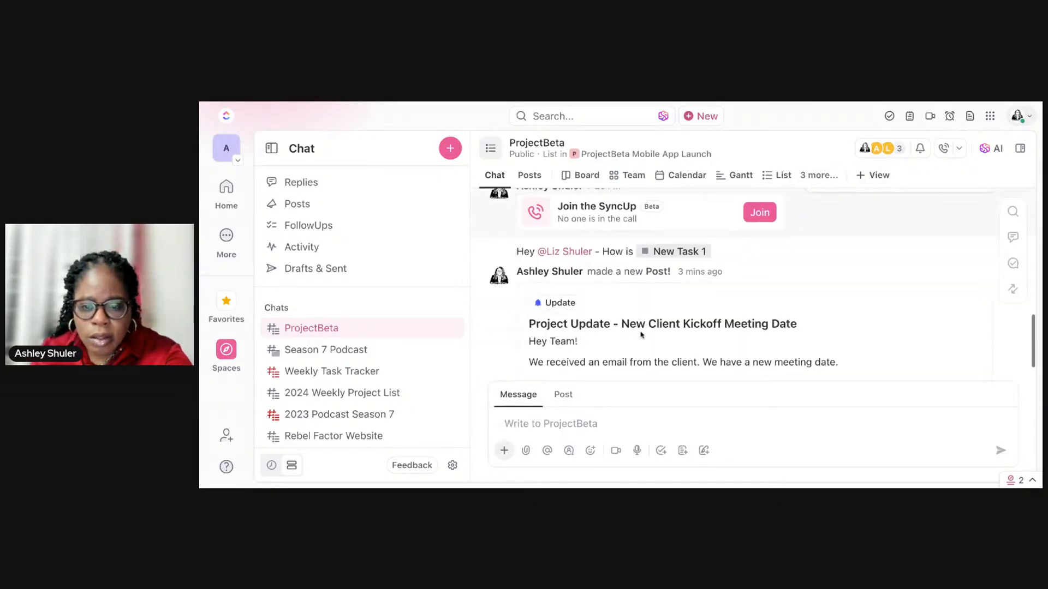
pyautogui.click(1013, 289)
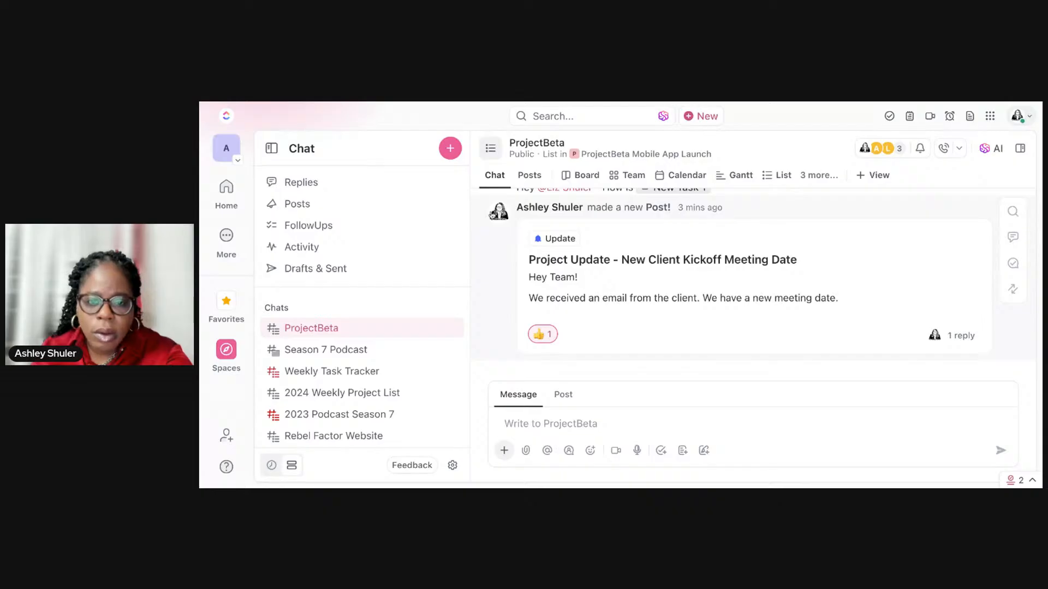
pyautogui.click(532, 178)
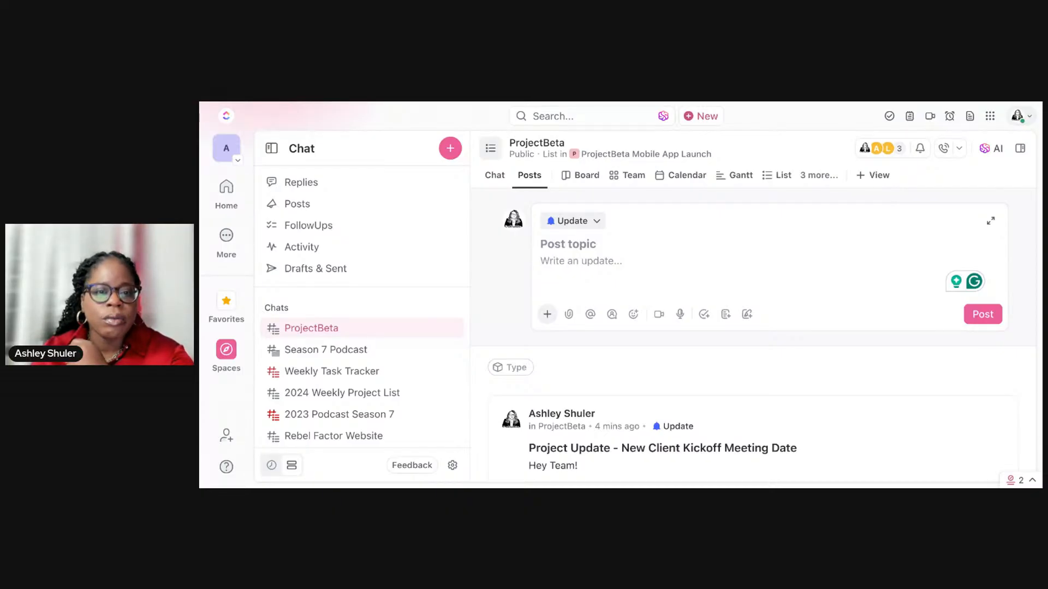
# Step: Go to the ProjectBeta List view and start creating a custom field of the Relationship type
pyautogui.hotkey('ctrl', 'r')
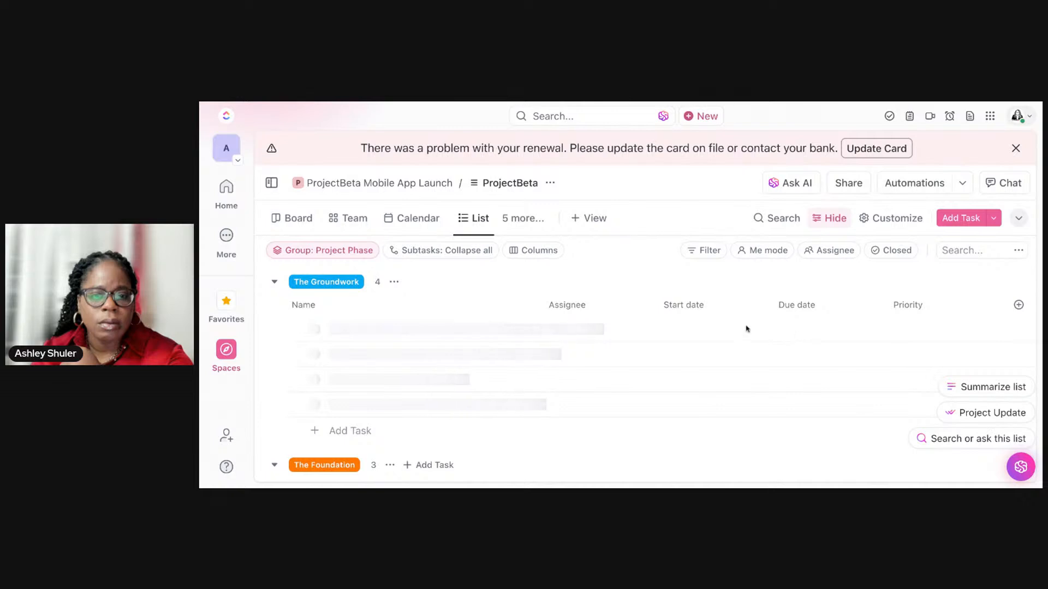
pyautogui.hscroll(5, 819, 331)
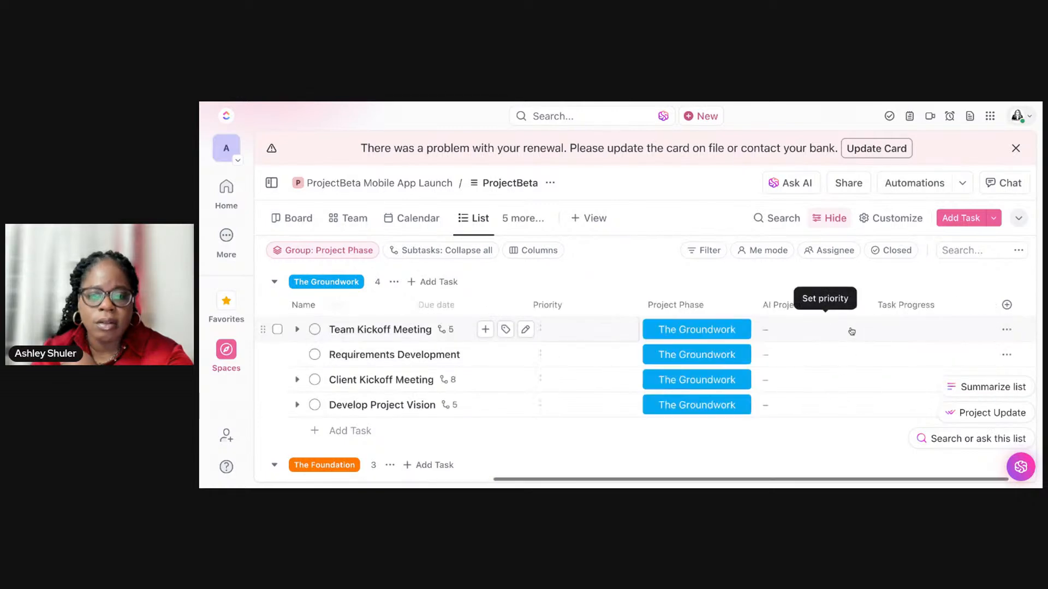
pyautogui.click(978, 305)
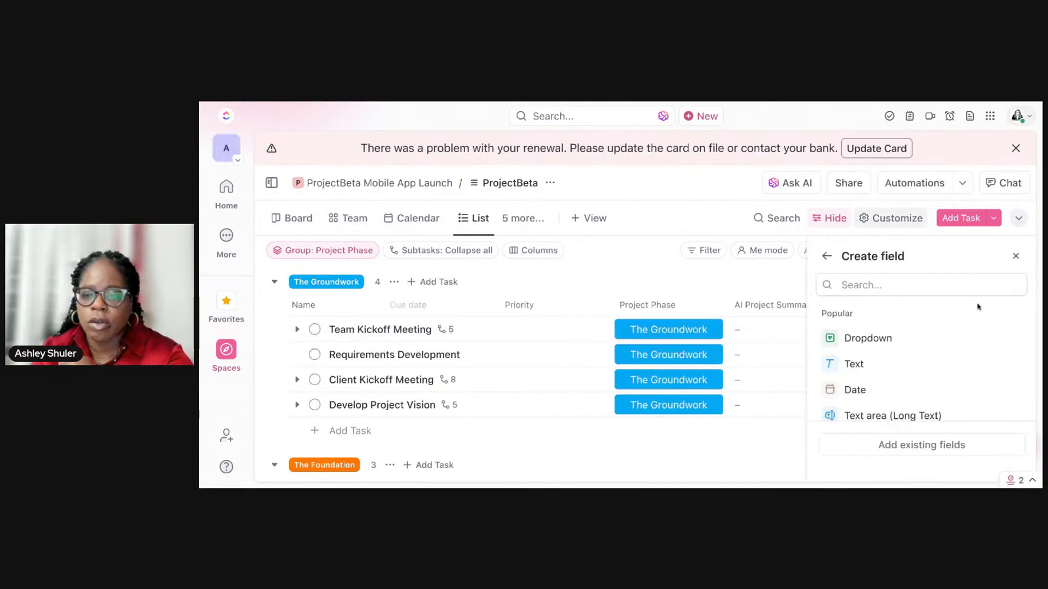
pyautogui.write('REL')
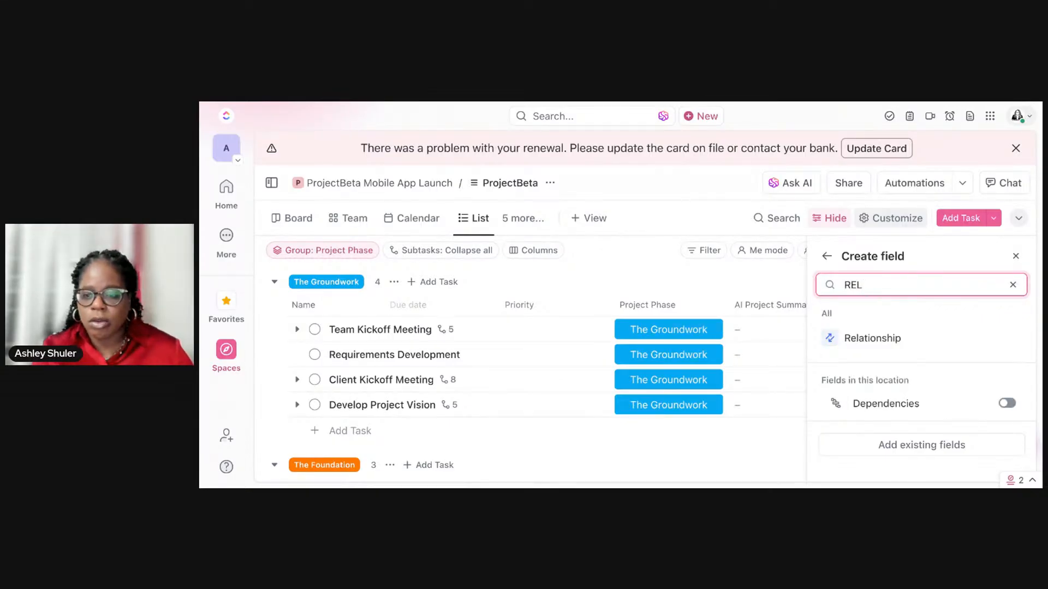
pyautogui.click(913, 339)
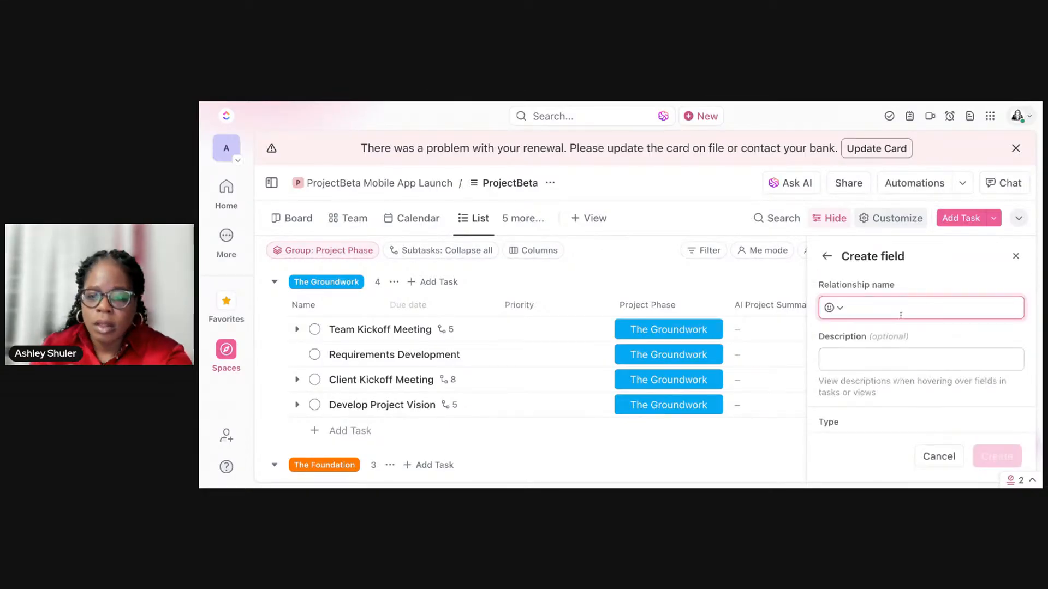
# Step: Name the new relationship field "Project Risk"
pyautogui.write('Tasks Rel')
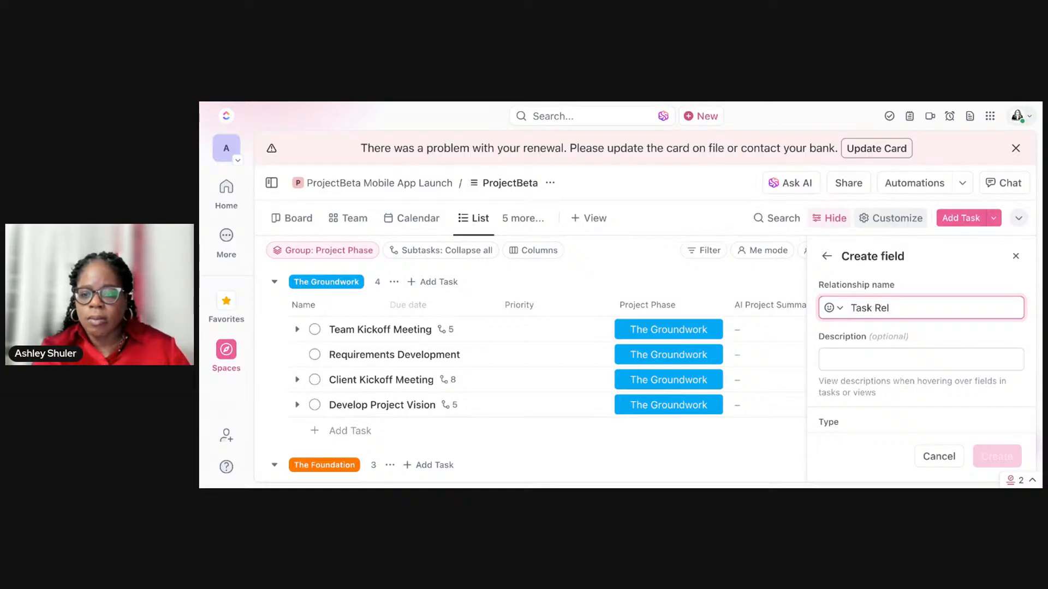
pyautogui.write('Risk')
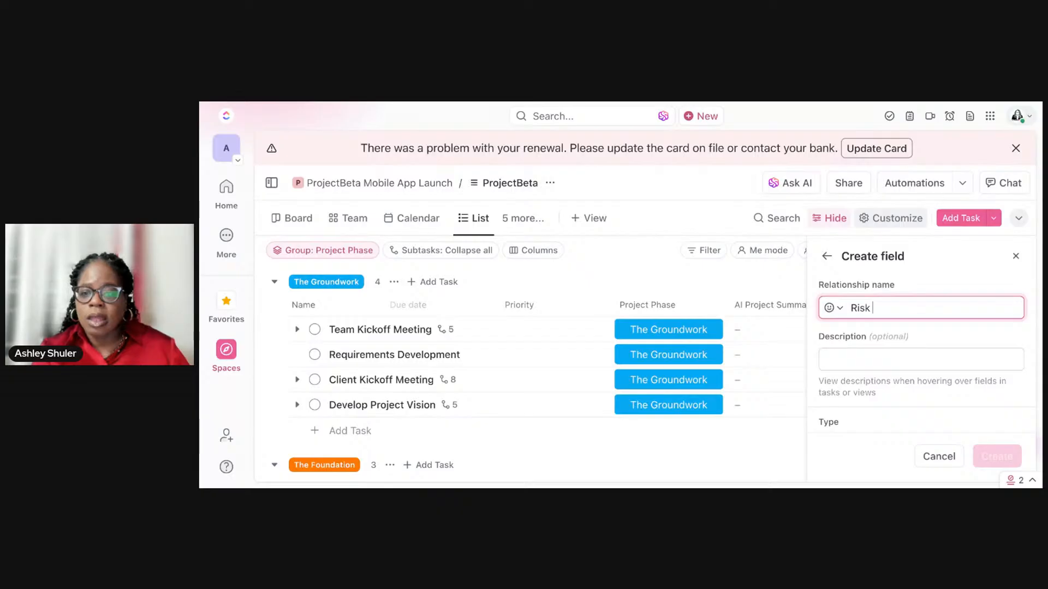
pyautogui.press('BackSpace')
pyautogui.press('BackSpace')
pyautogui.press('BackSpace')
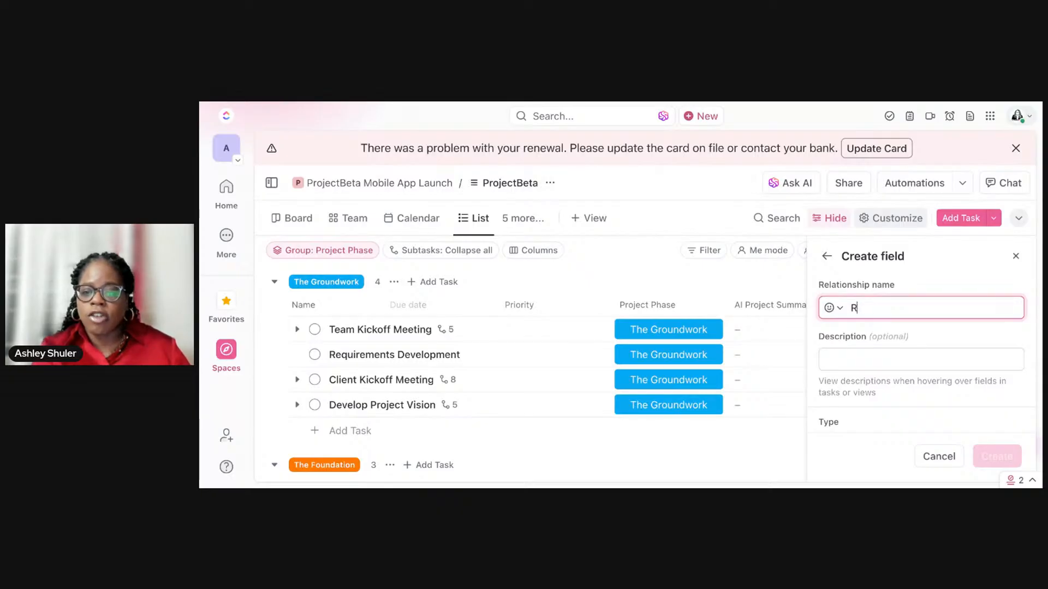
pyautogui.write('Project Risk')
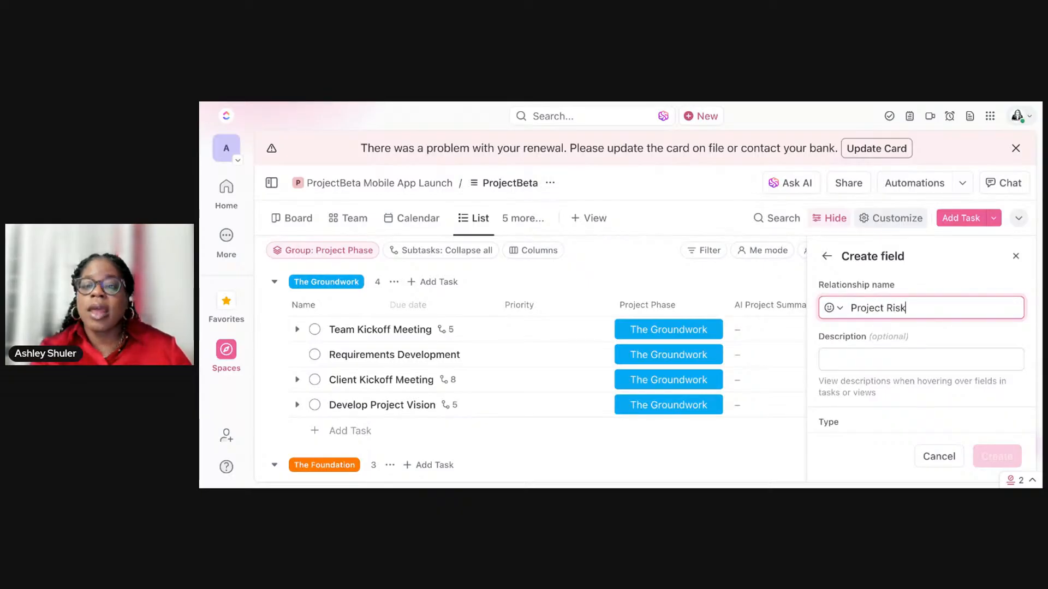
# Step: Enter "Identifying Project Risks" as the field's description and keep Relationship as its type
pyautogui.click(935, 364)
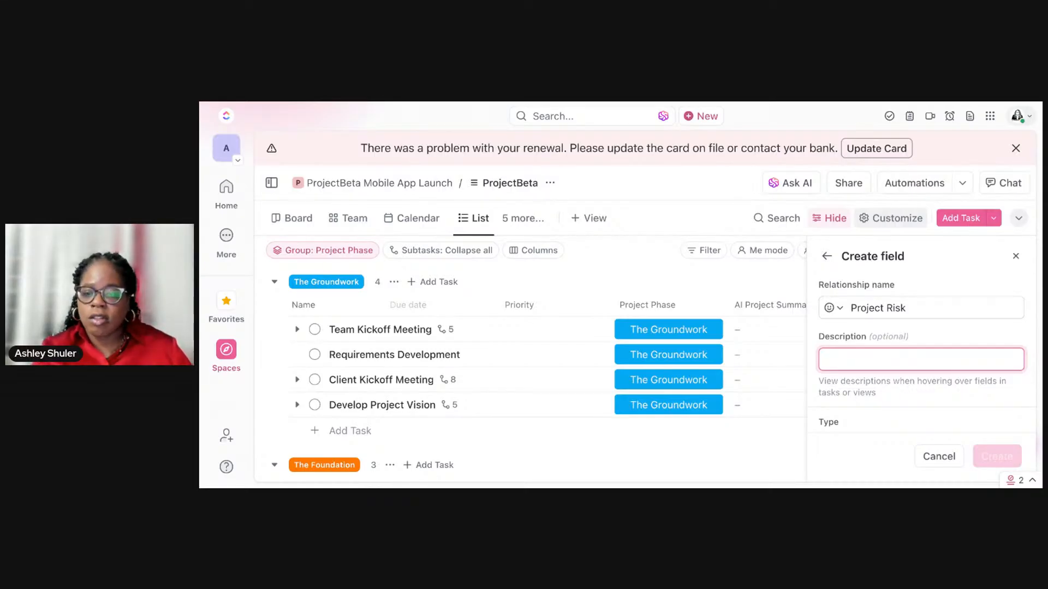
pyautogui.scroll(-1, 912, 301)
pyautogui.write('I')
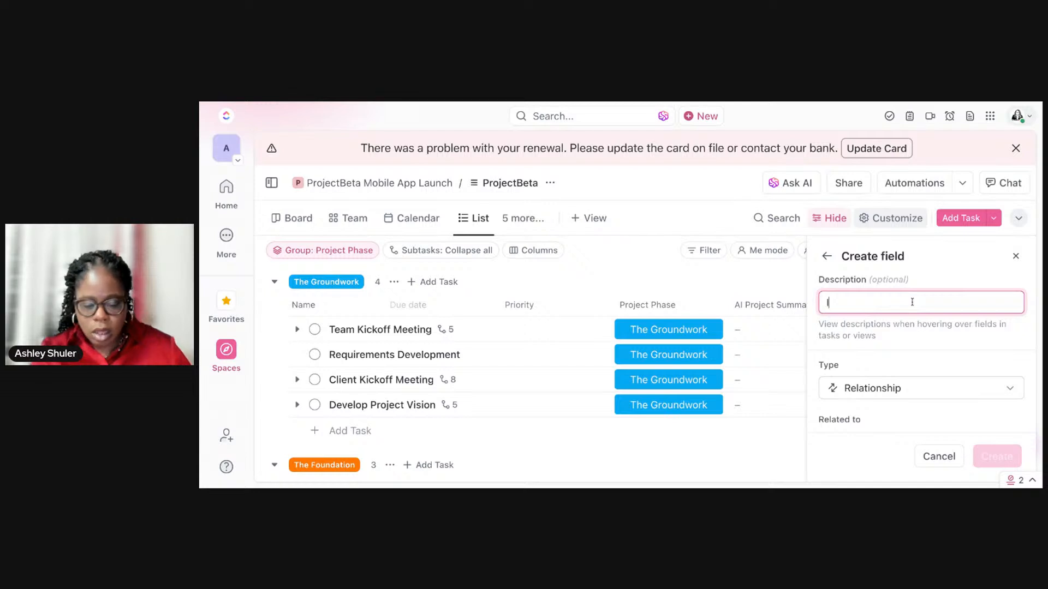
pyautogui.write('dentifying ')
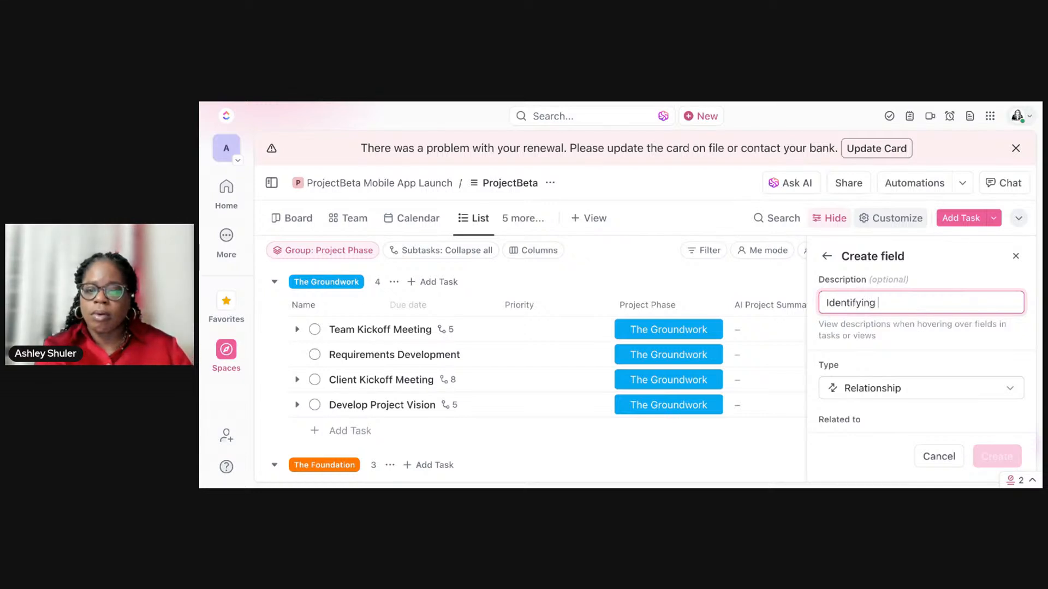
pyautogui.write('Project Risks')
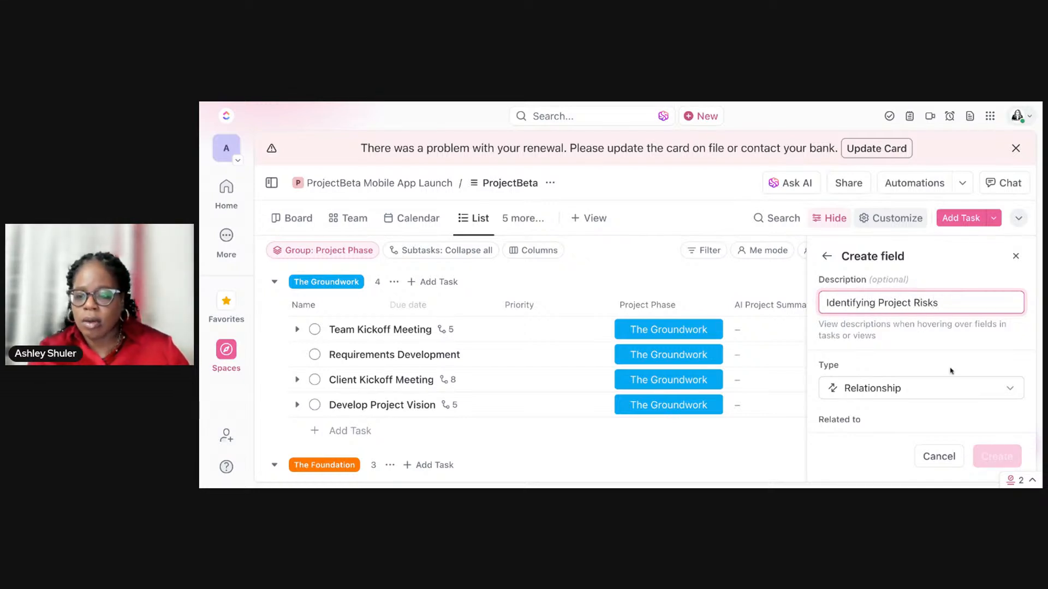
pyautogui.click(950, 388)
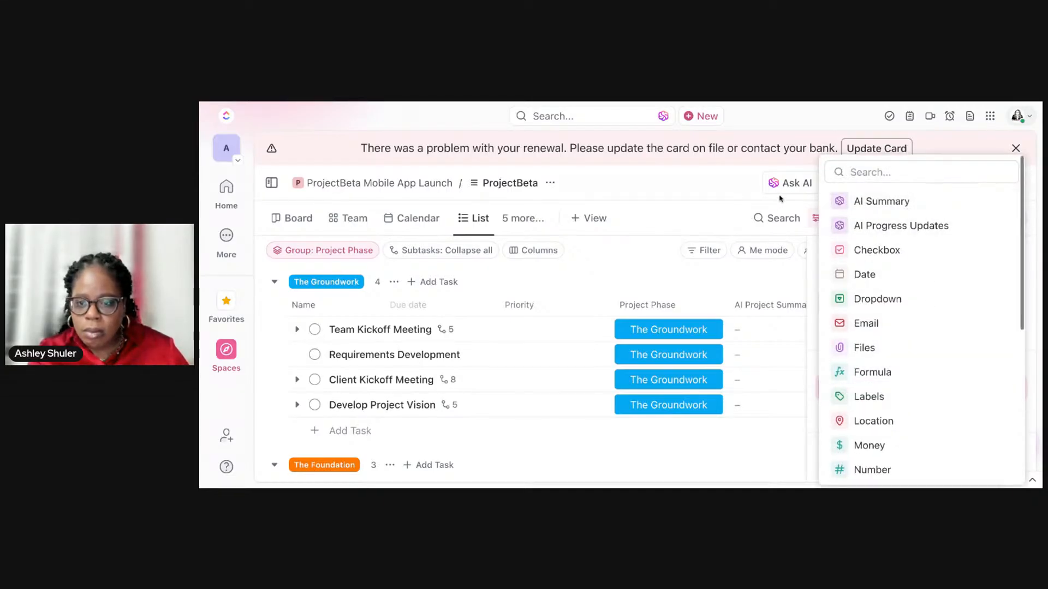
pyautogui.click(813, 253)
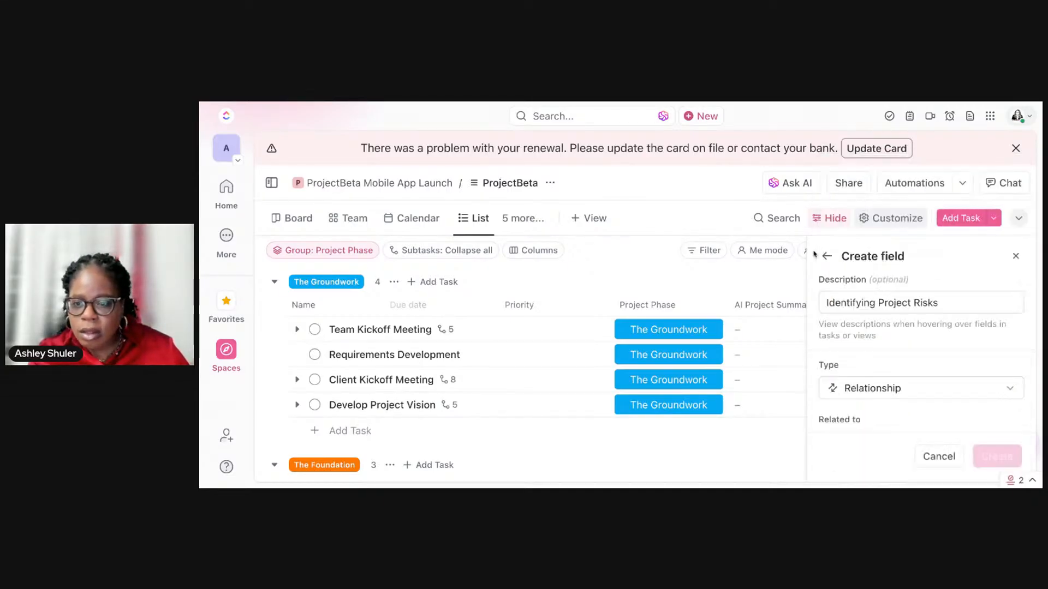
# Step: Relate the field to tasks from a specific List, choosing Risk Management (A) in Andrea's Projects
pyautogui.scroll(-4, 910, 325)
pyautogui.scroll(2, 910, 325)
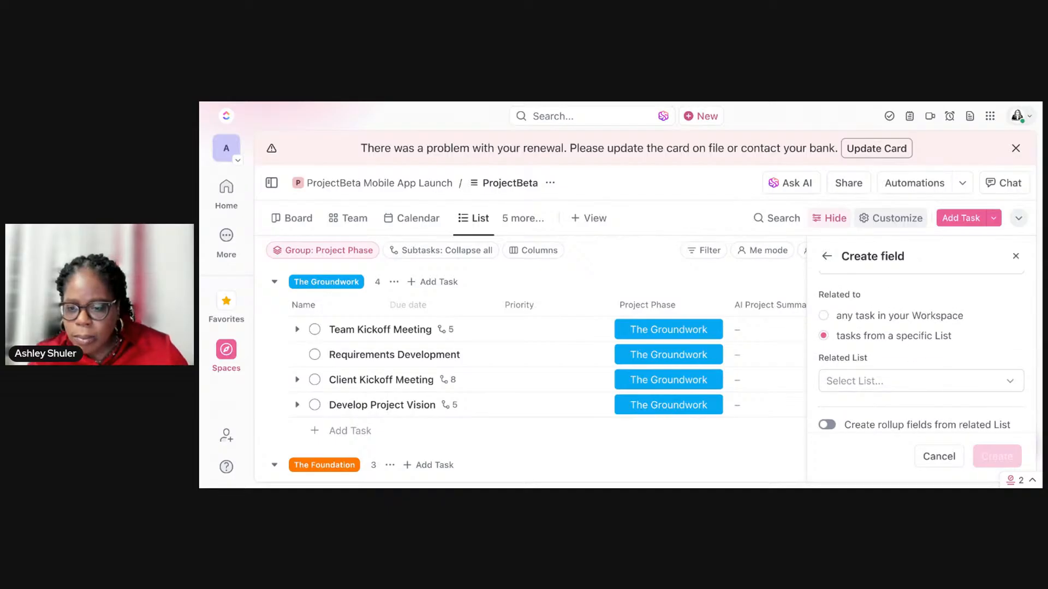
pyautogui.scroll(-2, 912, 344)
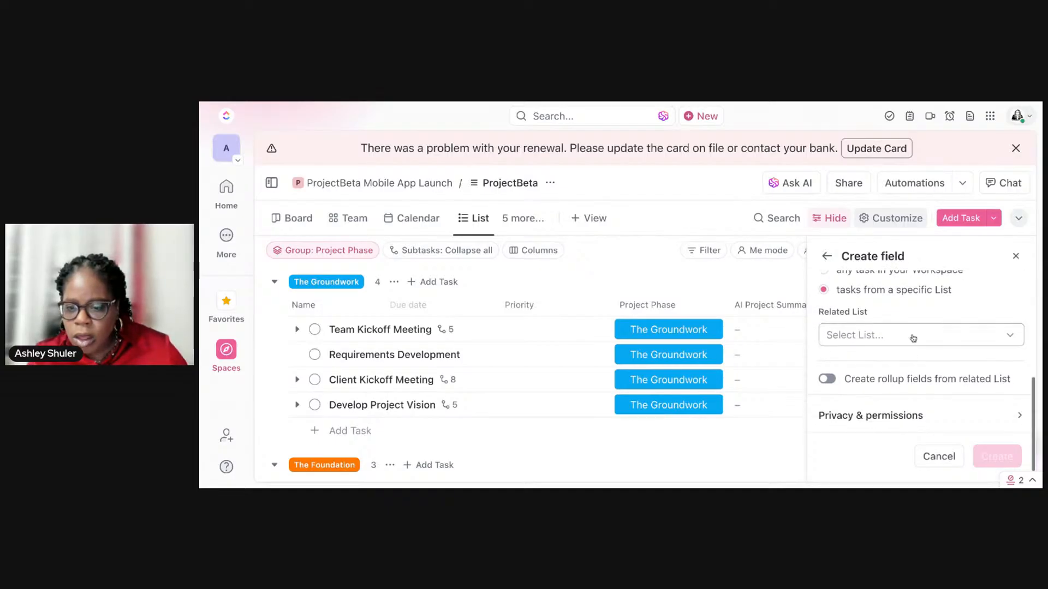
pyautogui.click(912, 336)
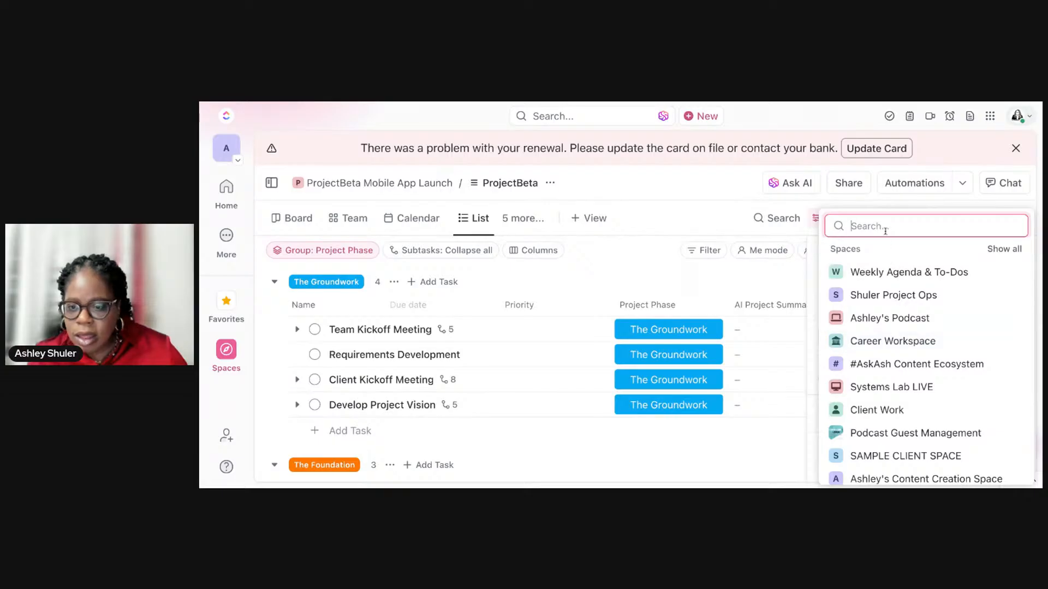
pyautogui.write('Risk')
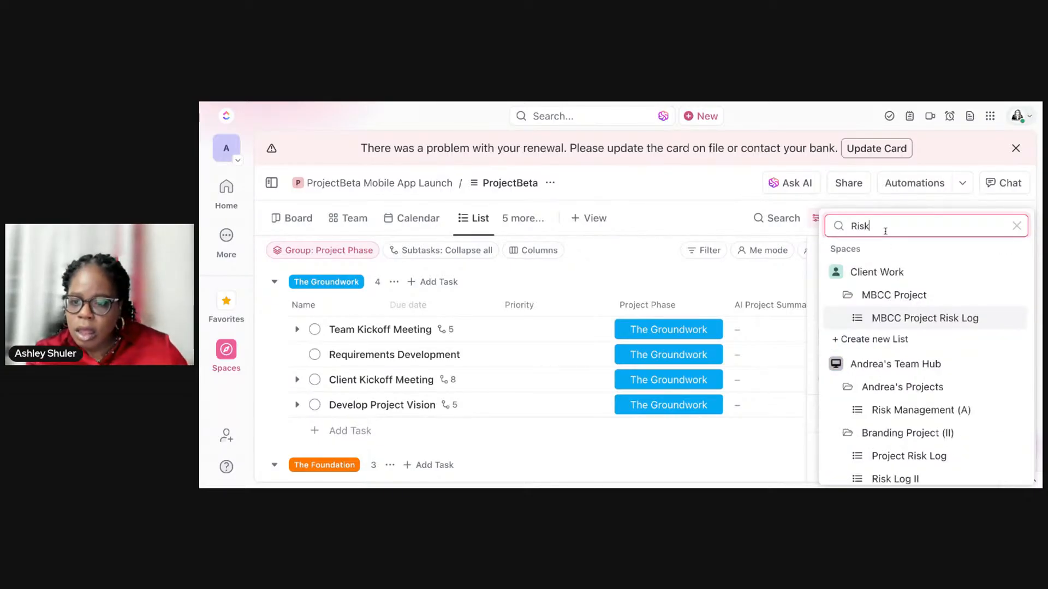
pyautogui.scroll(-1, 906, 357)
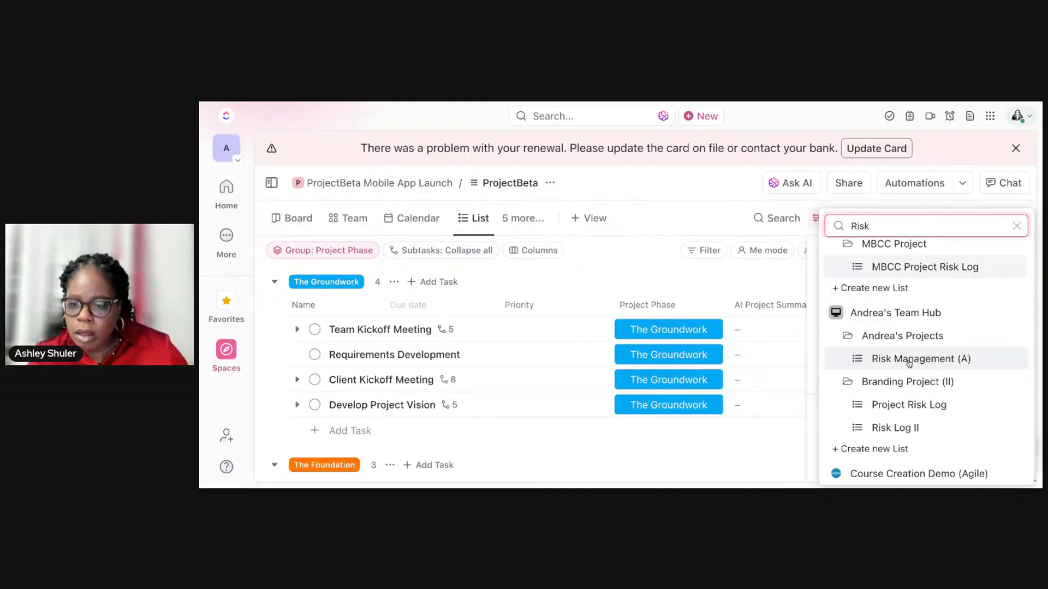
pyautogui.click(909, 360)
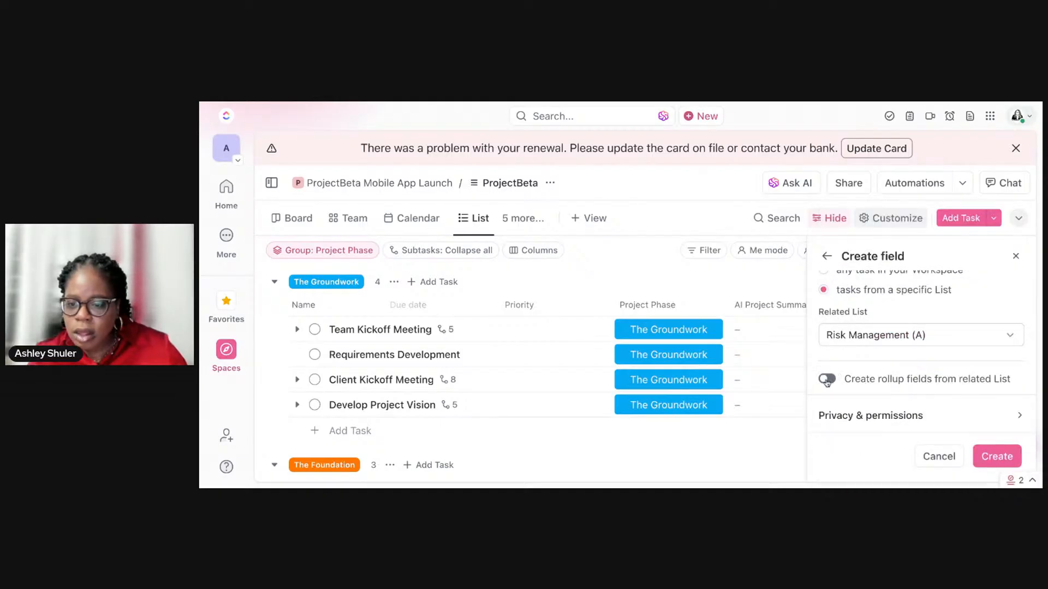
# Step: Create the Project Risk field with rollup fields from the related List turned off
pyautogui.click(828, 380)
pyautogui.scroll(-2, 848, 376)
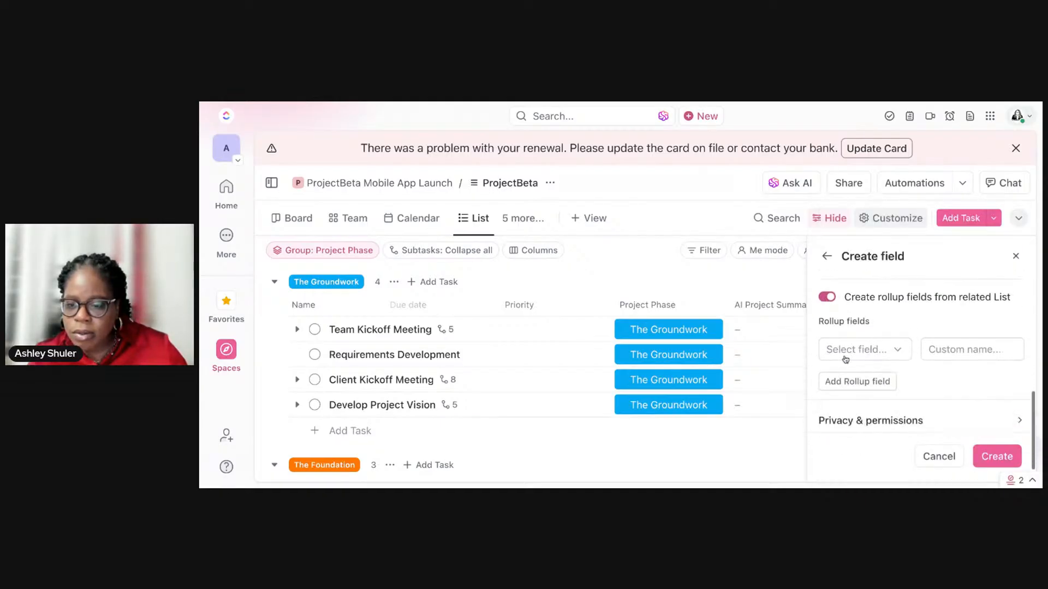
pyautogui.moveTo(830, 300); pyautogui.dragTo(829, 287)
pyautogui.click(828, 284)
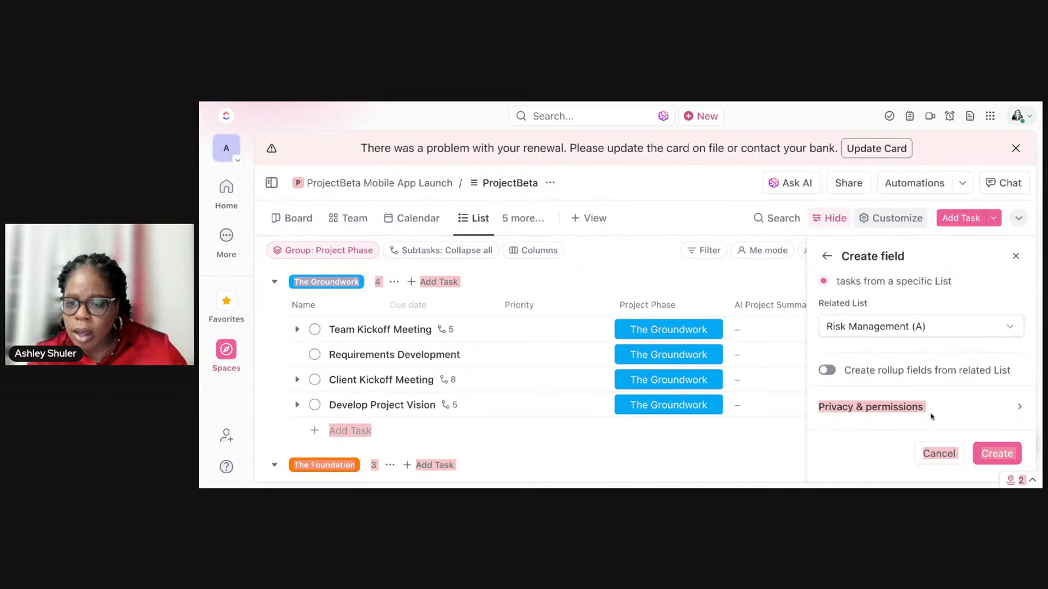
pyautogui.click(985, 453)
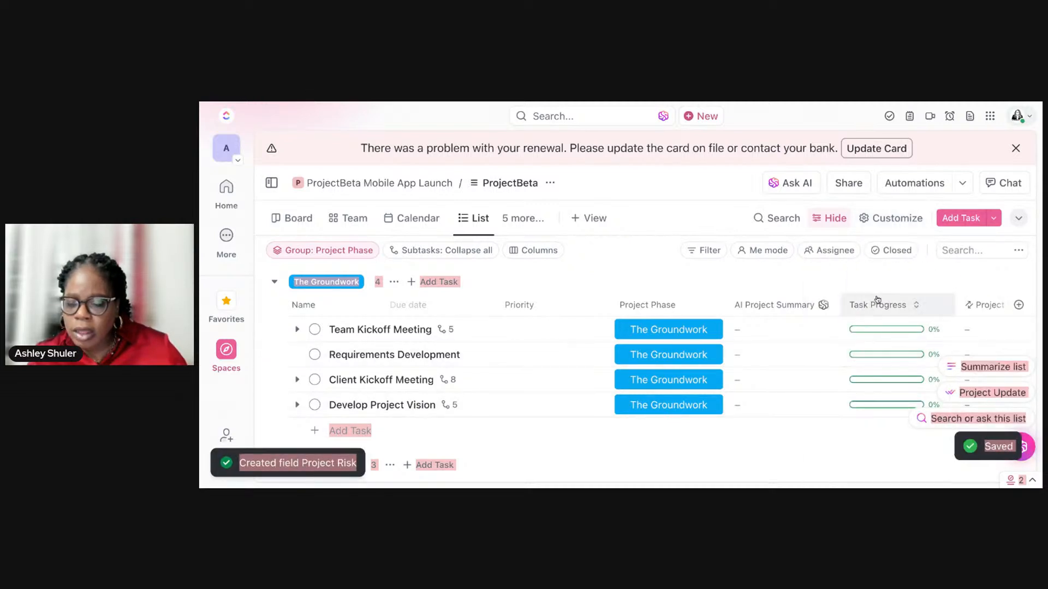
# Step: Link the risk "Speaker Doesn't Show Up" to the Team Kickoff Meeting task and return to the ProjectBeta chat
pyautogui.click(919, 331)
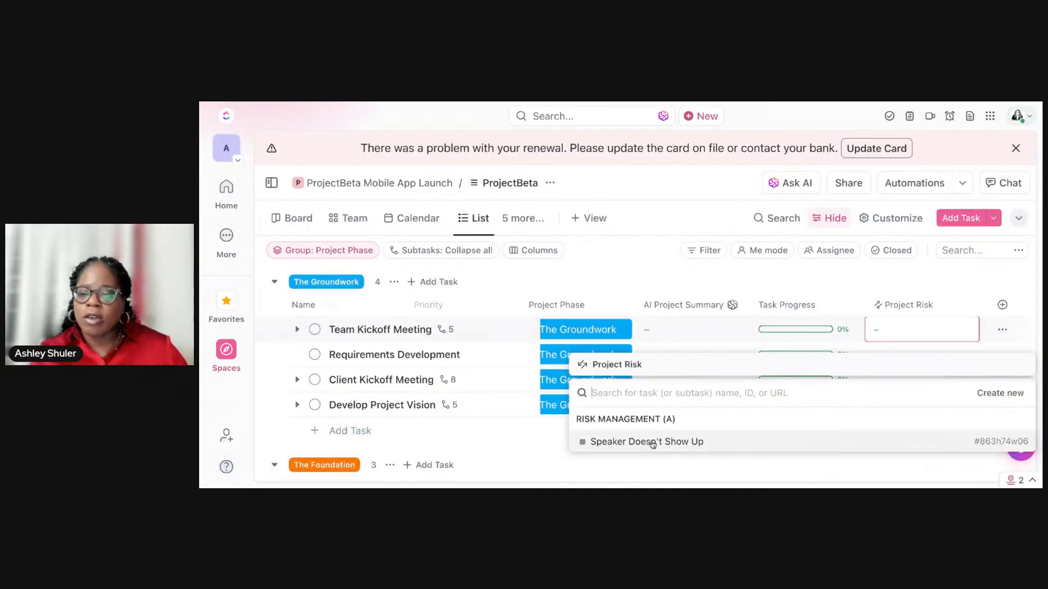
pyautogui.click(649, 442)
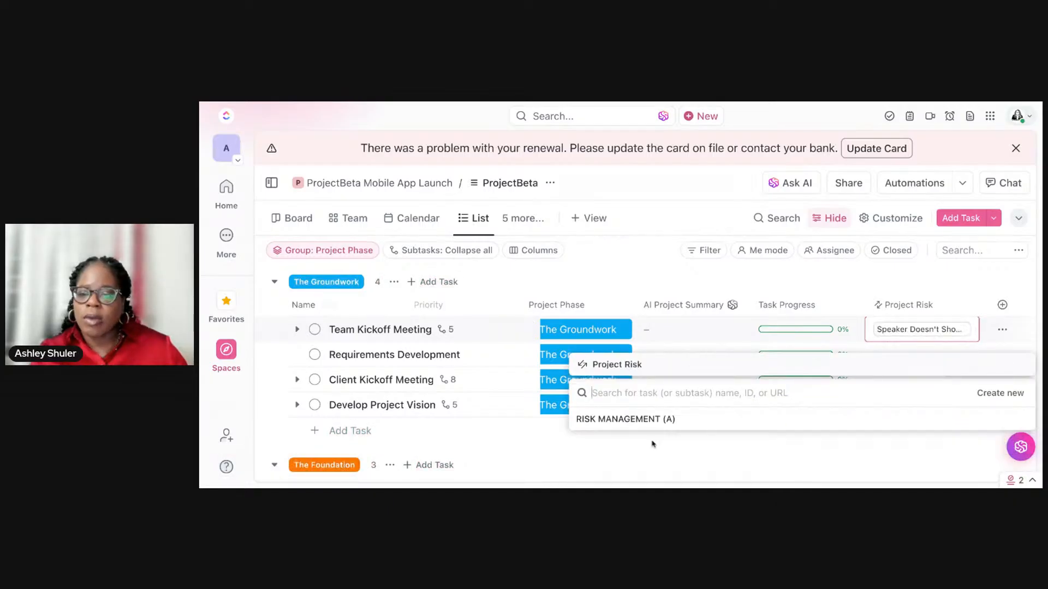
pyautogui.click(834, 279)
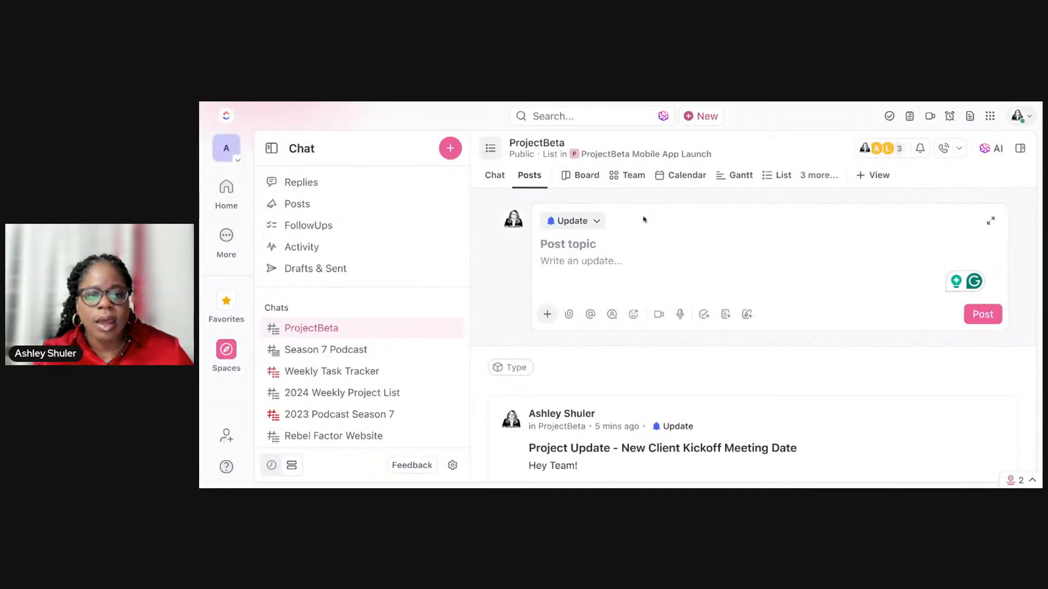
pyautogui.click(497, 180)
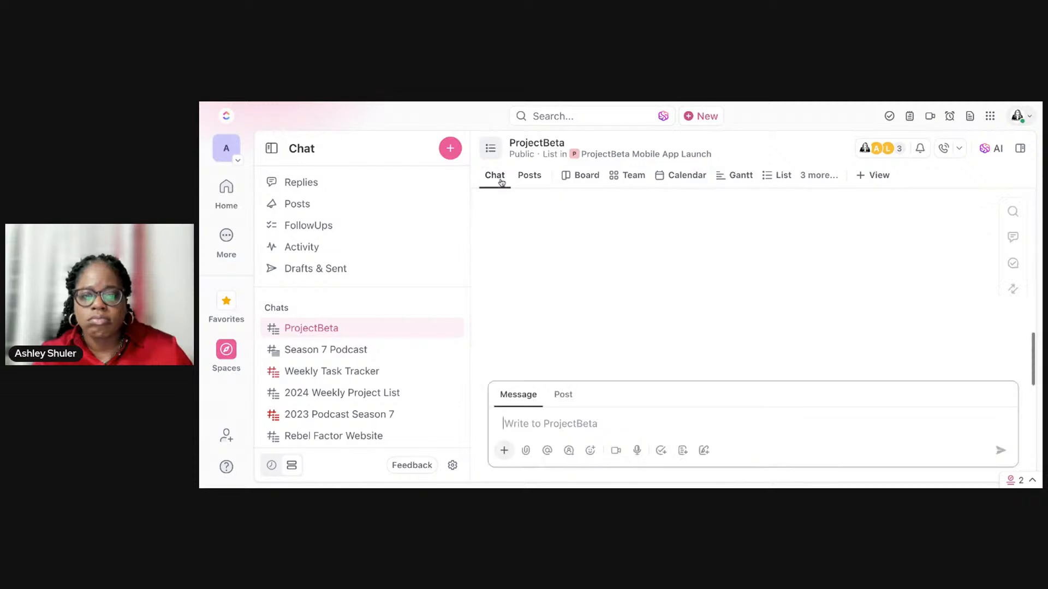
# Step: Review the ProjectBeta chat's relationships, try the Tasks filter on them and return to the conversation
pyautogui.scroll(5, 626, 227)
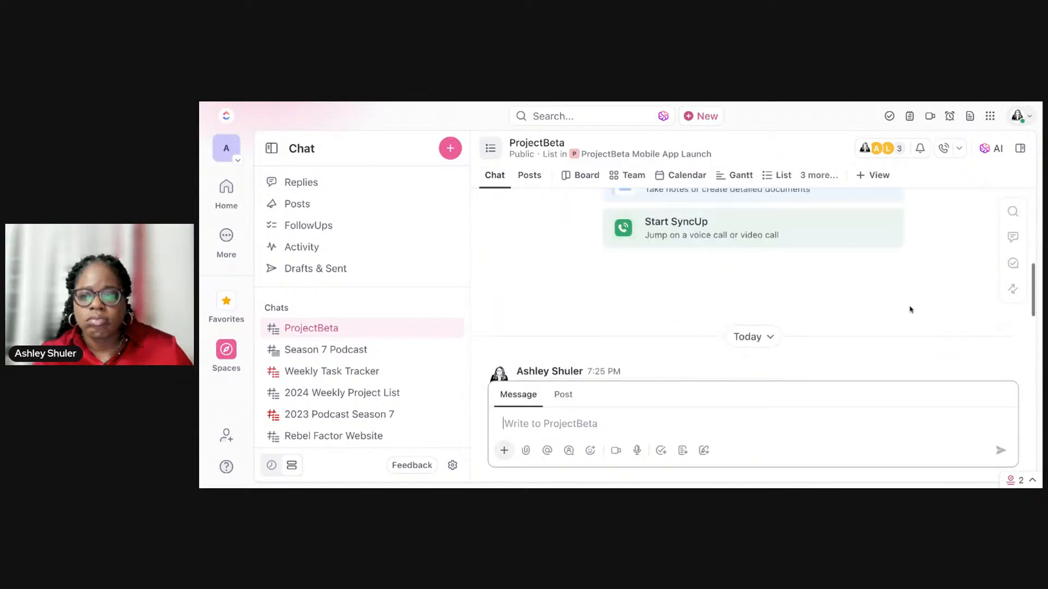
pyautogui.click(1012, 289)
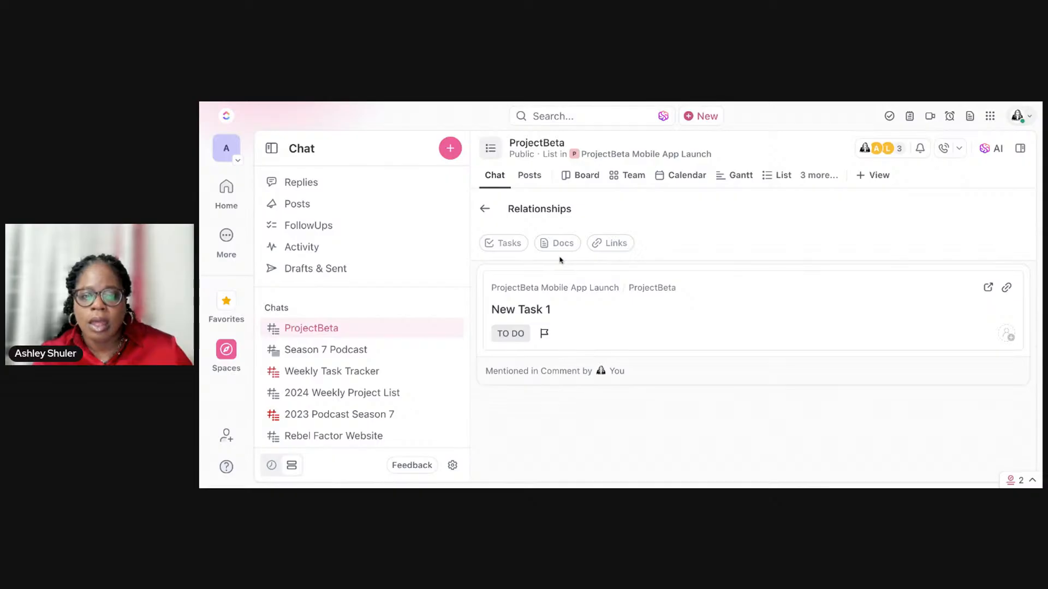
pyautogui.click(514, 245)
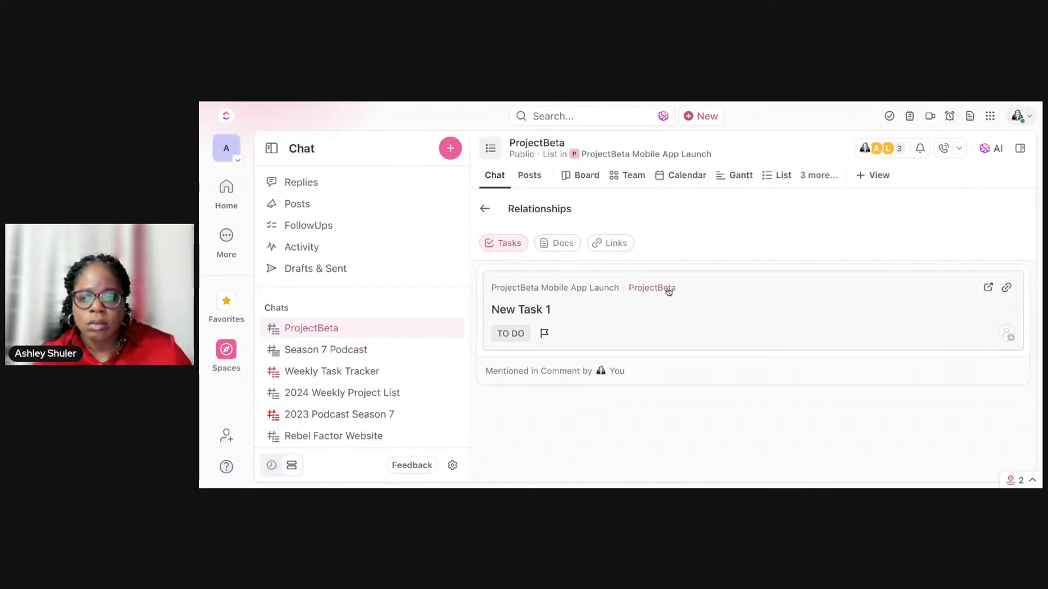
pyautogui.click(505, 241)
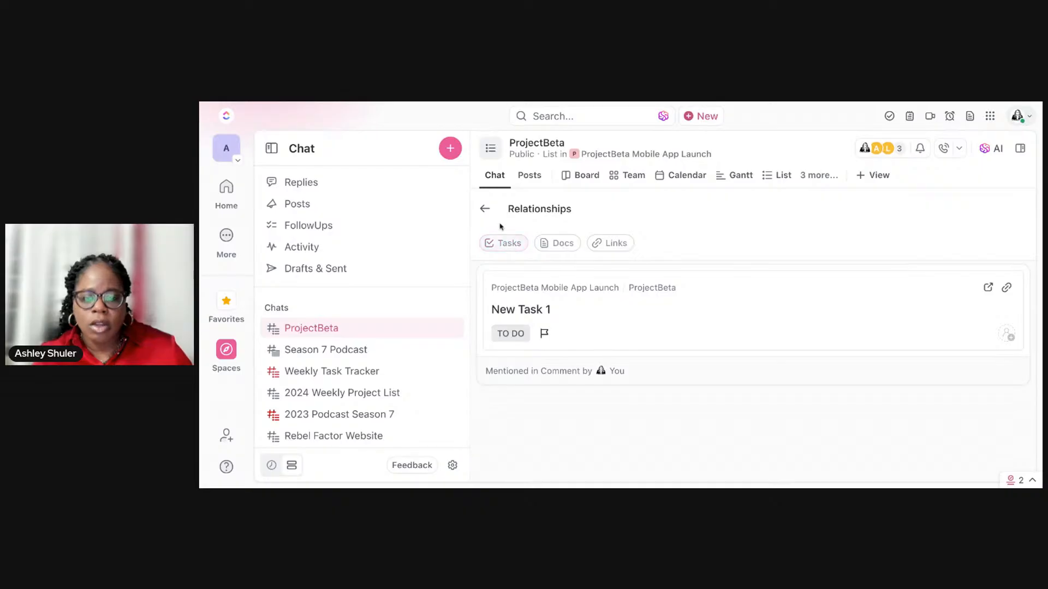
pyautogui.click(496, 216)
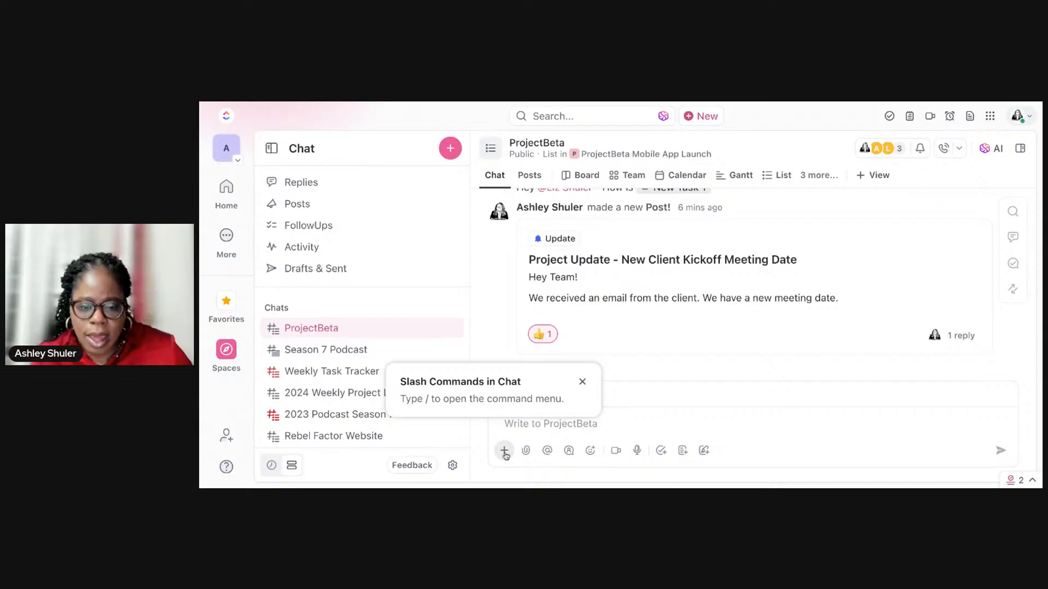
pyautogui.click(545, 426)
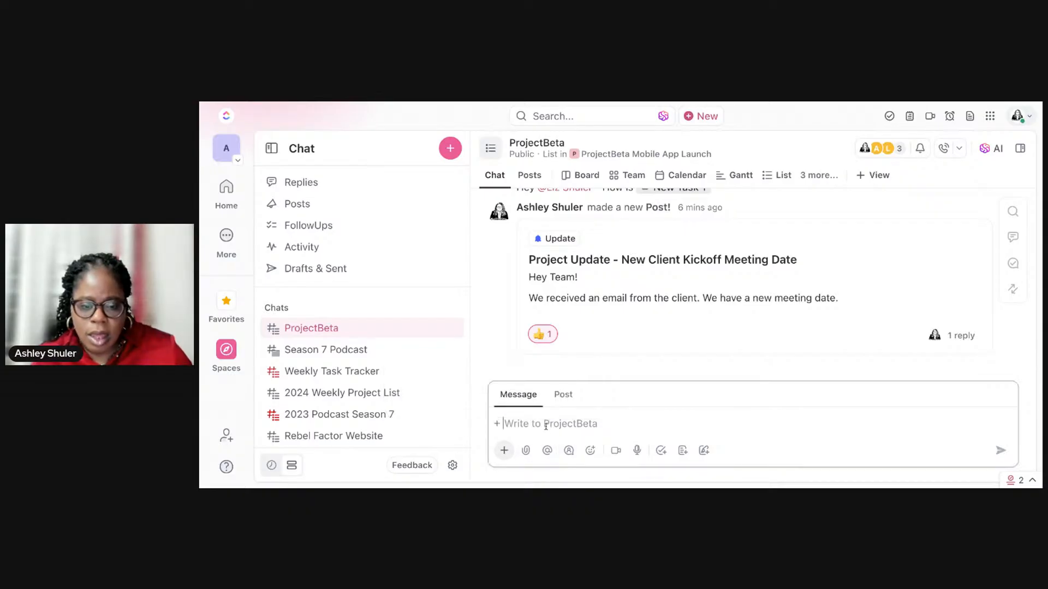
pyautogui.write('/ ')
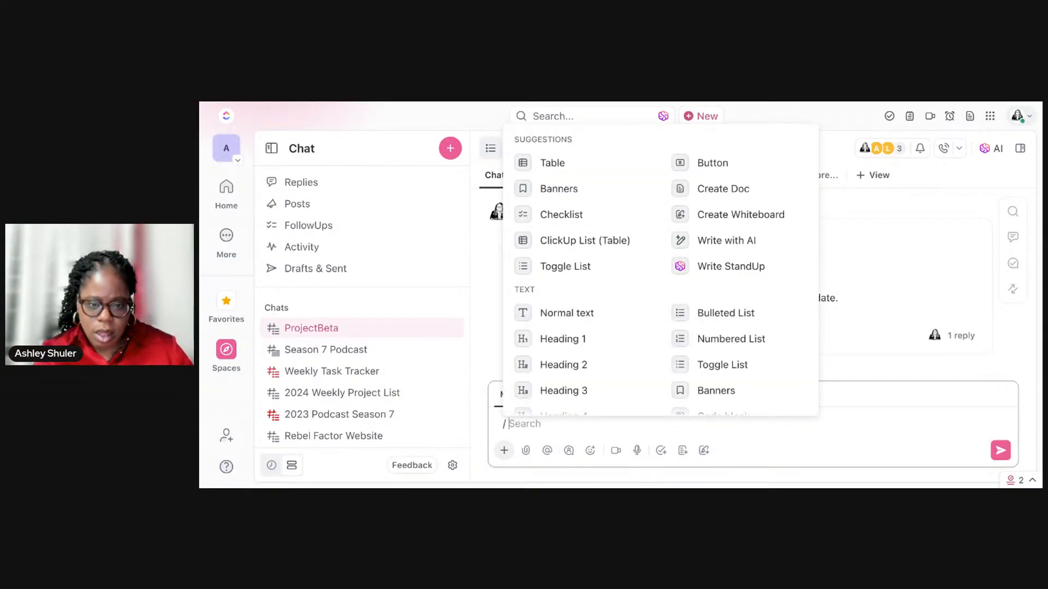
pyautogui.write('ki')
pyautogui.press('BackSpace')
pyautogui.press('BackSpace')
pyautogui.press('BackSpace')
pyautogui.press('BackSpace')
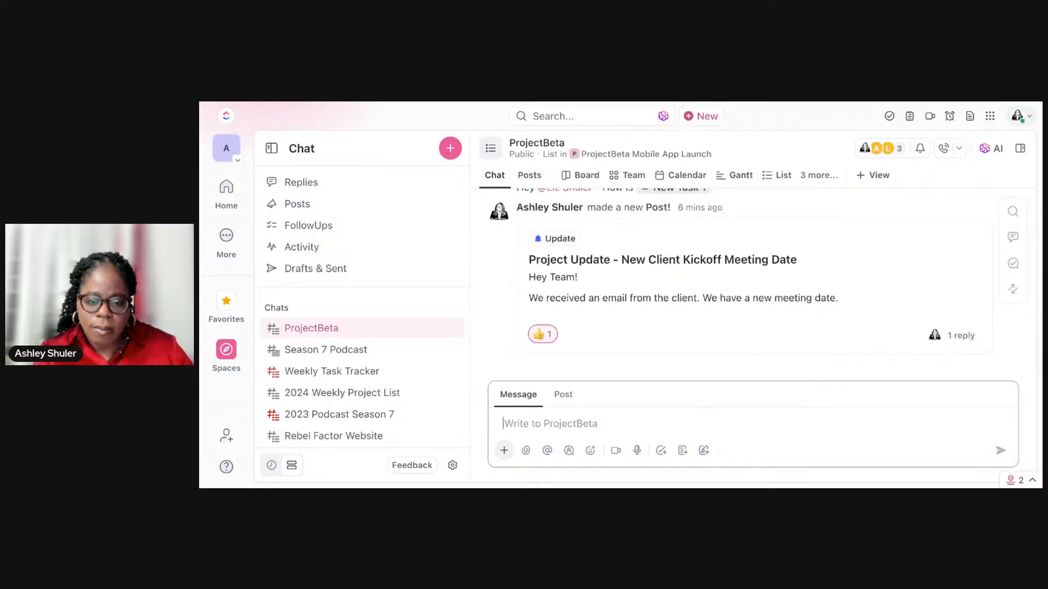
# Step: Start a new ProjectBeta chat message with a mention of the Develop Project Vision task
pyautogui.click(547, 454)
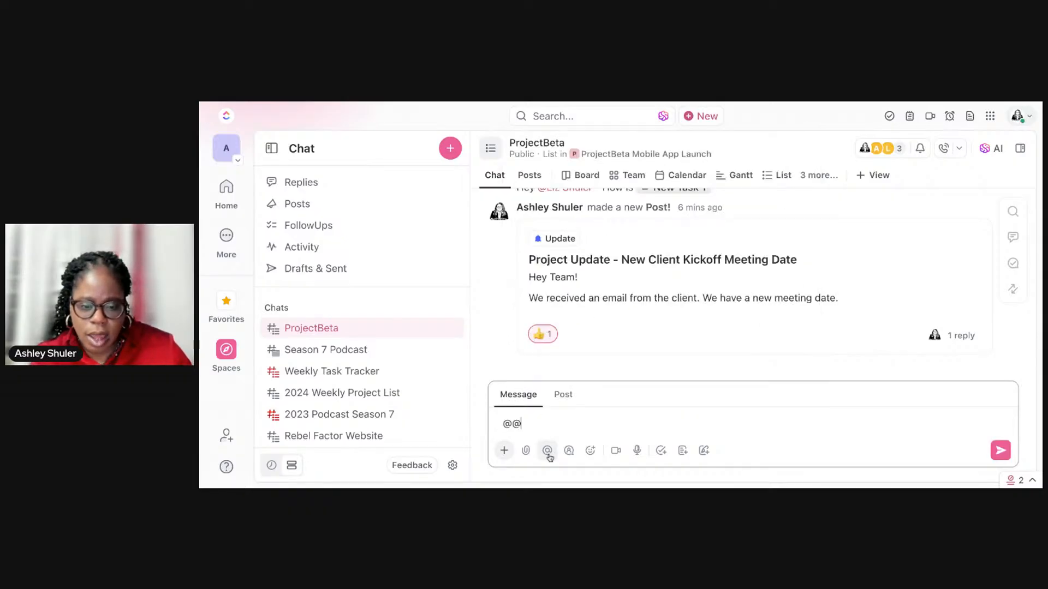
pyautogui.press('BackSpace')
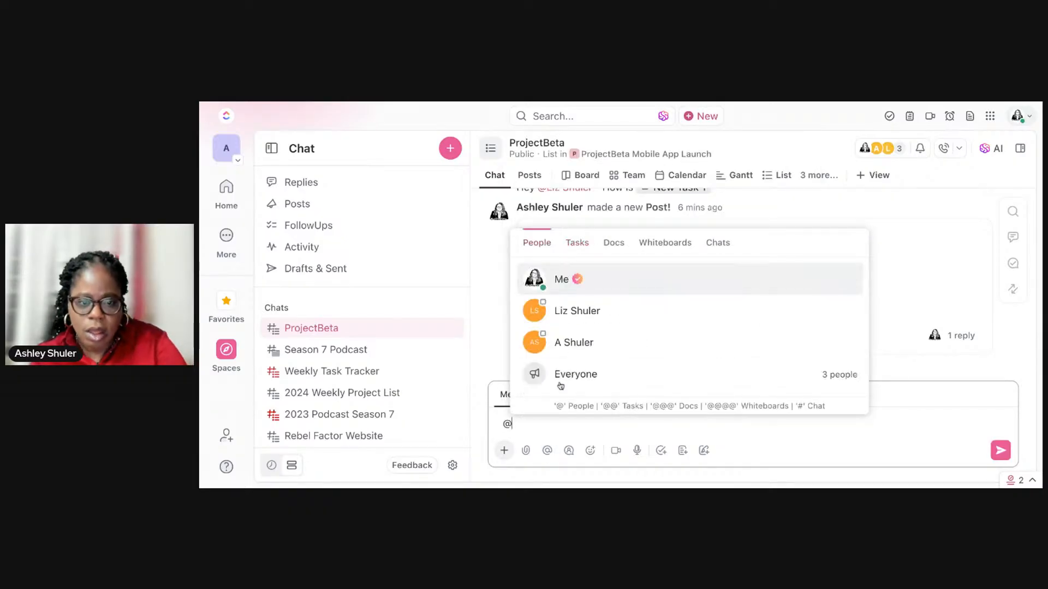
pyautogui.press('Down')
pyautogui.press('Down')
pyautogui.press('Down')
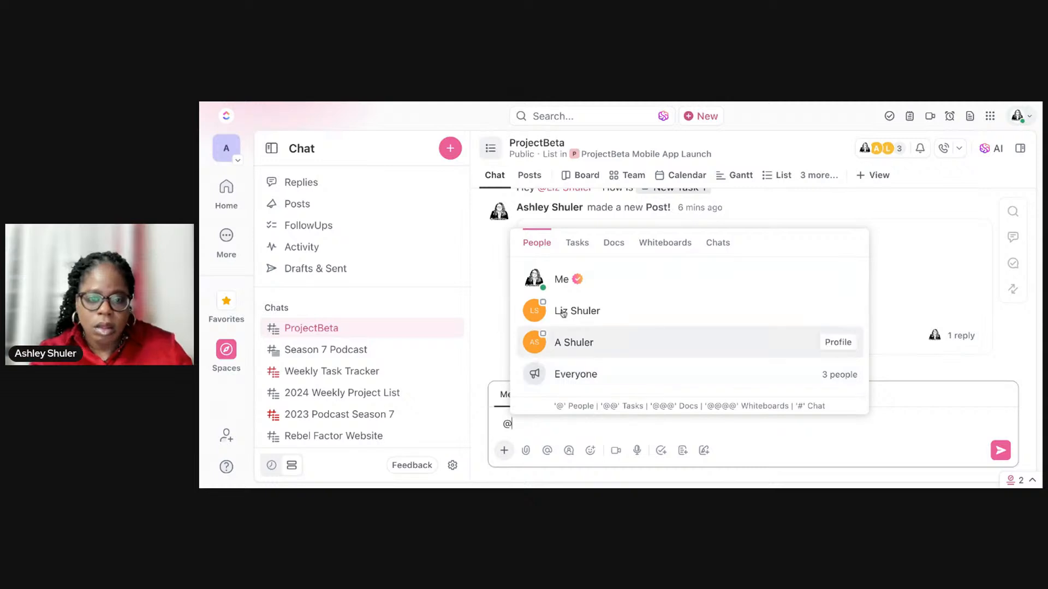
pyautogui.click(577, 242)
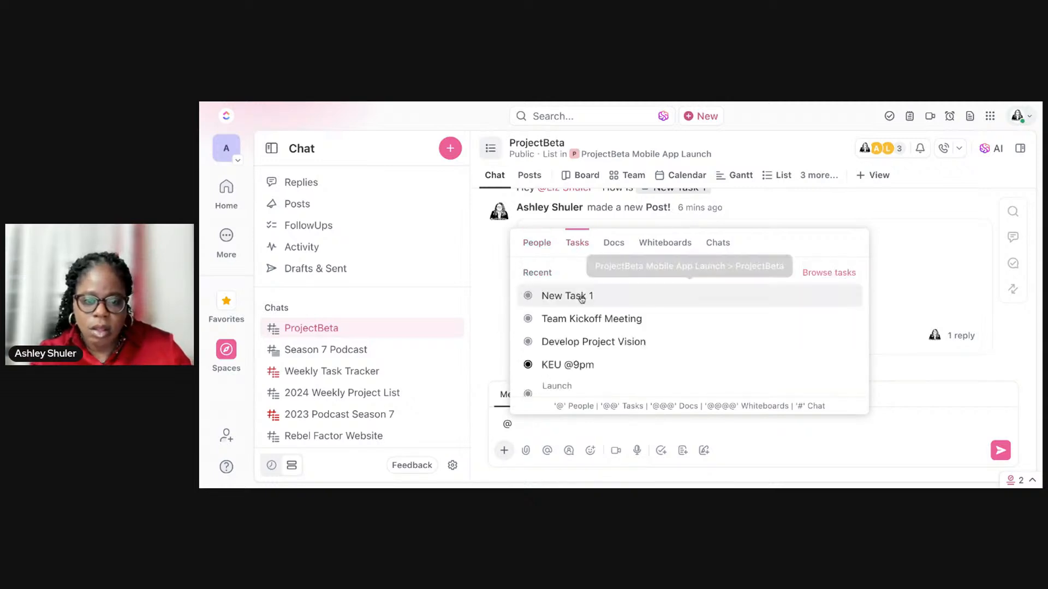
pyautogui.click(599, 342)
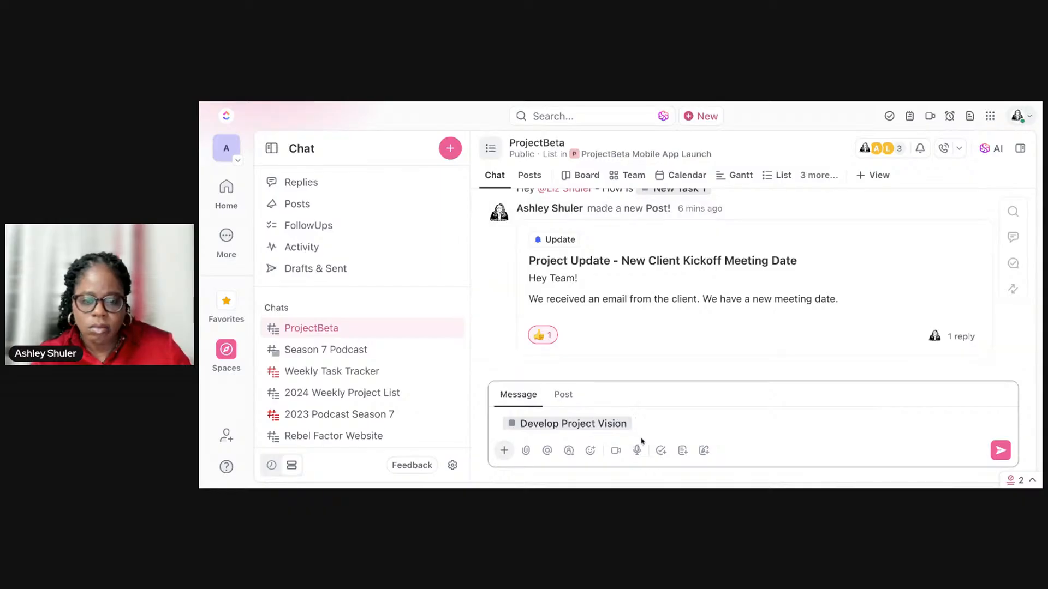
# Step: Add "- Any hang ups on this task?" after the task mention and send the message
pyautogui.write('- Any hangu')
pyautogui.press('BackSpace')
pyautogui.write('gus on')
pyautogui.press('BackSpace')
pyautogui.press('BackSpace')
pyautogui.press('BackSpace')
pyautogui.press('BackSpace')
pyautogui.write('ps on this task?')
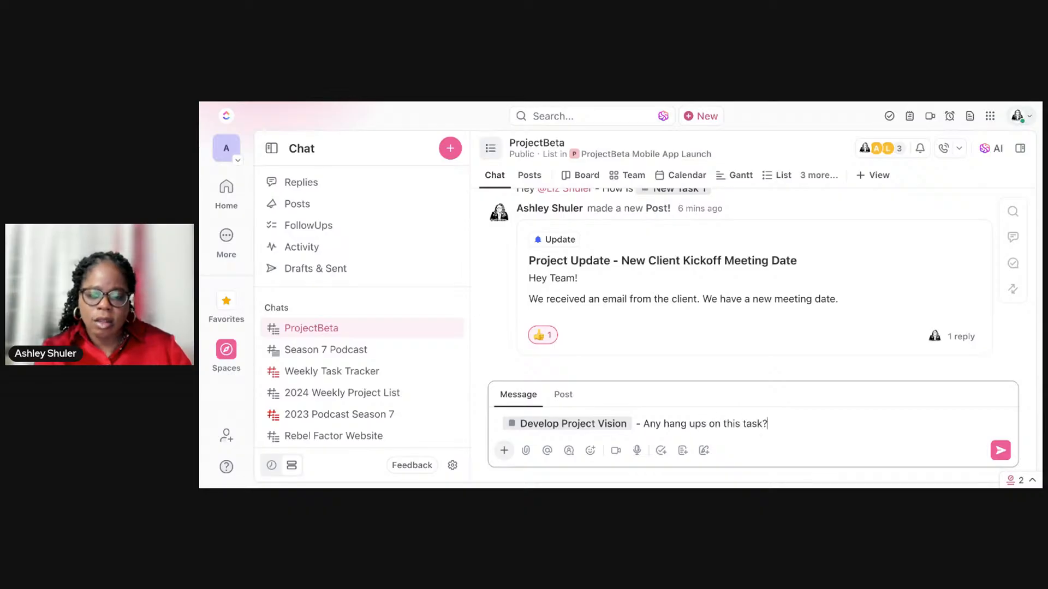
pyautogui.press('Return')
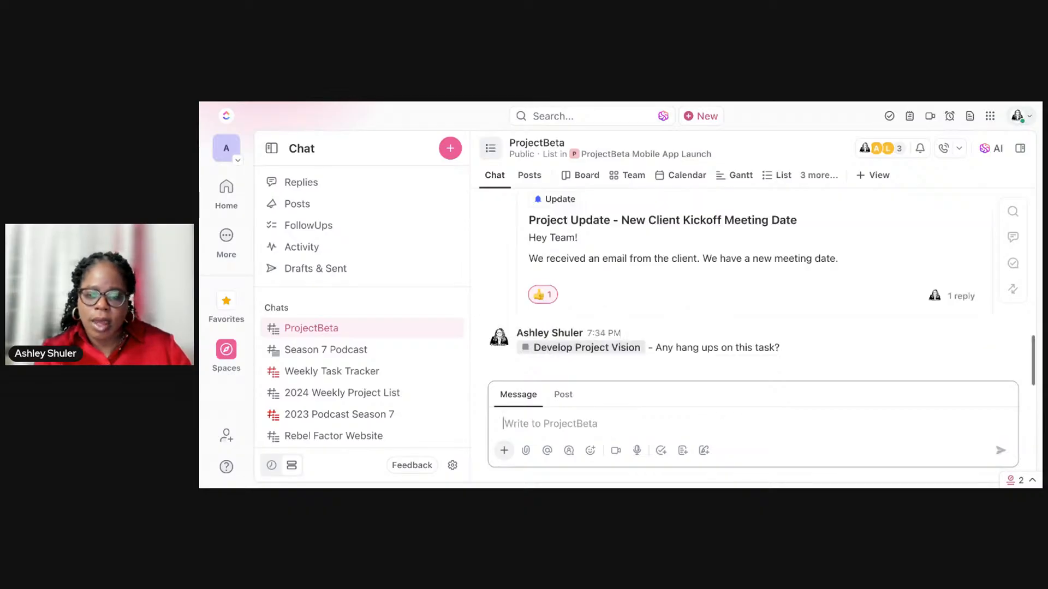
# Step: Connect the sent Develop Project Vision message to the Team Kickoff Meeting task
pyautogui.moveTo(595, 349)
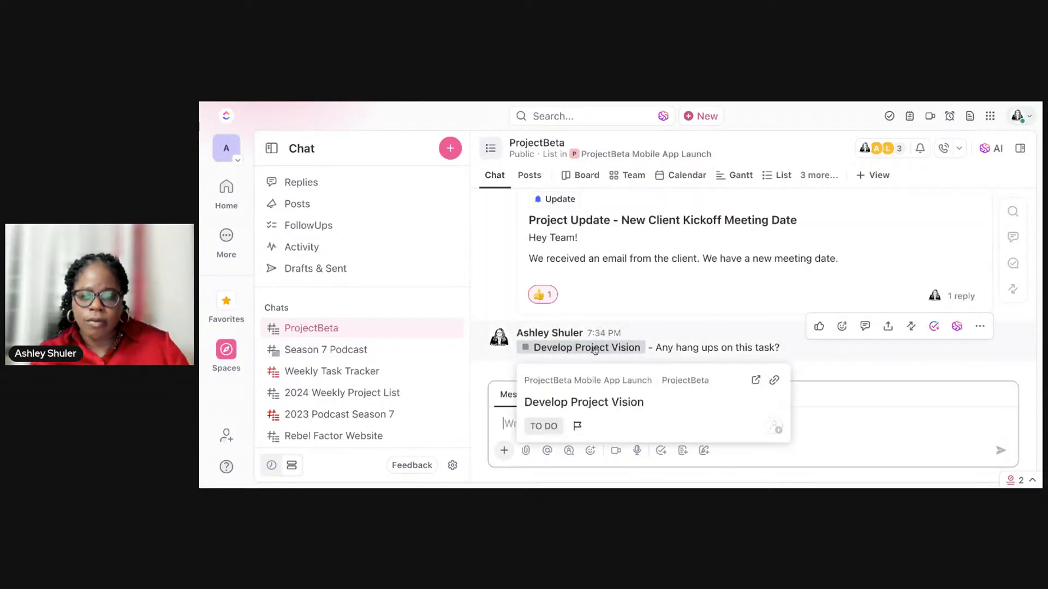
pyautogui.click(909, 328)
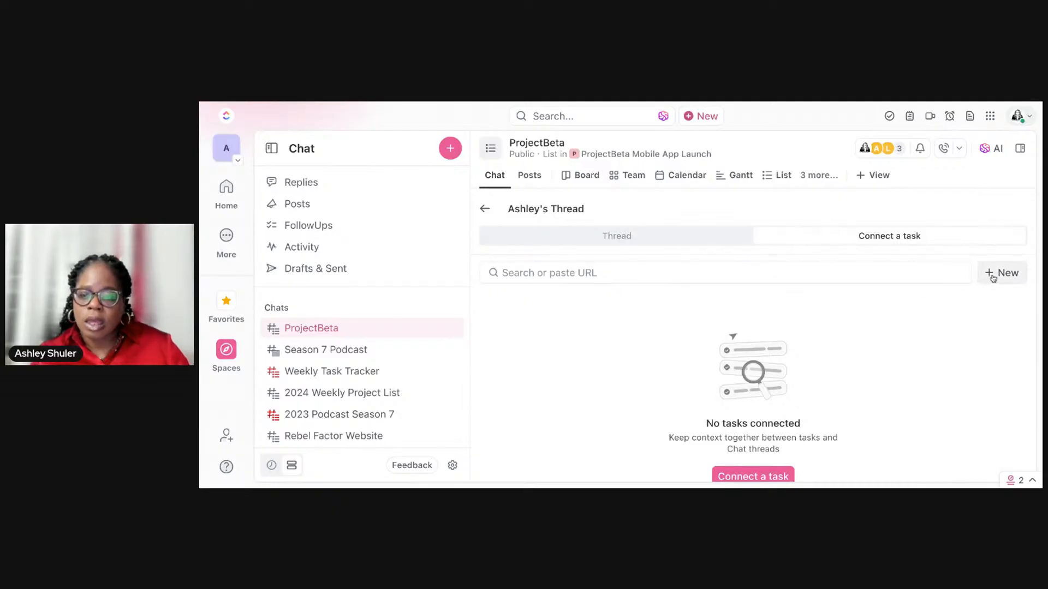
pyautogui.scroll(-1, 837, 382)
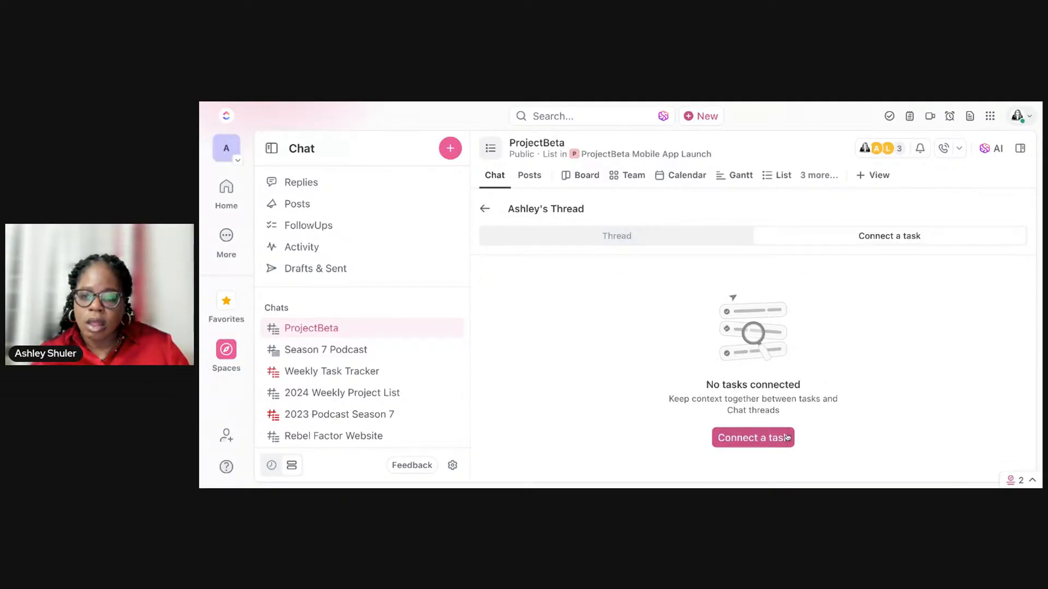
pyautogui.click(786, 437)
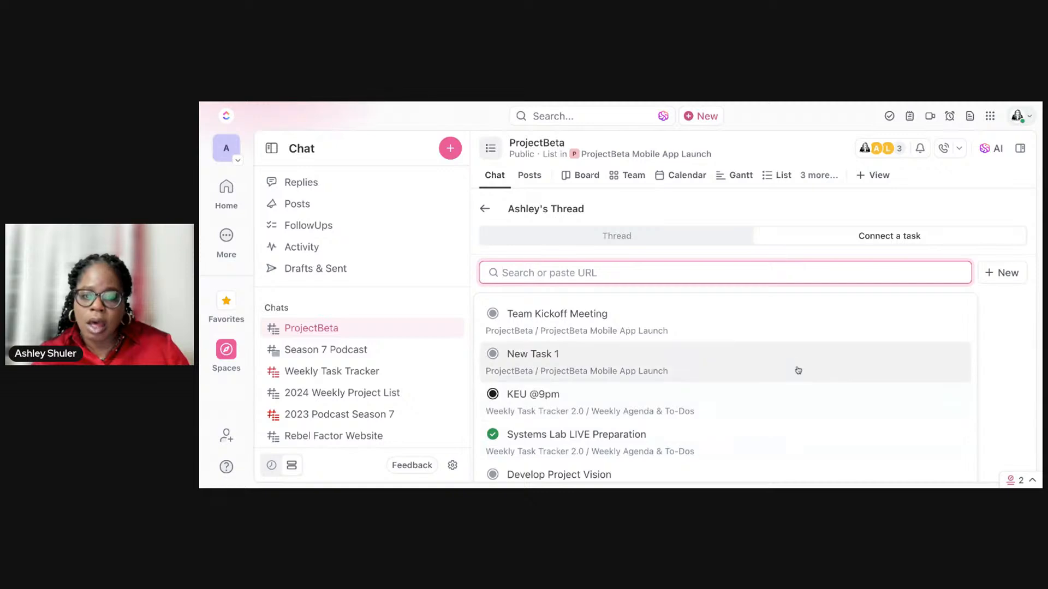
pyautogui.click(801, 331)
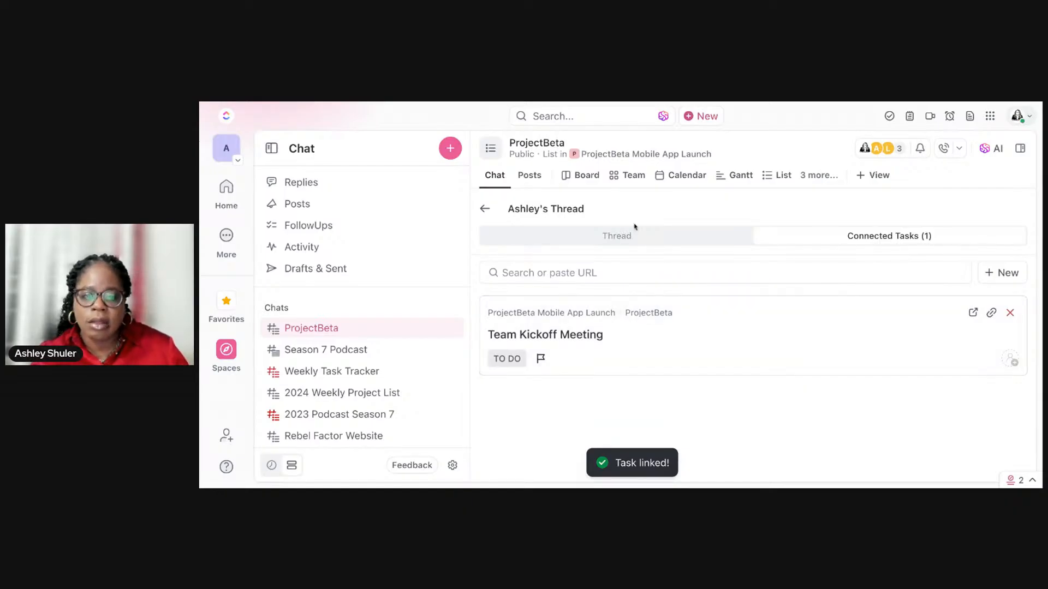
# Step: Compare the message's thread with its connected tasks, and open Team Kickoff Meeting to view the linked message in its activity
pyautogui.click(599, 239)
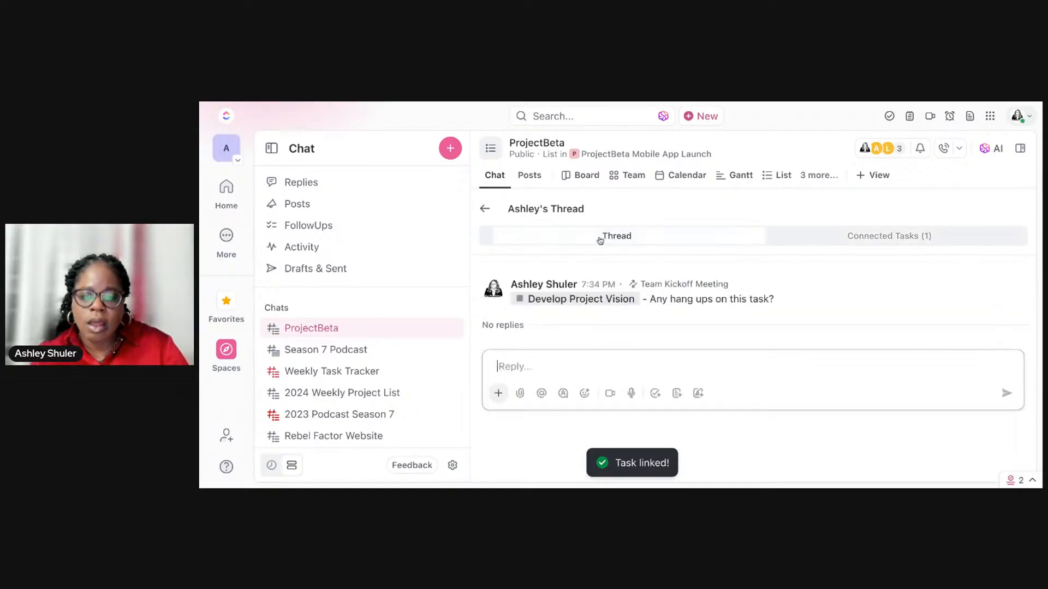
pyautogui.click(816, 240)
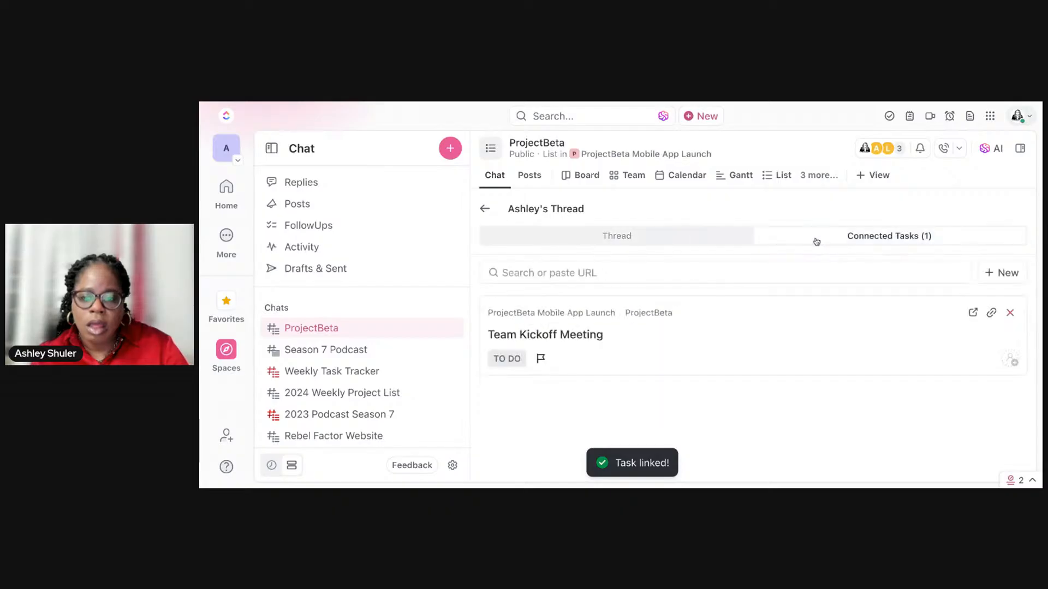
pyautogui.moveTo(524, 349); pyautogui.dragTo(528, 339)
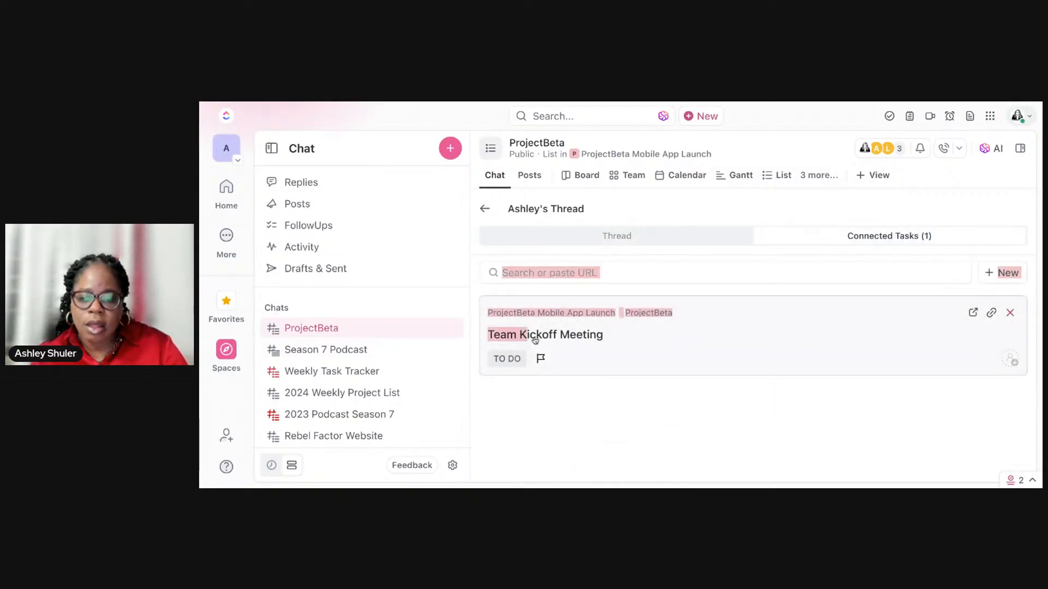
pyautogui.click(604, 339)
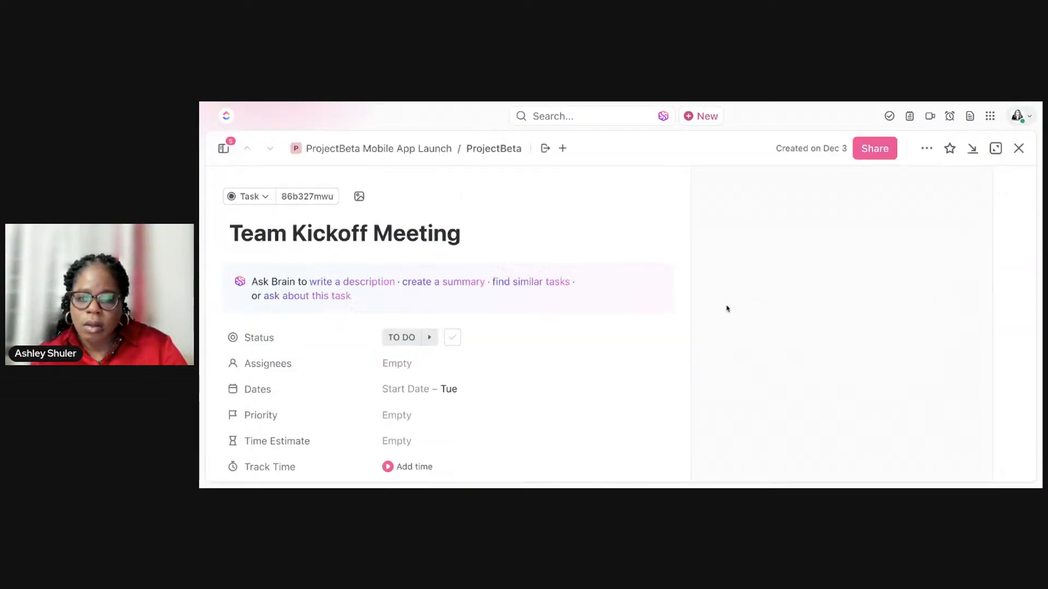
pyautogui.scroll(-3, 583, 288)
pyautogui.scroll(-2, 584, 287)
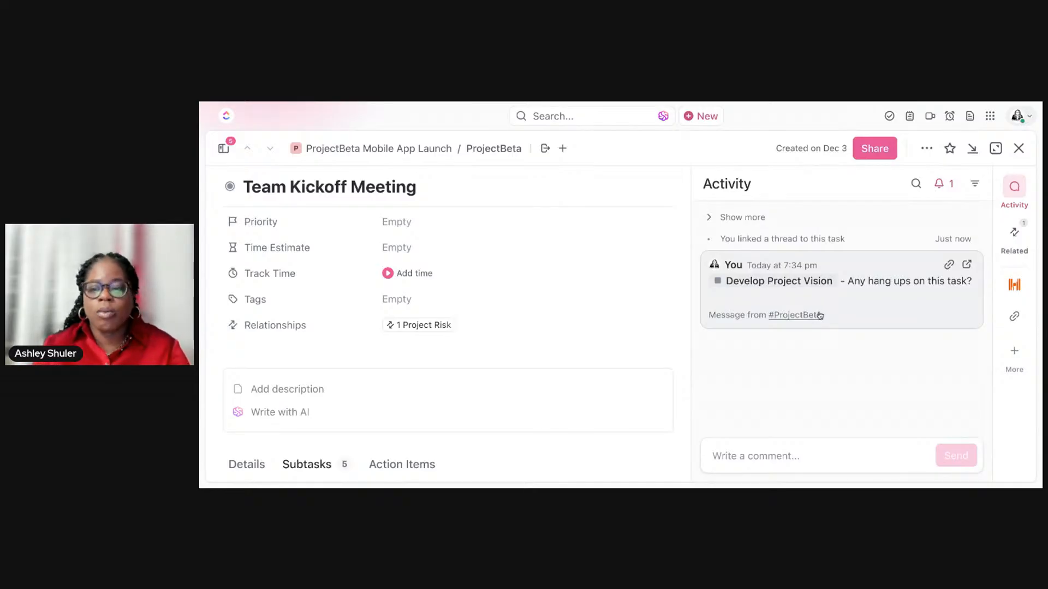
# Step: Inspect the task's Project Risk relationship and the picker for adding related tasks, and return to the activity feed
pyautogui.click(423, 324)
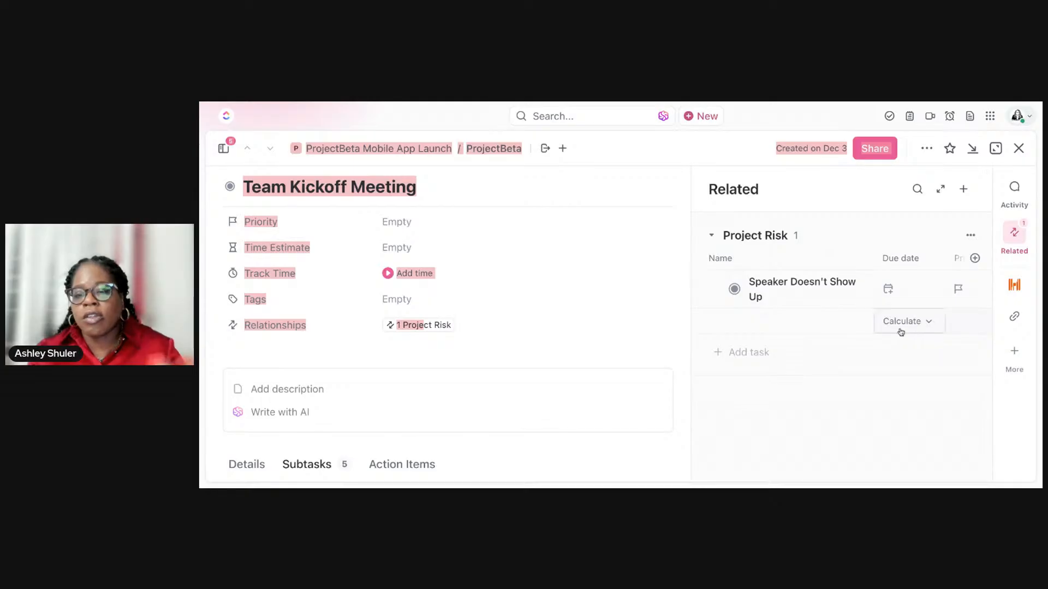
pyautogui.click(740, 357)
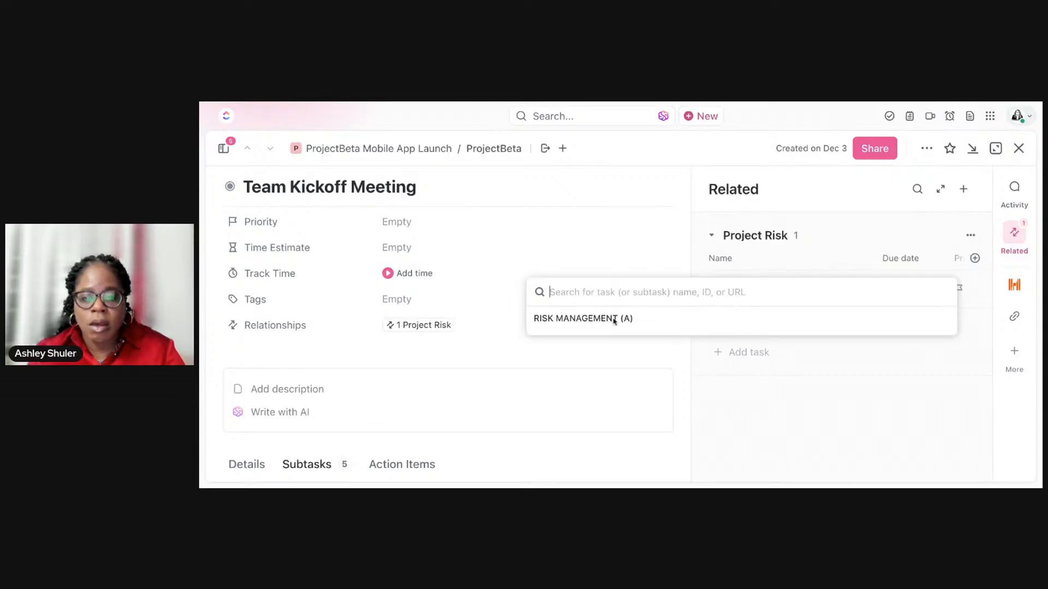
pyautogui.click(894, 219)
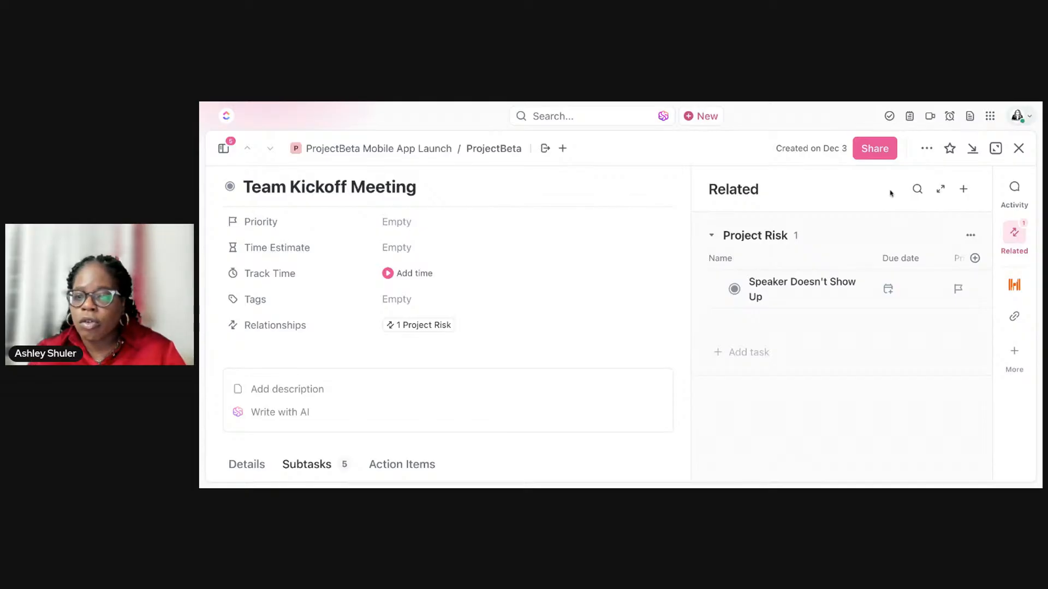
pyautogui.click(1015, 189)
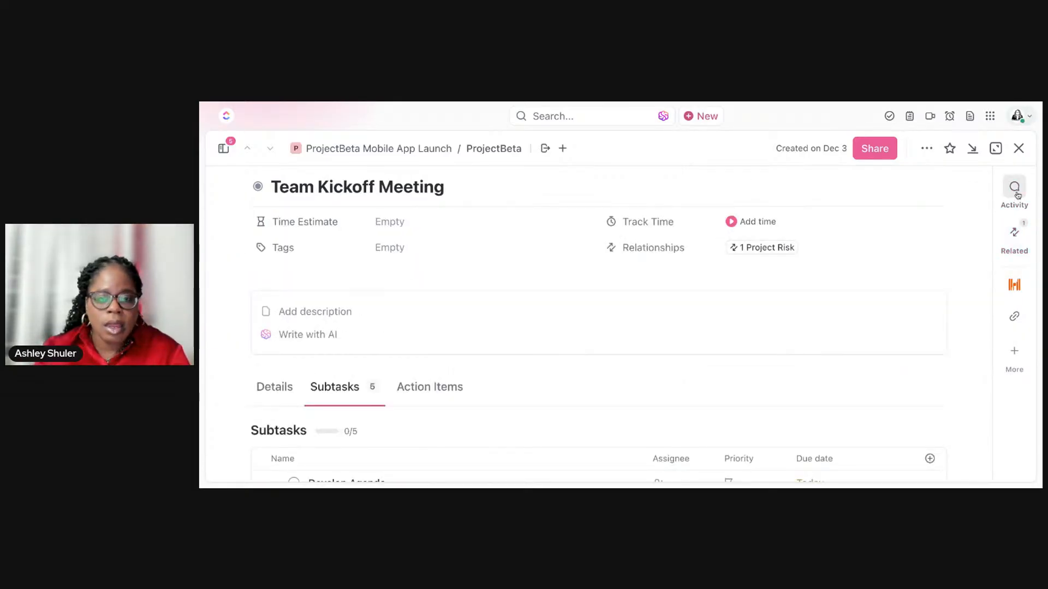
pyautogui.click(1016, 189)
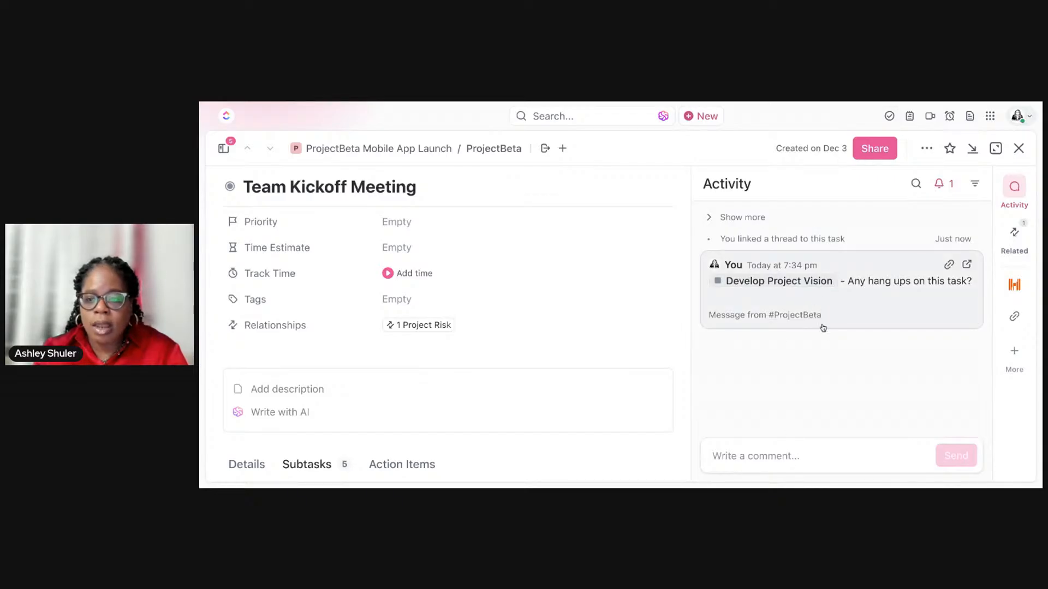
# Step: Post the comment "Did you see this?" on the Team Kickoff Meeting task, assigned to the teammate
pyautogui.click(828, 461)
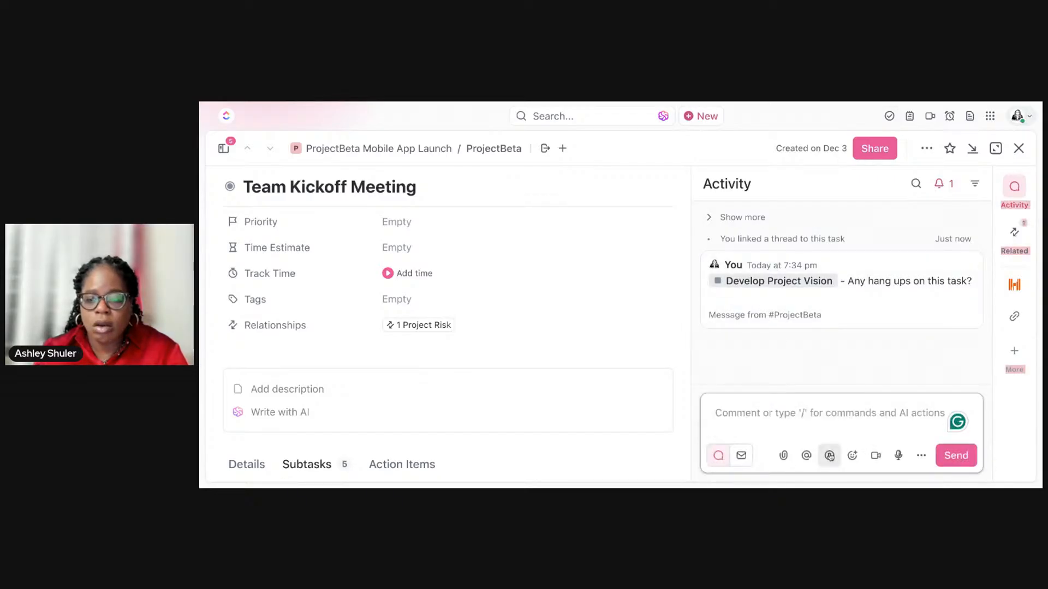
pyautogui.click(829, 455)
pyautogui.click(863, 285)
pyautogui.click(865, 410)
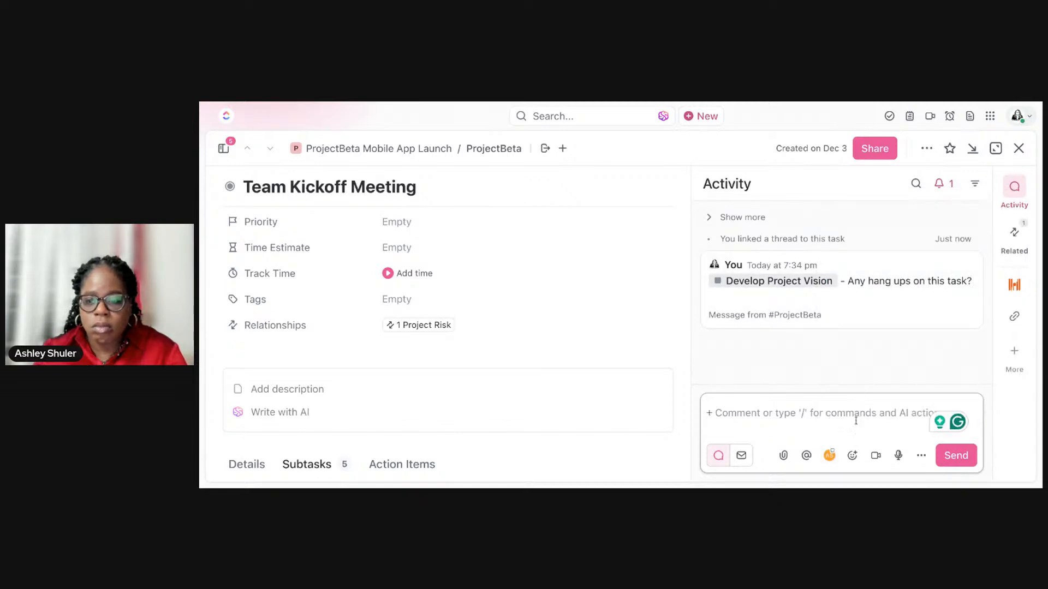
pyautogui.write('Did')
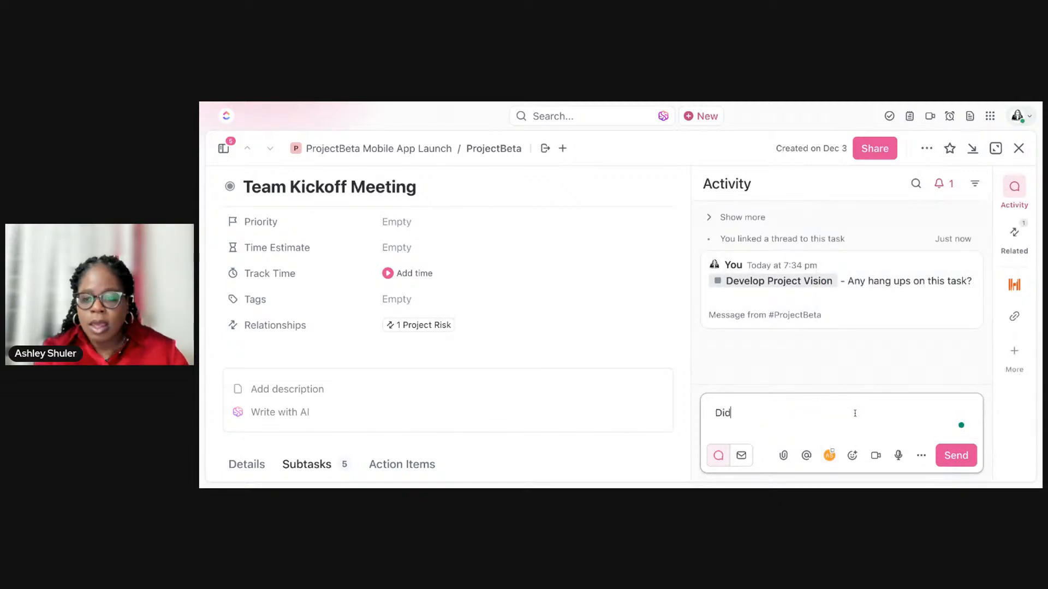
pyautogui.write(' you see this ')
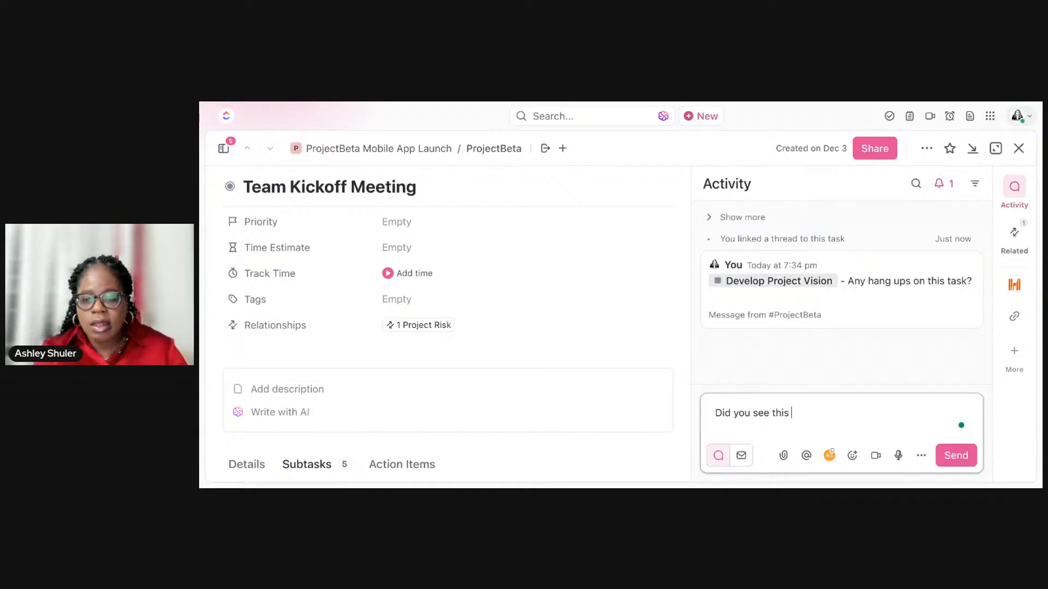
pyautogui.write('?')
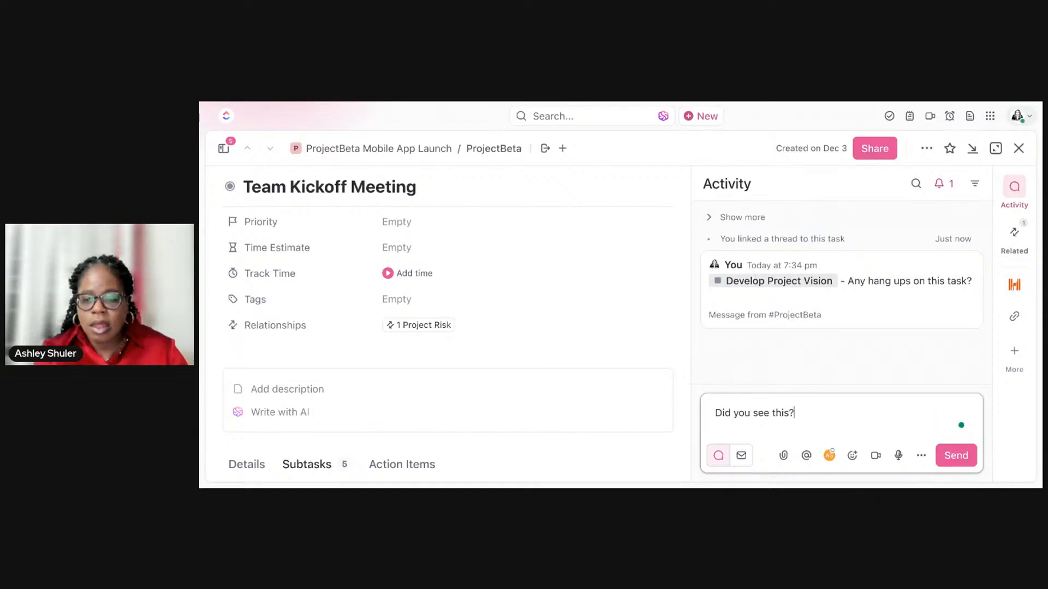
pyautogui.press('Return')
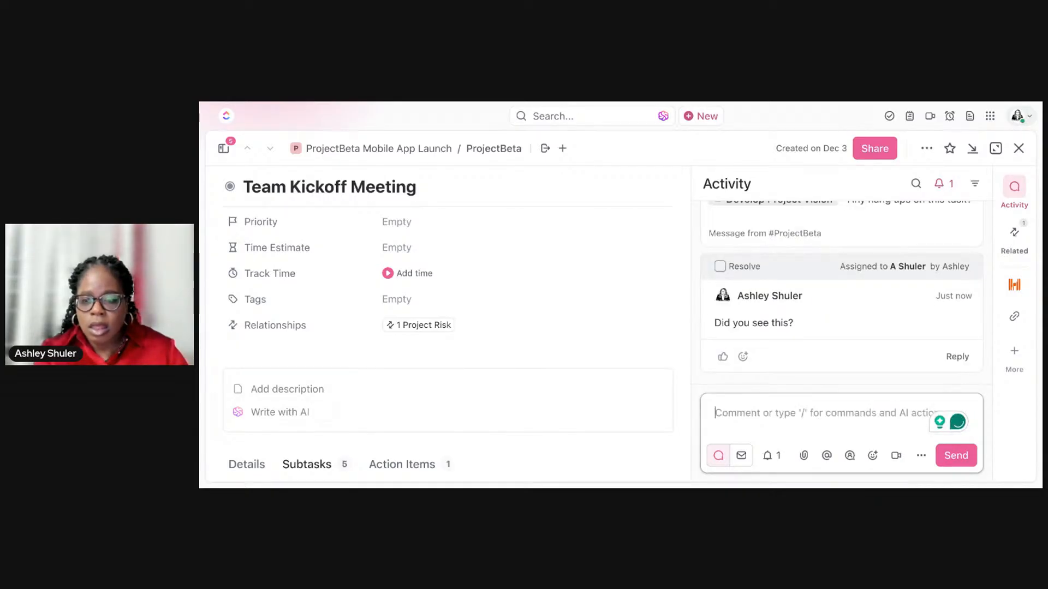
# Step: Create a task with AI from the assigned comment and close the ClickUp Brain window
pyautogui.moveTo(854, 323)
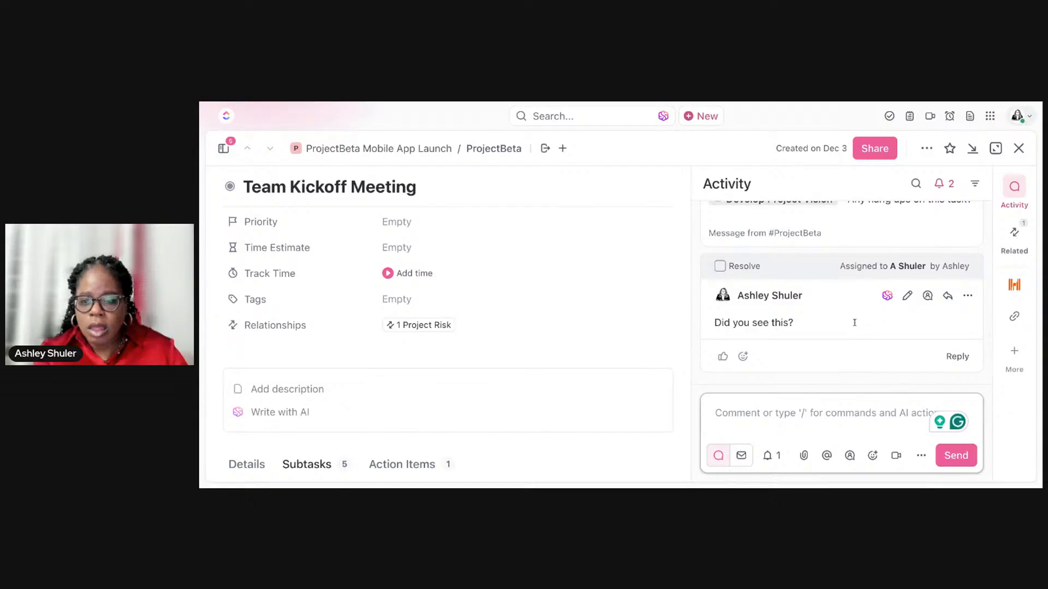
pyautogui.click(887, 297)
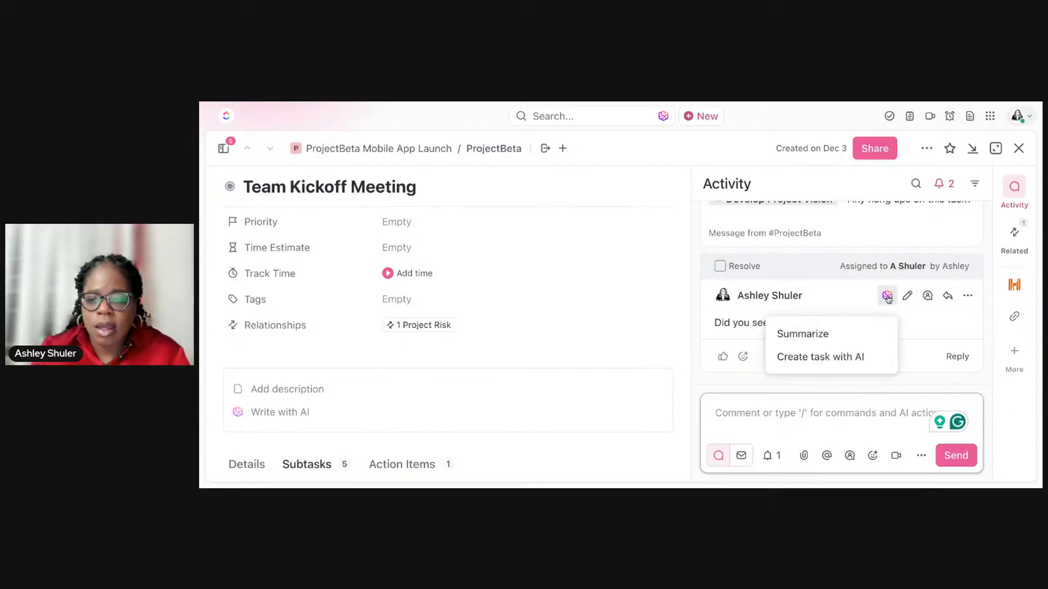
pyautogui.click(859, 358)
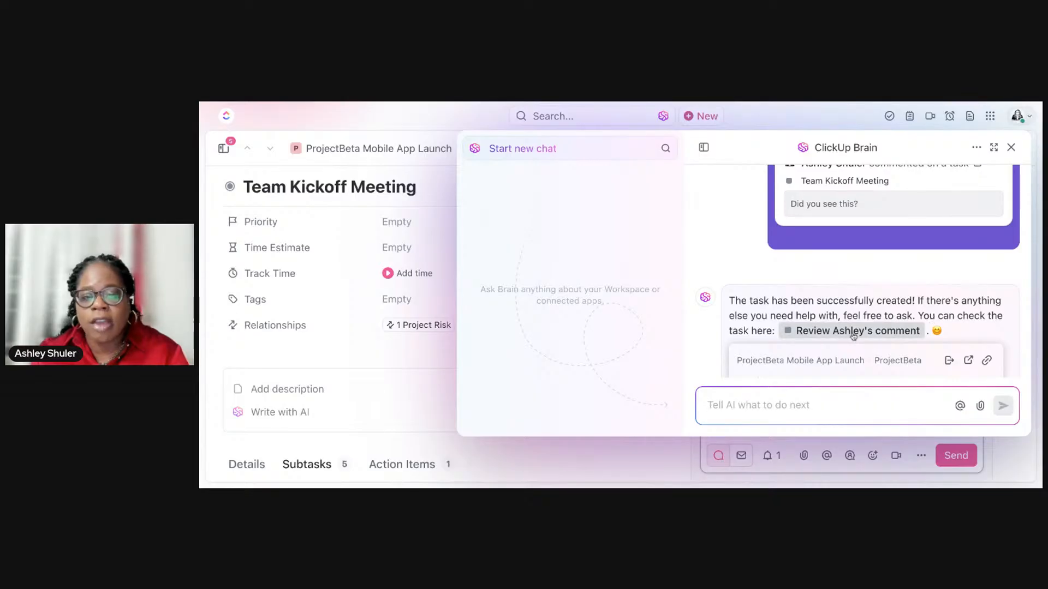
pyautogui.click(1010, 147)
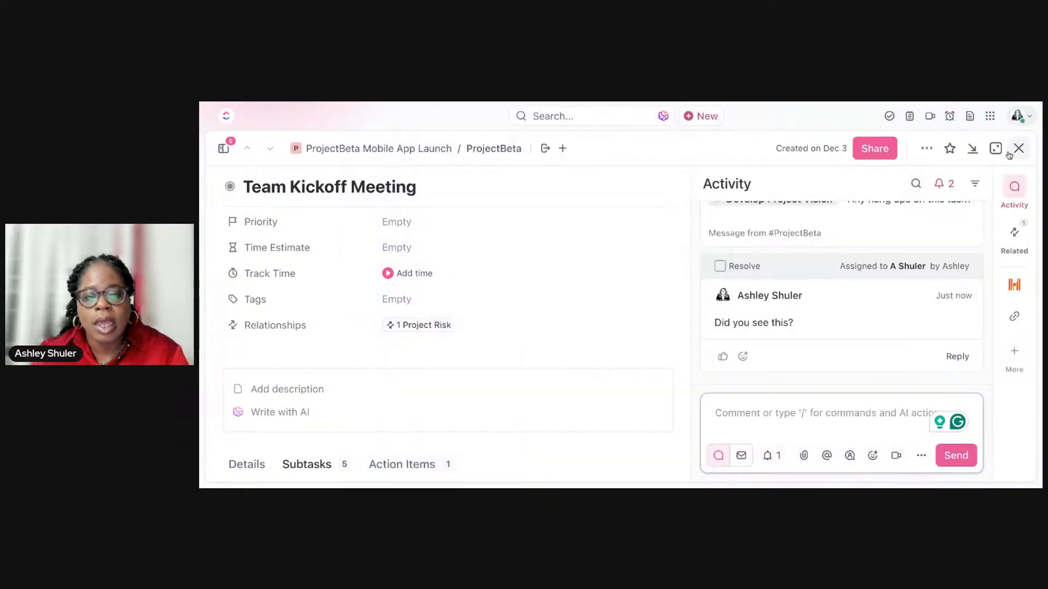
# Step: Review the Team Kickoff Meeting subtasks and full activity, and open the linked Develop Project Vision message's thread
pyautogui.scroll(-3, 424, 345)
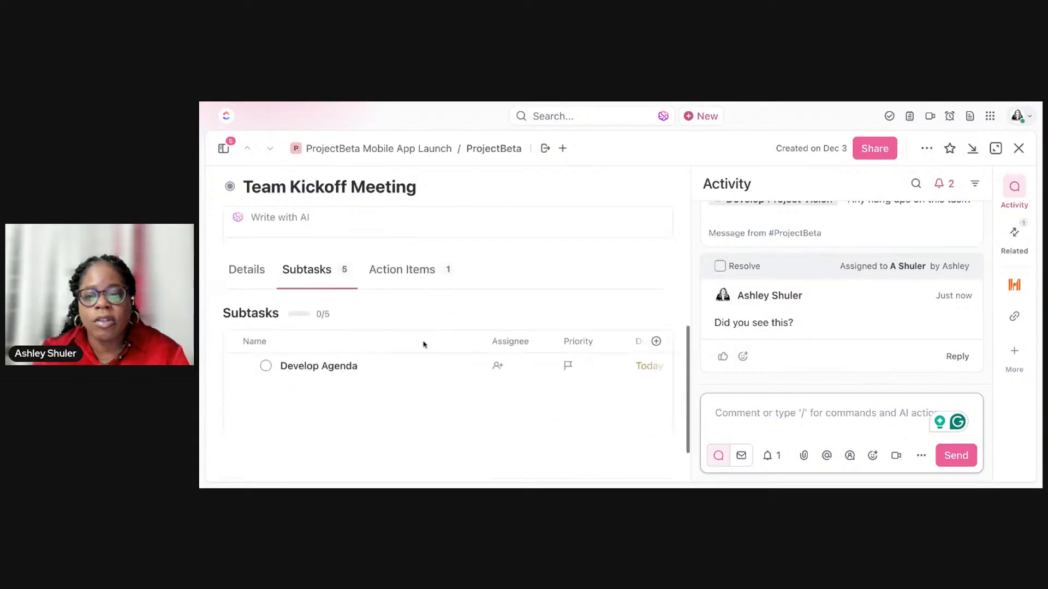
pyautogui.scroll(-2, 424, 344)
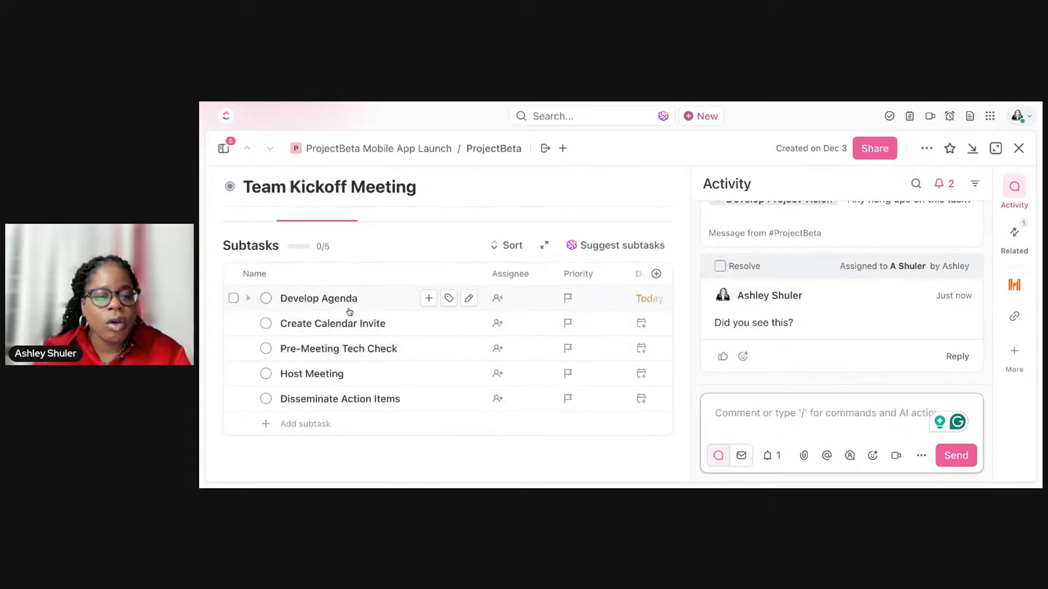
pyautogui.moveTo(722, 427); pyautogui.dragTo(727, 419)
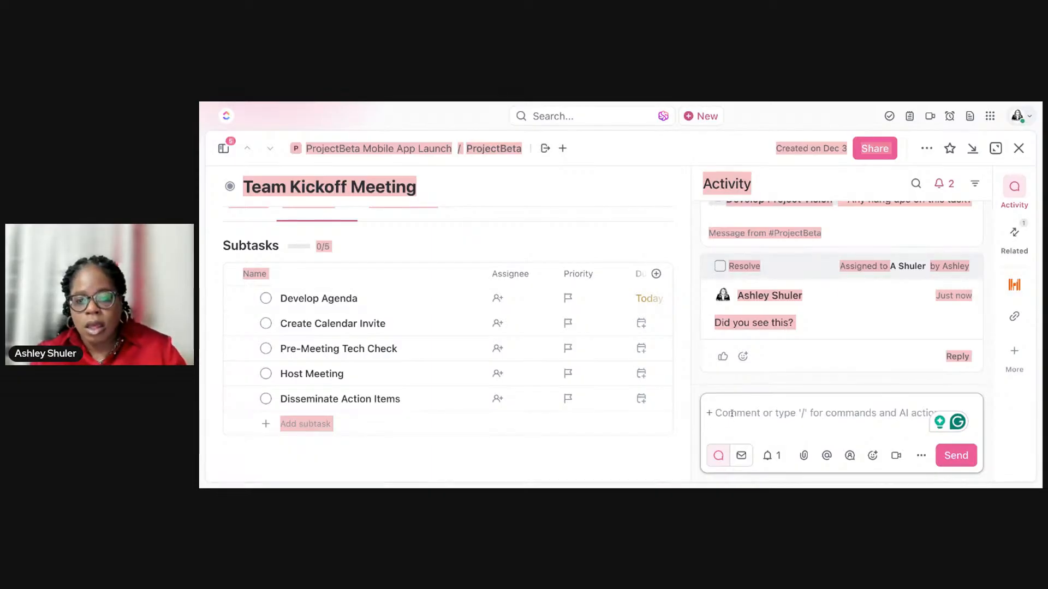
pyautogui.click(605, 137)
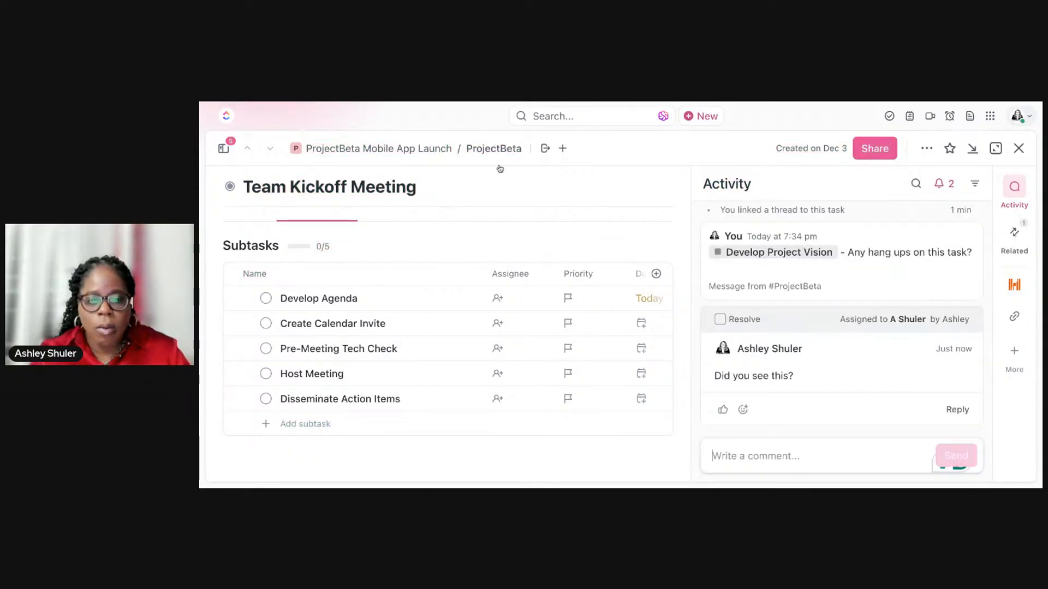
pyautogui.scroll(1, 723, 421)
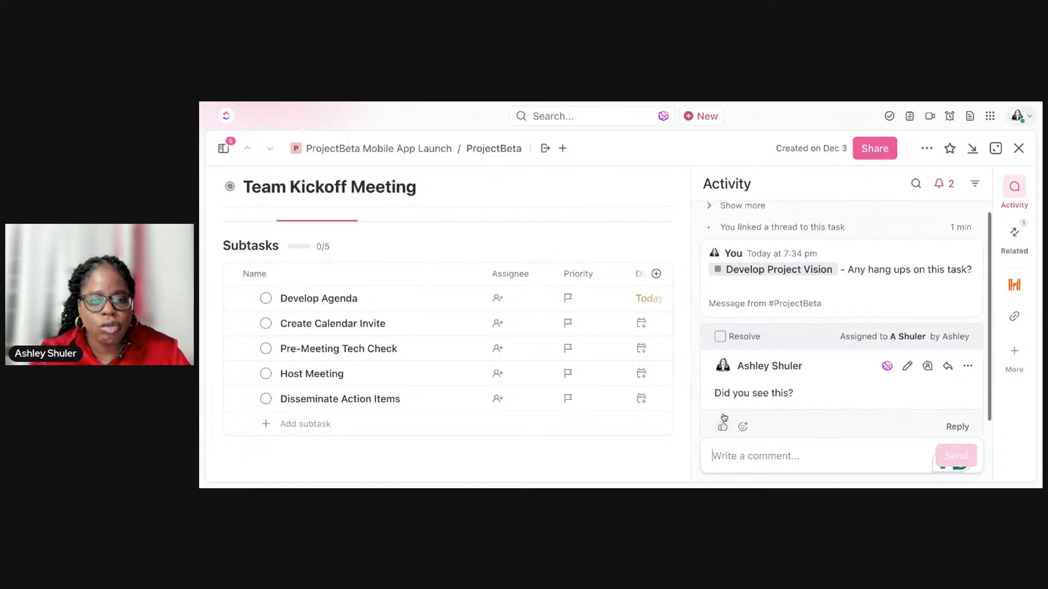
pyautogui.click(710, 219)
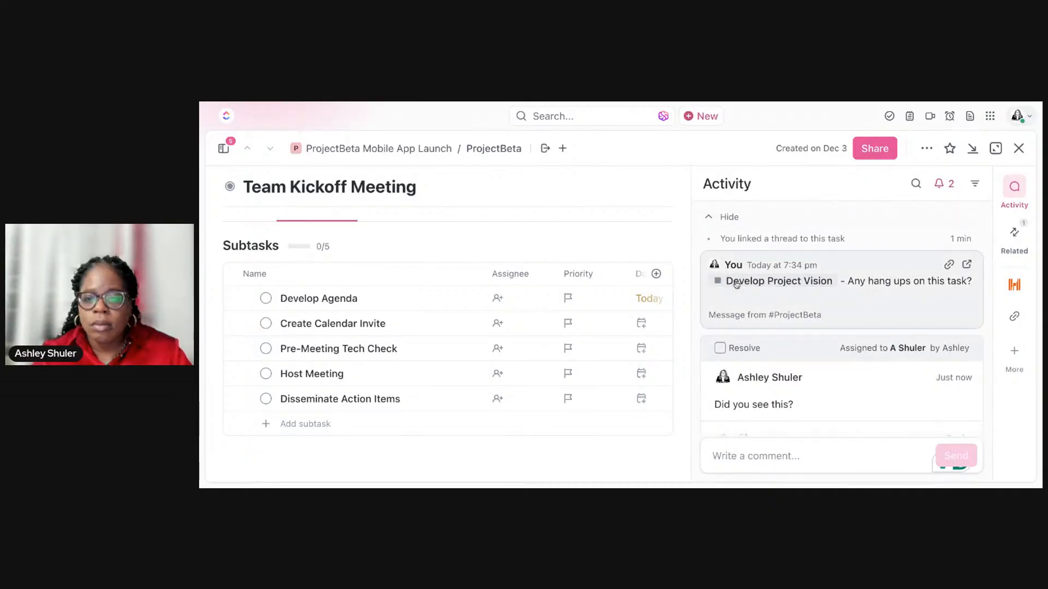
pyautogui.click(736, 284)
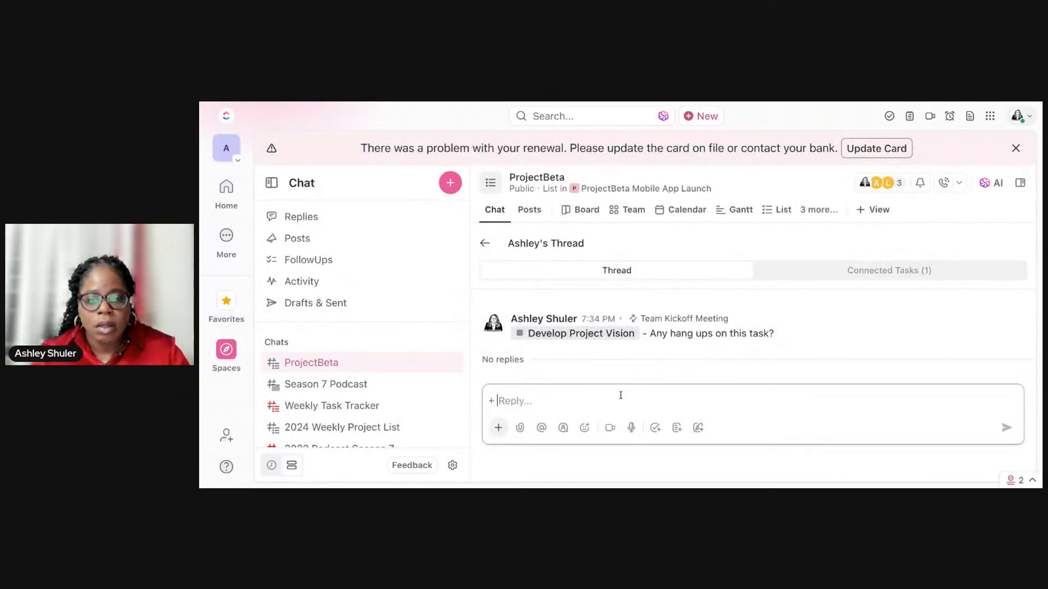
# Step: Begin a thread reply with a mention of the Team Kickoff Meeting task followed by a dash
pyautogui.doubleClick(548, 432)
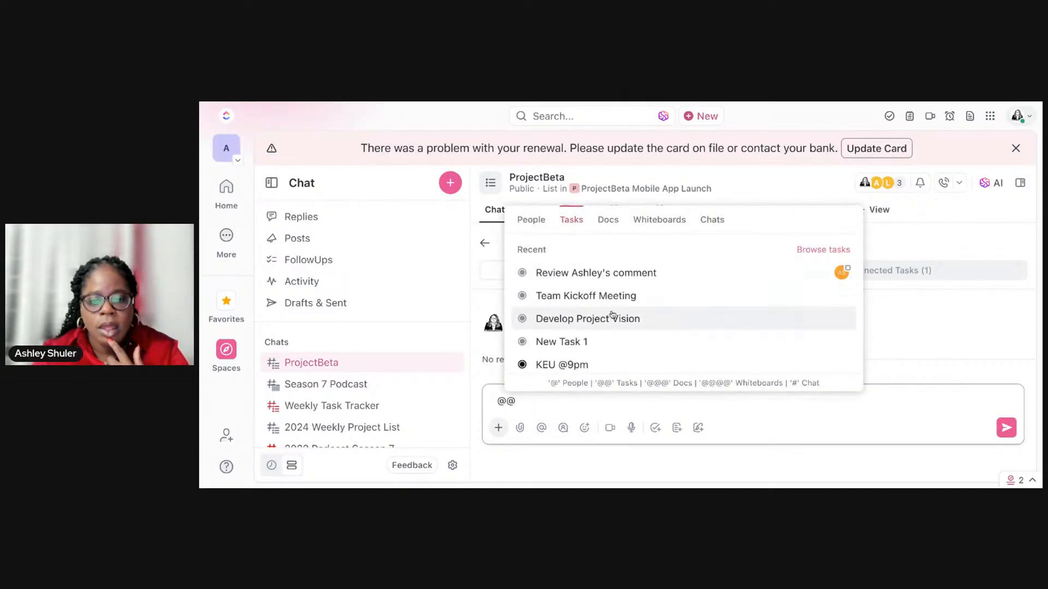
pyautogui.scroll(-5, 612, 314)
pyautogui.scroll(-8, 682, 315)
pyautogui.scroll(-2, 682, 305)
pyautogui.scroll(9, 682, 298)
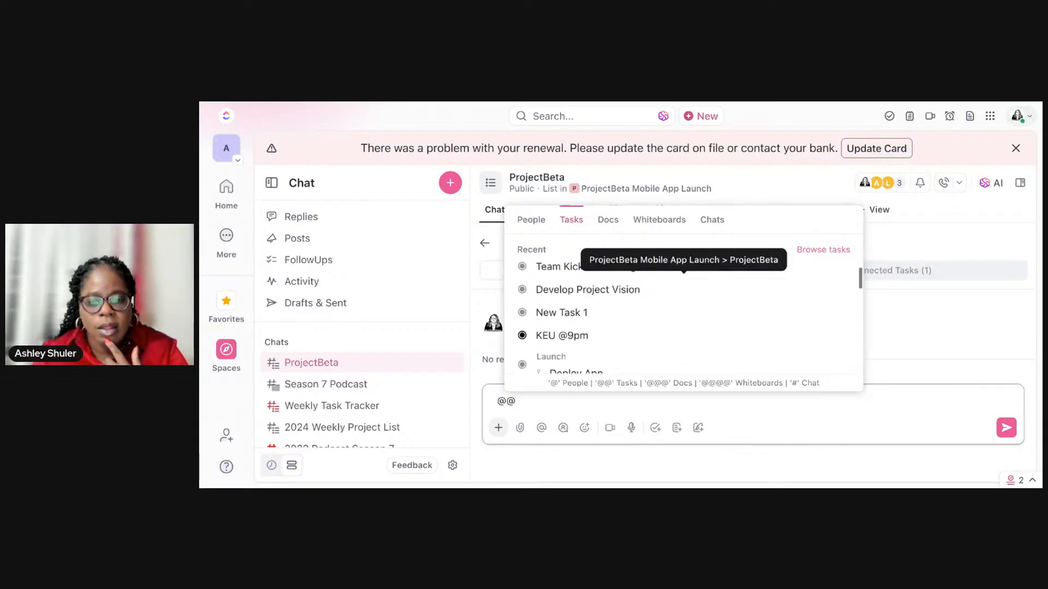
pyautogui.scroll(-3, 682, 306)
pyautogui.scroll(5, 682, 306)
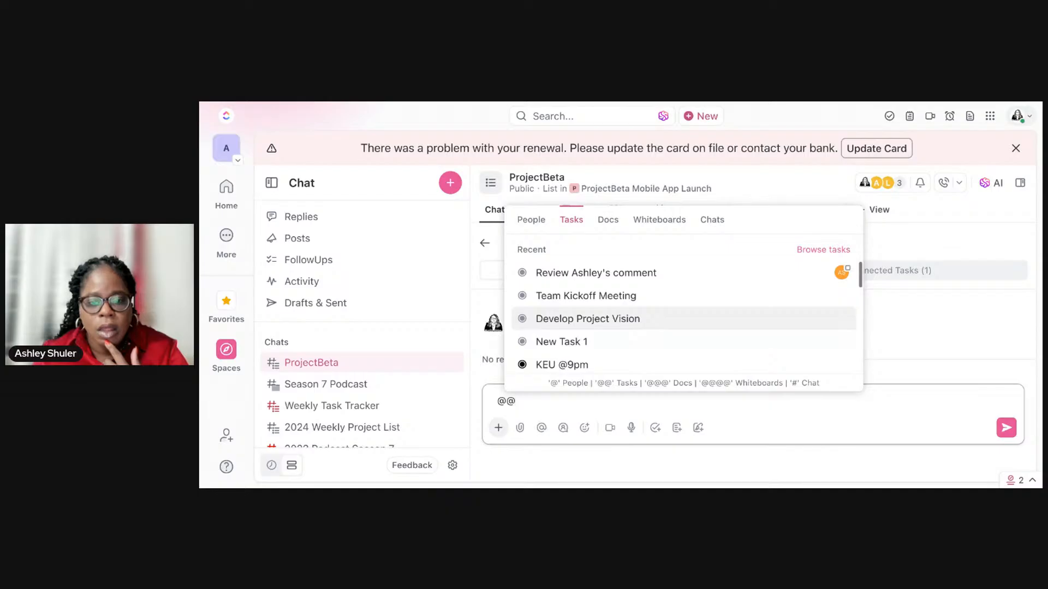
pyautogui.click(609, 300)
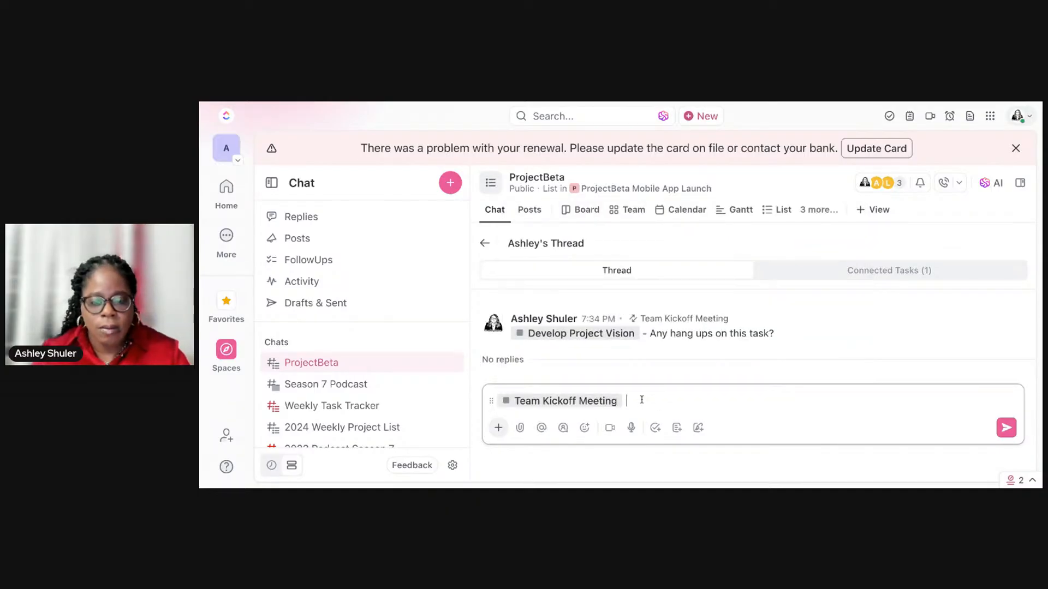
pyautogui.write('- ')
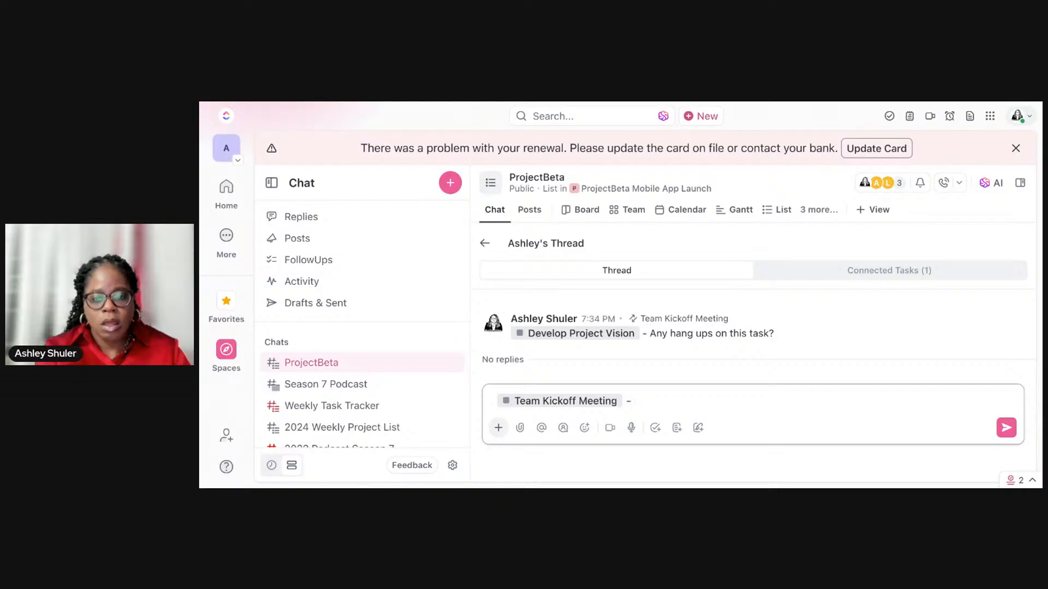
pyautogui.write('@agenda')
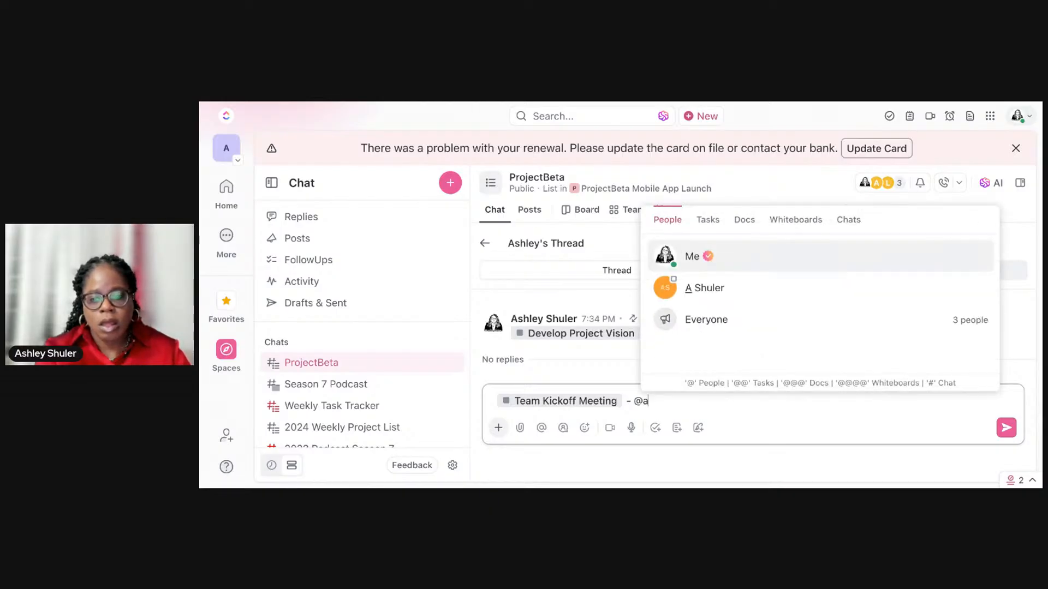
pyautogui.press('BackSpace')
pyautogui.press('BackSpace')
pyautogui.press('BackSpace')
pyautogui.press('BackSpace')
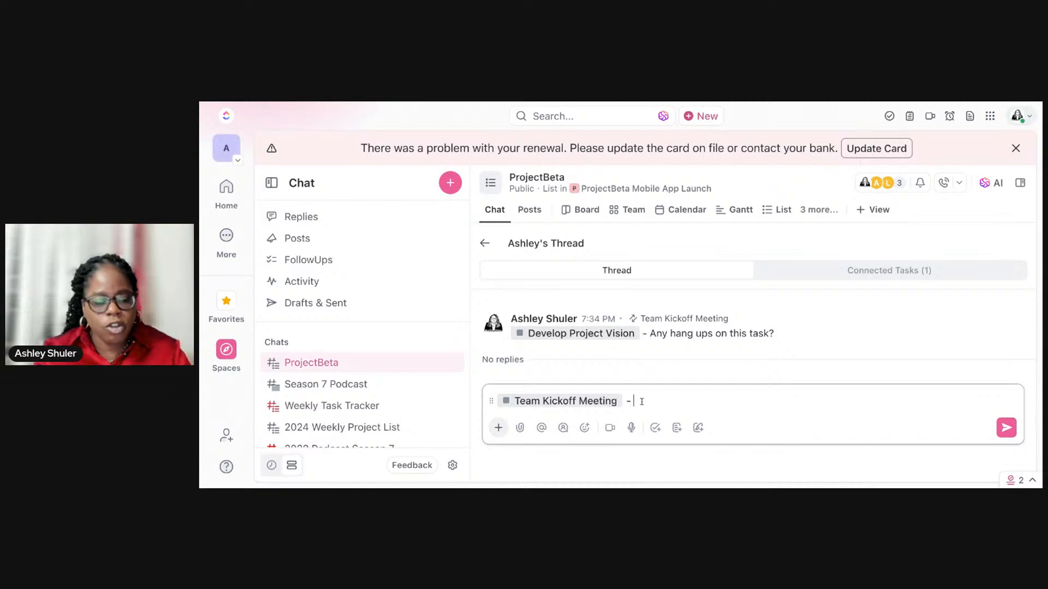
pyautogui.write('@')
pyautogui.click(708, 220)
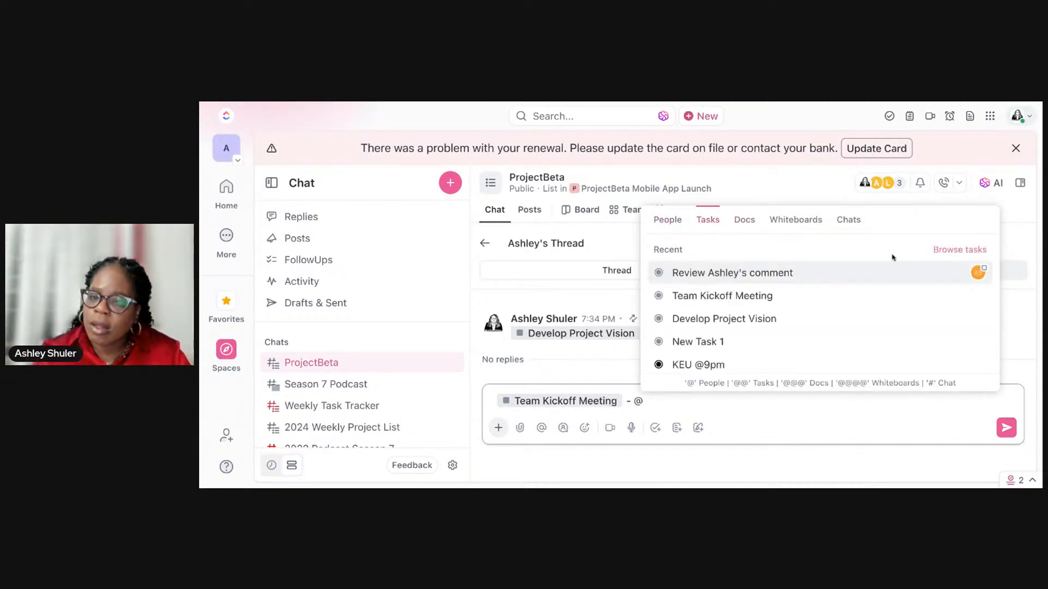
pyautogui.click(801, 421)
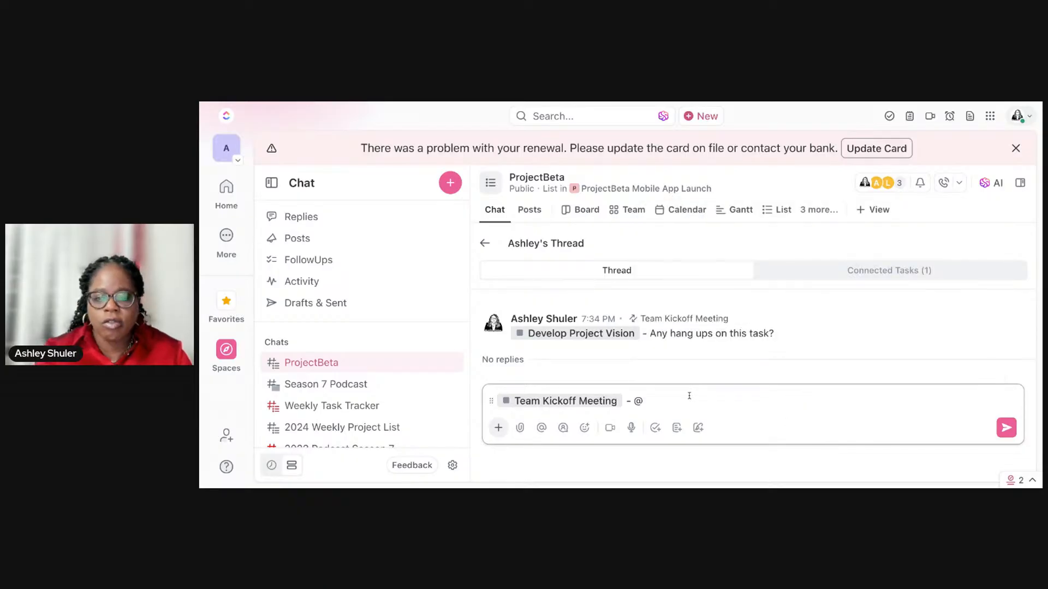
pyautogui.press('BackSpace')
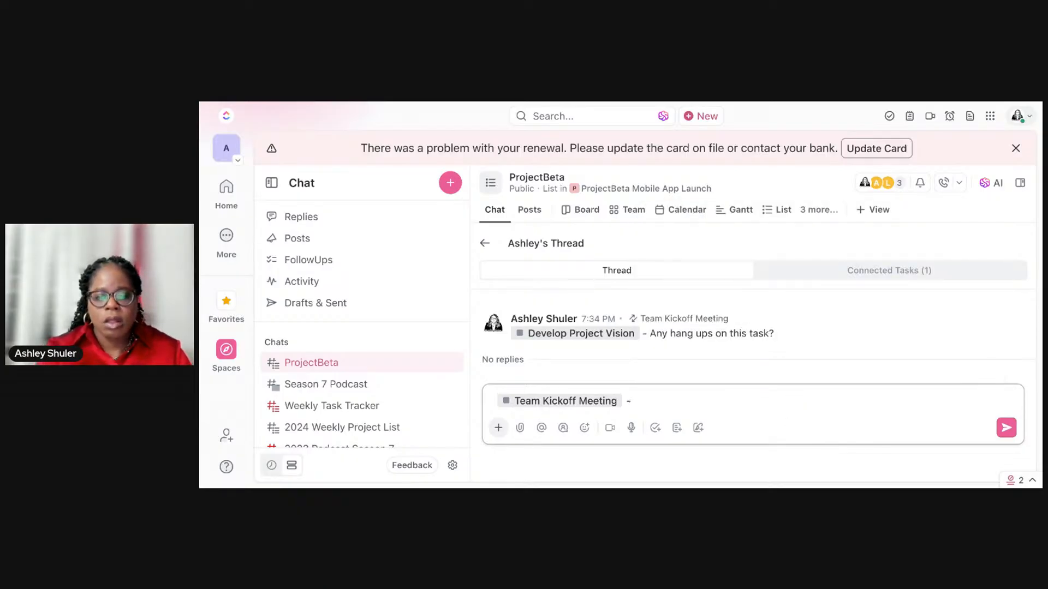
# Step: Complete the reply with "We are almost ready to meet on this", send it, and check the thread's connected tasks
pyautogui.write('We are almost read')
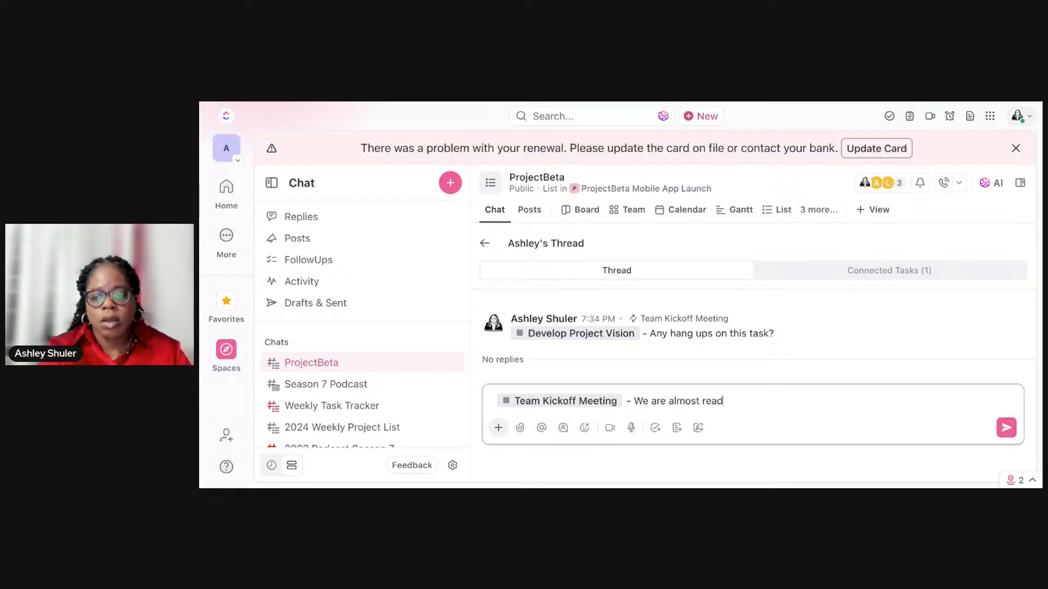
pyautogui.write('y to meet ')
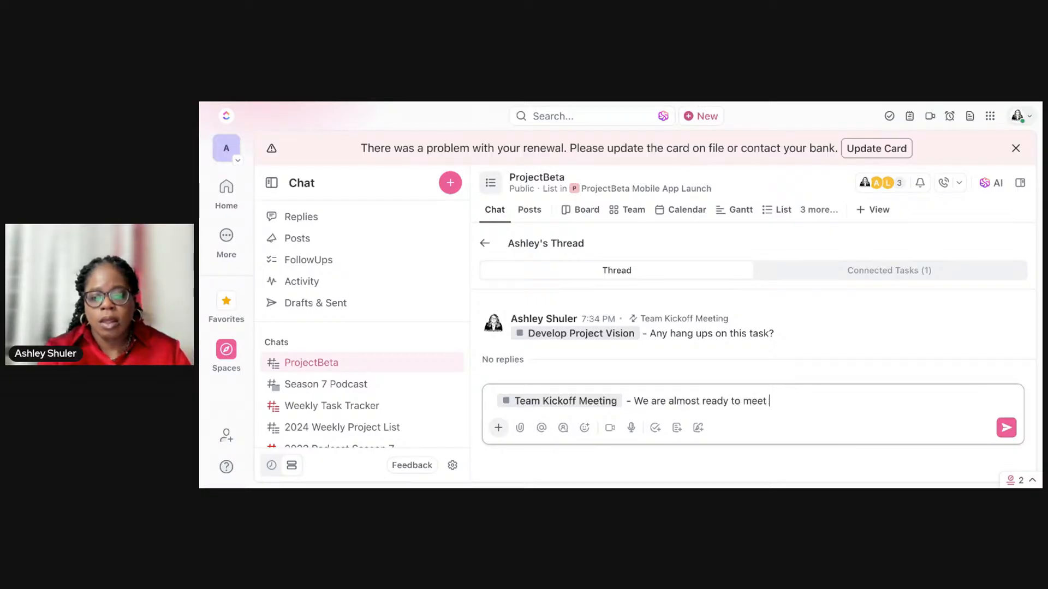
pyautogui.write('on this')
pyautogui.press('Return')
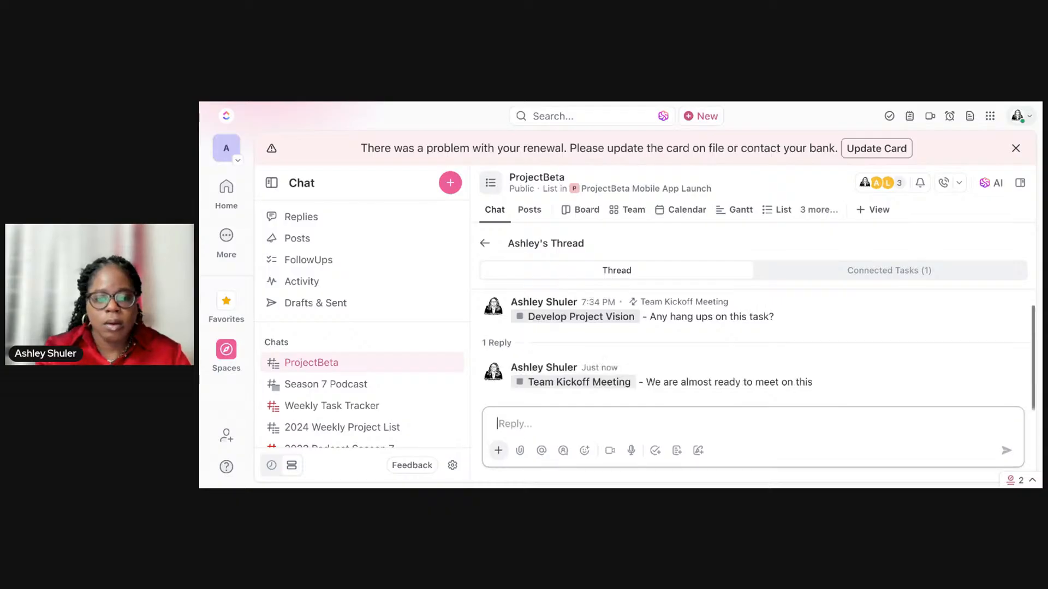
pyautogui.click(841, 276)
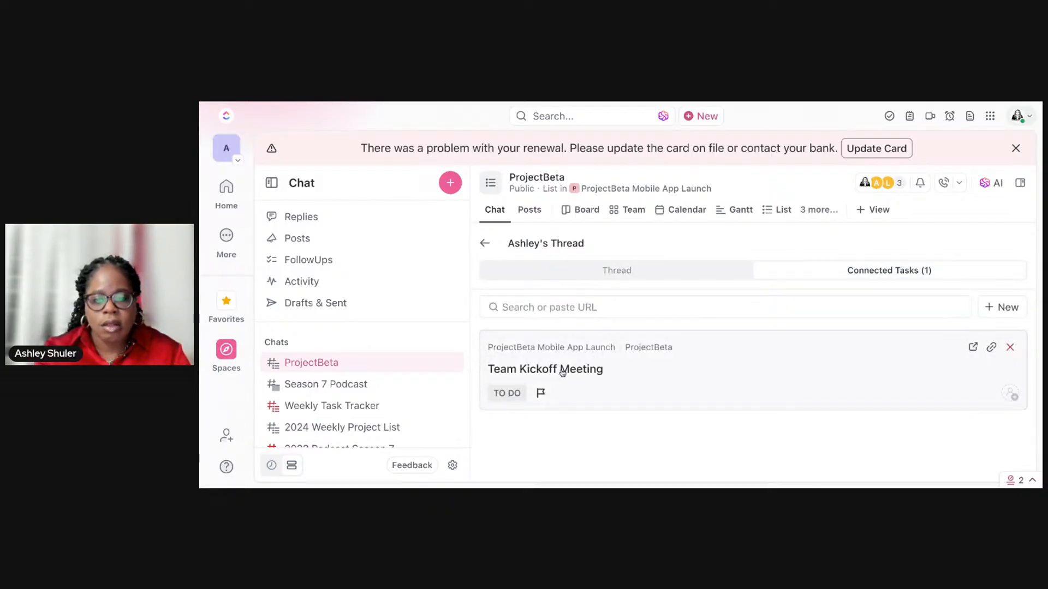
pyautogui.click(611, 274)
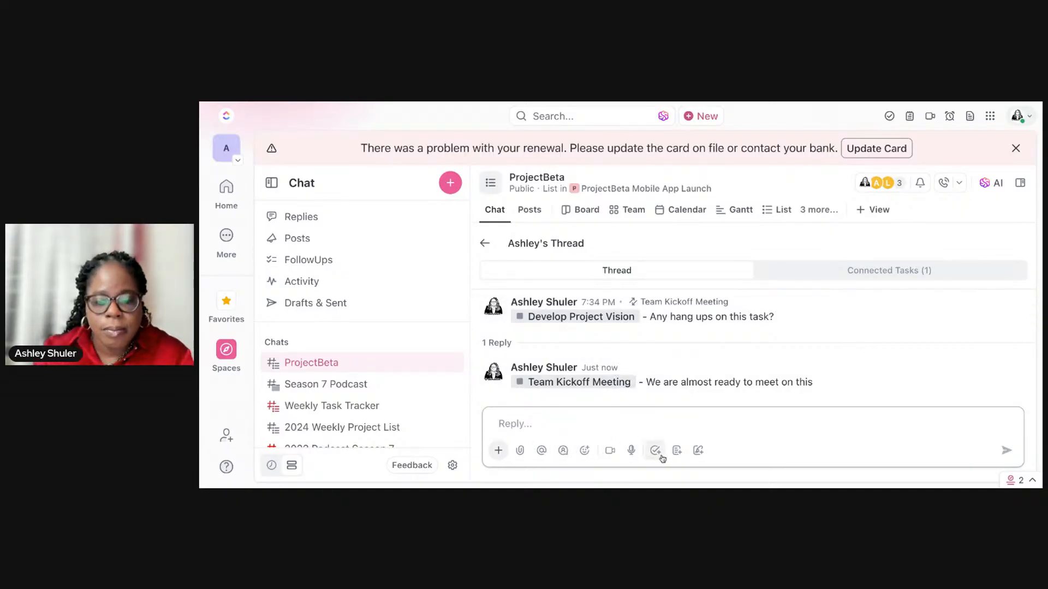
# Step: Start creating a whiteboard within a reply to the Develop Project Vision thread
pyautogui.click(699, 451)
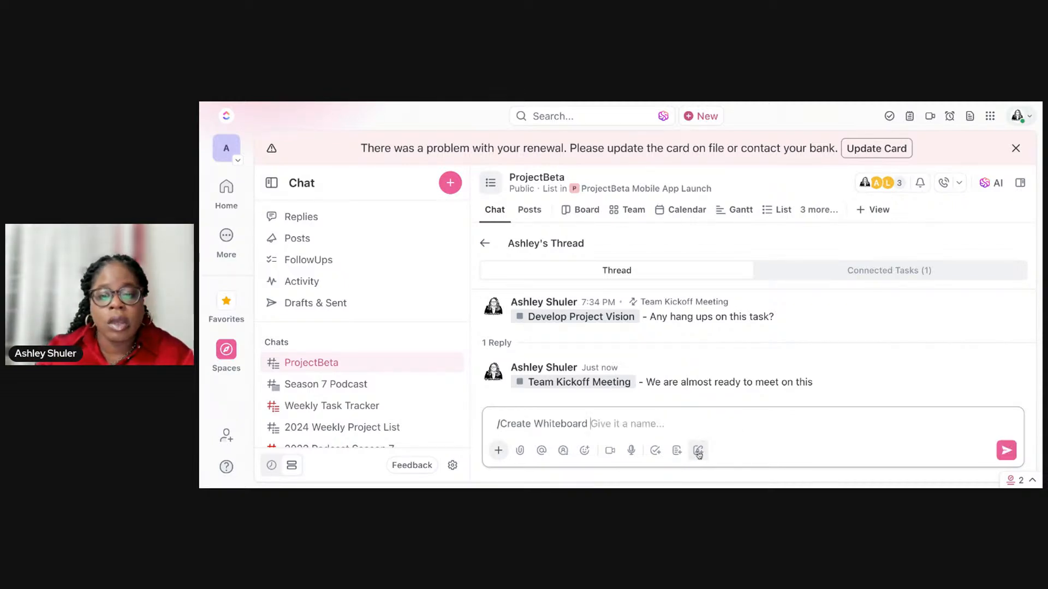
pyautogui.click(699, 451)
pyautogui.click(699, 453)
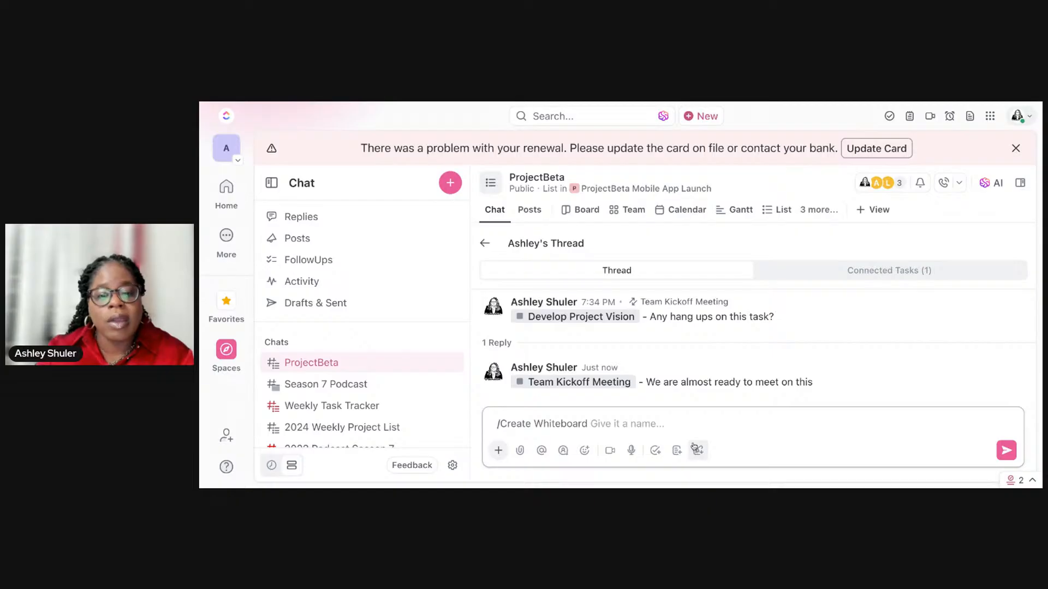
pyautogui.write('New to')
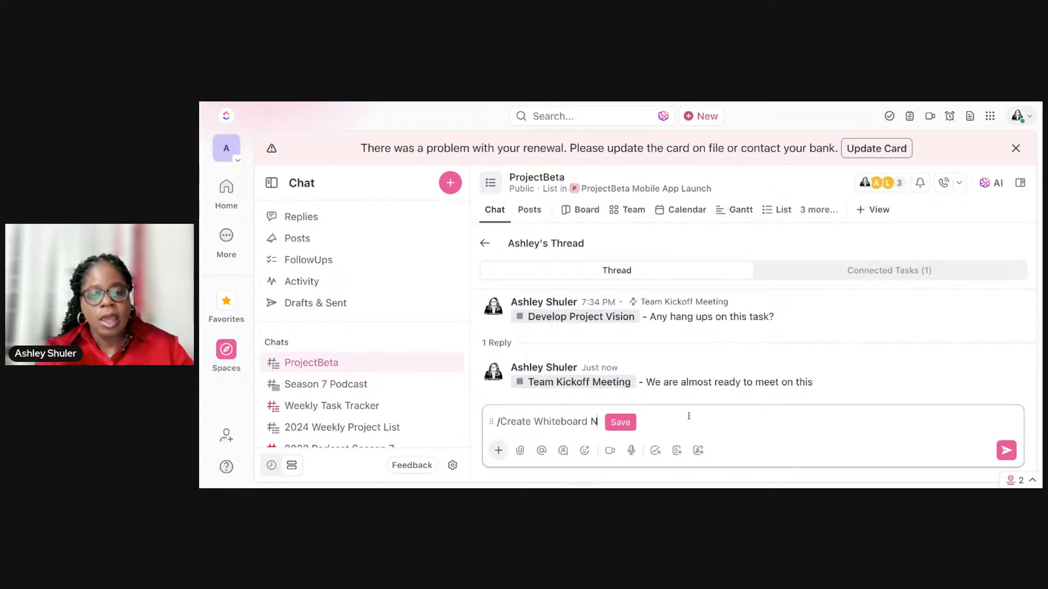
pyautogui.press('BackSpace')
pyautogui.press('BackSpace')
pyautogui.press('BackSpace')
pyautogui.press('BackSpace')
pyautogui.write('ed')
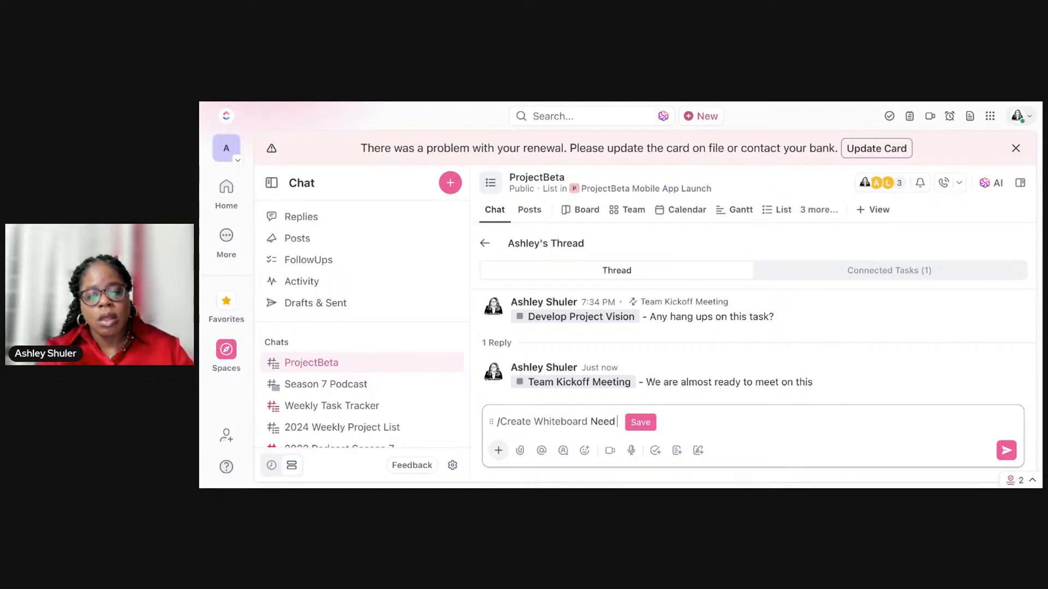
pyautogui.write(' to brain')
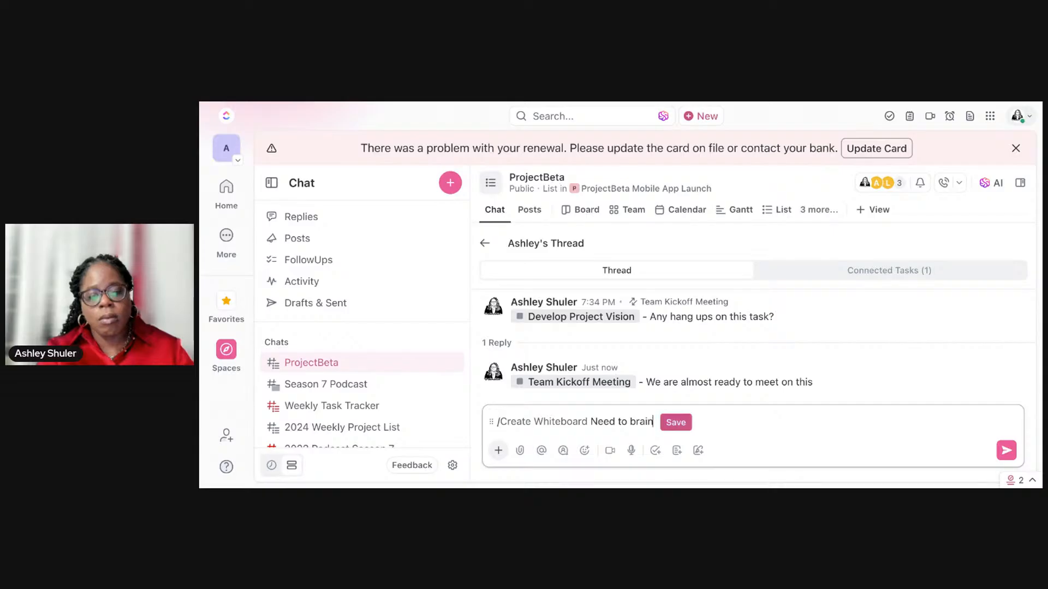
pyautogui.press('BackSpace')
pyautogui.press('BackSpace')
pyautogui.press('BackSpace')
pyautogui.press('BackSpace')
pyautogui.press('BackSpace')
pyautogui.press('BackSpace')
pyautogui.press('BackSpace')
pyautogui.press('BackSpace')
pyautogui.press('BackSpace')
pyautogui.press('BackSpace')
pyautogui.press('BackSpace')
pyautogui.press('BackSpace')
pyautogui.press('BackSpace')
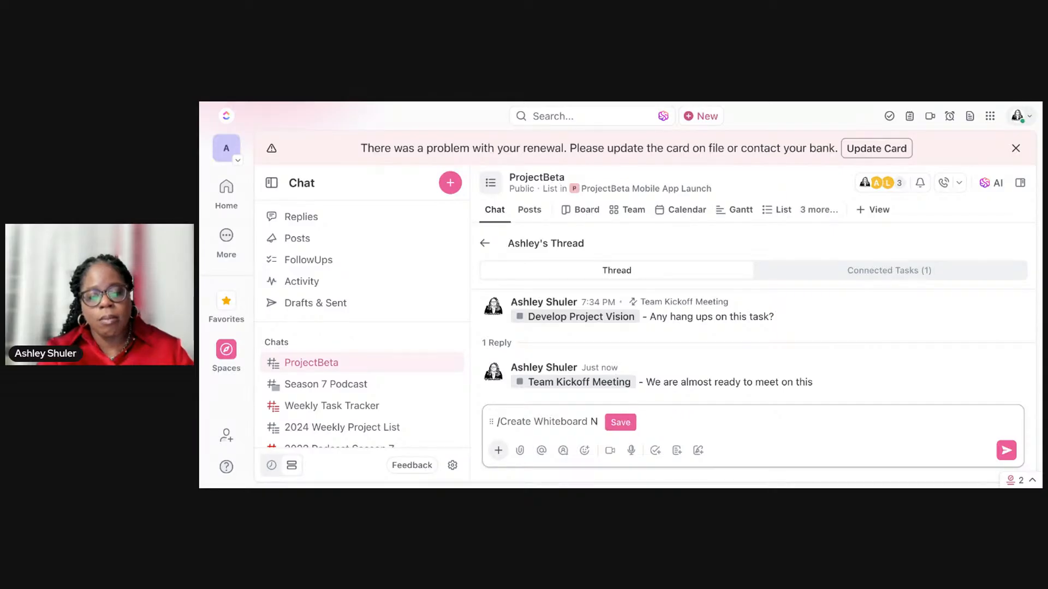
# Step: Name the new whiteboard Agenda Brainstorm and create it
pyautogui.write('Agenda Brain')
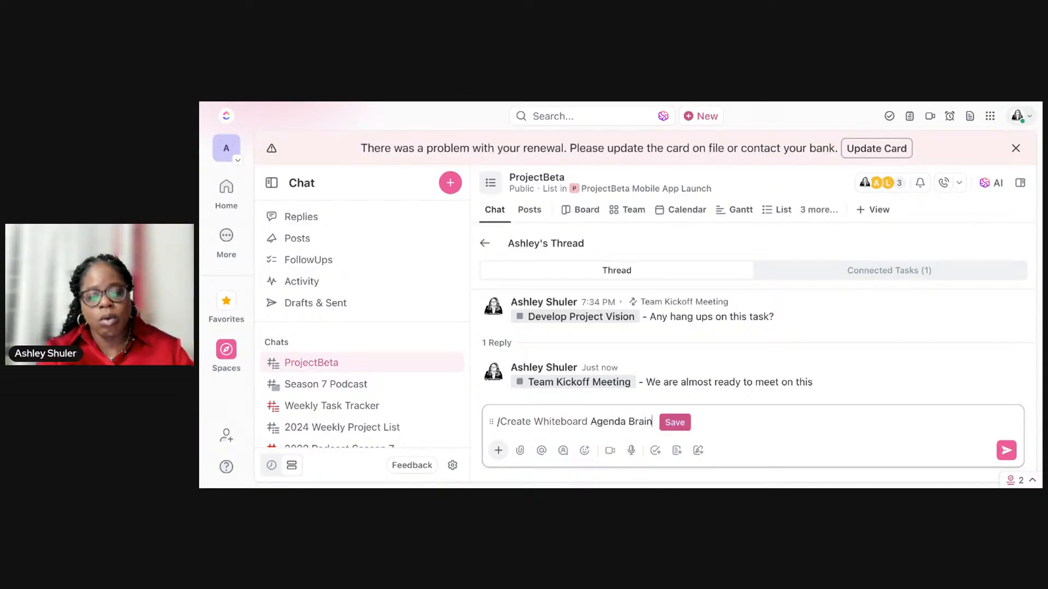
pyautogui.write('storm')
pyautogui.press('Return')
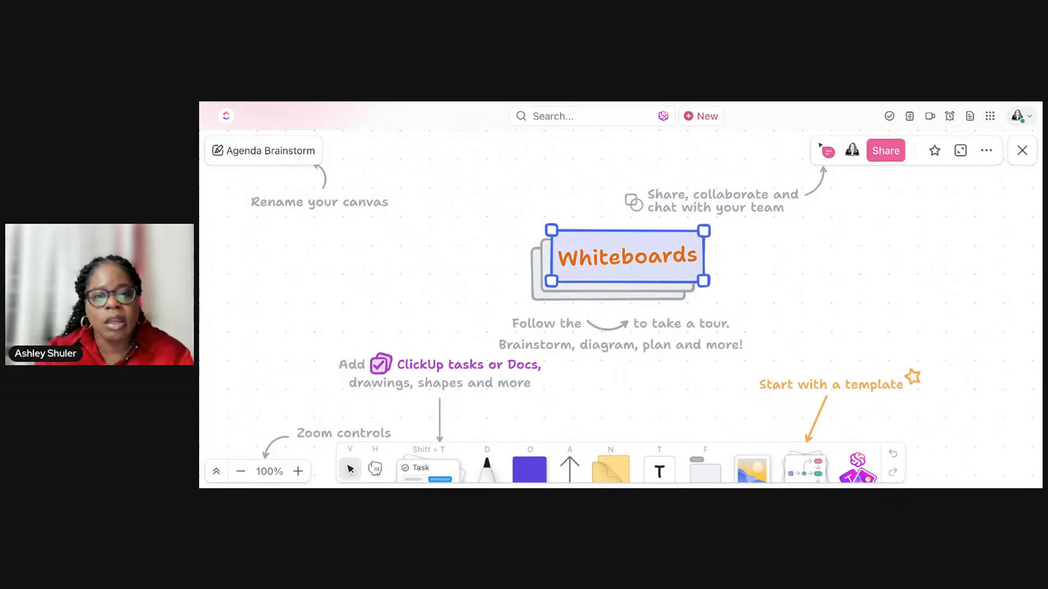
# Step: Check the Agenda Brainstorm whiteboard's sharing options, close the whiteboard, and return to the ProjectBeta chat
pyautogui.click(878, 153)
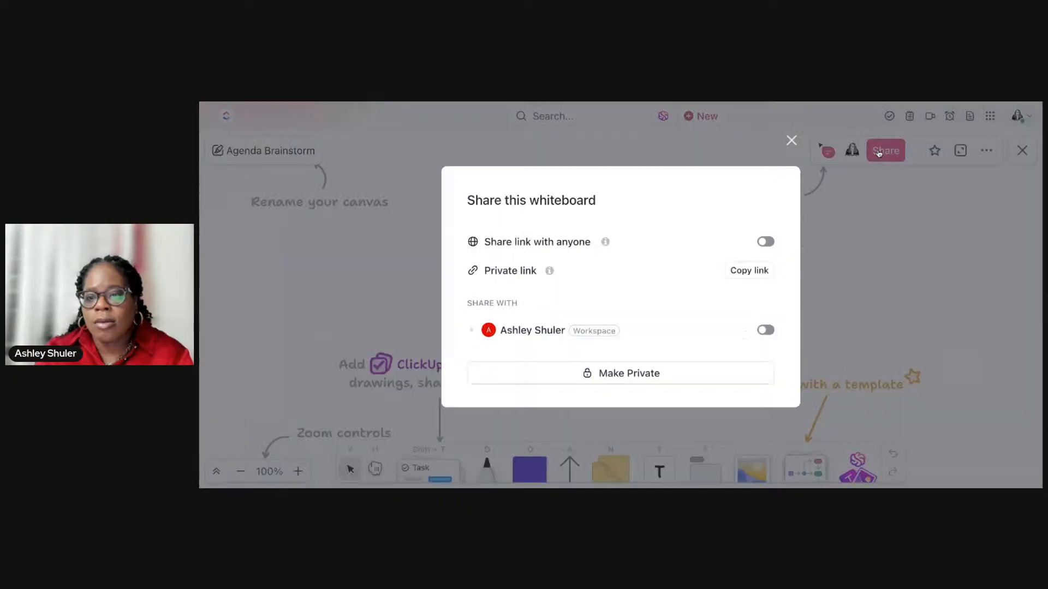
pyautogui.click(792, 140)
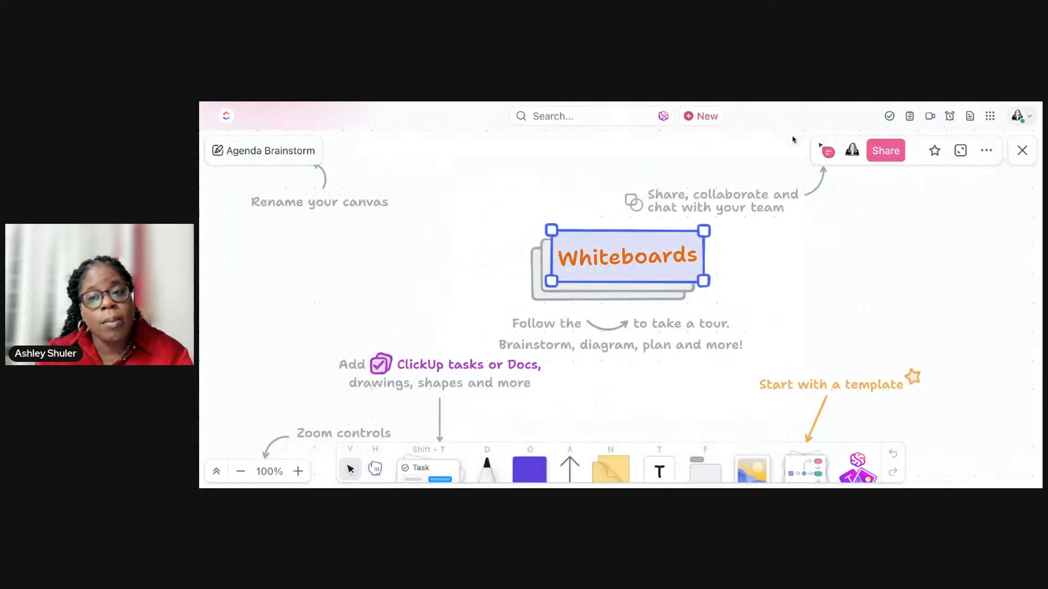
pyautogui.click(1022, 150)
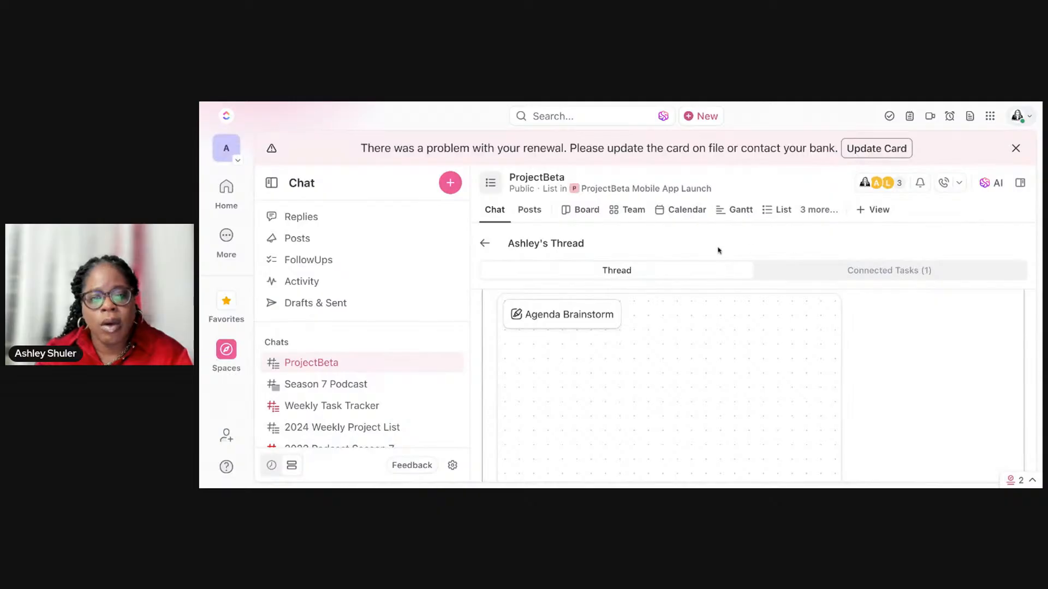
pyautogui.click(485, 243)
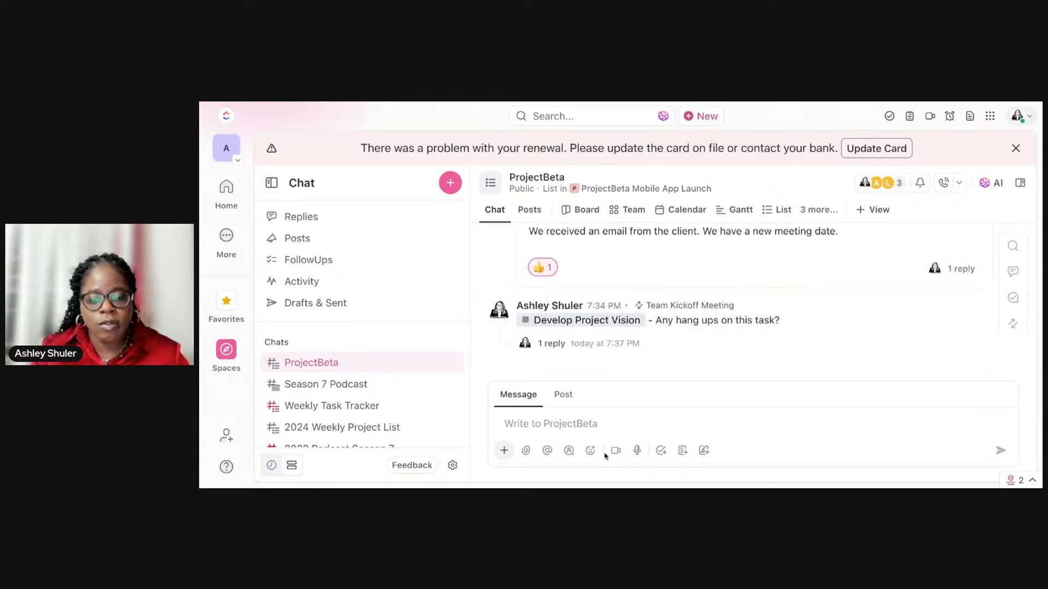
# Step: Begin a new ProjectBeta chat message with a mention of the second listed teammate
pyautogui.click(595, 429)
pyautogui.write('@')
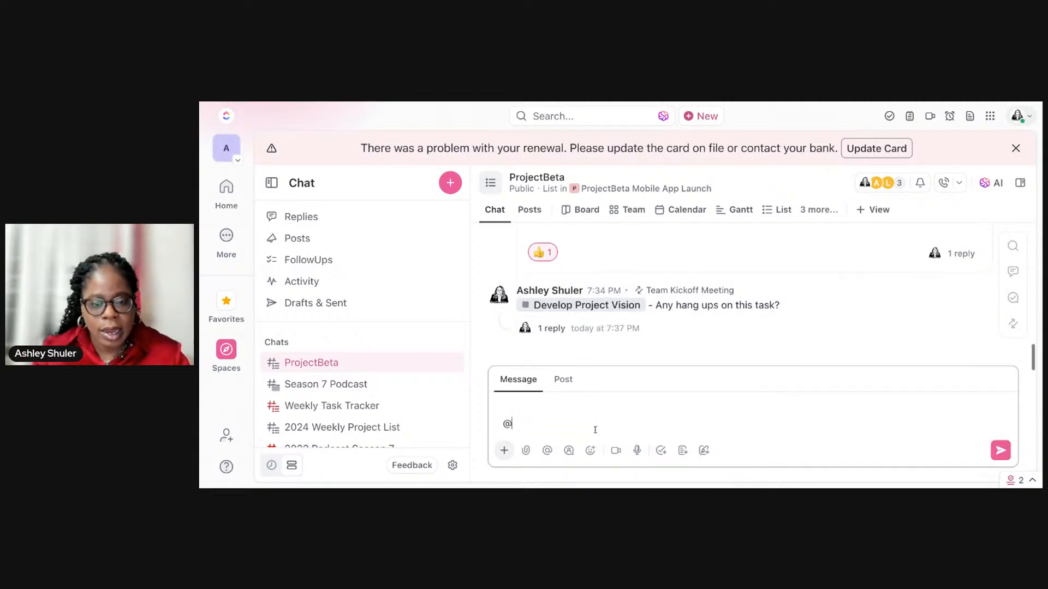
pyautogui.write('L')
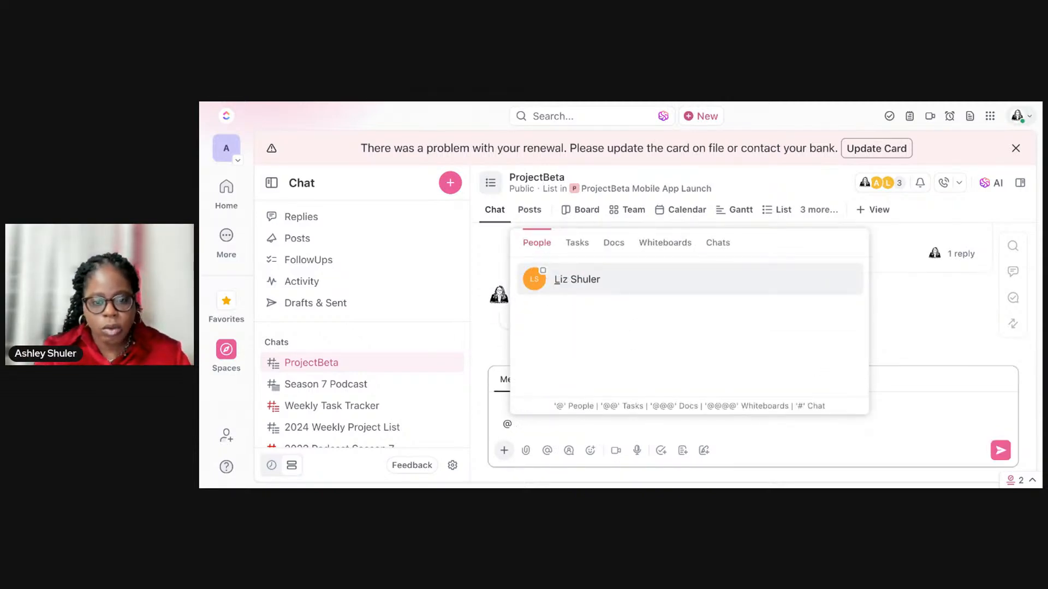
pyautogui.press('BackSpace')
pyautogui.click(595, 343)
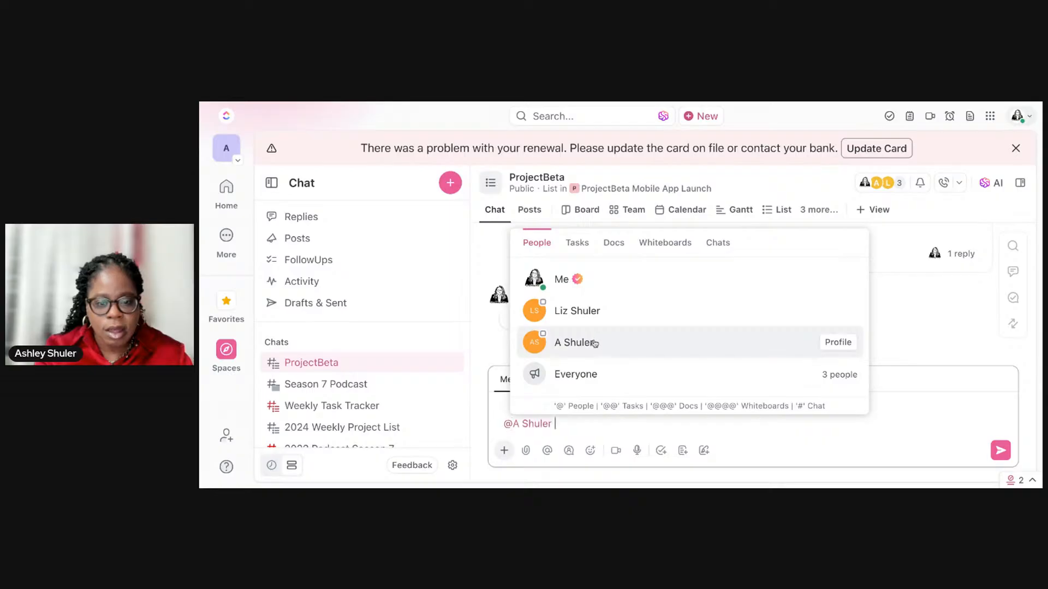
# Step: Complete the message with "- Did you develop the slide deck too? I want to see it tomorrow" and send it
pyautogui.write('- Did you develop')
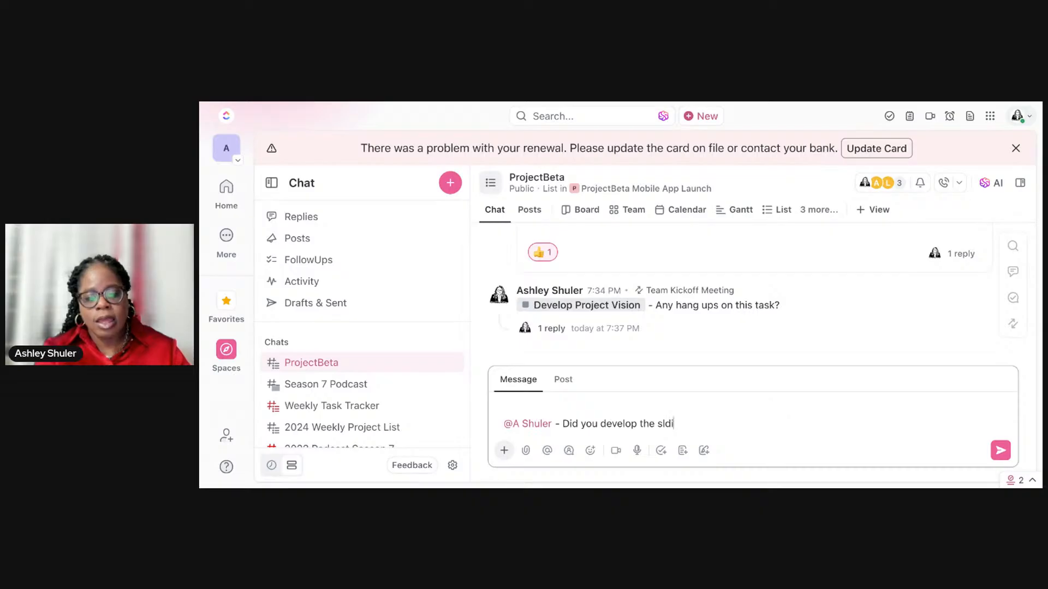
pyautogui.write('the slide deck too? I want to see it next ')
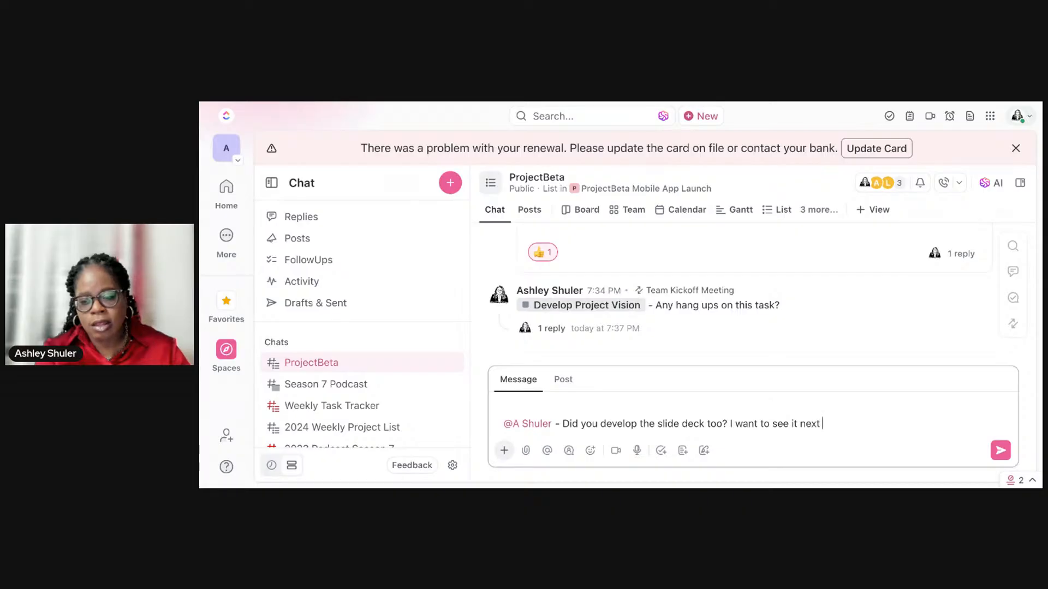
pyautogui.write('omorrow')
pyautogui.press('Return')
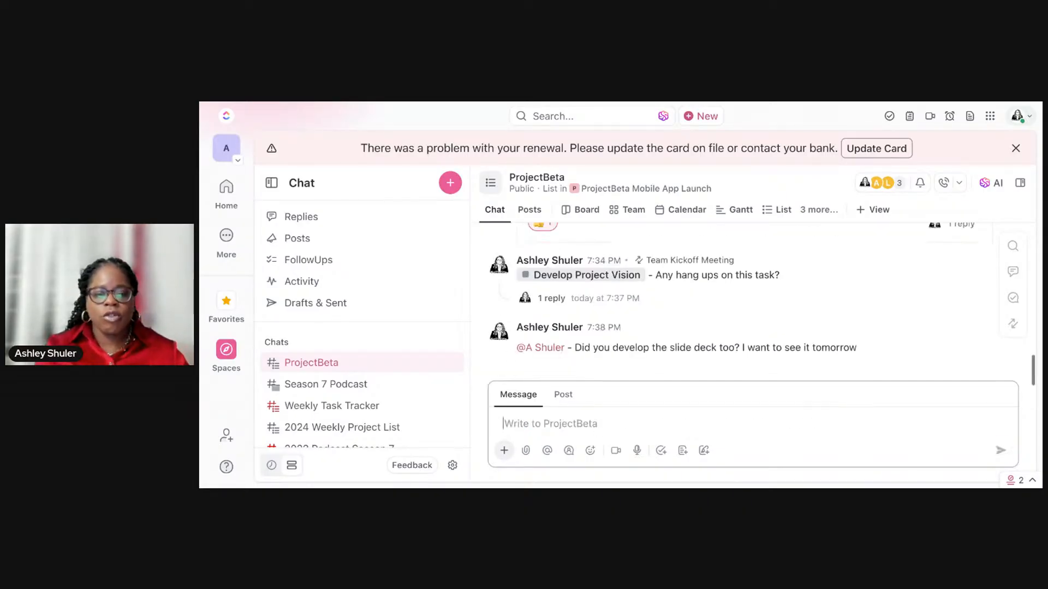
# Step: Reopen the Develop Project Vision thread to review its whiteboard and connected tasks, and return to the ProjectBeta chat
pyautogui.scroll(1, 650, 333)
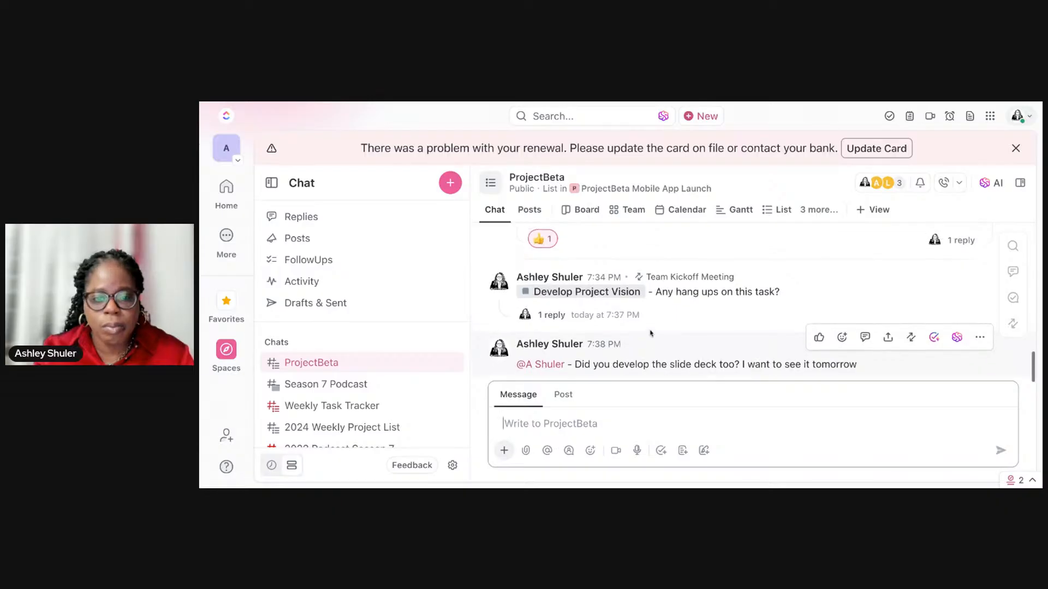
pyautogui.click(579, 322)
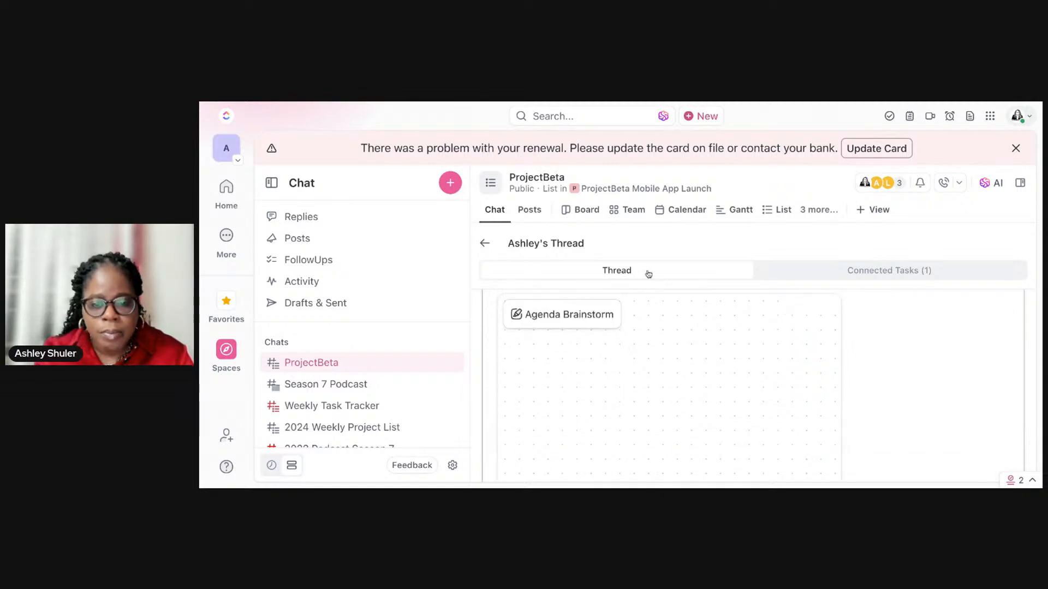
pyautogui.moveTo(795, 325)
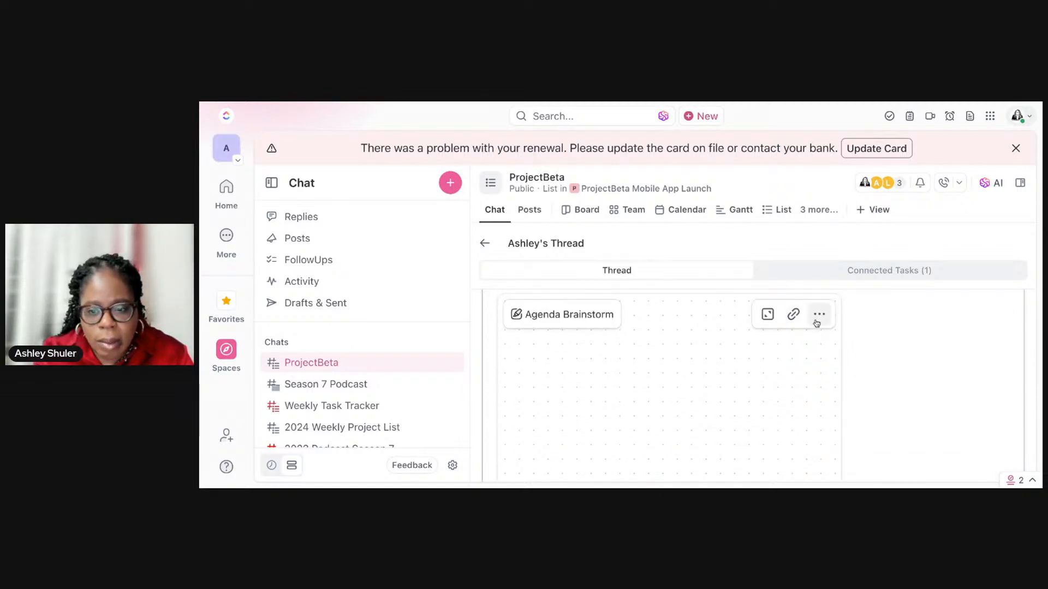
pyautogui.moveTo(814, 325); pyautogui.dragTo(823, 321)
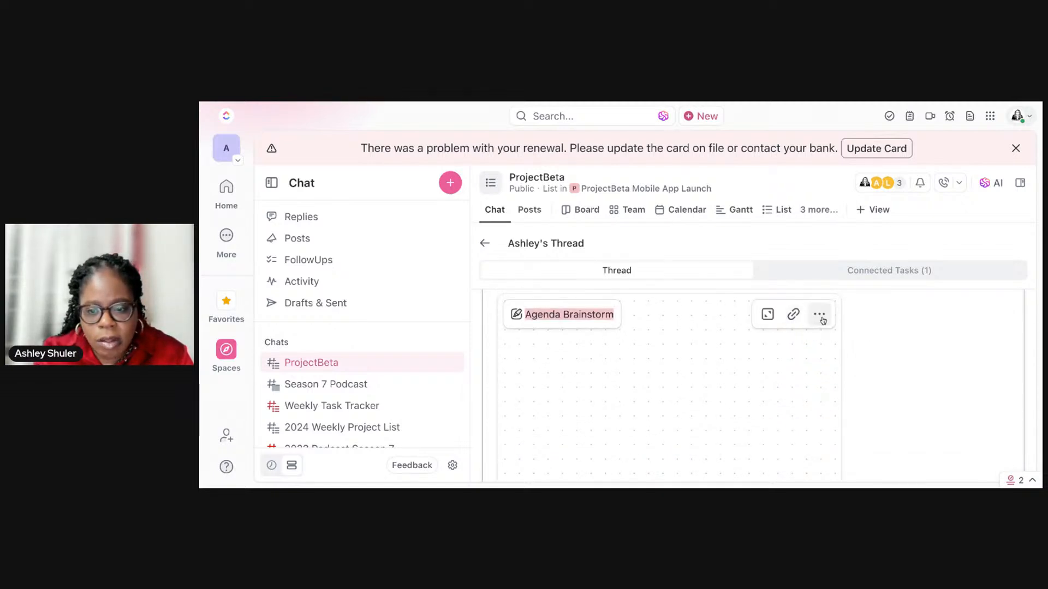
pyautogui.click(890, 277)
pyautogui.click(480, 245)
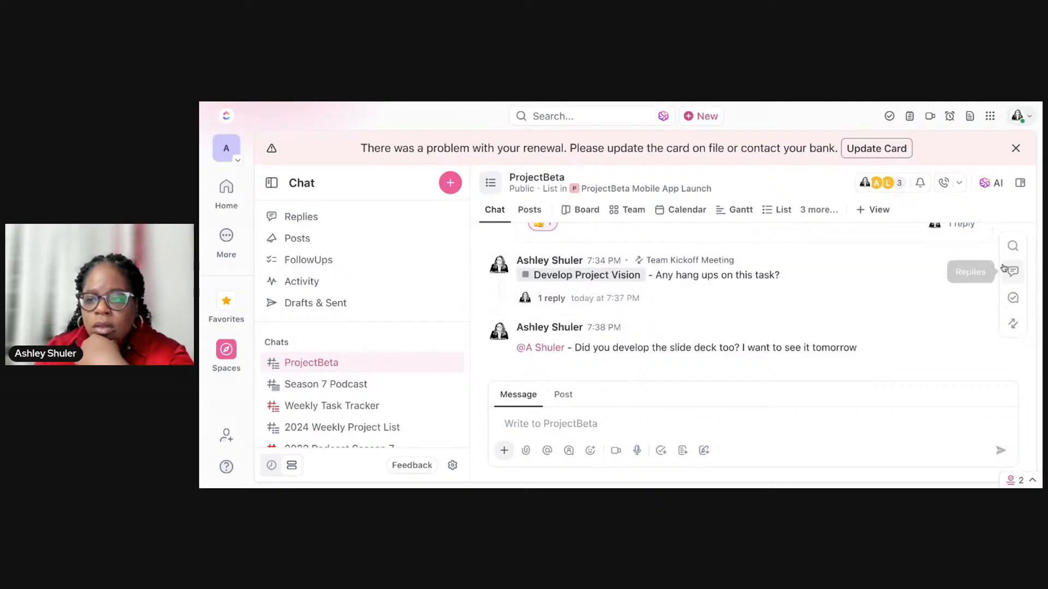
pyautogui.moveTo(951, 265)
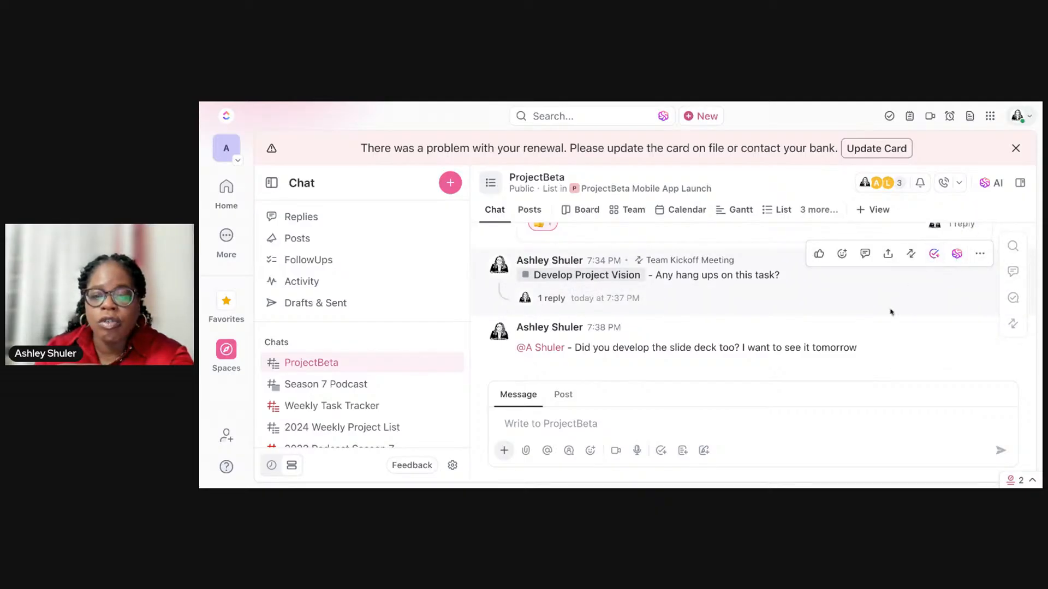
# Step: Send the ProjectBeta message "What about writing a project brief?" followed by a mention of the other teammate
pyautogui.click(825, 425)
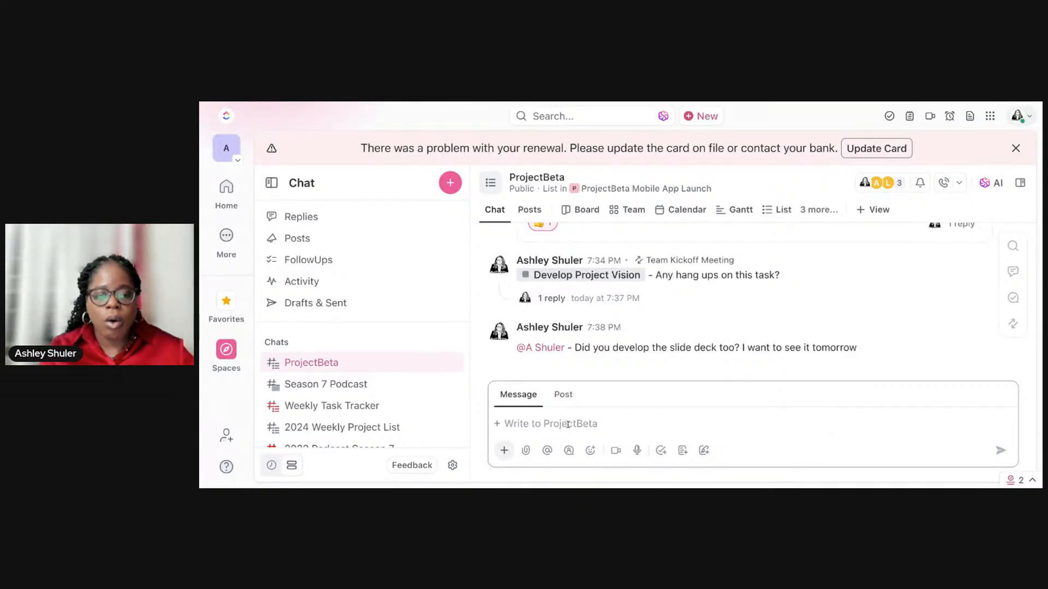
pyautogui.write('What about ')
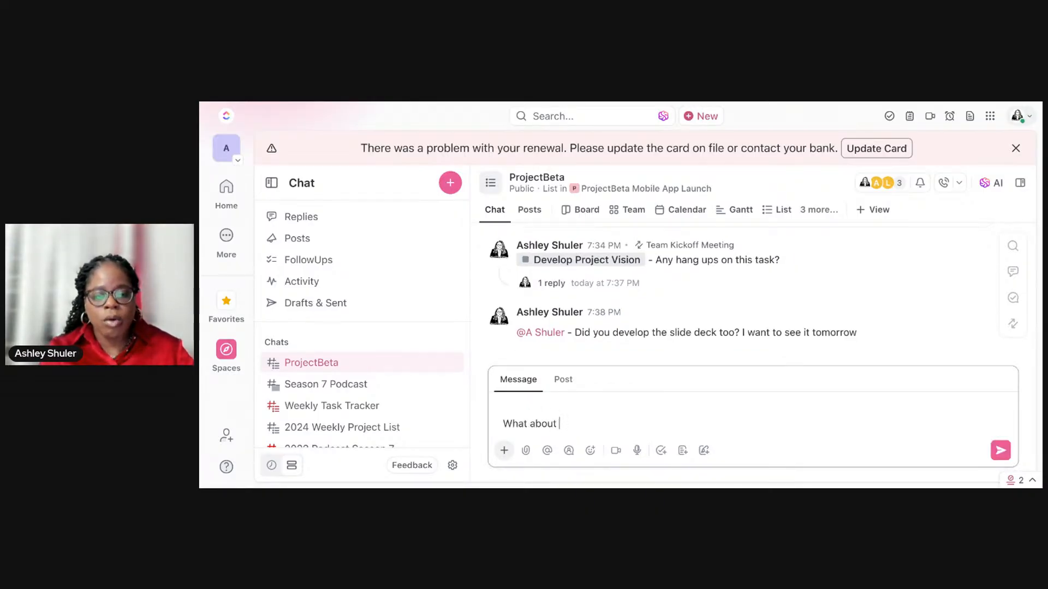
pyautogui.write('writing a project brief? @li')
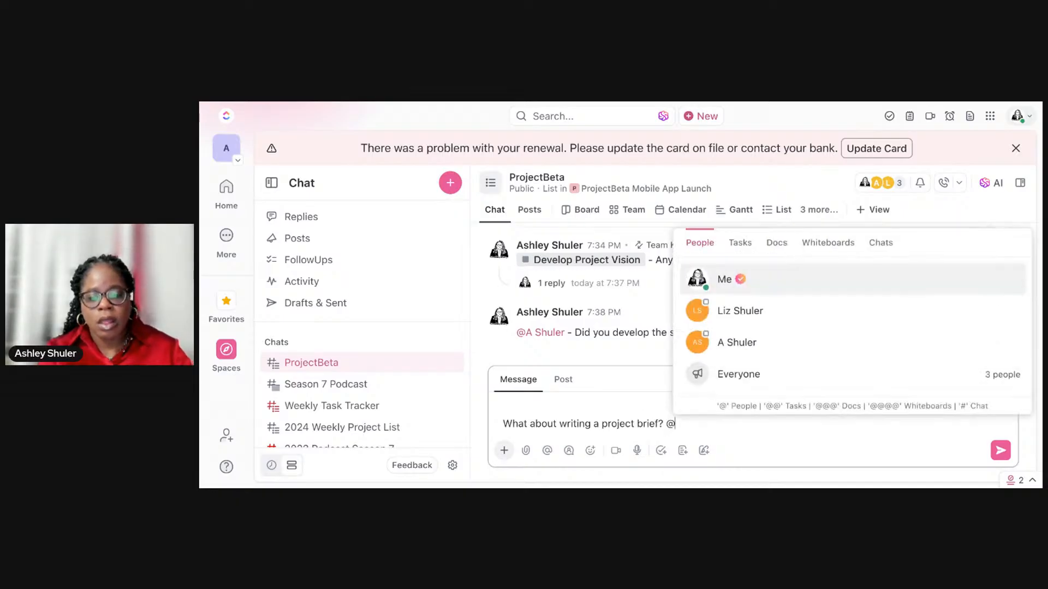
pyautogui.press('Return')
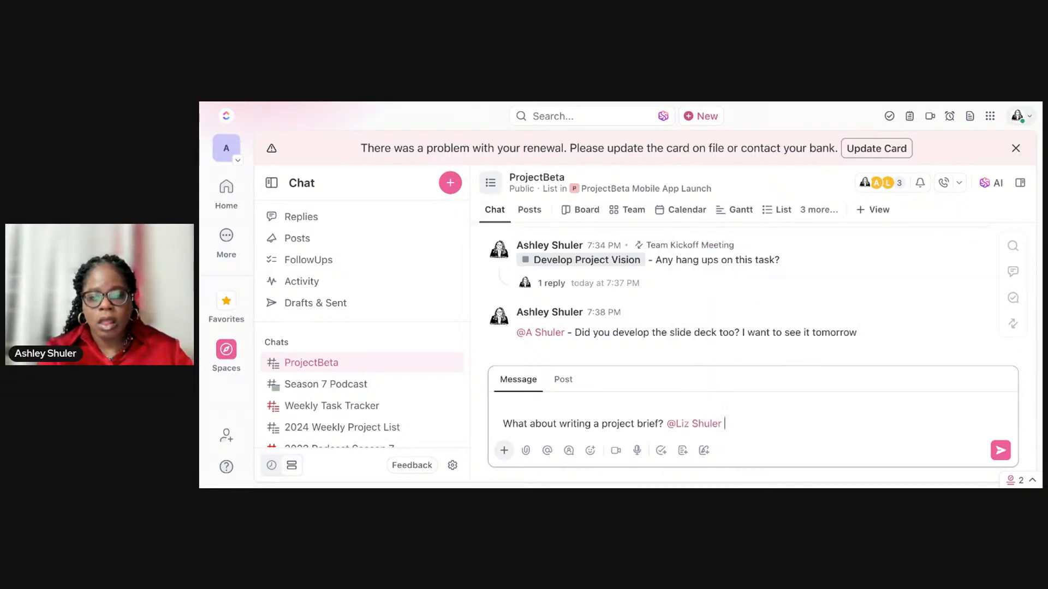
pyautogui.press('Return')
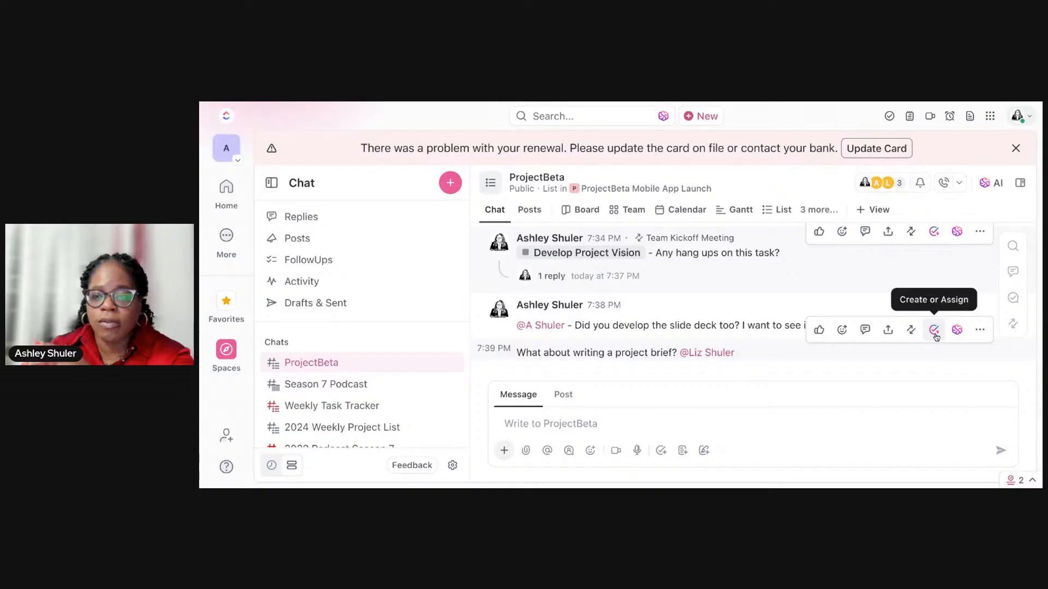
# Step: Dismiss the renewal payment banner and reload the page
pyautogui.click(1015, 148)
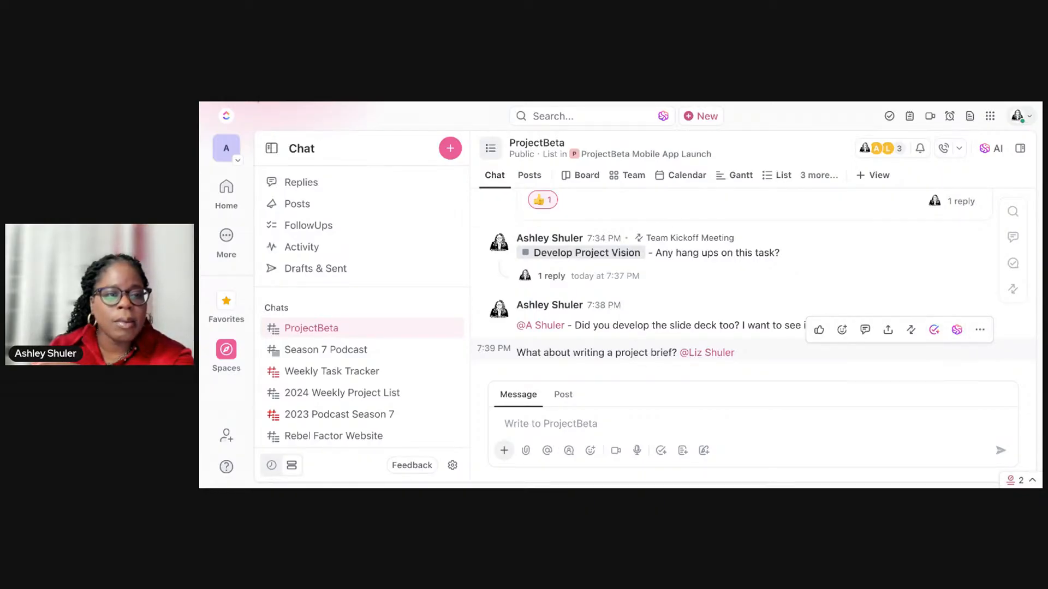
pyautogui.hotkey('ctrl', 'r')
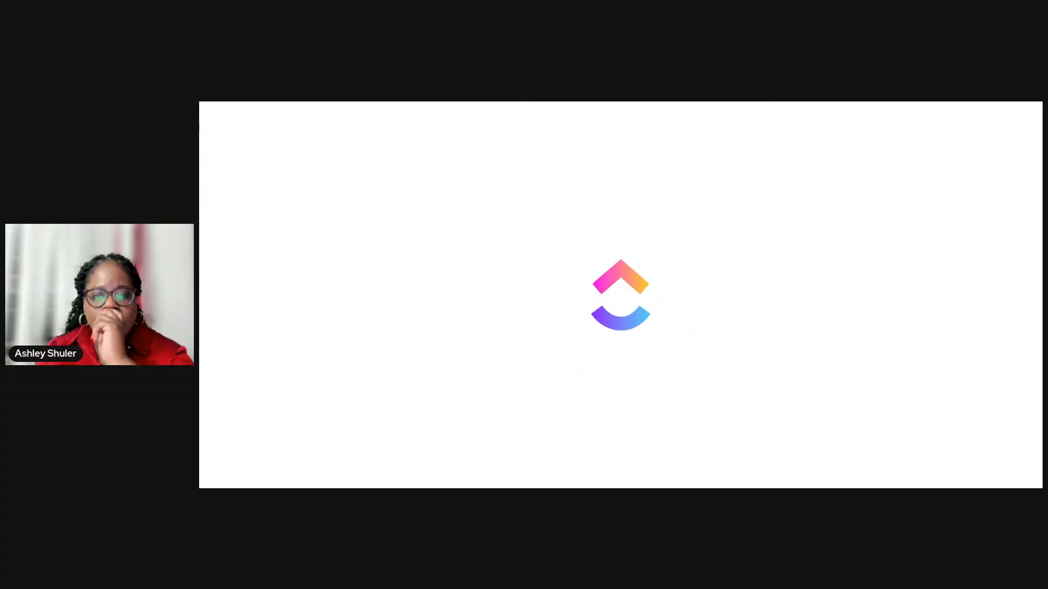
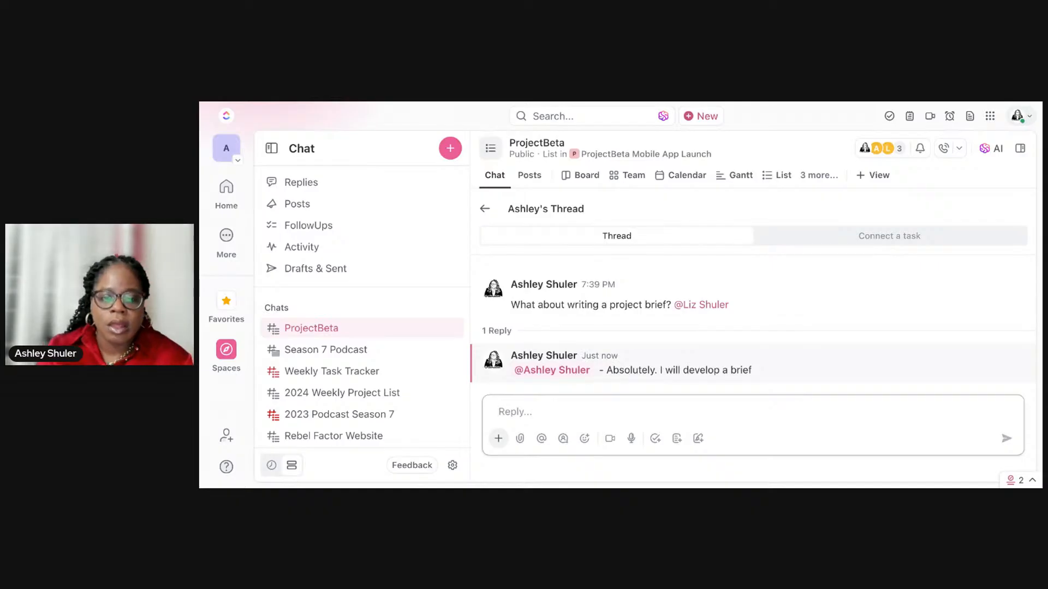
# Step: Add a thumbs-up reaction to the project brief message, and open its Share message dialog and close it without sharing
pyautogui.moveTo(652, 310)
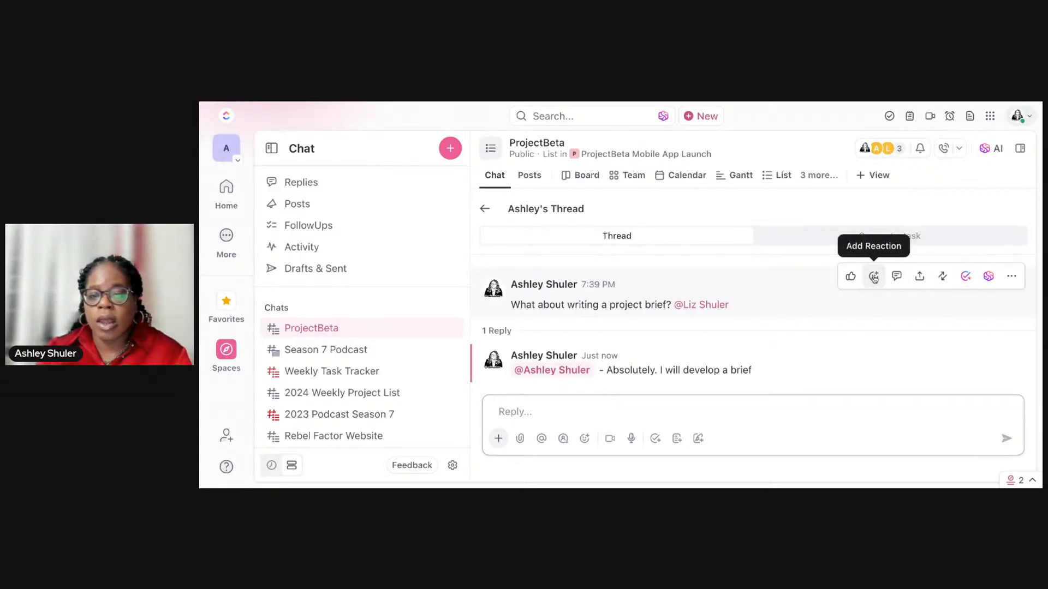
pyautogui.click(851, 276)
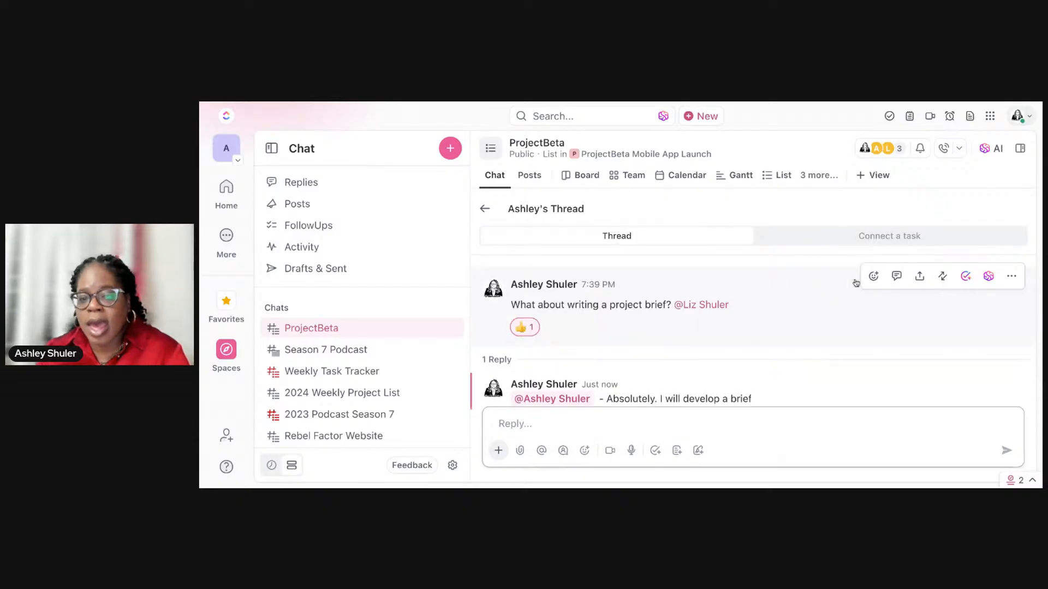
pyautogui.click(919, 276)
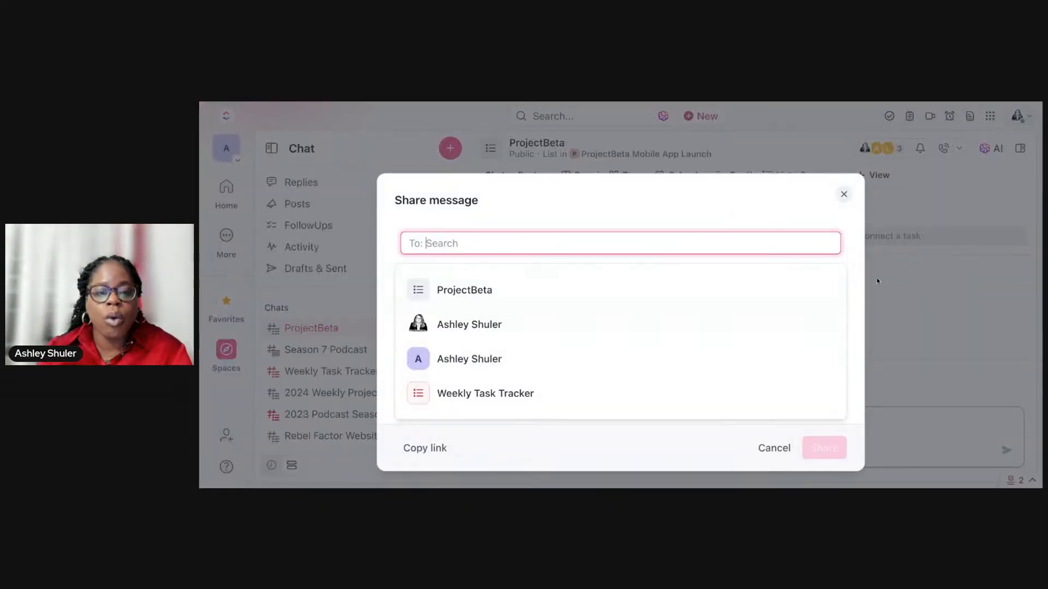
pyautogui.click(843, 194)
pyautogui.moveTo(832, 283)
pyautogui.scroll(-1, 833, 284)
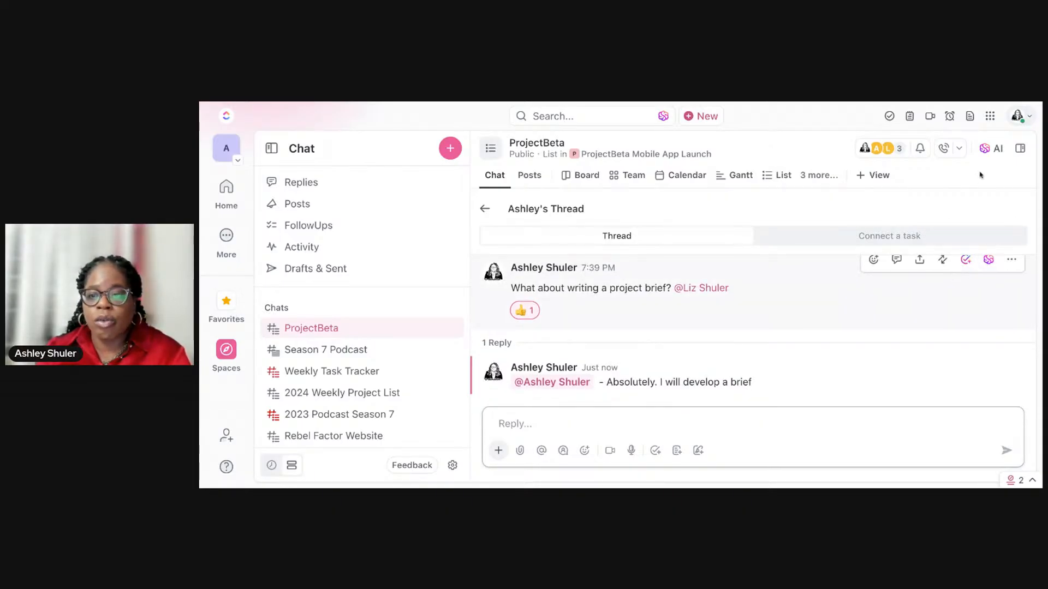
# Step: Open the AI assistant for the ProjectBeta chat and ask the suggested question about the status of the mentioned project brief
pyautogui.click(984, 153)
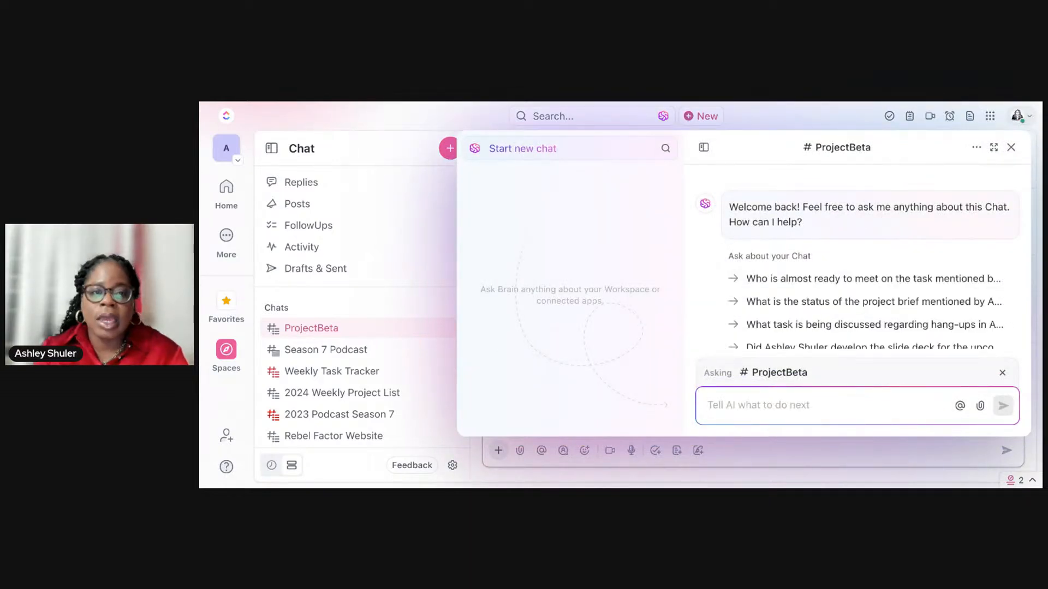
pyautogui.scroll(-1, 878, 255)
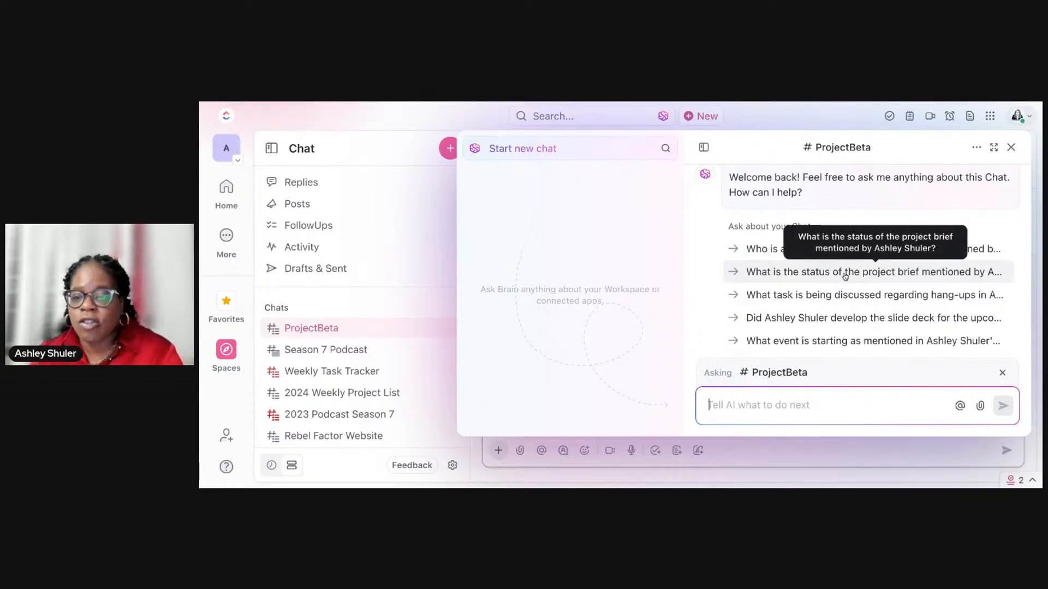
pyautogui.scroll(-1, 845, 277)
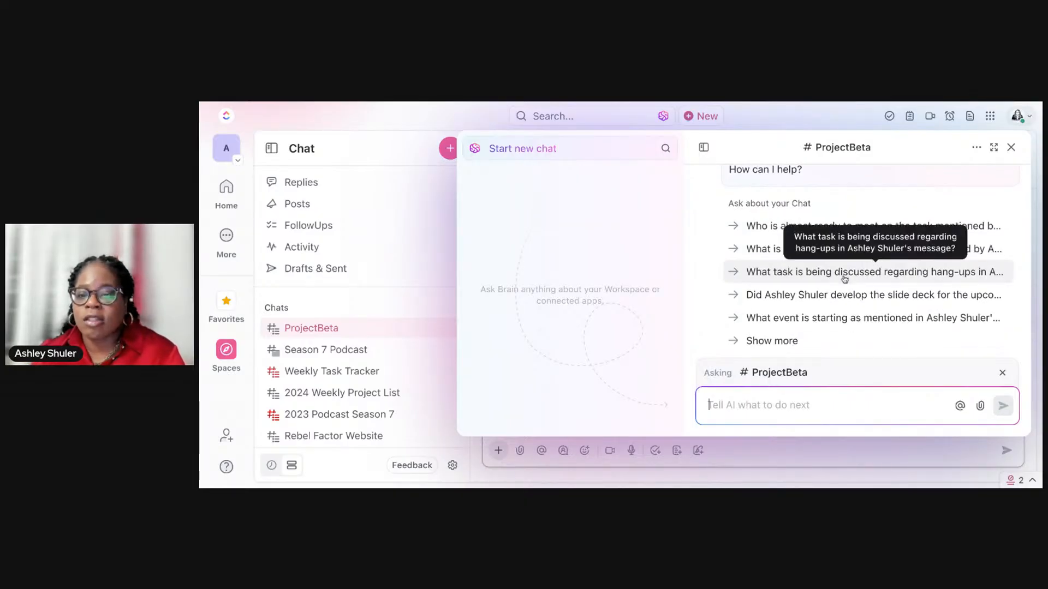
pyautogui.scroll(-1, 844, 276)
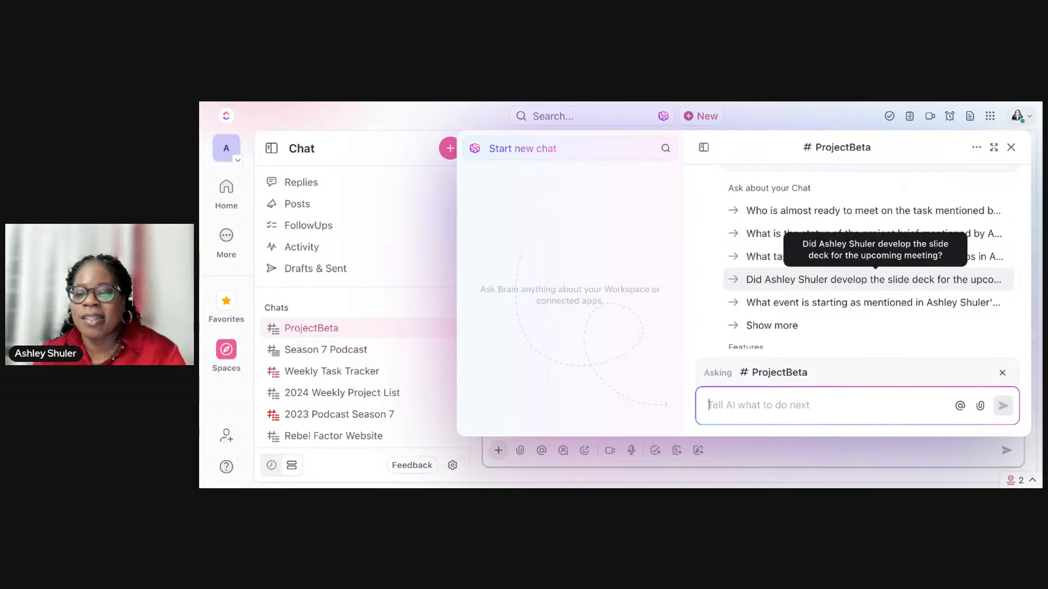
pyautogui.scroll(-1, 867, 282)
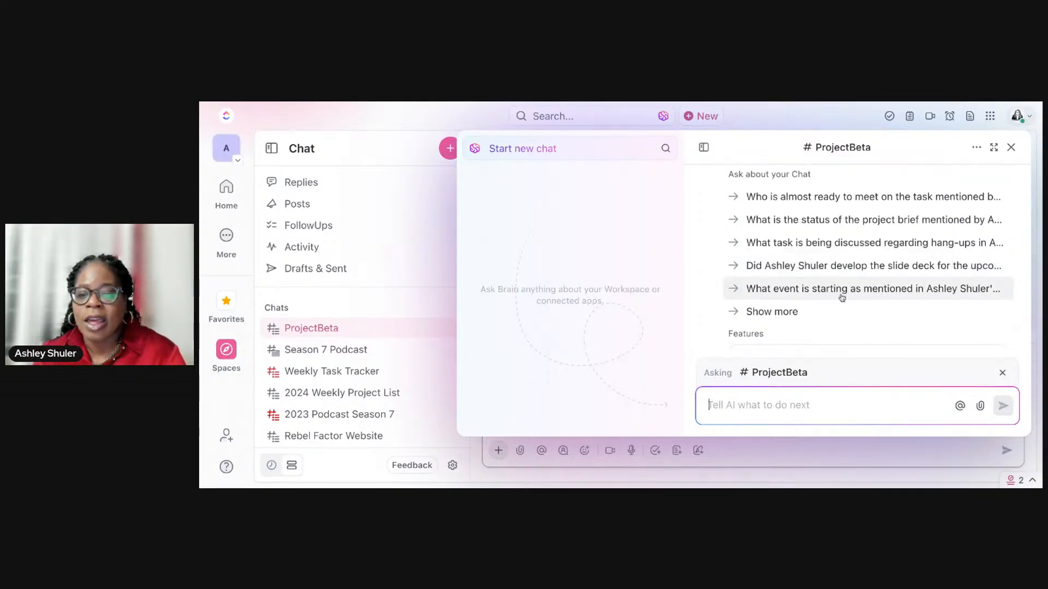
pyautogui.scroll(3, 842, 298)
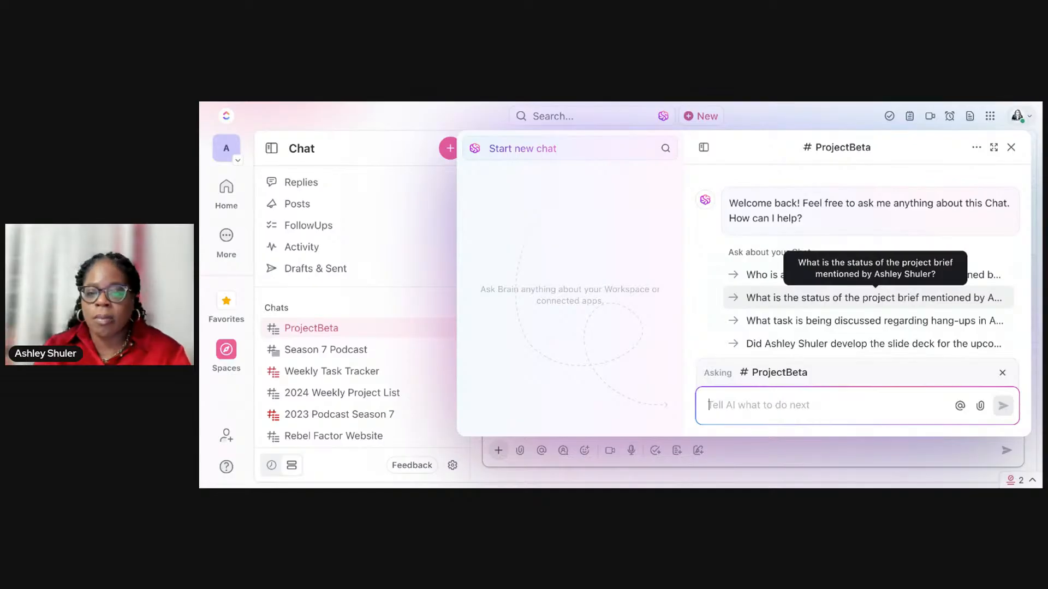
pyautogui.click(875, 297)
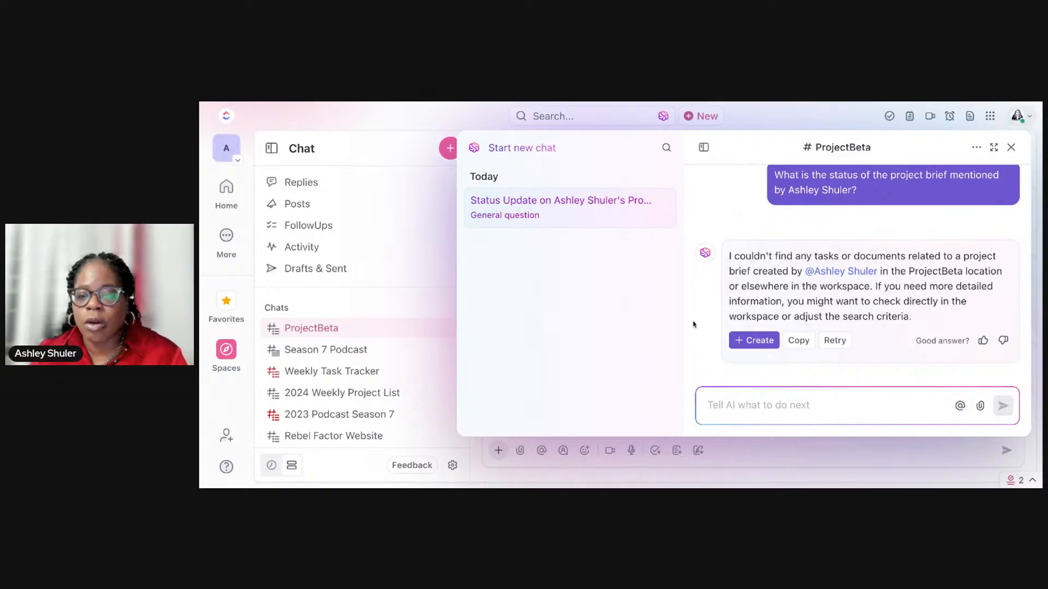
# Step: Start a new task from the AI answer and name it "Project Brief"
pyautogui.click(762, 343)
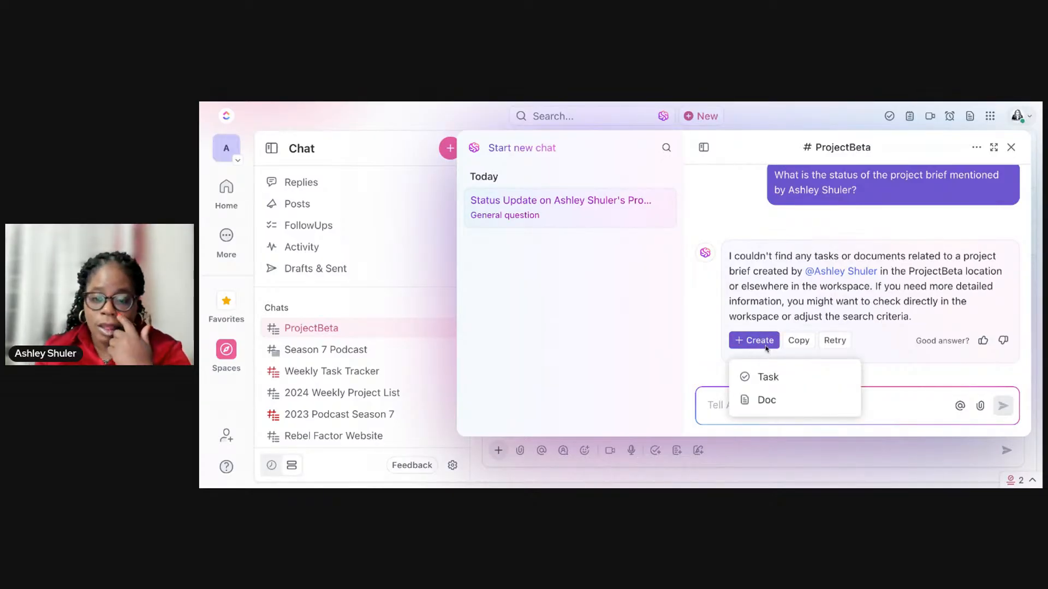
pyautogui.click(769, 376)
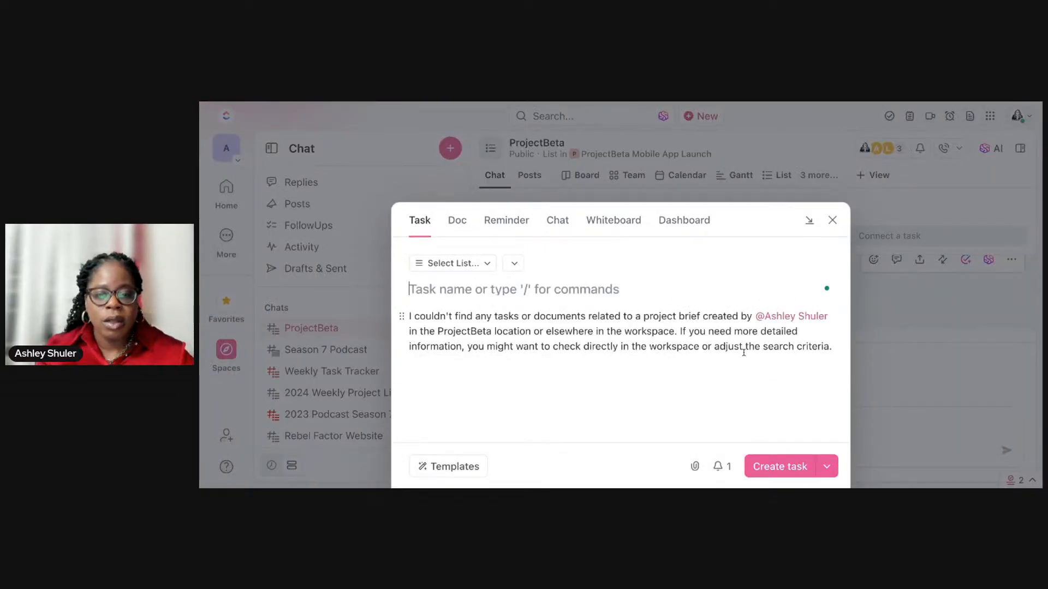
pyautogui.write('Project ')
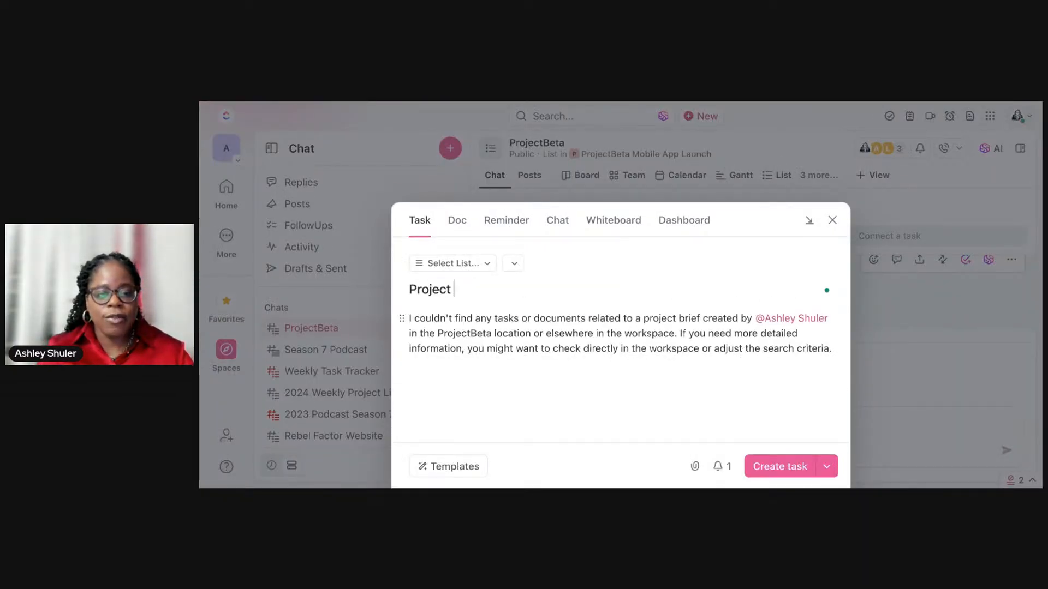
pyautogui.write('Brfi')
pyautogui.press('BackSpace')
pyautogui.write('ief')
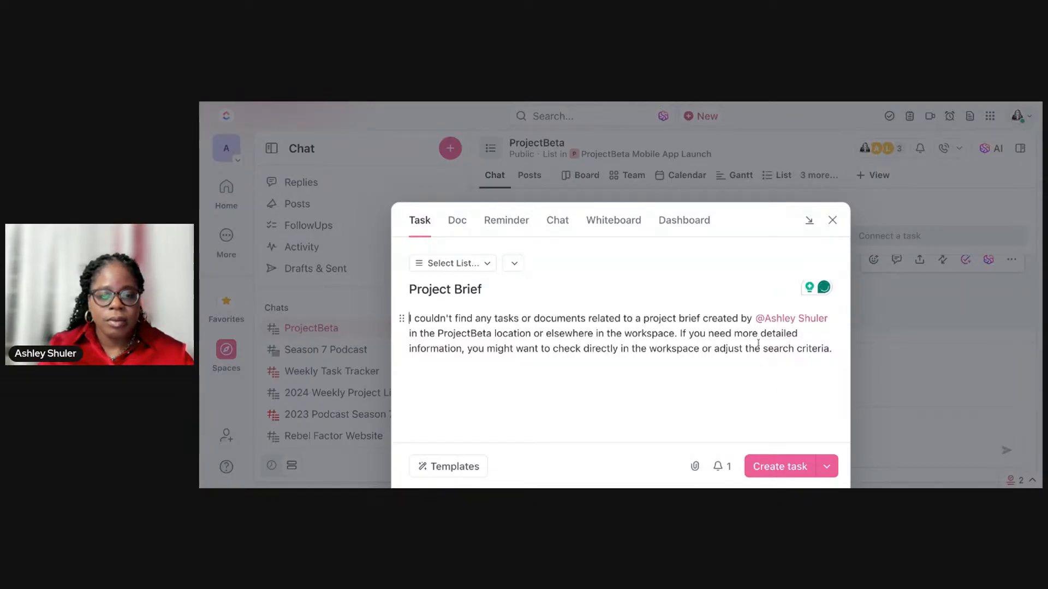
# Step: Replace the copied AI answer in the task description with "Develop Project Brief" and add a new line below it
pyautogui.moveTo(409, 318); pyautogui.dragTo(763, 342)
pyautogui.write('Deve')
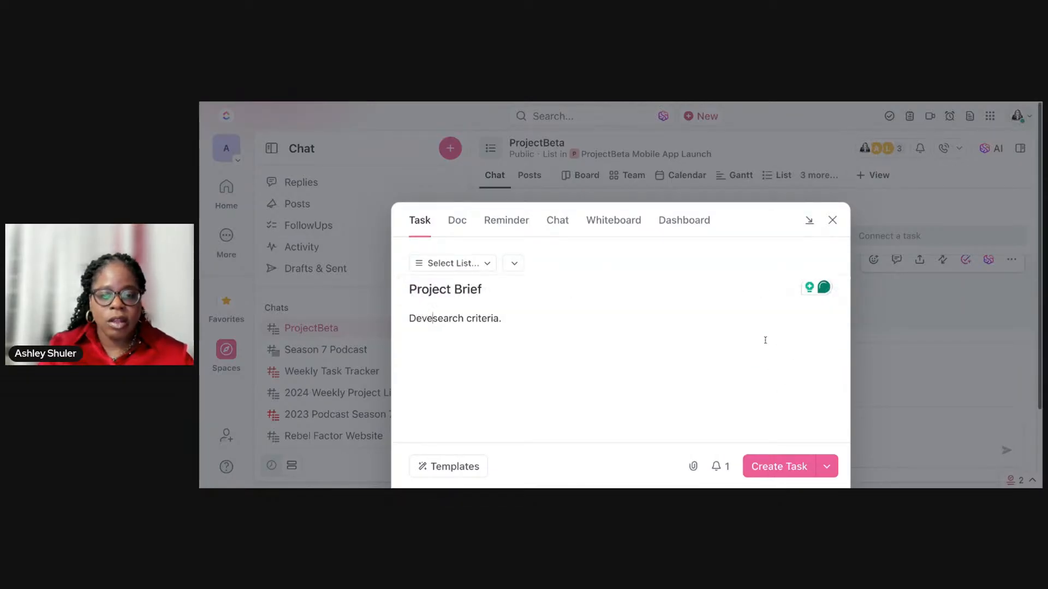
pyautogui.hotkey('ctrl', 'a')
pyautogui.write('Dev')
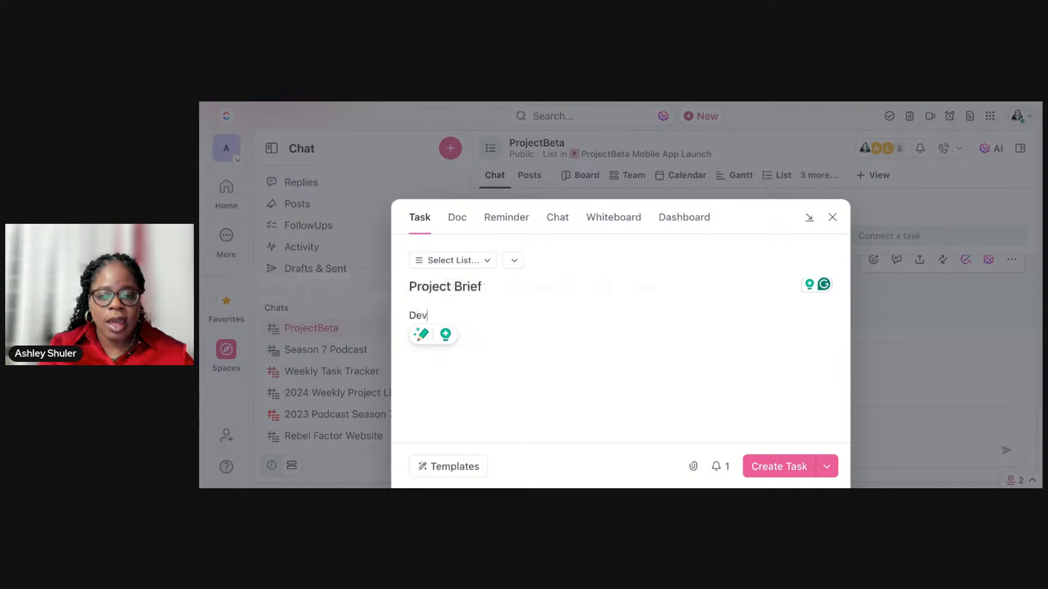
pyautogui.write('elop Project B')
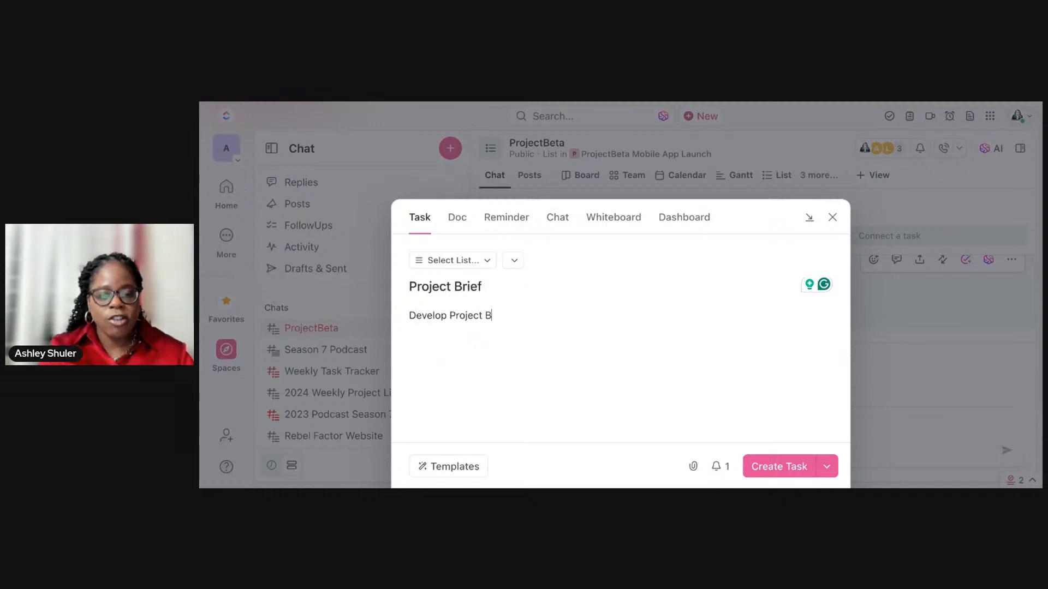
pyautogui.write('rief')
pyautogui.press('Return')
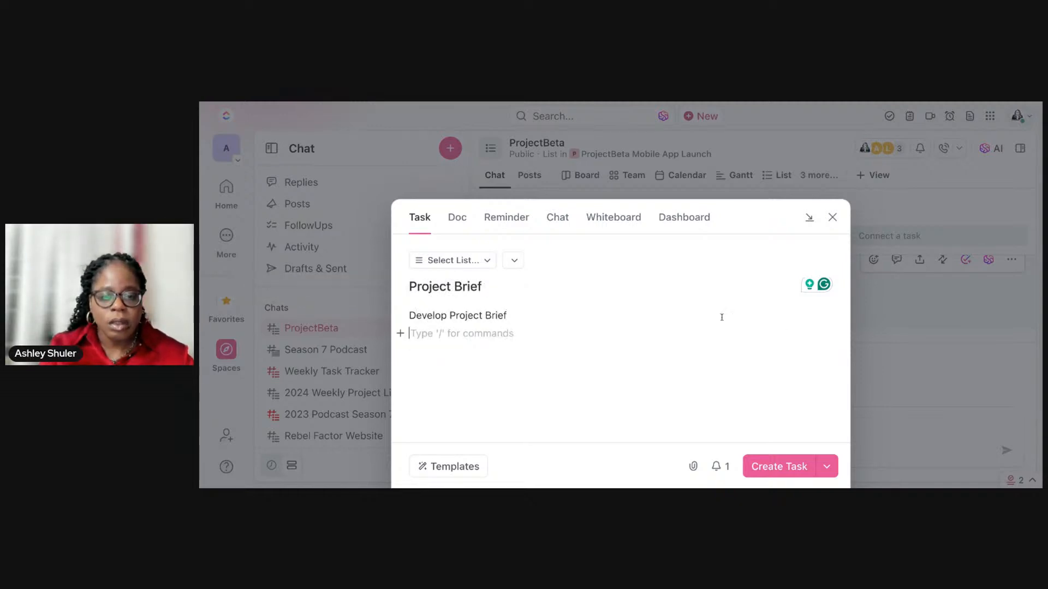
pyautogui.click(401, 334)
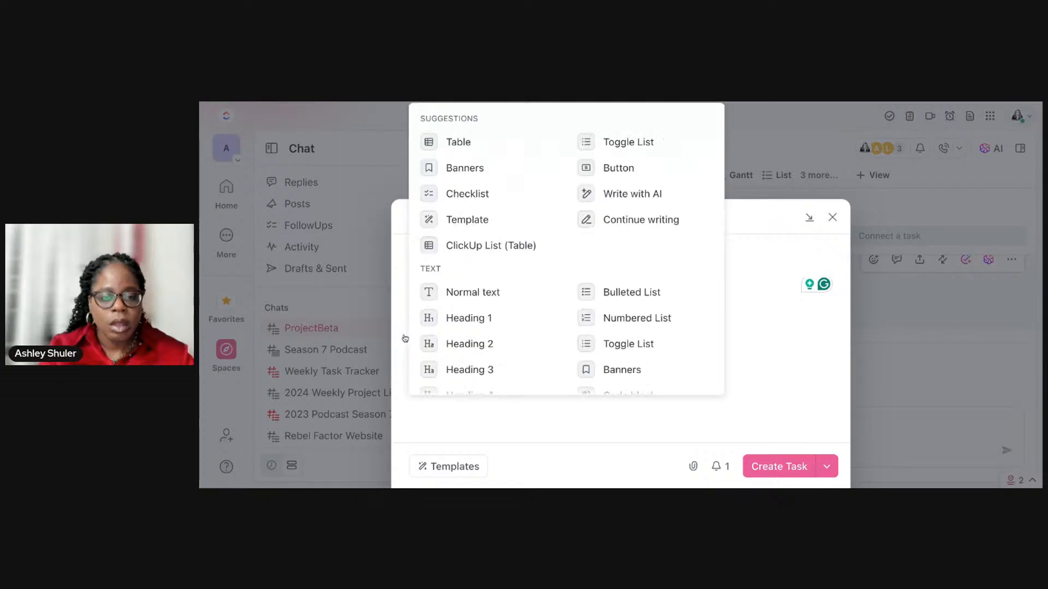
pyautogui.click(528, 420)
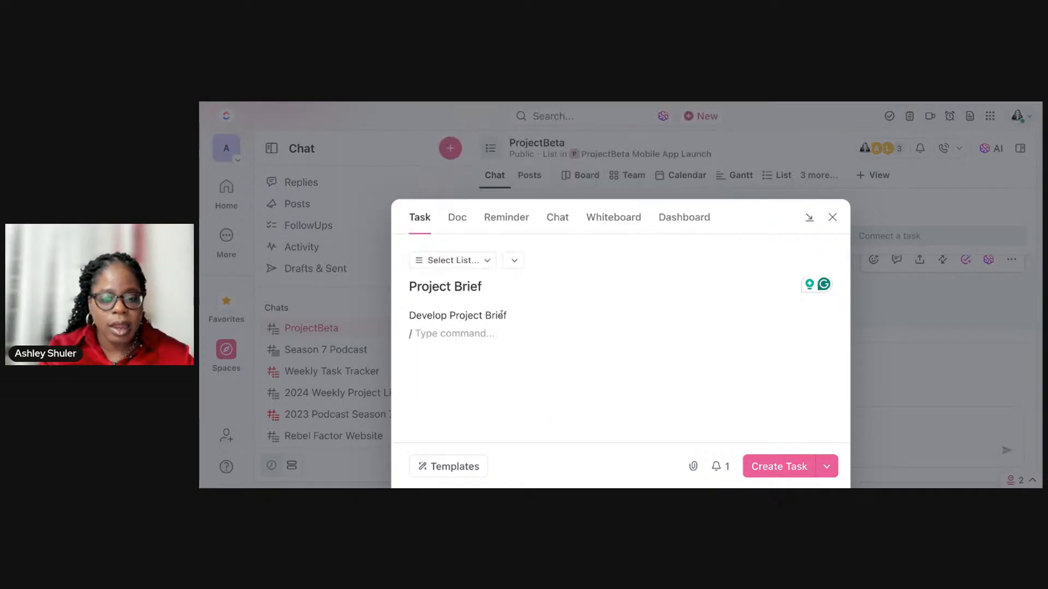
# Step: Start an AI prompt on the description line "Develop Project Brief" with "Create a summary on a project brief for a mobile app."
pyautogui.moveTo(510, 316); pyautogui.dragTo(377, 312)
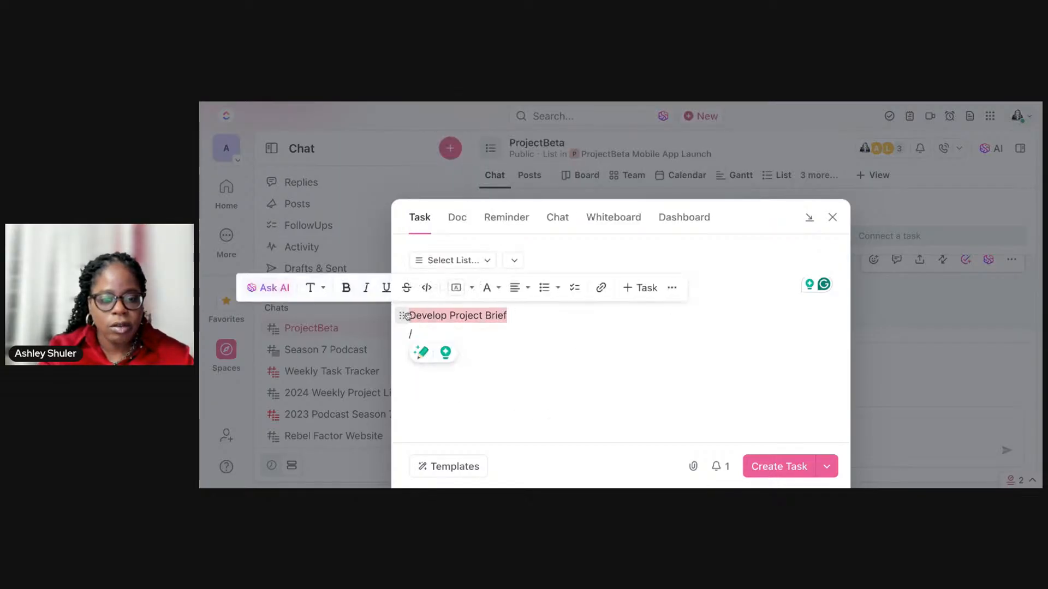
pyautogui.click(271, 288)
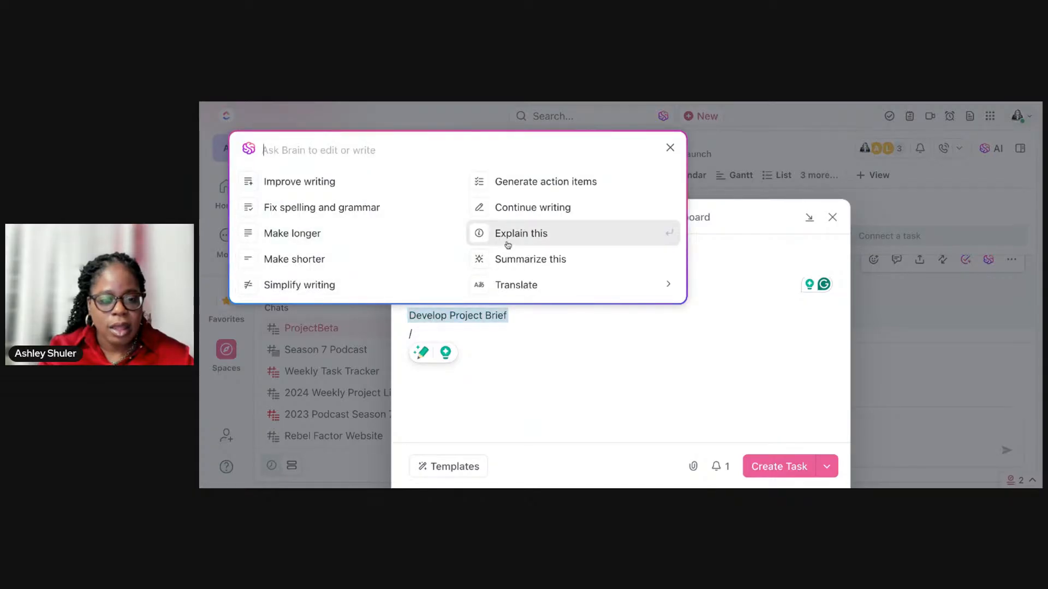
pyautogui.write('Cr')
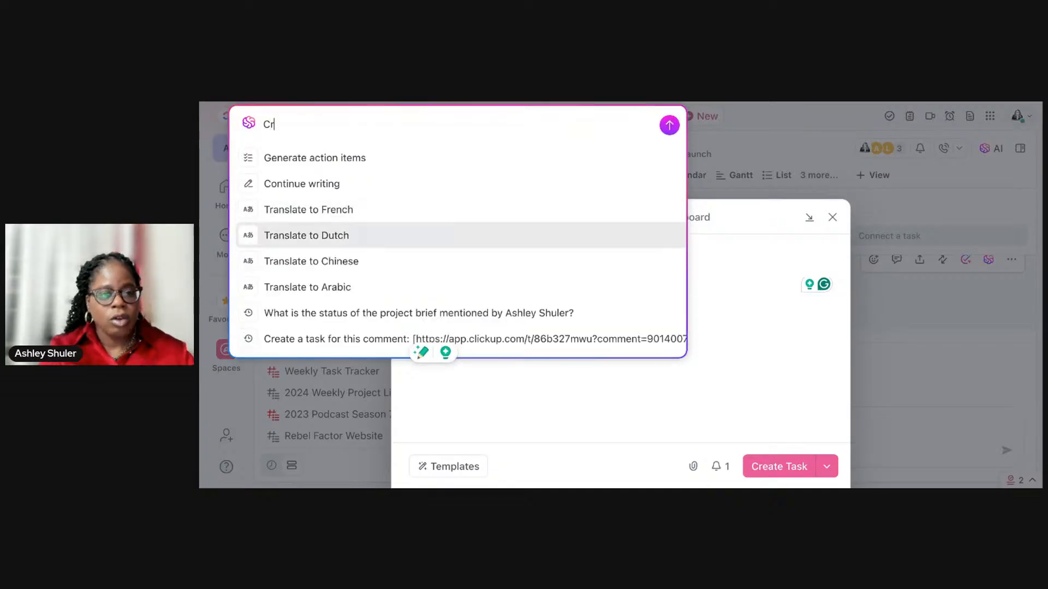
pyautogui.write('eate a')
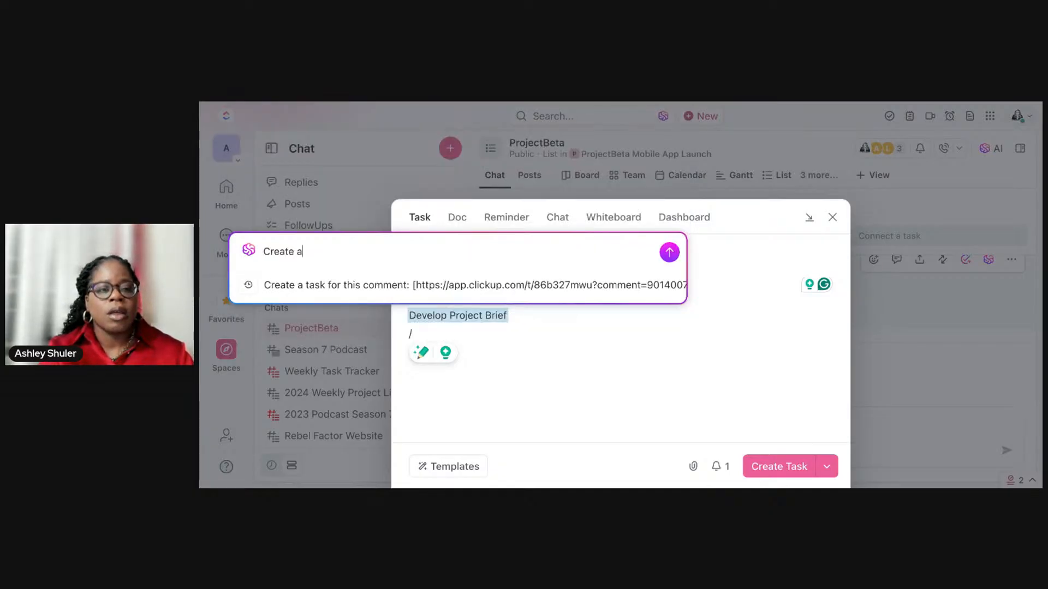
pyautogui.write(' summary on')
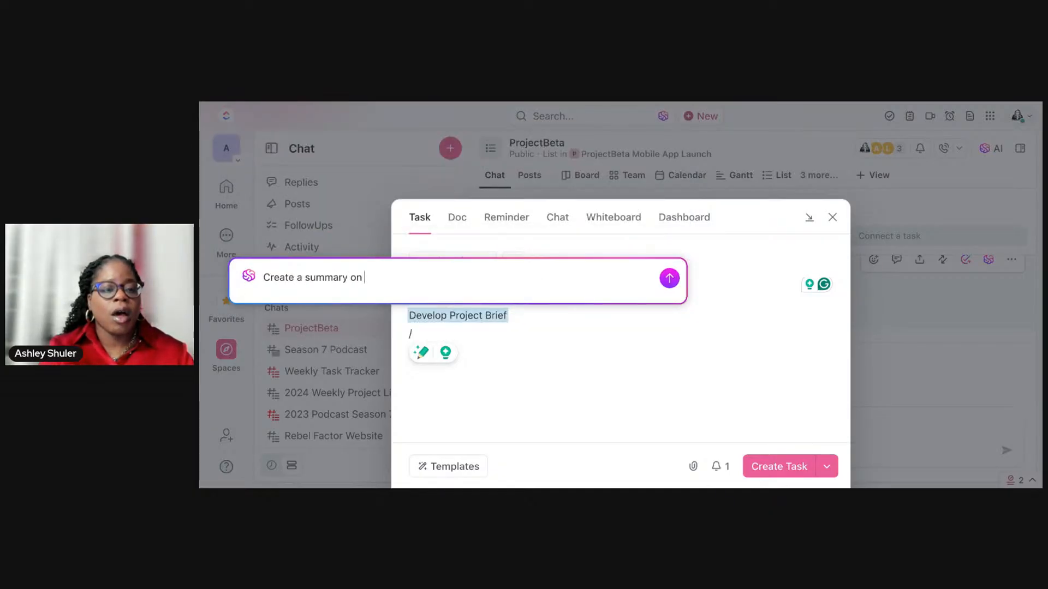
pyautogui.write(' a project b')
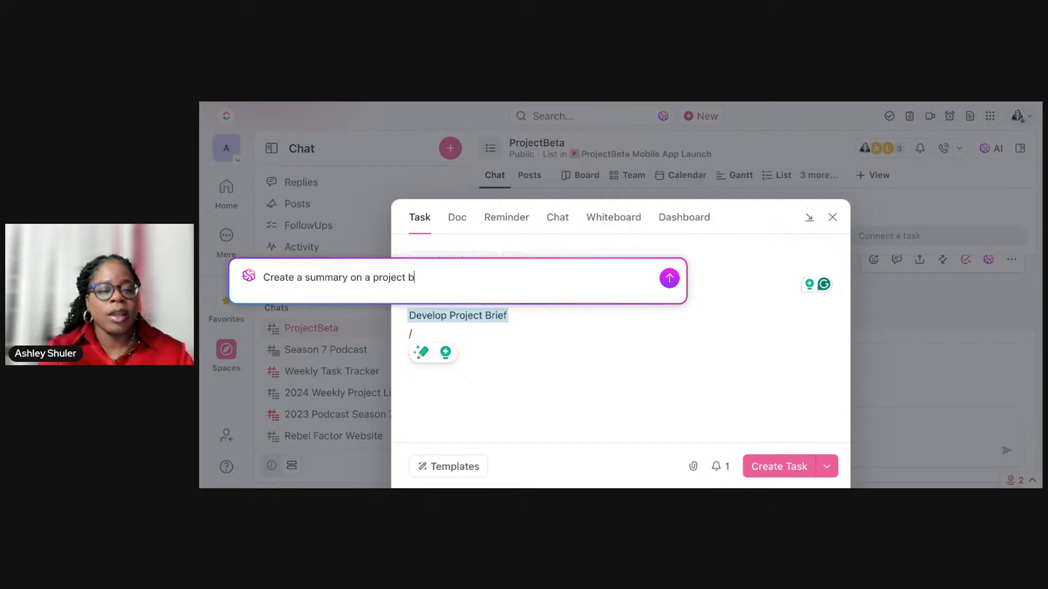
pyautogui.write('rief for a')
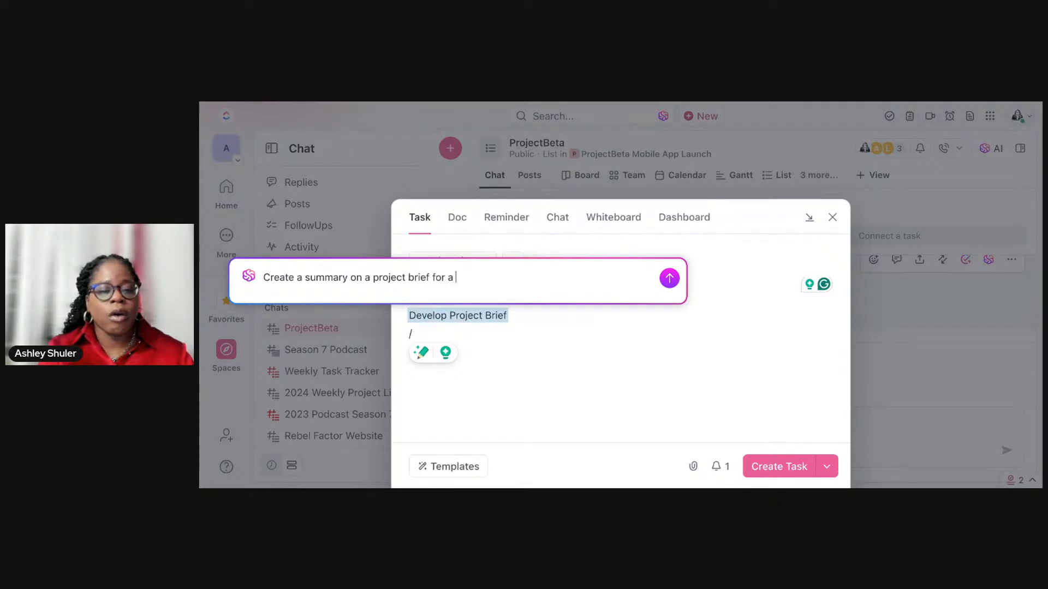
pyautogui.write(' m')
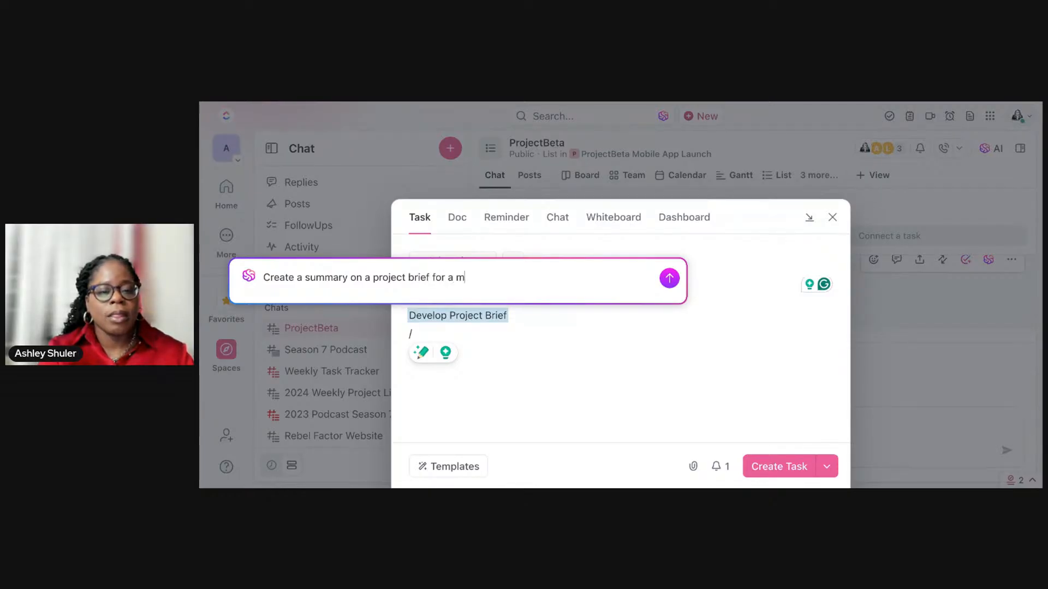
pyautogui.write('obile app. Plea')
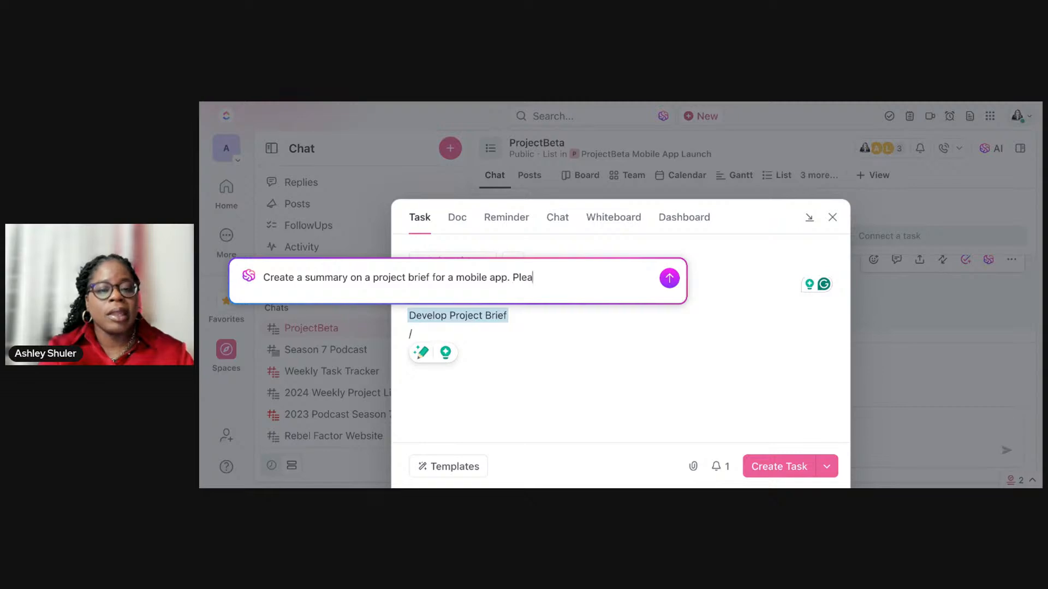
pyautogui.write('se include')
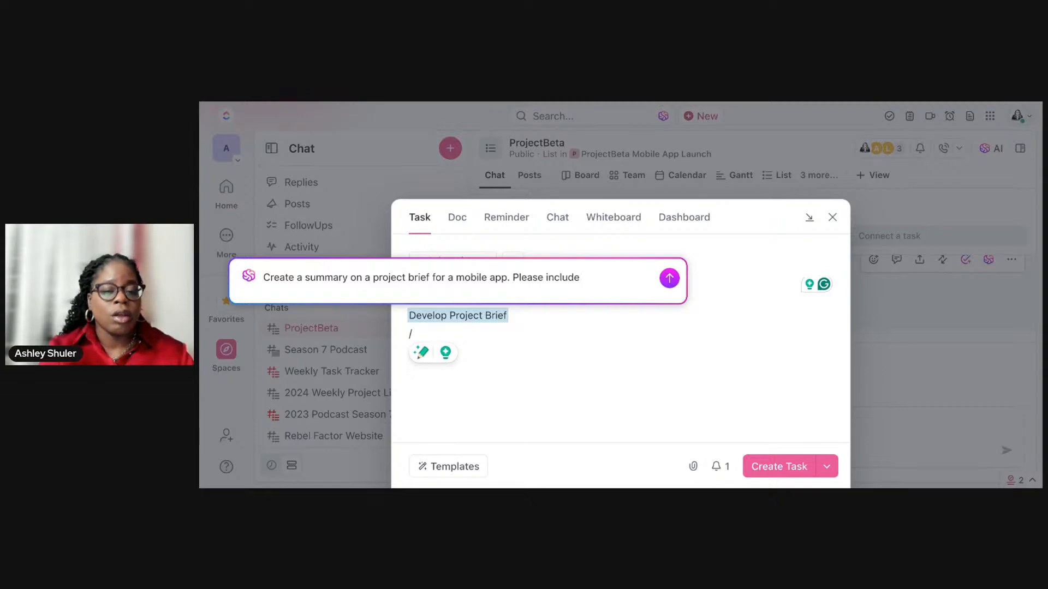
pyautogui.write(' goals and objec')
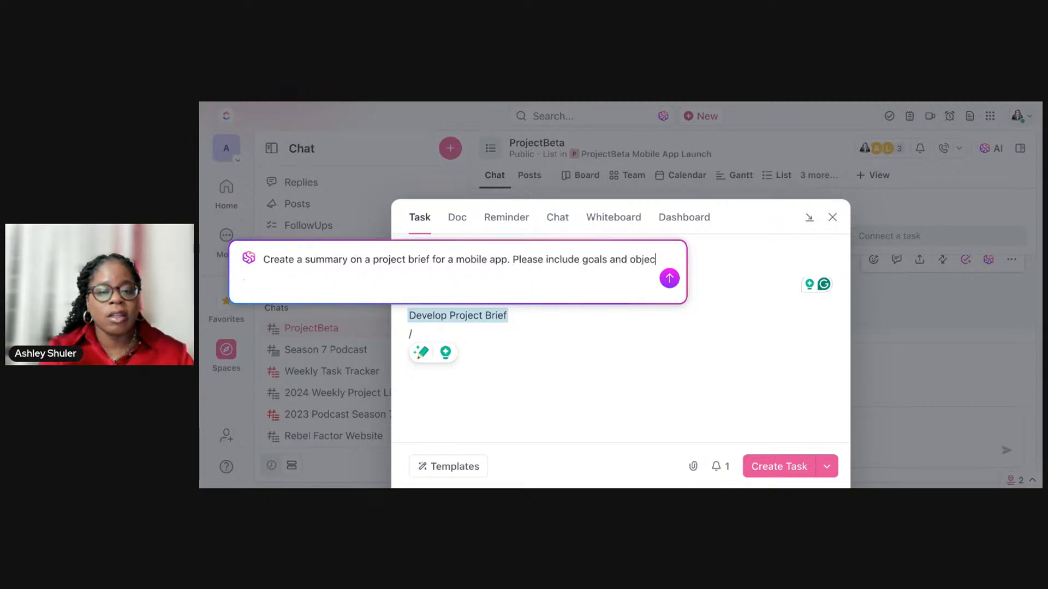
pyautogui.write('tives and key requirements')
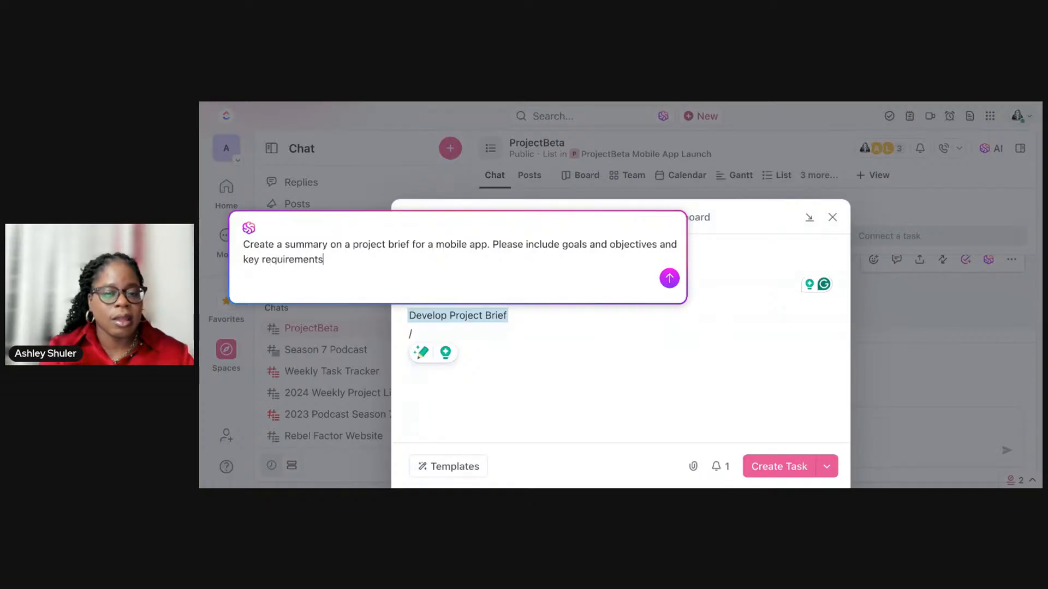
# Step: Complete the AI prompt with "Please include goals and objectives and key requirements", submit it and insert the answer below the description line
pyautogui.press('Return')
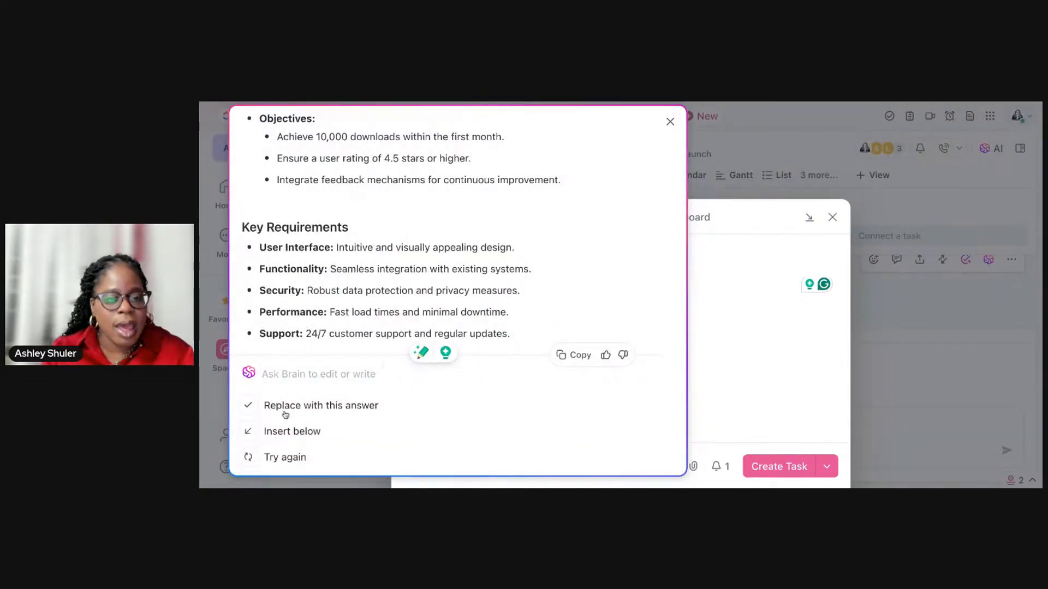
pyautogui.click(249, 431)
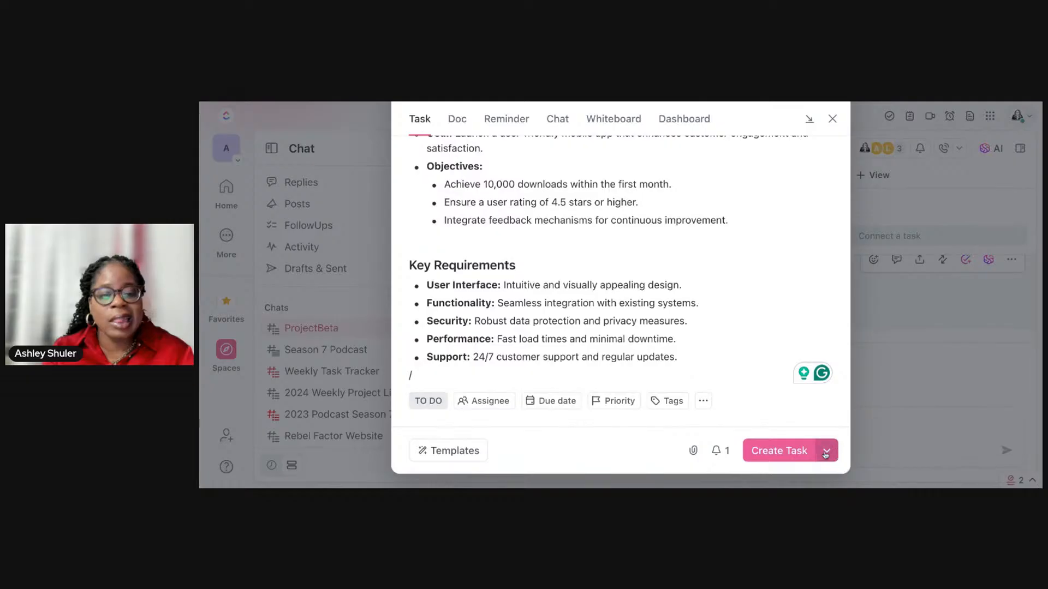
# Step: Create the "Project Brief" task in the ProjectBeta list with its Project Phase set to The Foundation
pyautogui.click(789, 453)
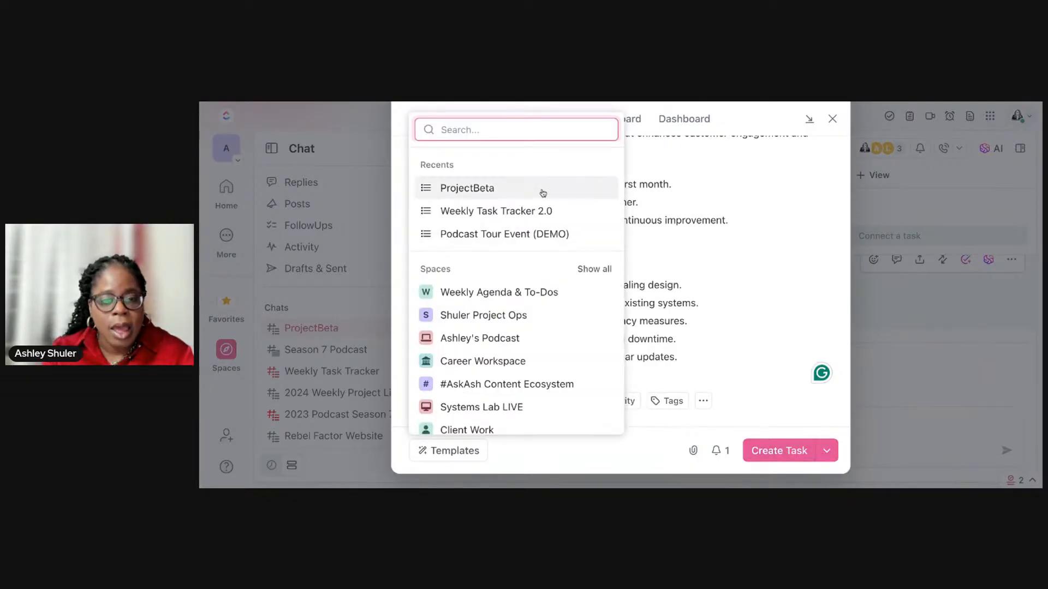
pyautogui.click(545, 194)
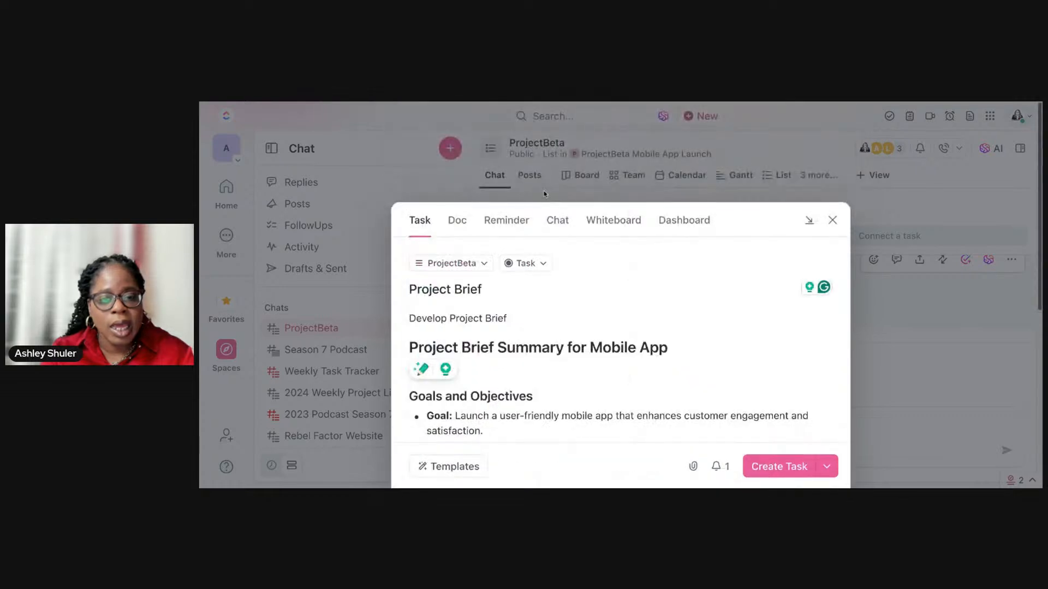
pyautogui.scroll(-3, 708, 344)
pyautogui.scroll(-5, 709, 342)
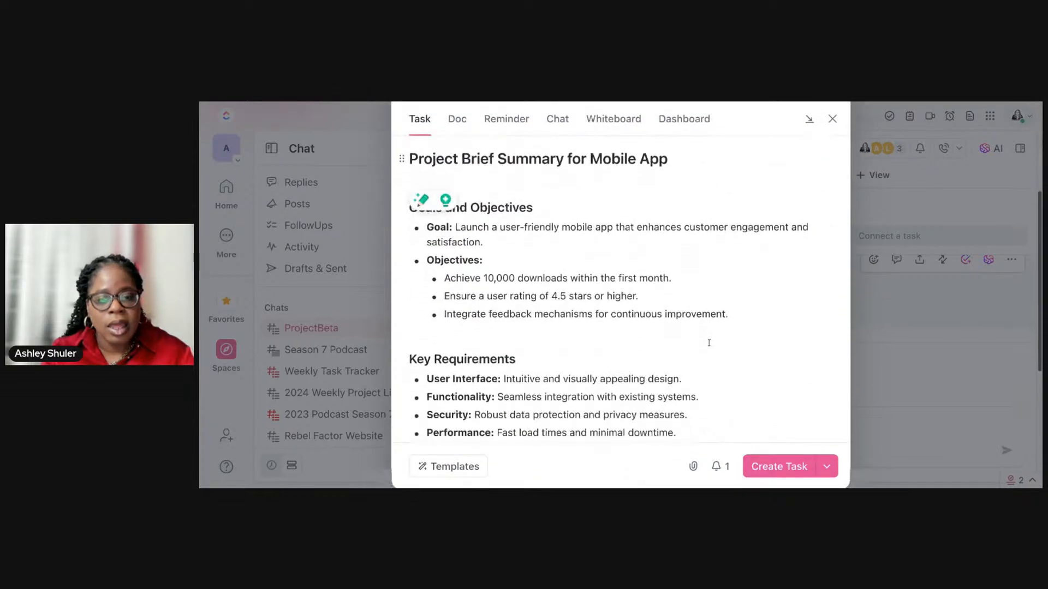
pyautogui.scroll(-1, 709, 344)
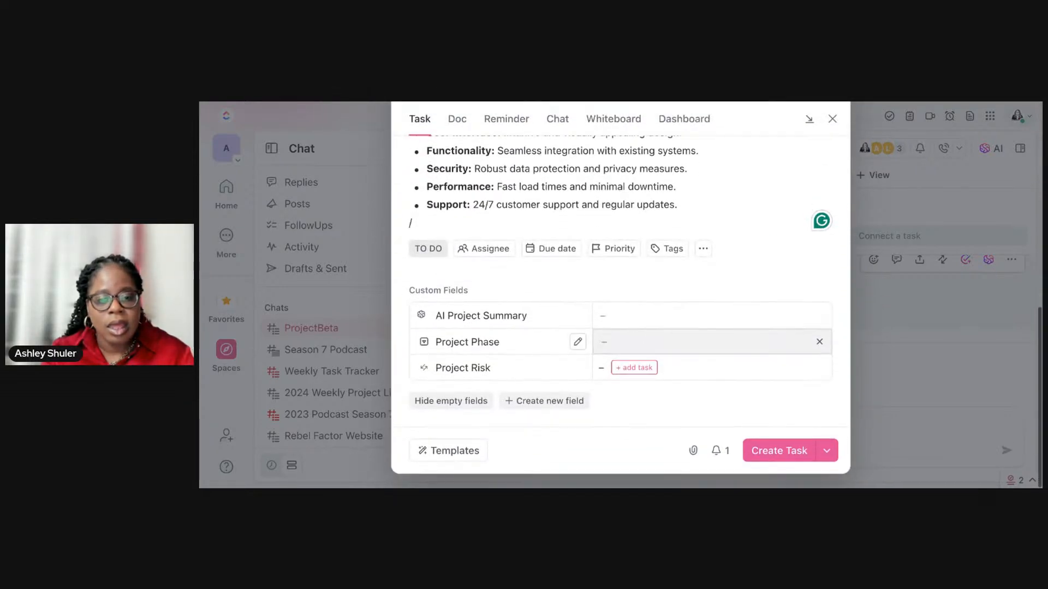
pyautogui.click(629, 343)
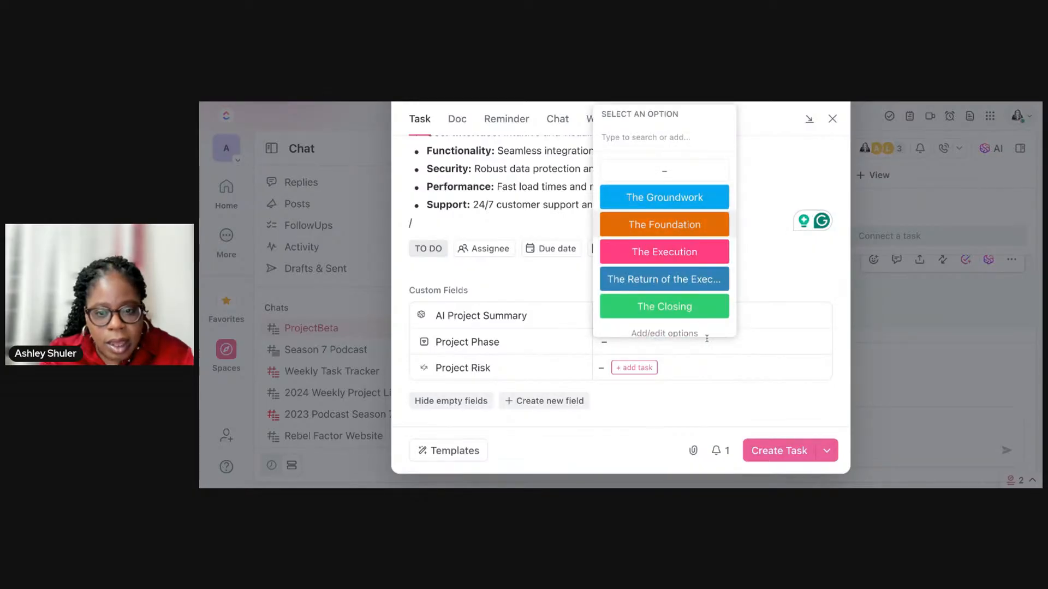
pyautogui.click(671, 225)
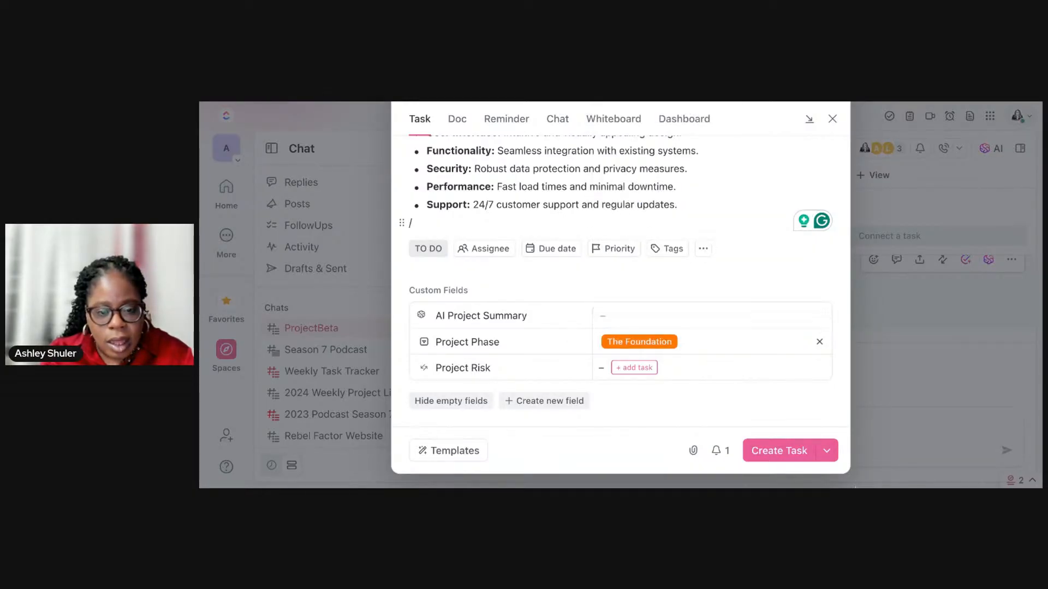
pyautogui.click(787, 450)
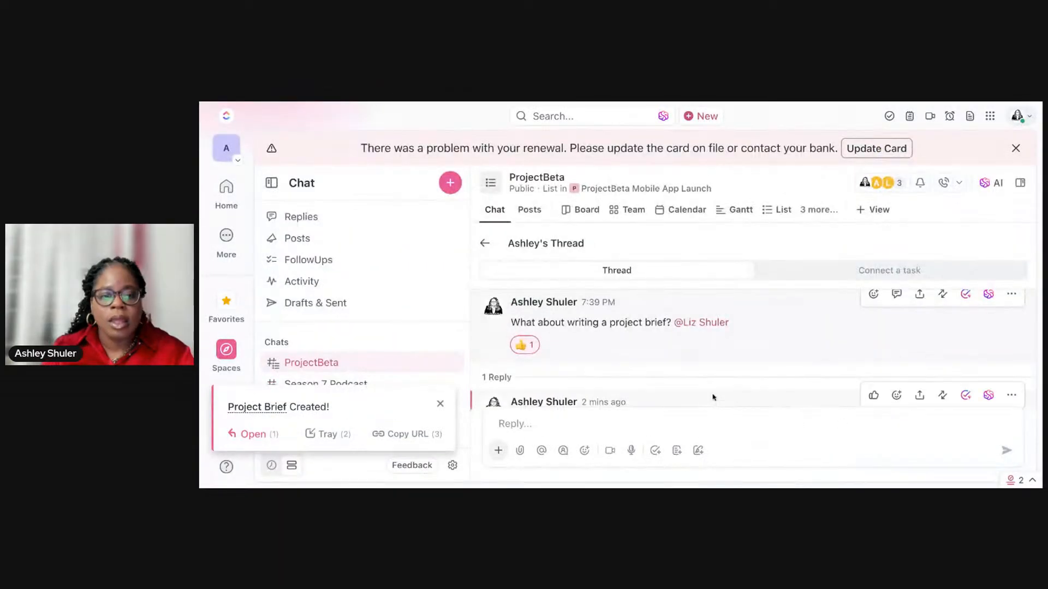
# Step: Start a reply in the thread and dismiss the notification about the created task
pyautogui.click(683, 416)
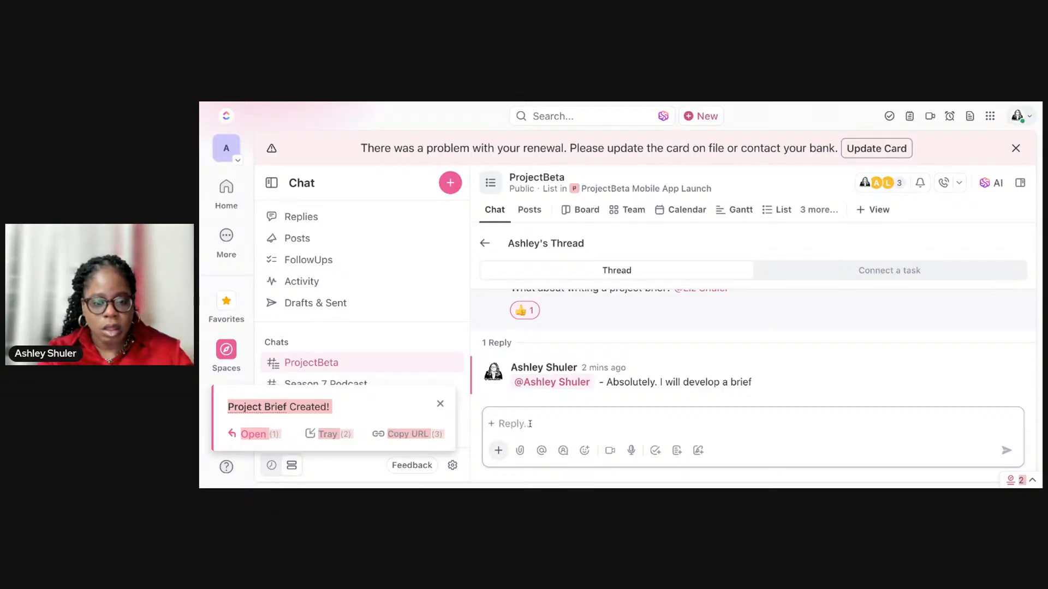
pyautogui.click(440, 404)
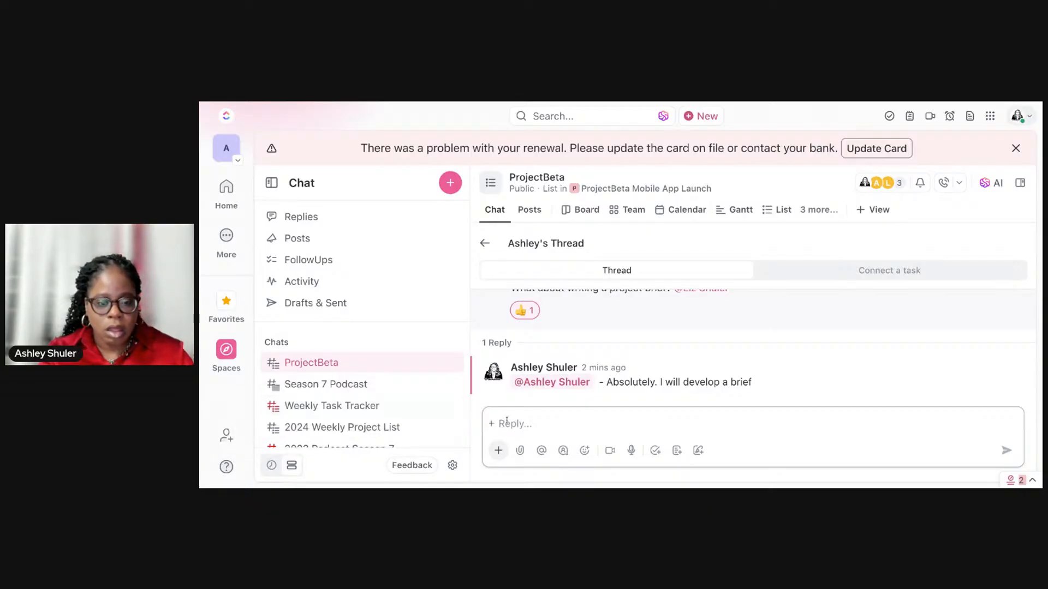
pyautogui.write('/')
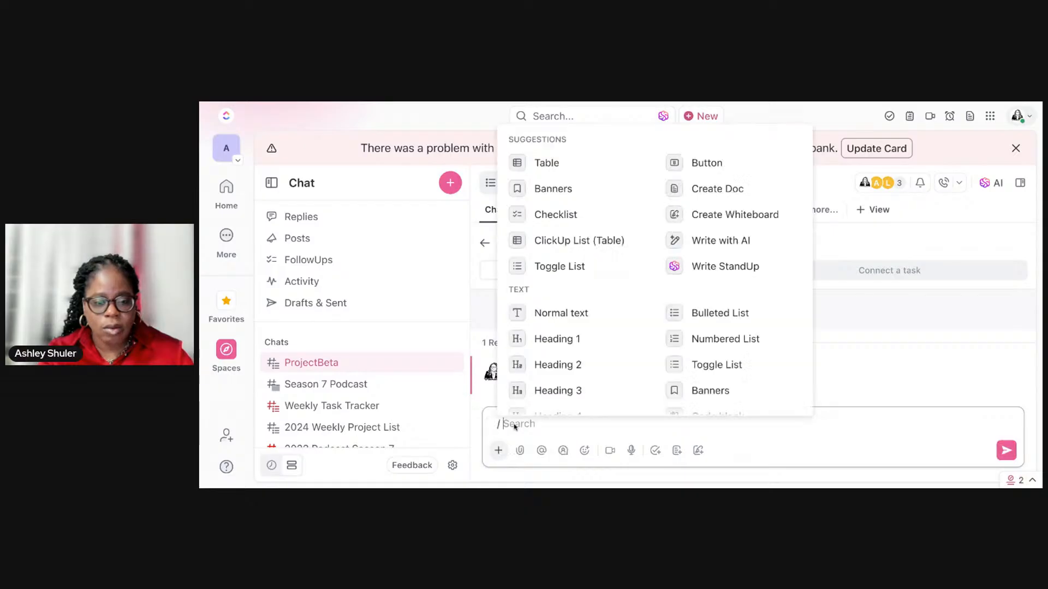
pyautogui.press('Escape')
pyautogui.click(520, 424)
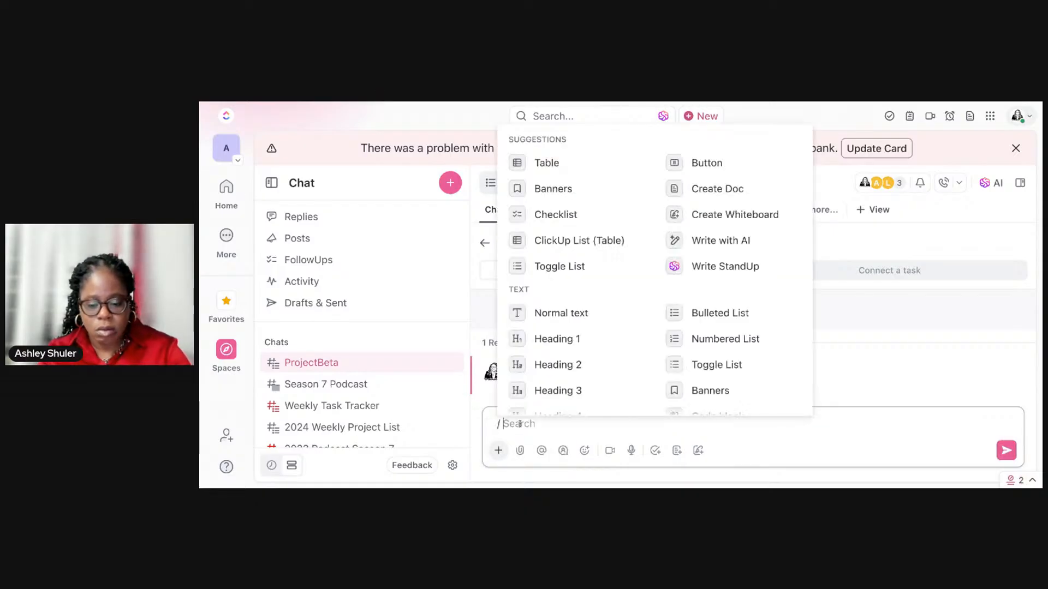
pyautogui.press('BackSpace')
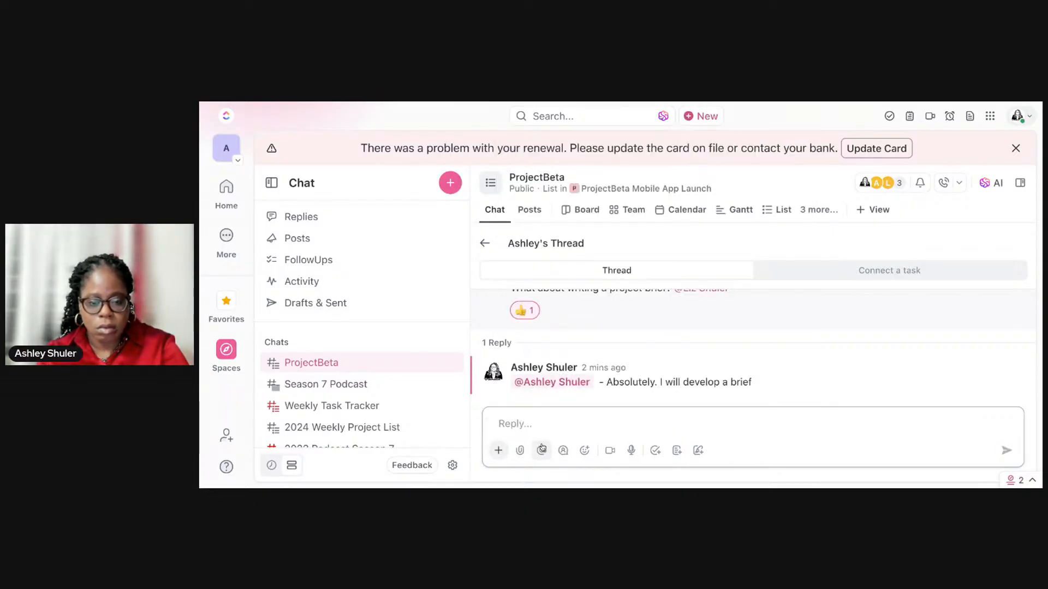
# Step: Begin the thread reply with a mention of the Project Brief task followed by a dash
pyautogui.click(542, 448)
pyautogui.press('BackSpace')
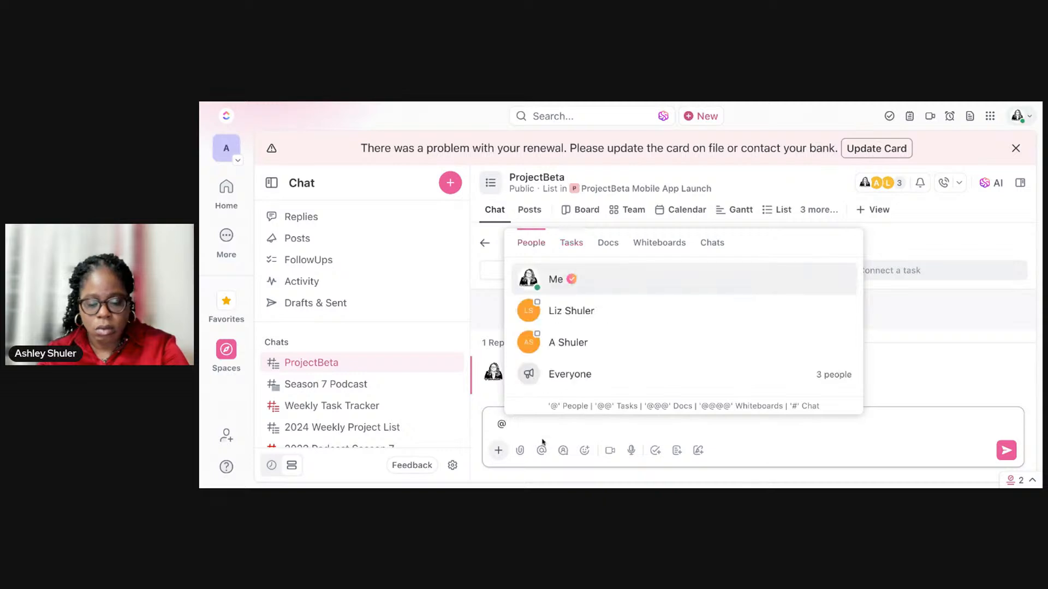
pyautogui.click(572, 244)
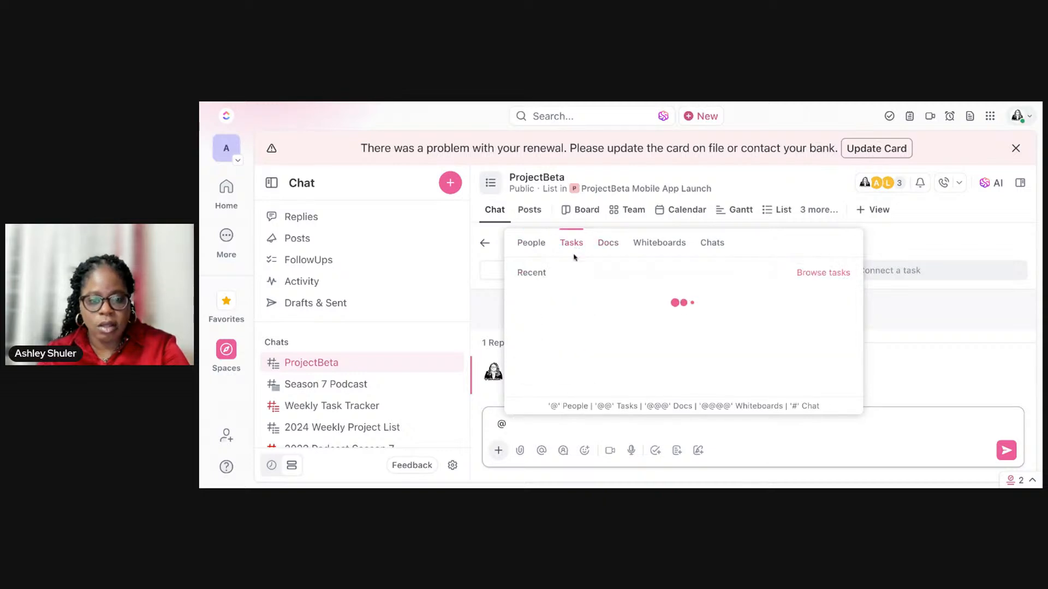
pyautogui.click(579, 295)
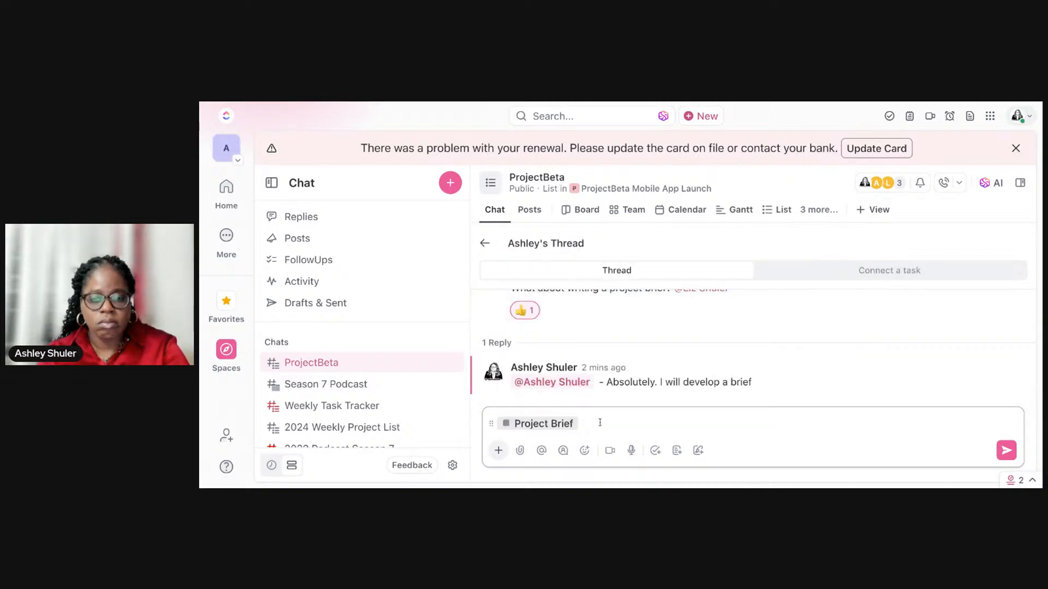
pyautogui.write('- ')
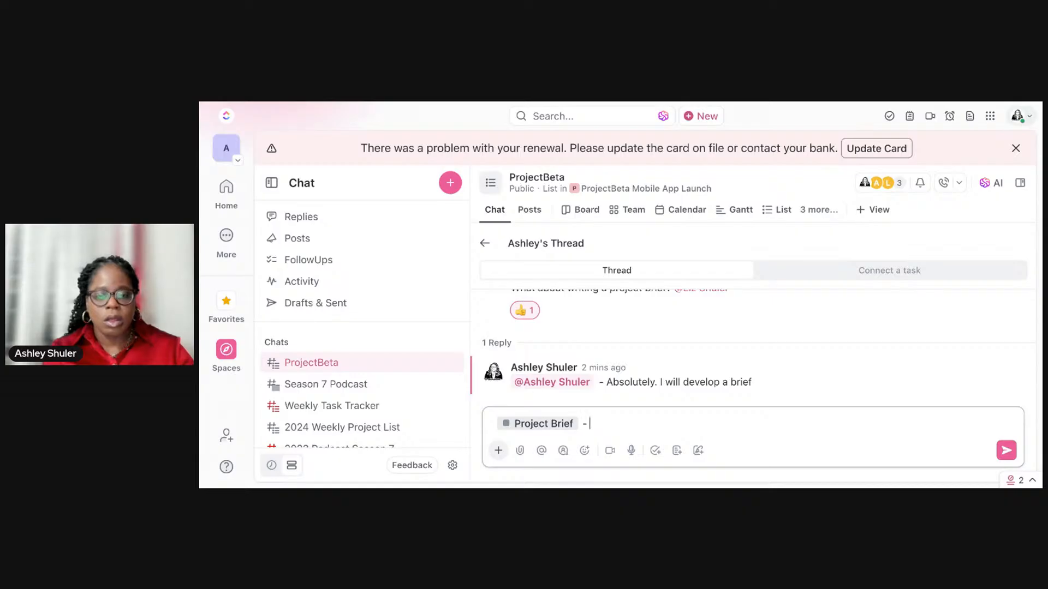
pyautogui.write('We need to updat')
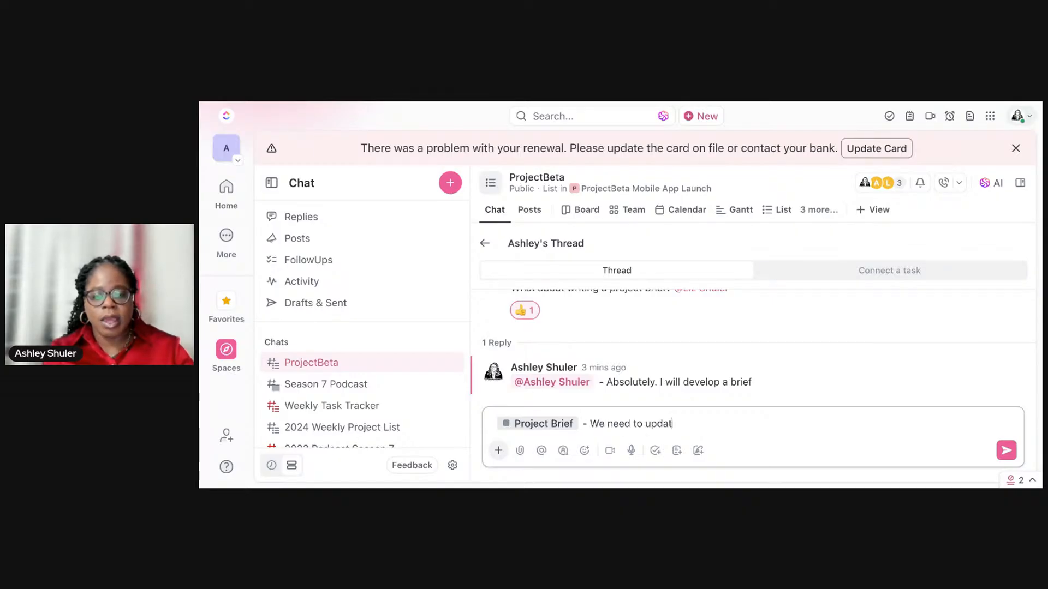
pyautogui.write('e the brie')
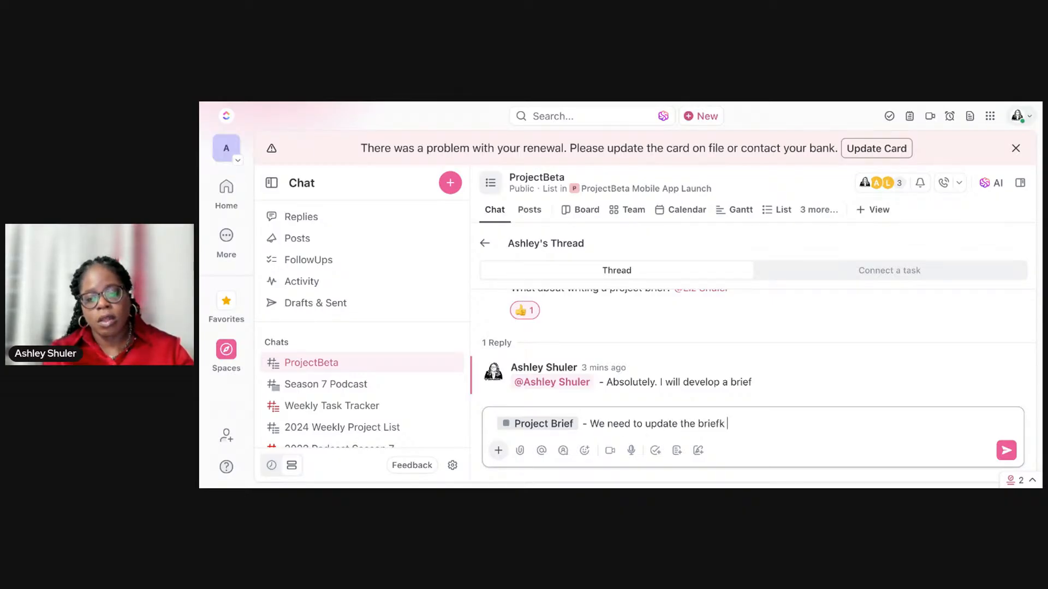
pyautogui.write('f @Liz')
# Step: Continue the reply with "We need to update the brief", a mention of the teammate, and "to include timeline and project deliverables"
pyautogui.press('Return')
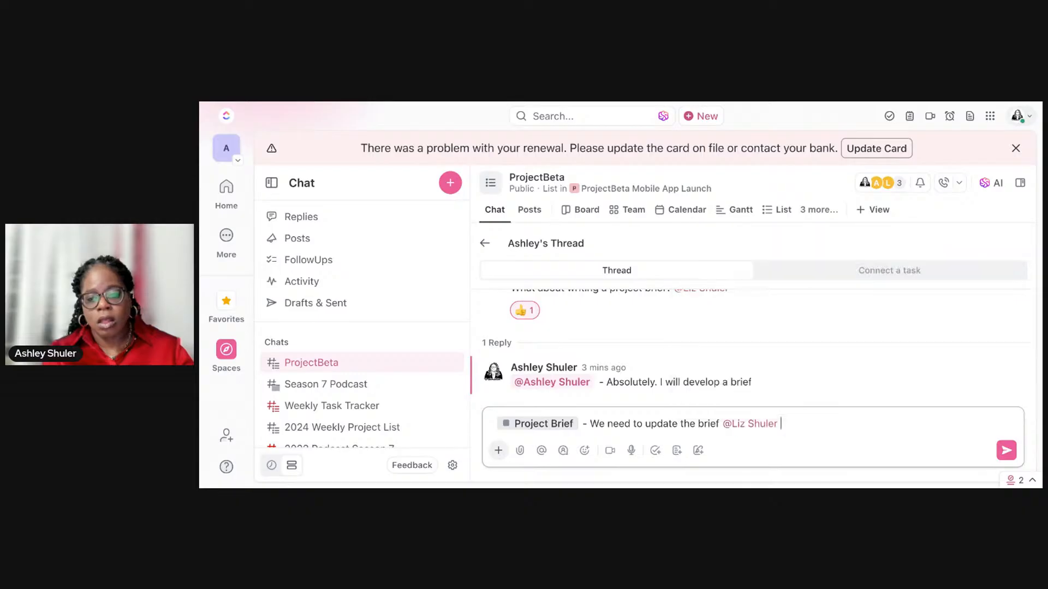
pyautogui.write('to inc')
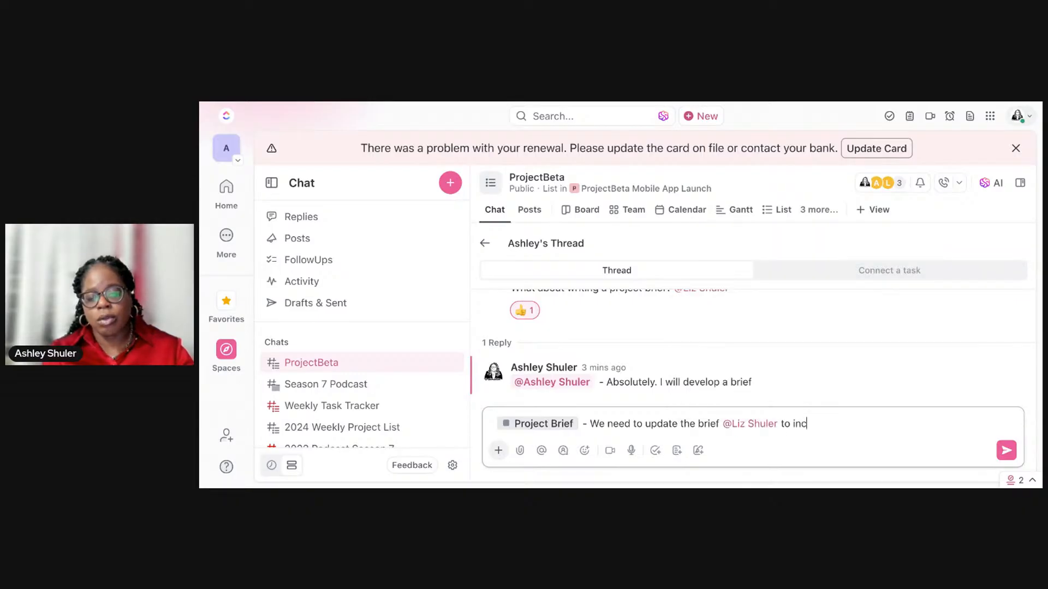
pyautogui.write('lude ')
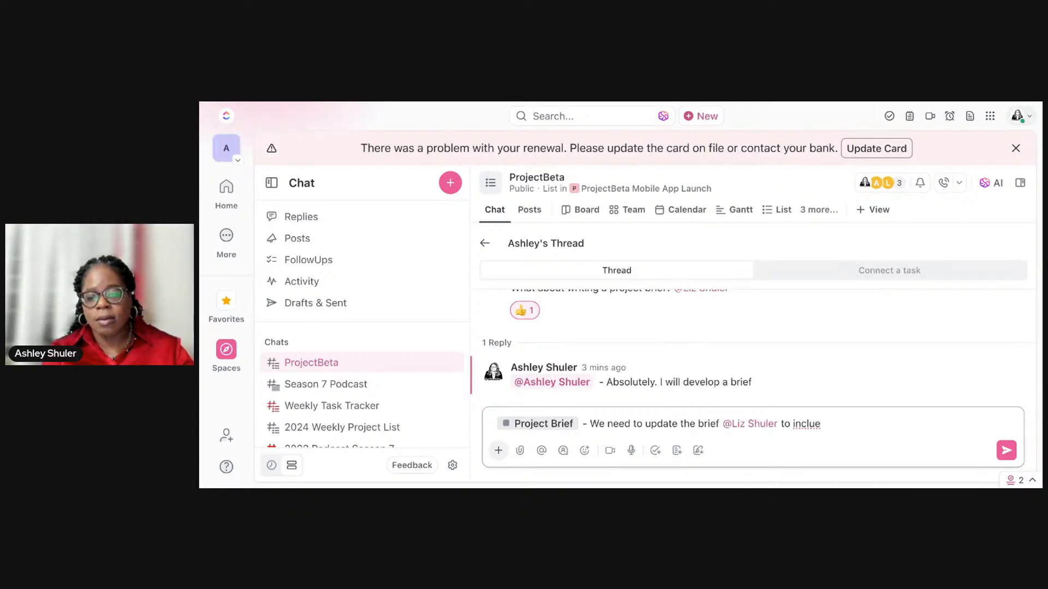
pyautogui.write('timeline and project')
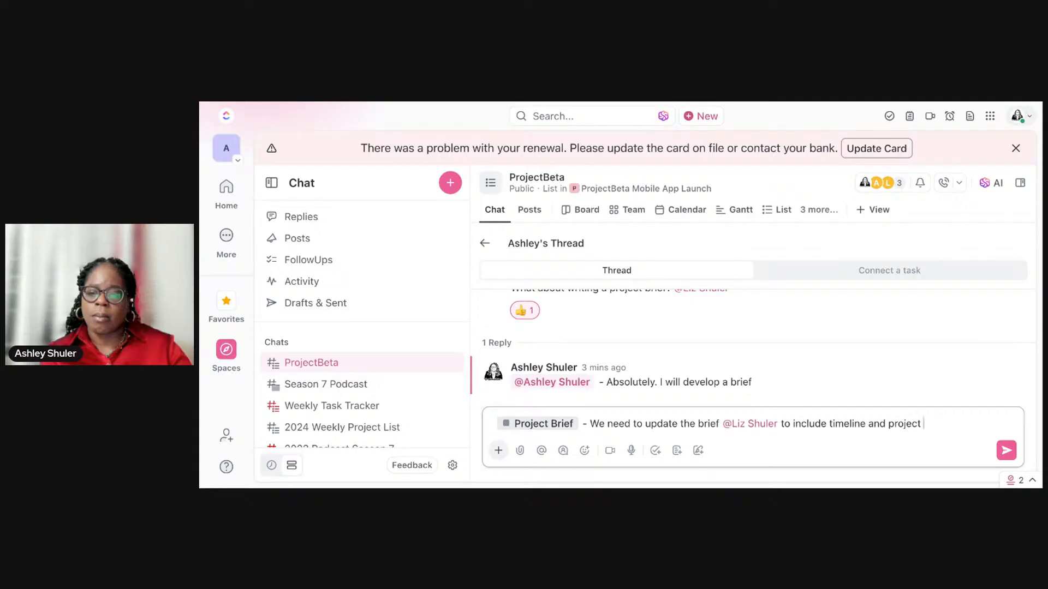
pyautogui.write('d')
pyautogui.write('verables - along')
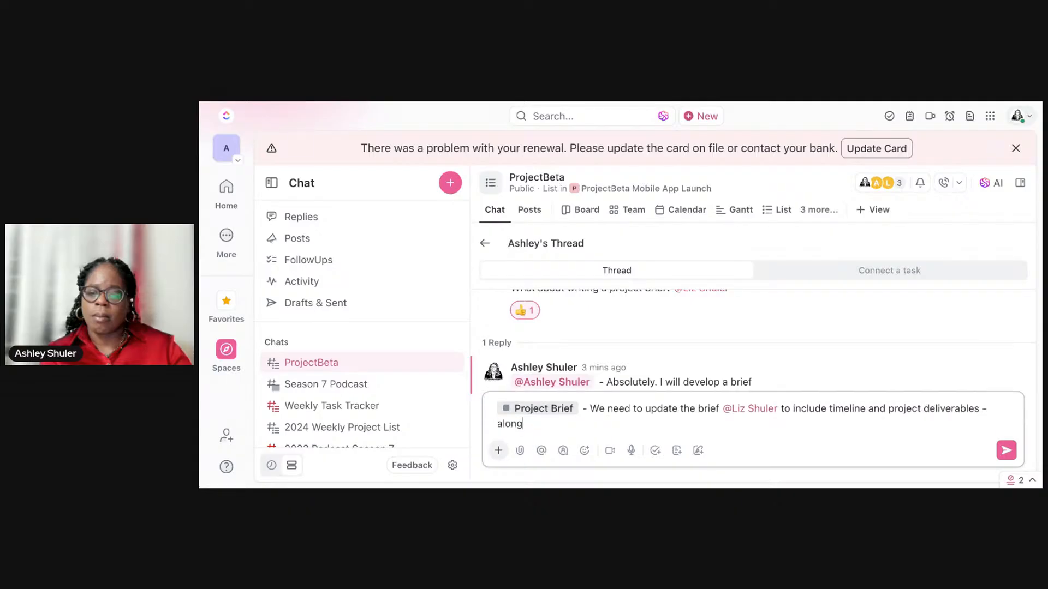
pyautogui.write(' with identifying s')
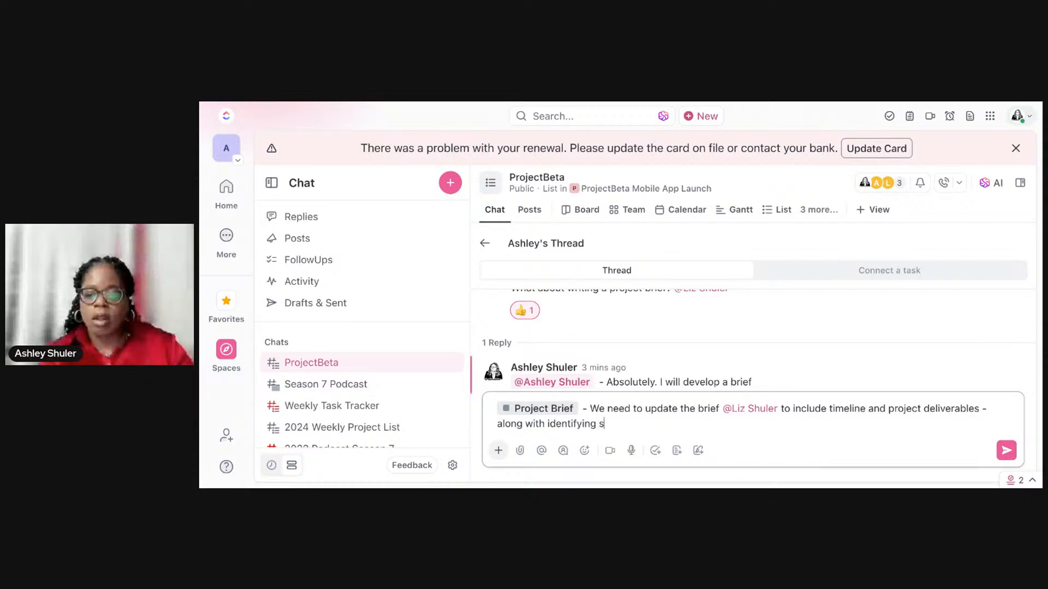
pyautogui.write('takeholders and audice for')
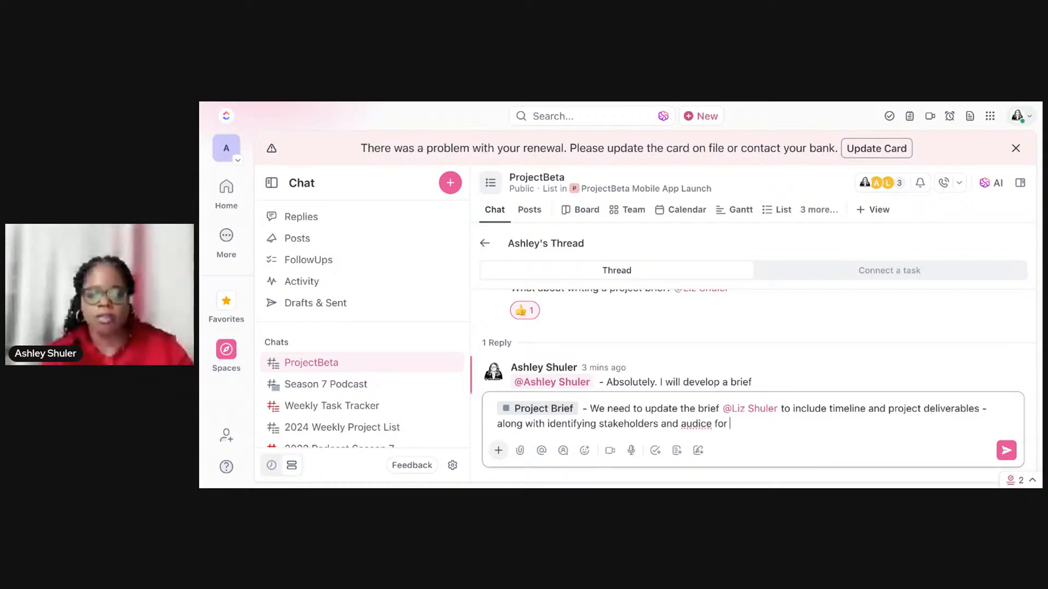
# Step: Complete the reply with "- along with identifying stakeholders and audience for mobile app" and send it
pyautogui.press('BackSpace')
pyautogui.press('BackSpace')
pyautogui.press('BackSpace')
pyautogui.press('BackSpace')
pyautogui.press('BackSpace')
pyautogui.press('BackSpace')
pyautogui.press('BackSpace')
pyautogui.write('enc')
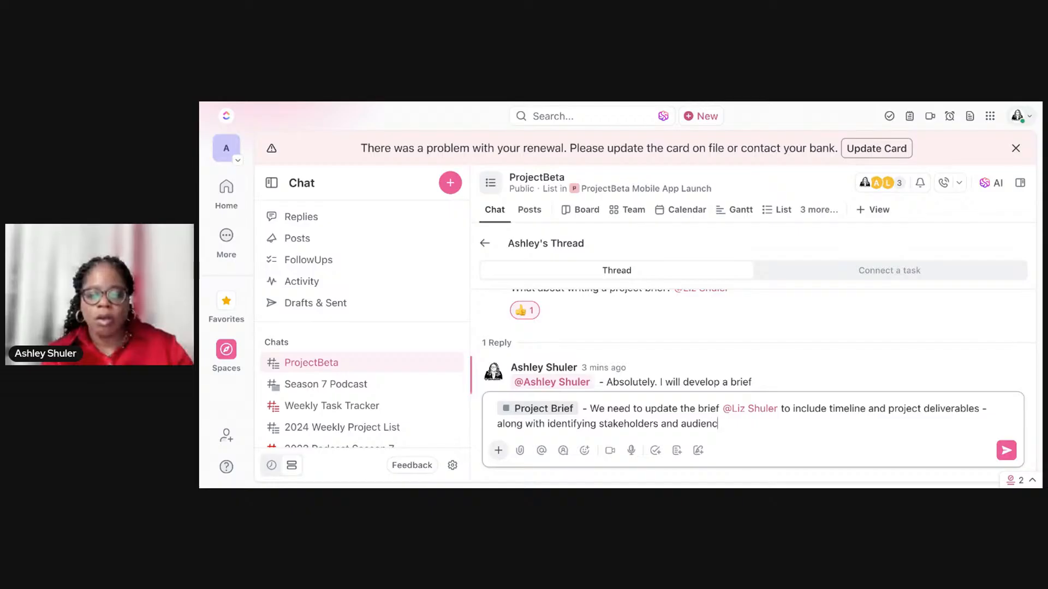
pyautogui.write('e for mobile ')
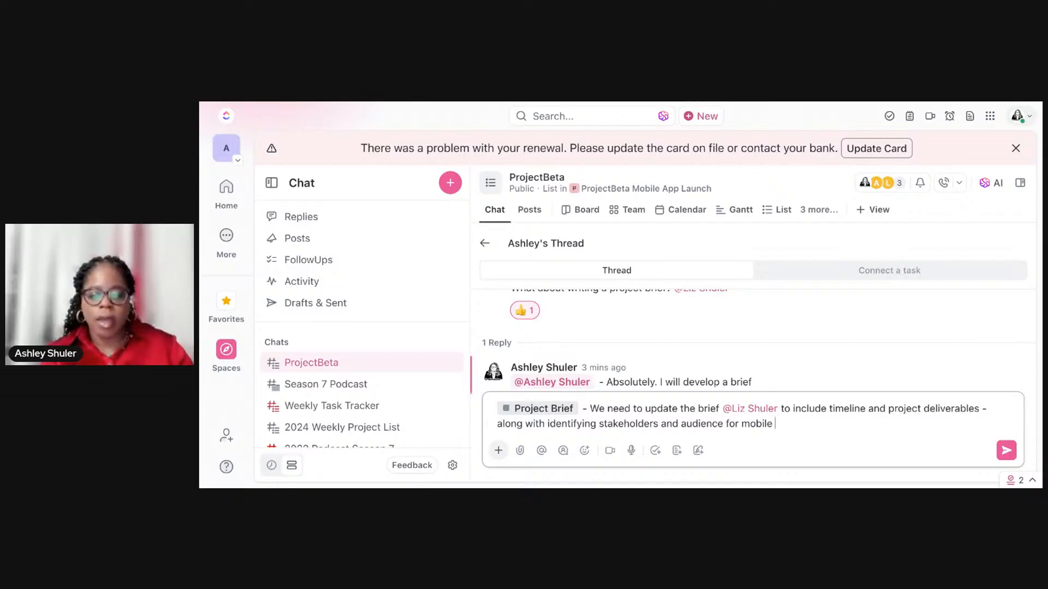
pyautogui.write('app')
pyautogui.press('Return')
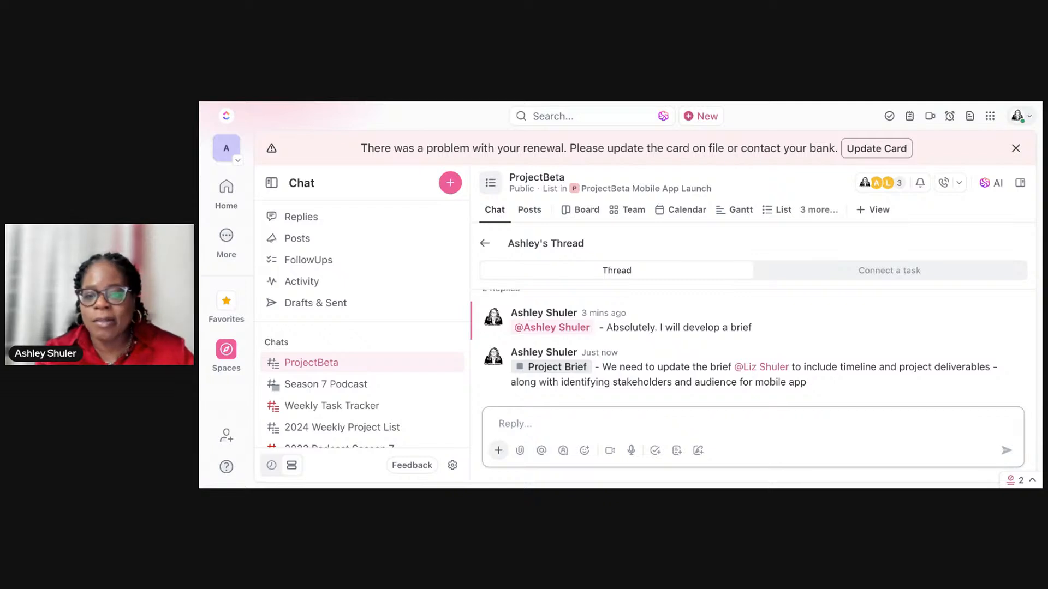
# Step: Look over the thread's options for connecting a task and return to its messages
pyautogui.click(839, 278)
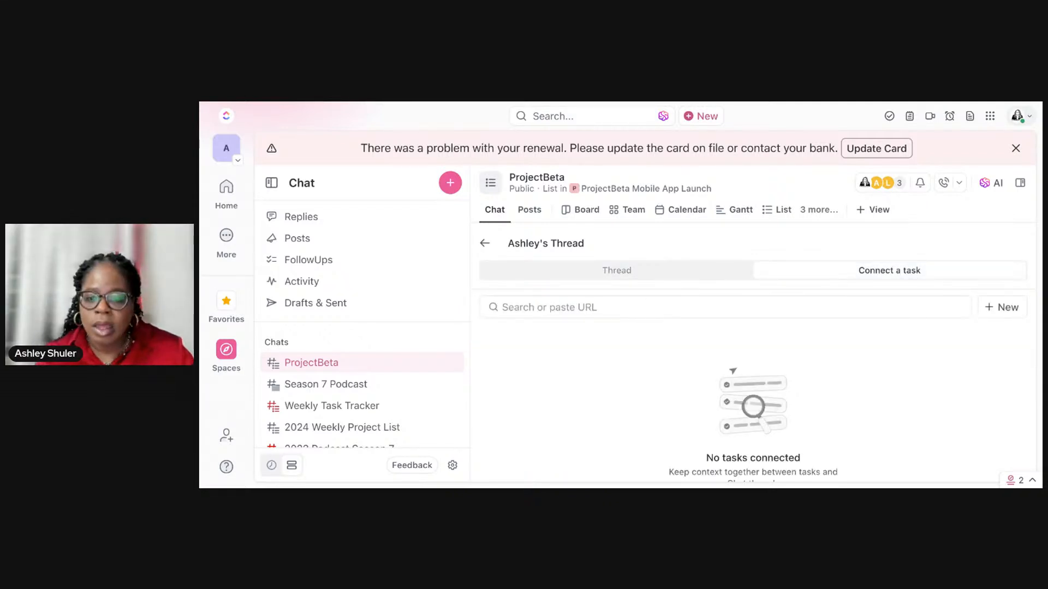
pyautogui.scroll(-2, 838, 347)
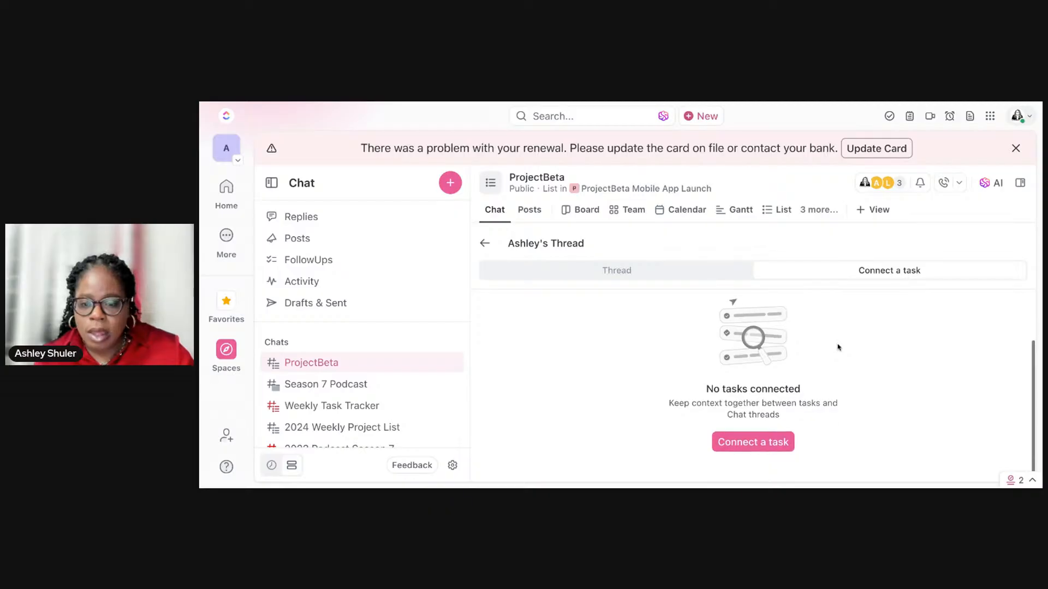
pyautogui.scroll(2, 753, 382)
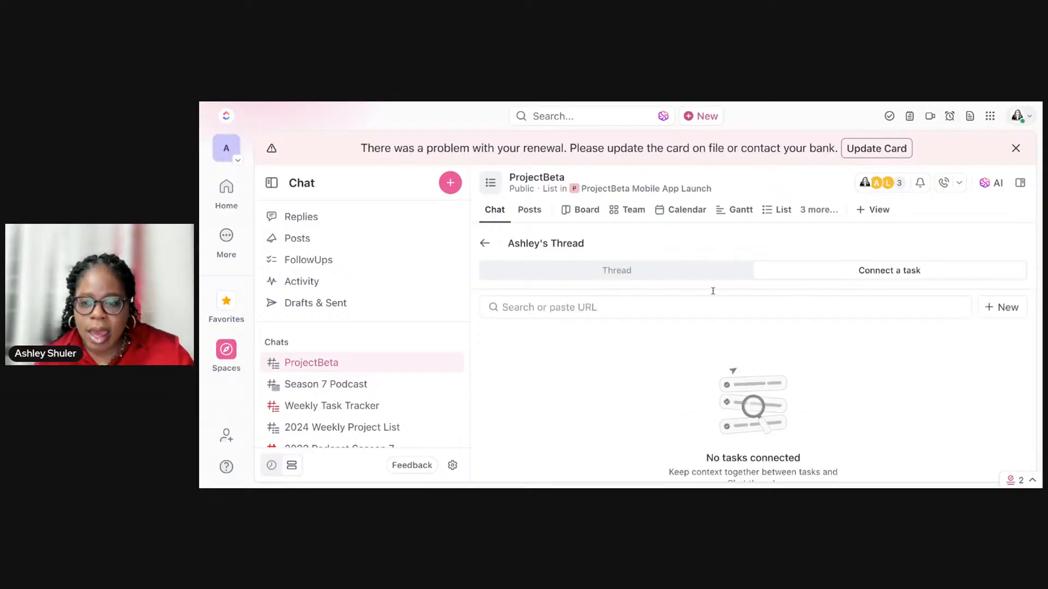
pyautogui.click(634, 269)
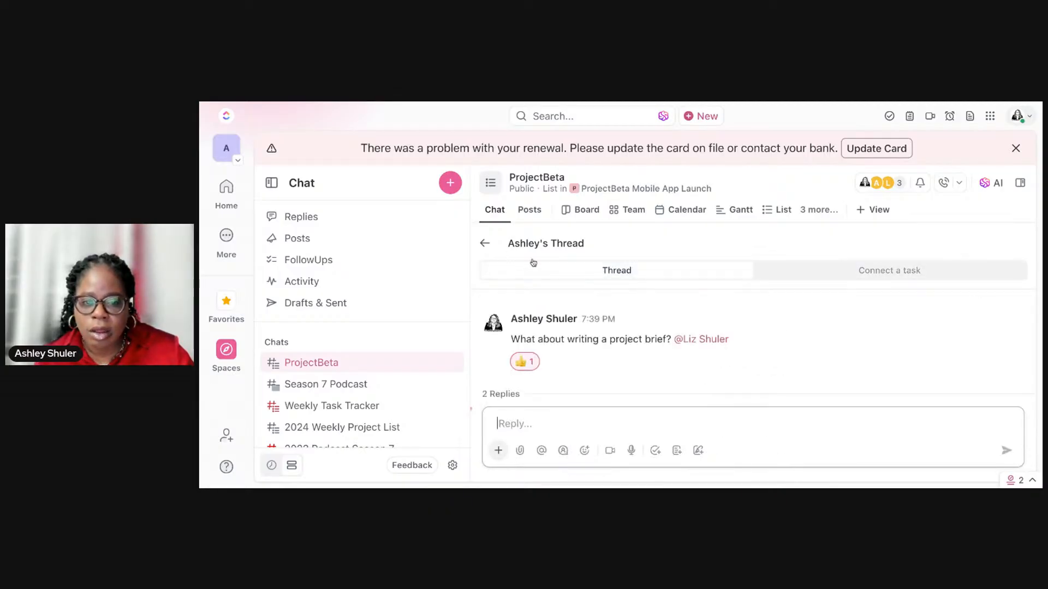
# Step: Leave the thread and look over the getting-started options at the beginning of the ProjectBeta chat
pyautogui.click(484, 243)
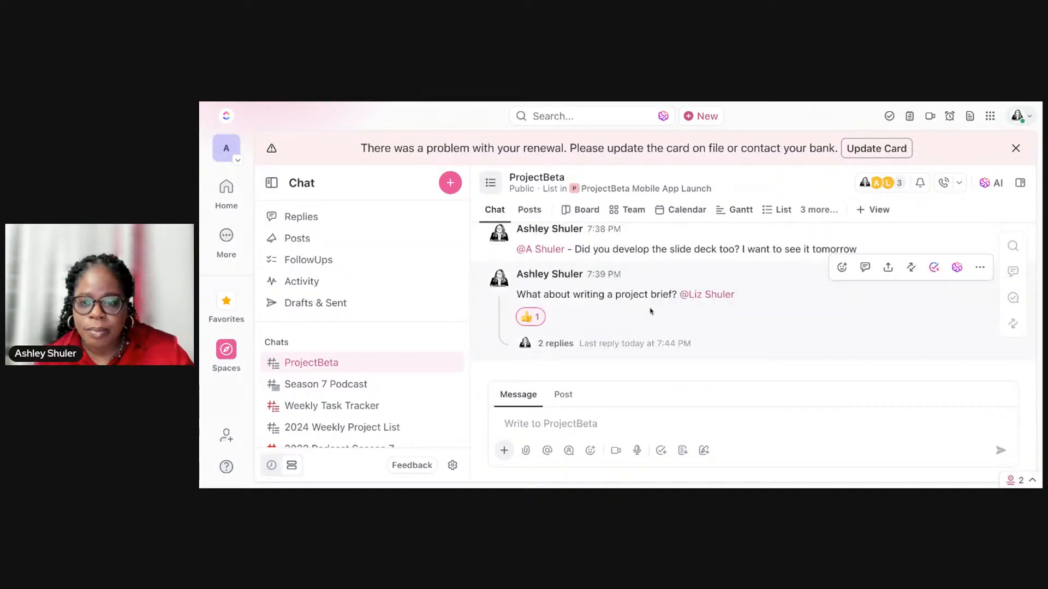
pyautogui.scroll(10, 651, 312)
pyautogui.scroll(5, 651, 311)
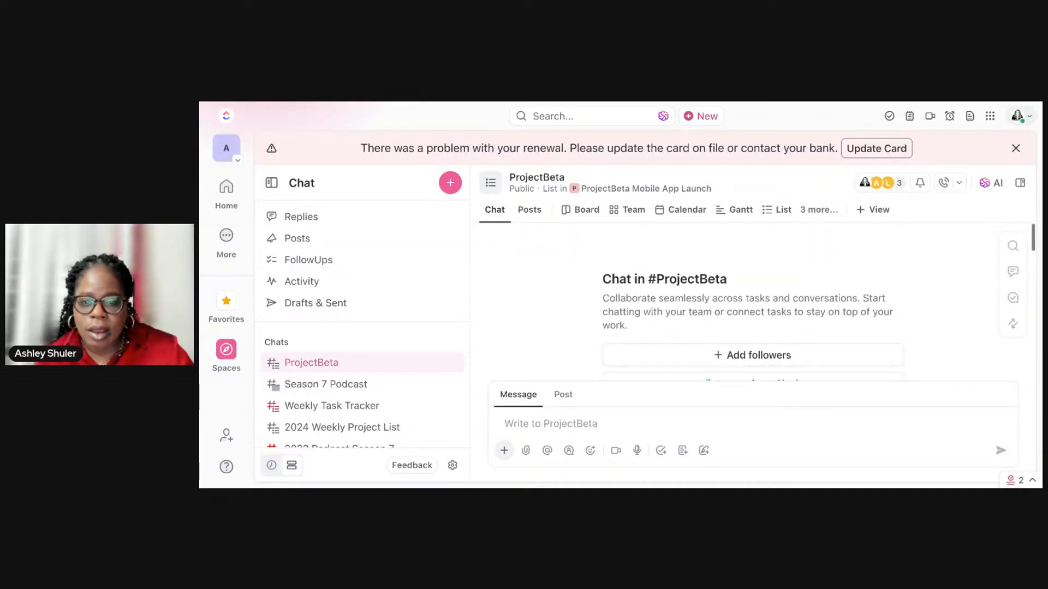
pyautogui.scroll(-3, 650, 297)
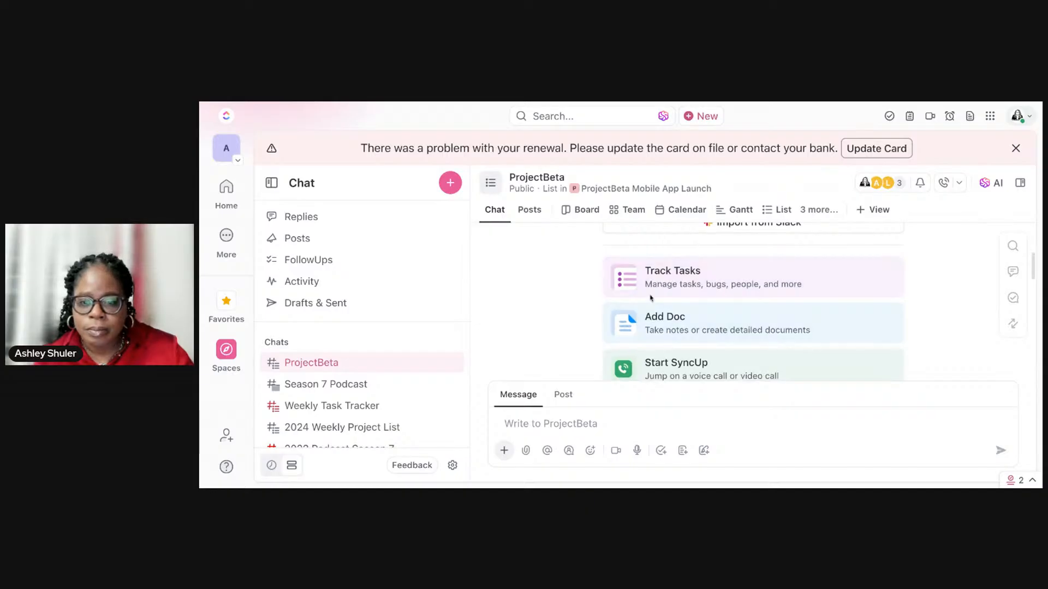
# Step: Open the ProjectBeta tasks through Track Tasks, look over the list's available views, and dismiss the renewal notice
pyautogui.click(649, 288)
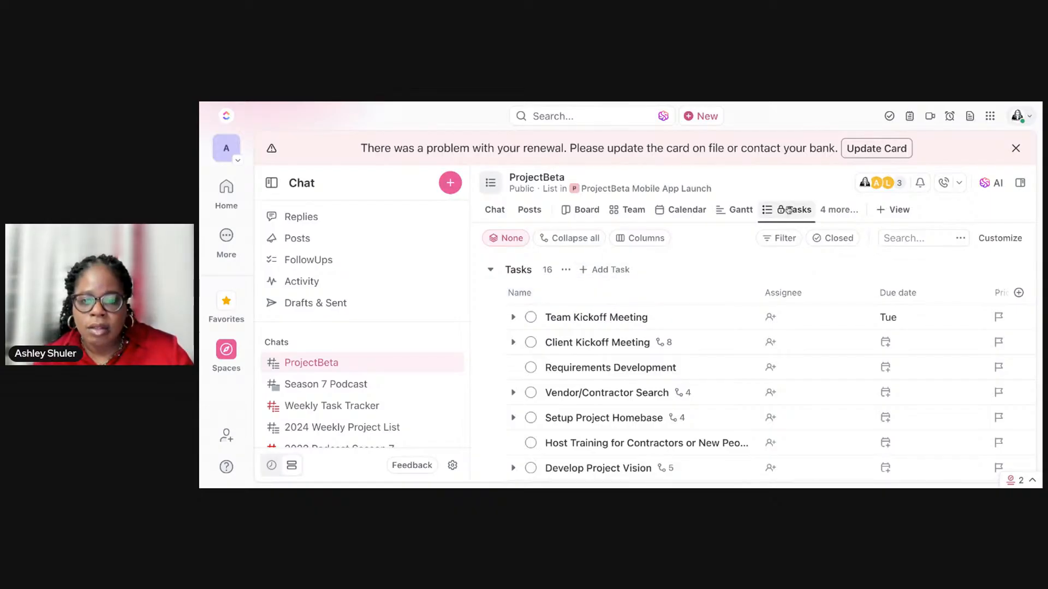
pyautogui.click(843, 210)
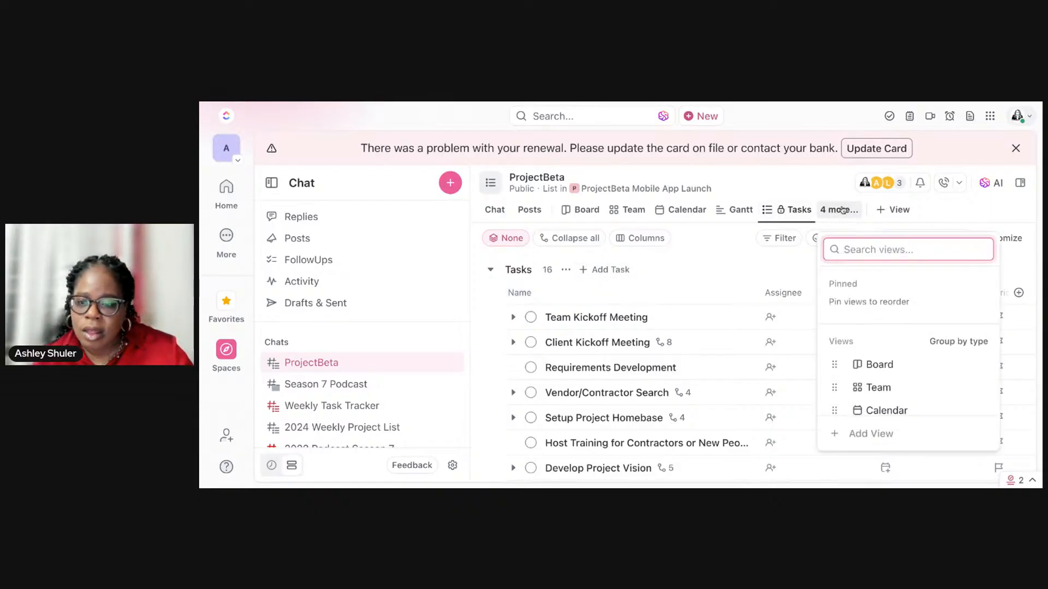
pyautogui.scroll(-3, 870, 323)
pyautogui.scroll(1, 871, 322)
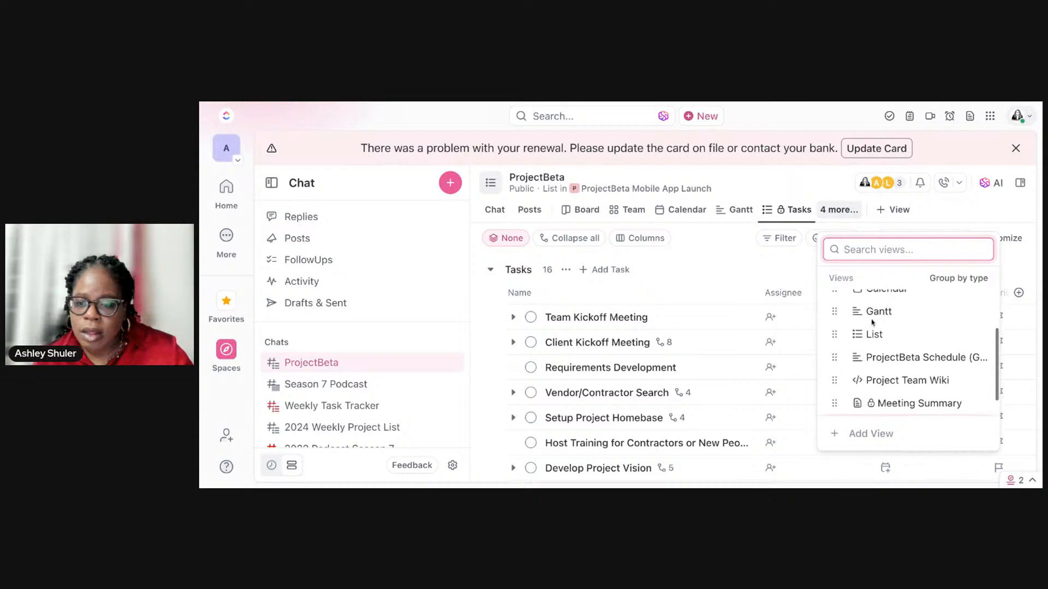
pyautogui.click(882, 333)
pyautogui.scroll(1, 881, 333)
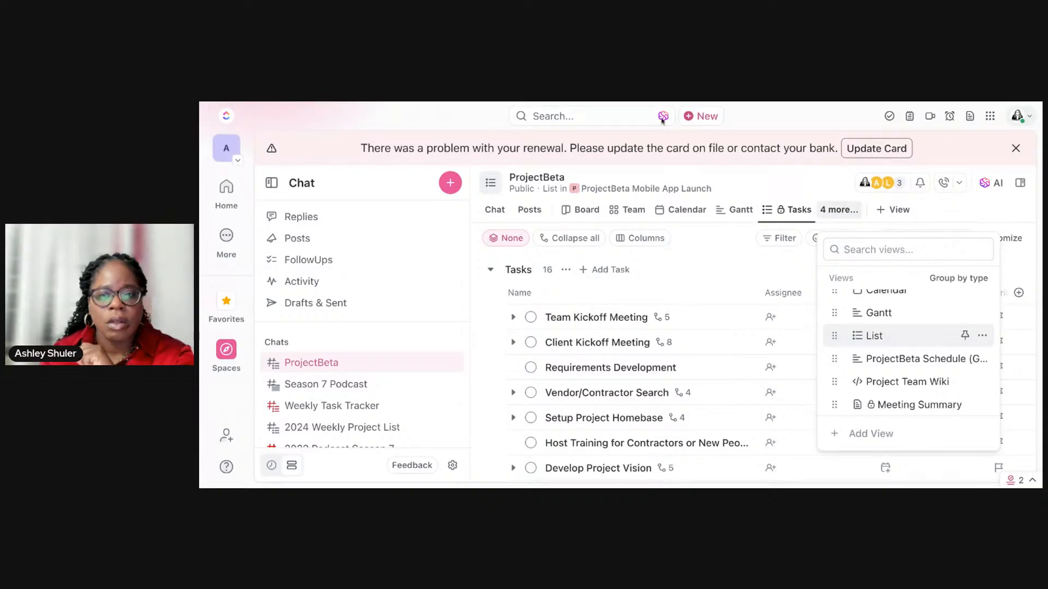
pyautogui.click(1014, 149)
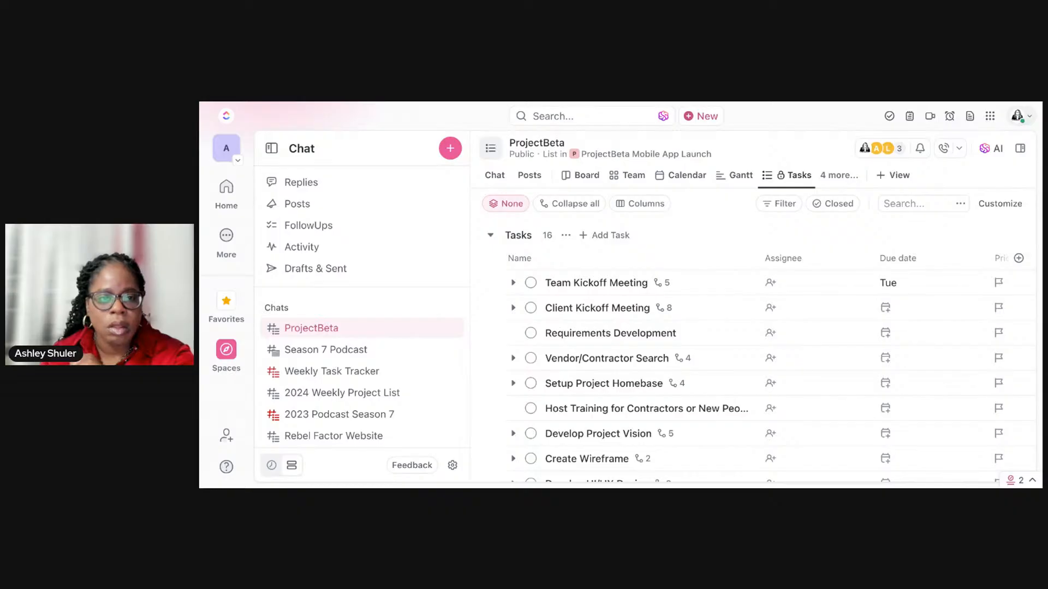
# Step: Switch to the browser tab with the ProjectBeta List view and open its chat alongside the tasks
pyautogui.hotkey('ctrl', 'Tab')
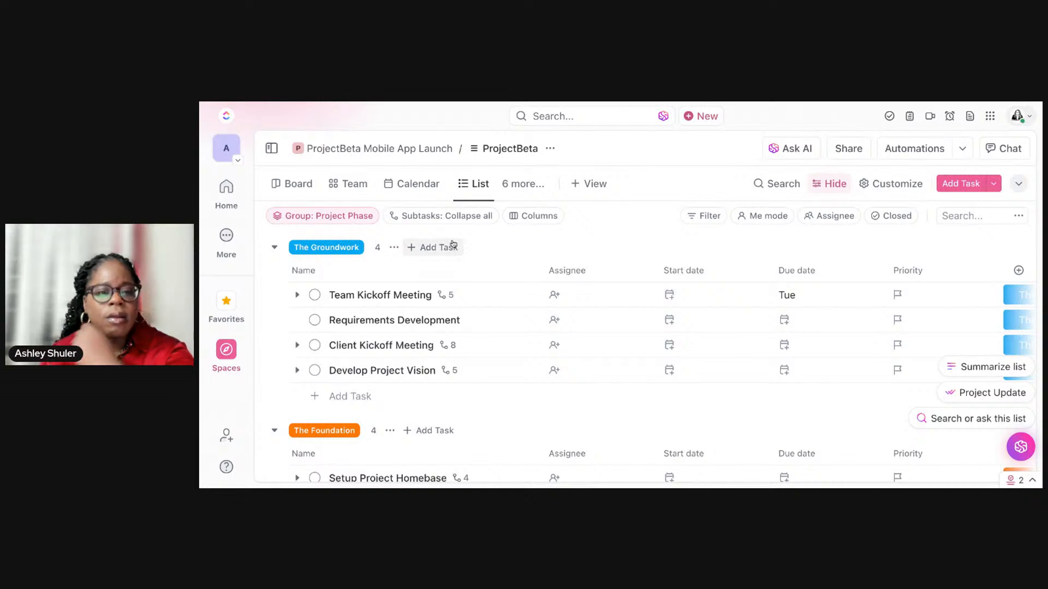
pyautogui.click(533, 189)
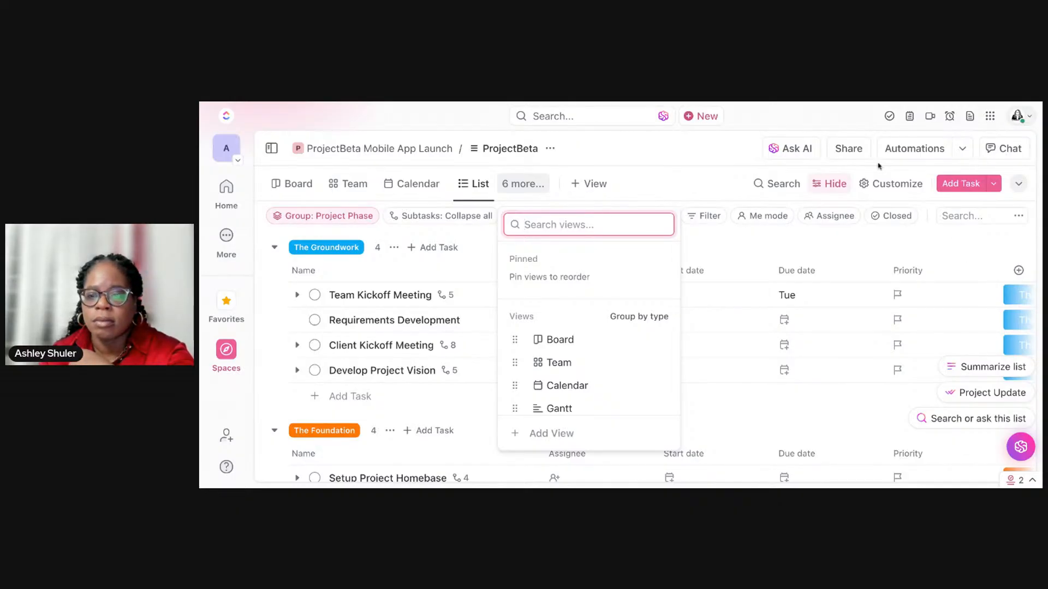
pyautogui.click(1004, 149)
pyautogui.click(1003, 149)
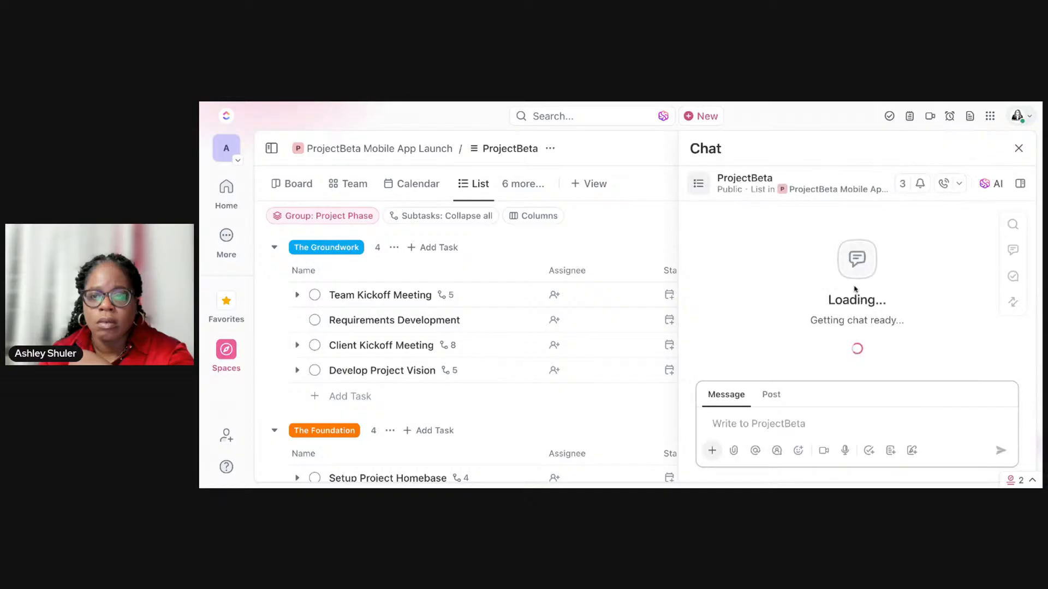
# Step: Check the FollowUps in the ProjectBeta chat and open the thread about writing a project brief
pyautogui.click(1016, 280)
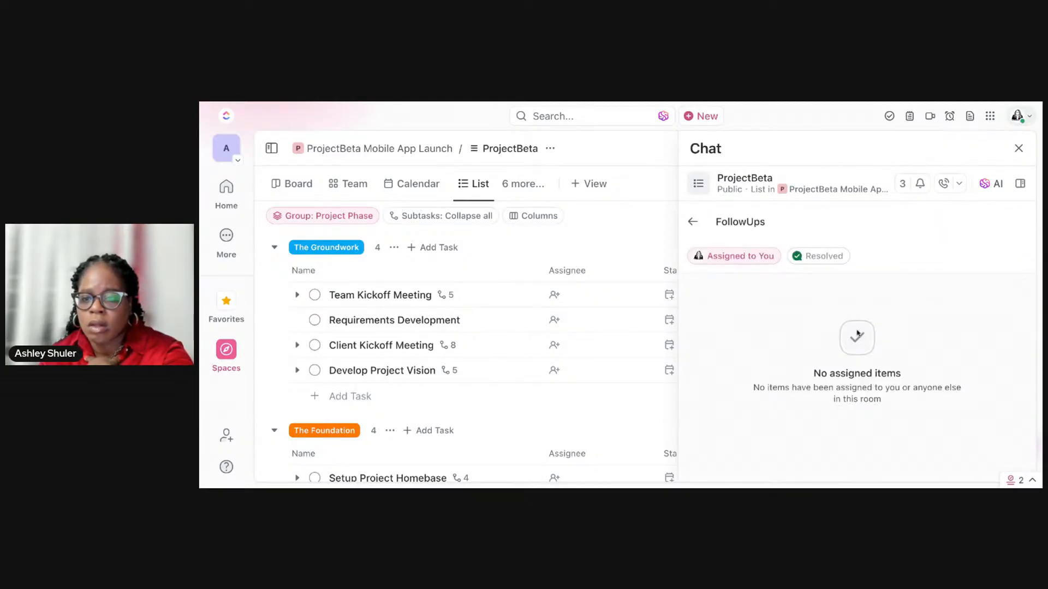
pyautogui.click(693, 222)
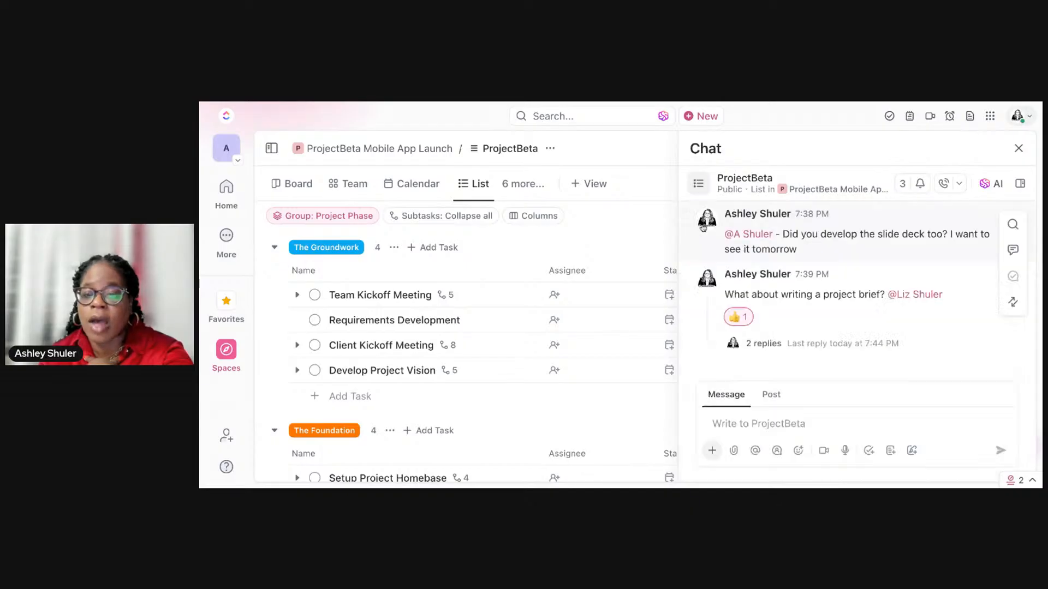
pyautogui.click(779, 344)
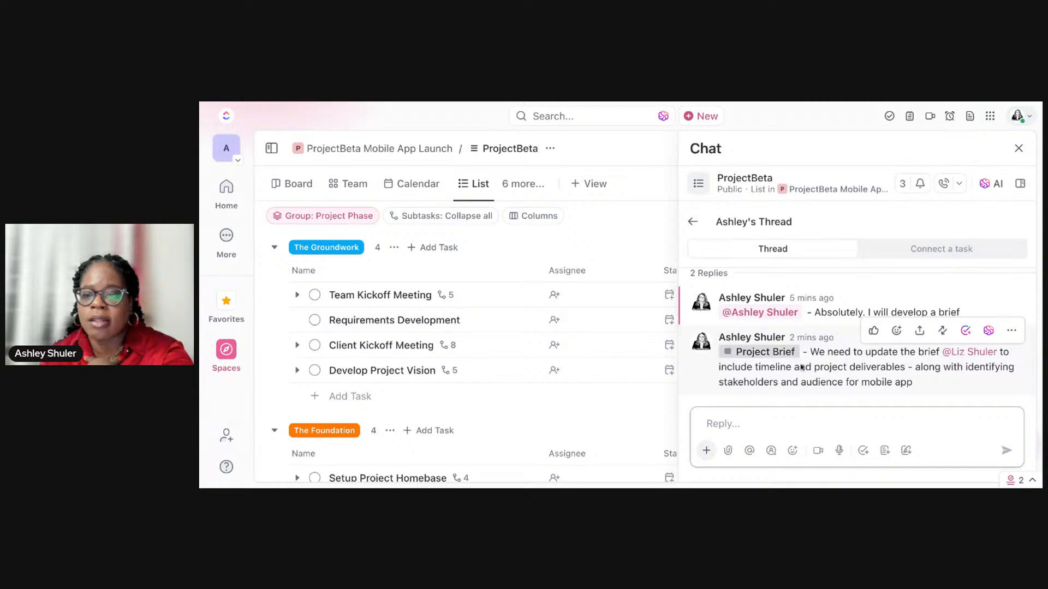
# Step: Try to assign the teammate to the Project Brief task from its preview in the thread
pyautogui.moveTo(791, 357)
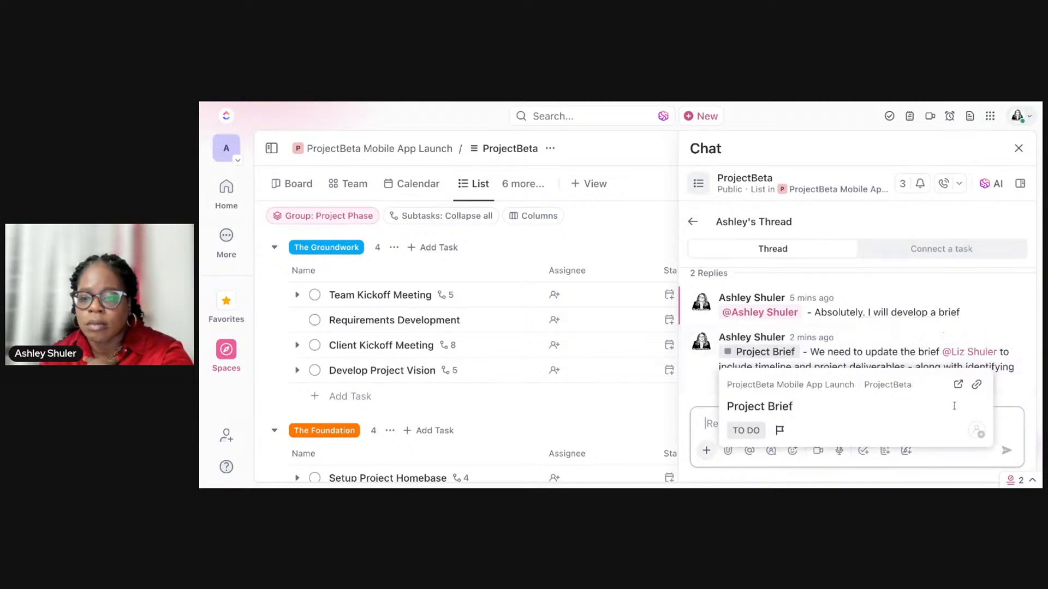
pyautogui.click(976, 432)
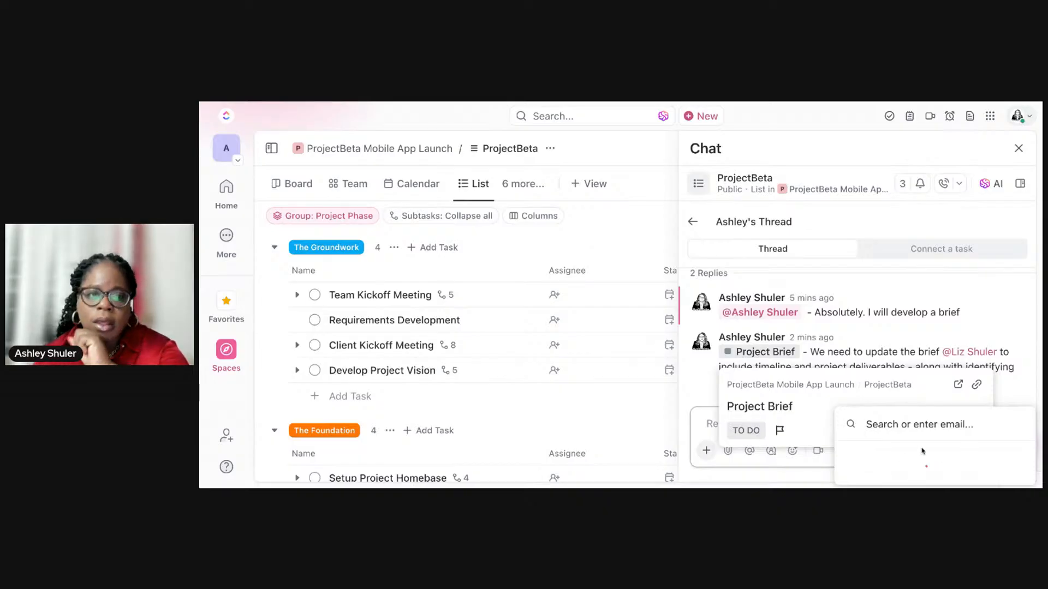
pyautogui.write('liz')
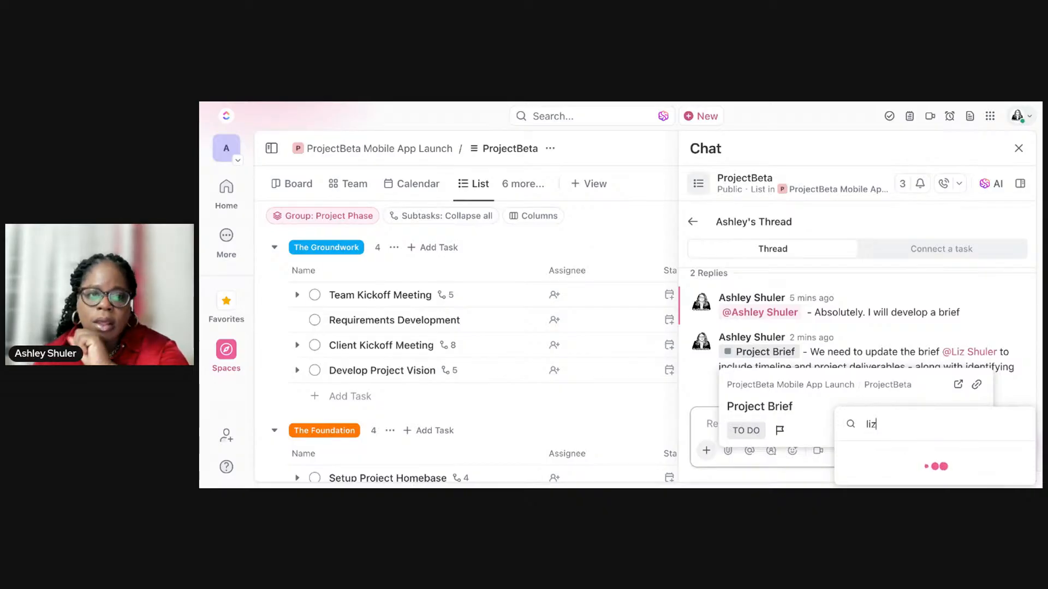
pyautogui.press('BackSpace')
pyautogui.press('BackSpace')
pyautogui.press('BackSpace')
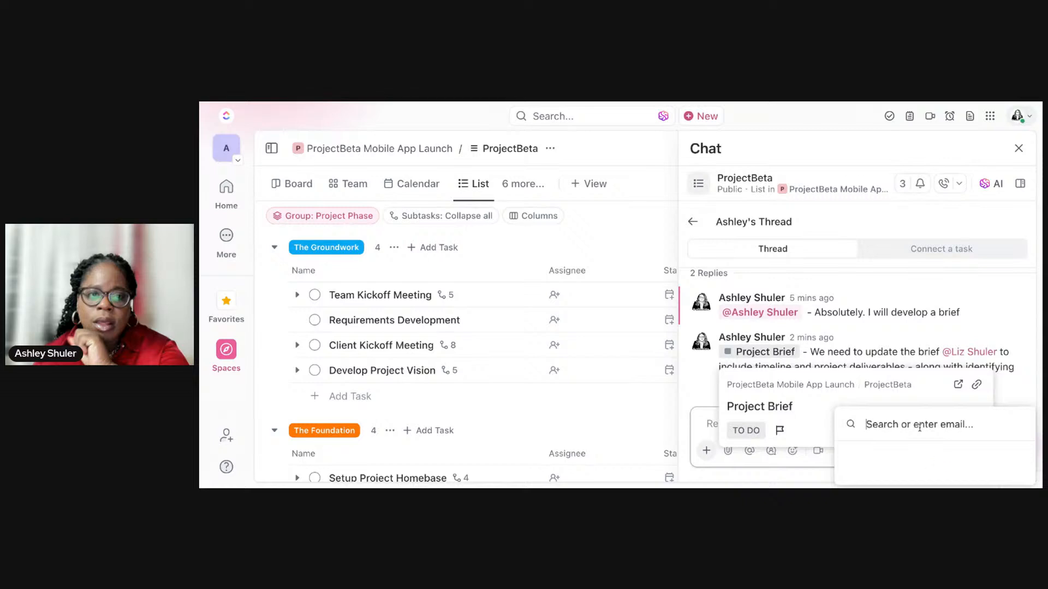
pyautogui.doubleClick(933, 263)
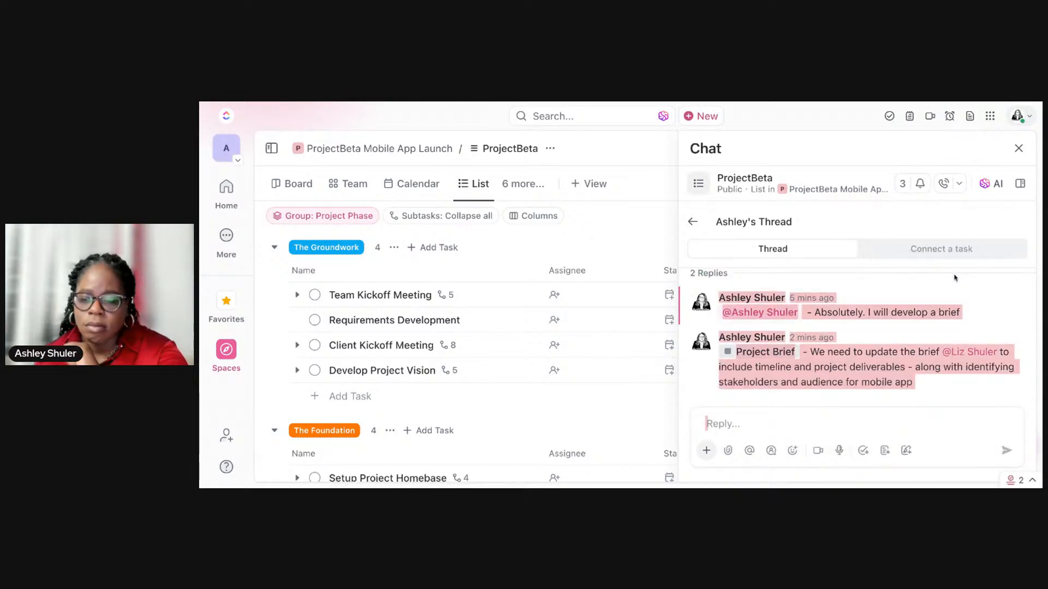
# Step: Connect the existing Project Brief task to the thread
pyautogui.click(952, 250)
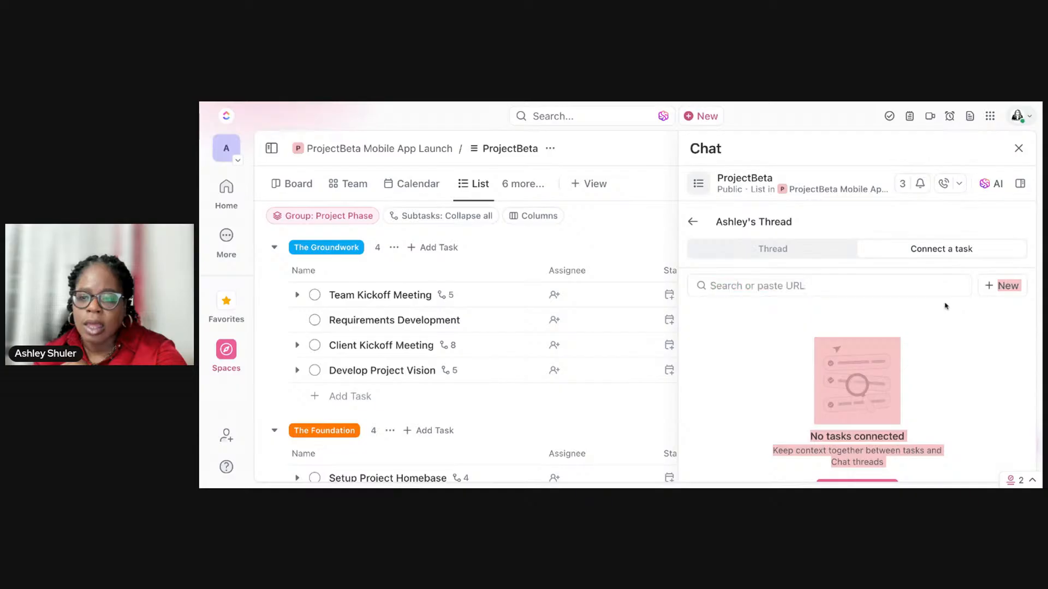
pyautogui.click(896, 284)
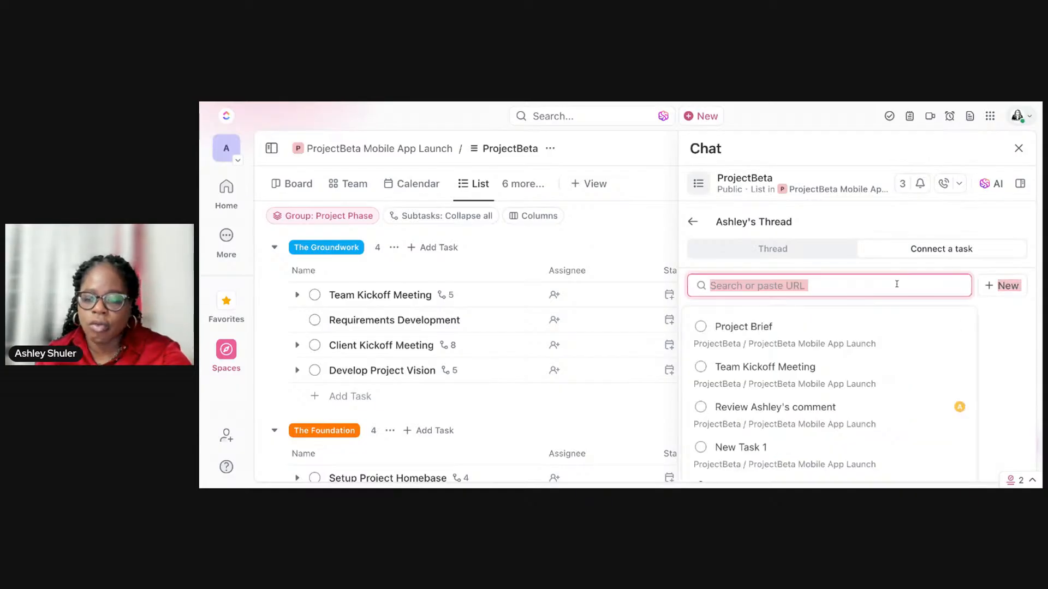
pyautogui.click(884, 343)
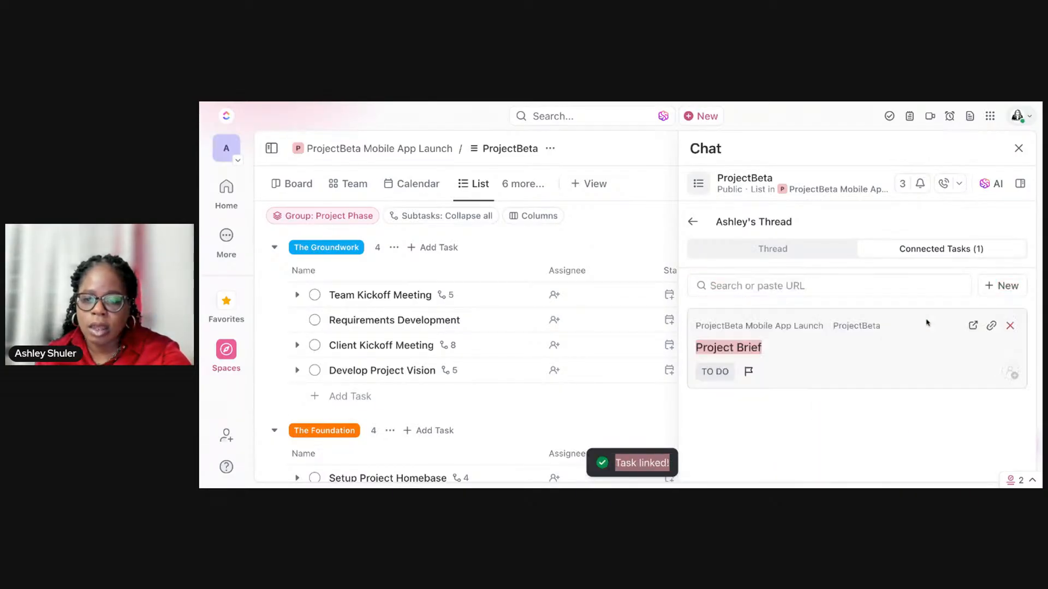
# Step: Connect the Team Kickoff Meeting task to the thread as well
pyautogui.click(881, 286)
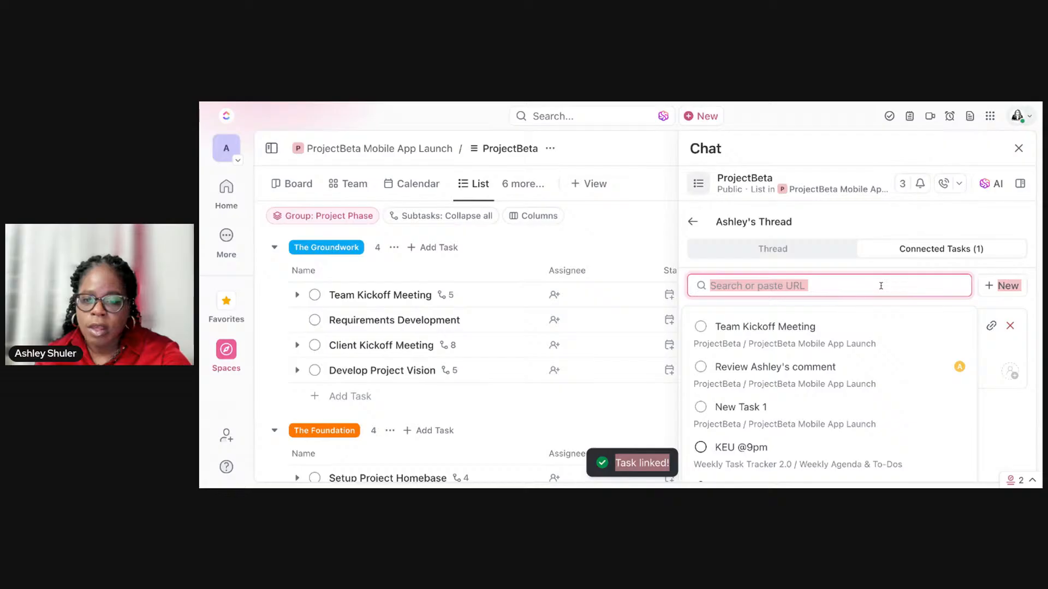
pyautogui.click(864, 347)
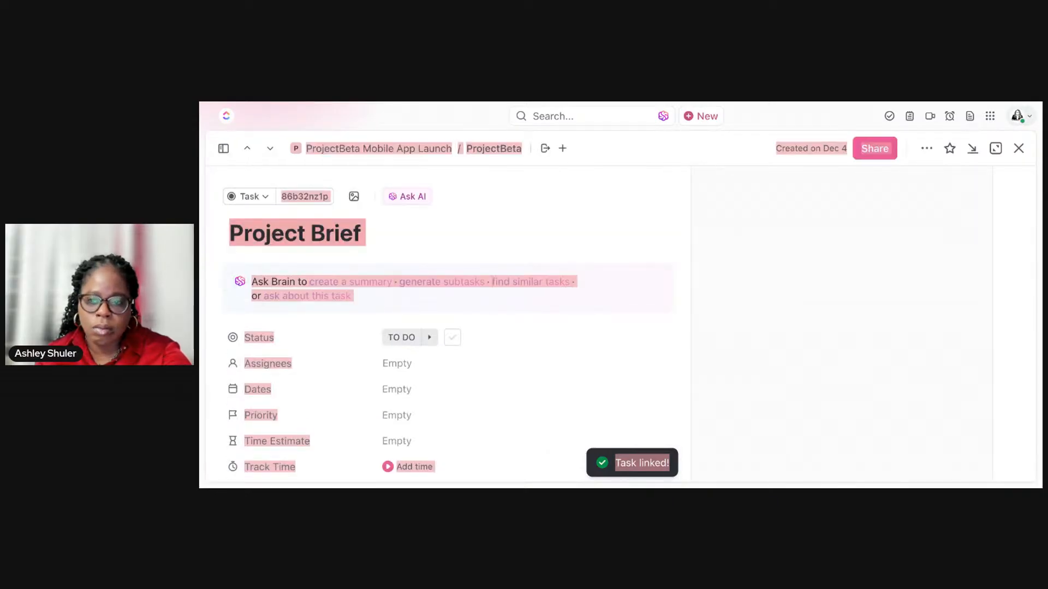
pyautogui.click(1018, 149)
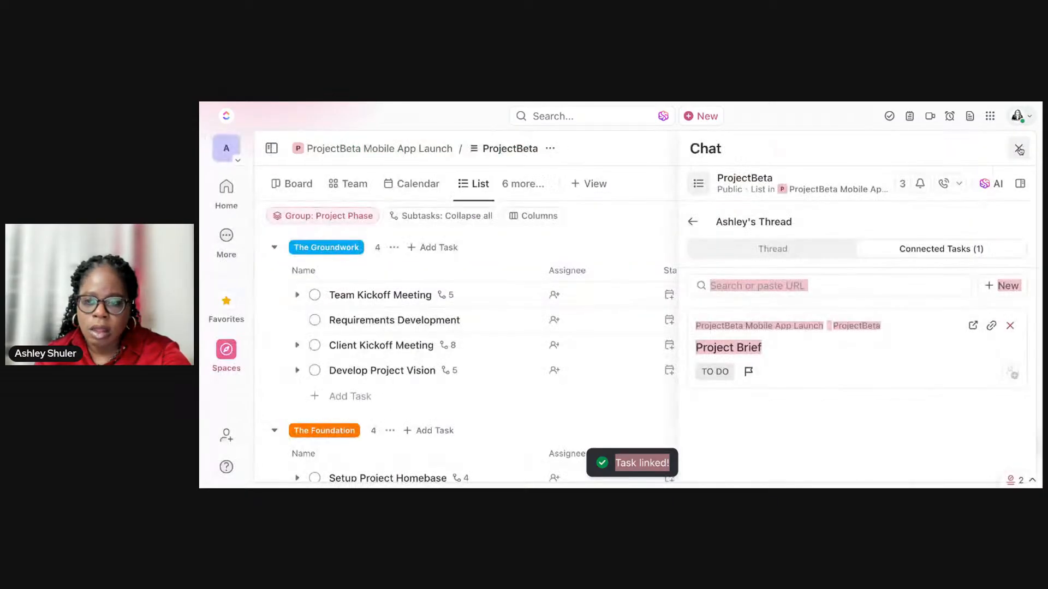
pyautogui.click(914, 293)
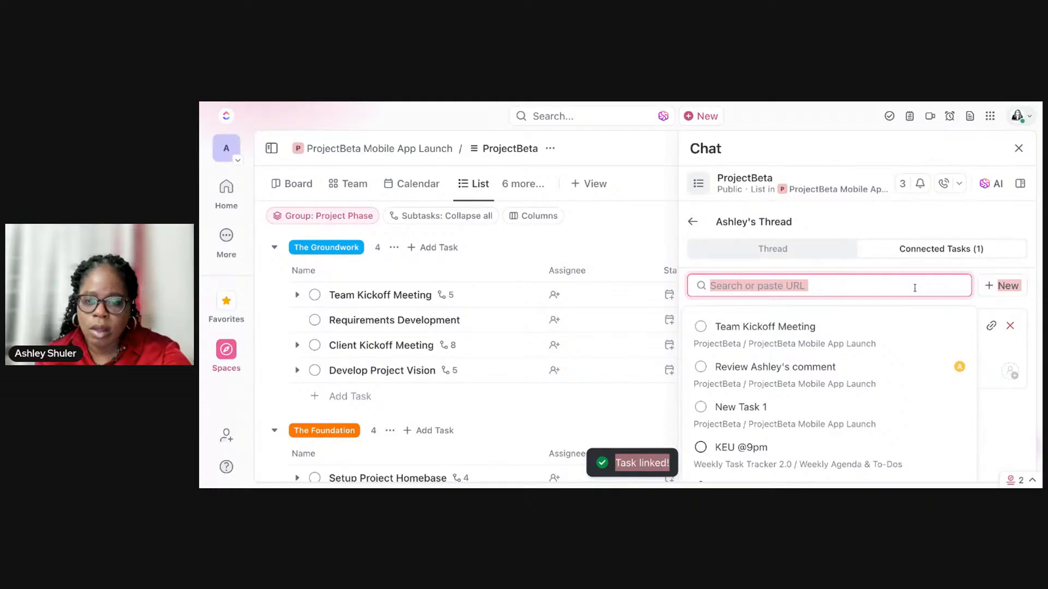
pyautogui.click(902, 344)
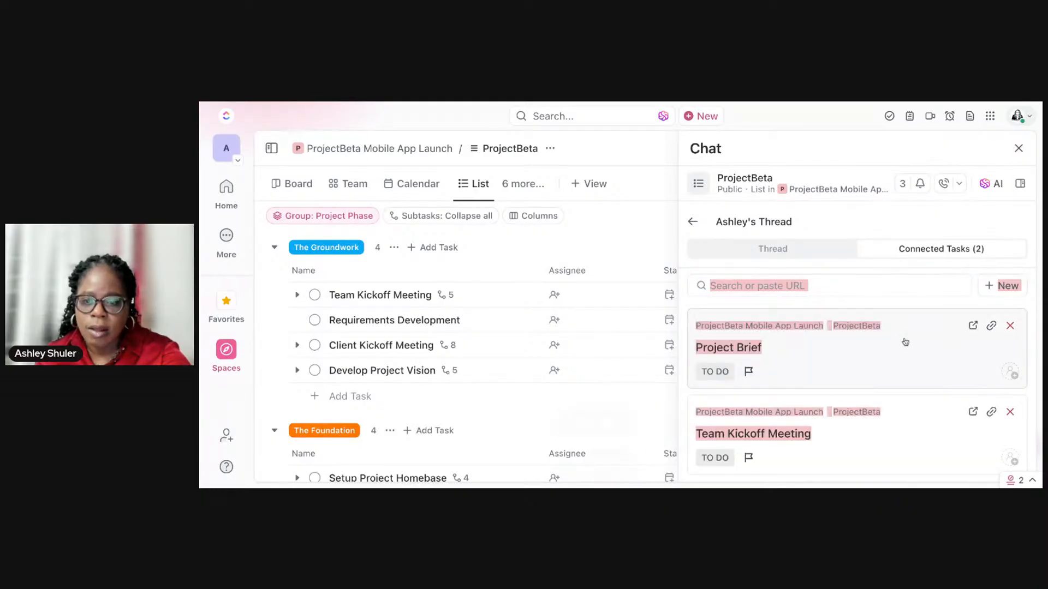
# Step: Look at the option for creating a new connected task, and connect the existing Develop Project Vision task to the thread
pyautogui.click(991, 286)
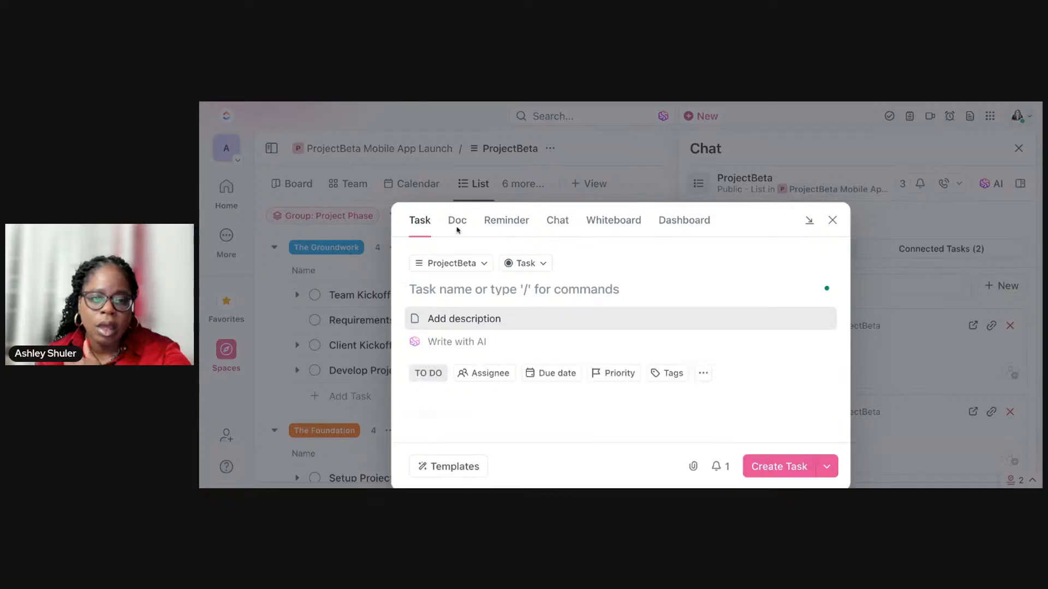
pyautogui.click(832, 220)
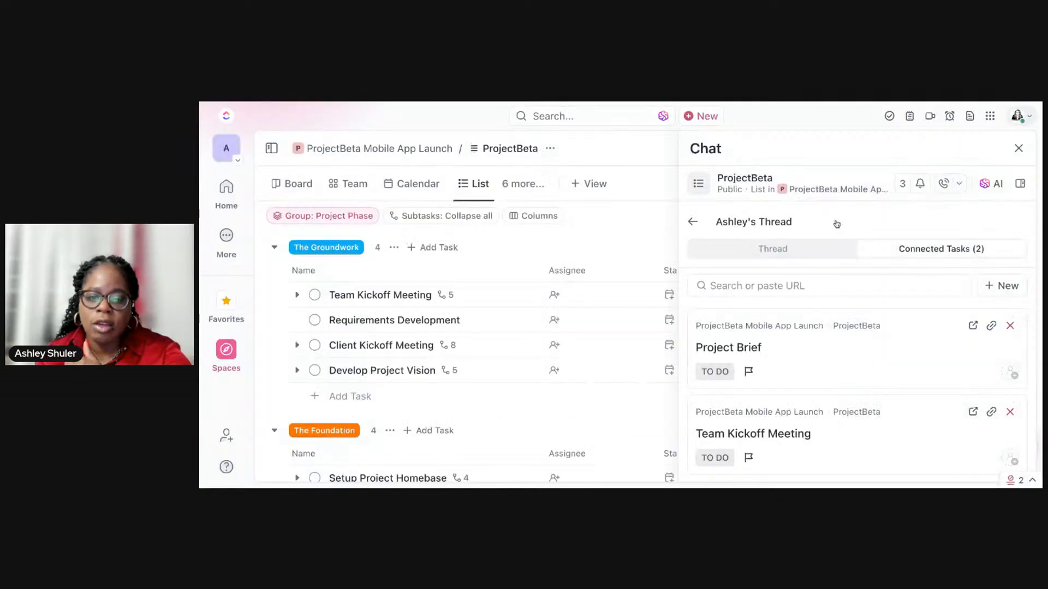
pyautogui.click(859, 288)
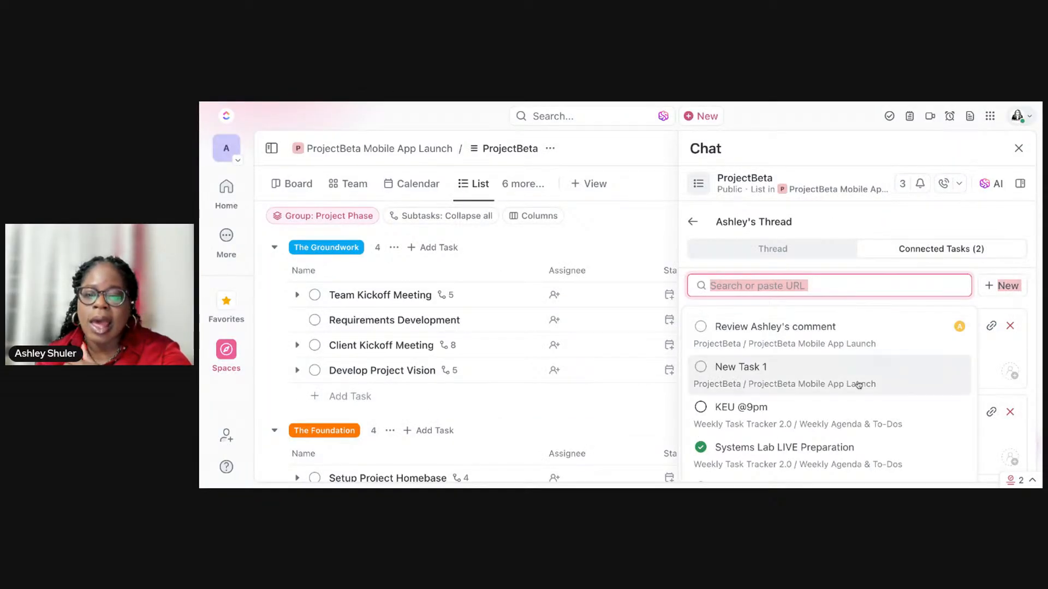
pyautogui.scroll(-2, 858, 382)
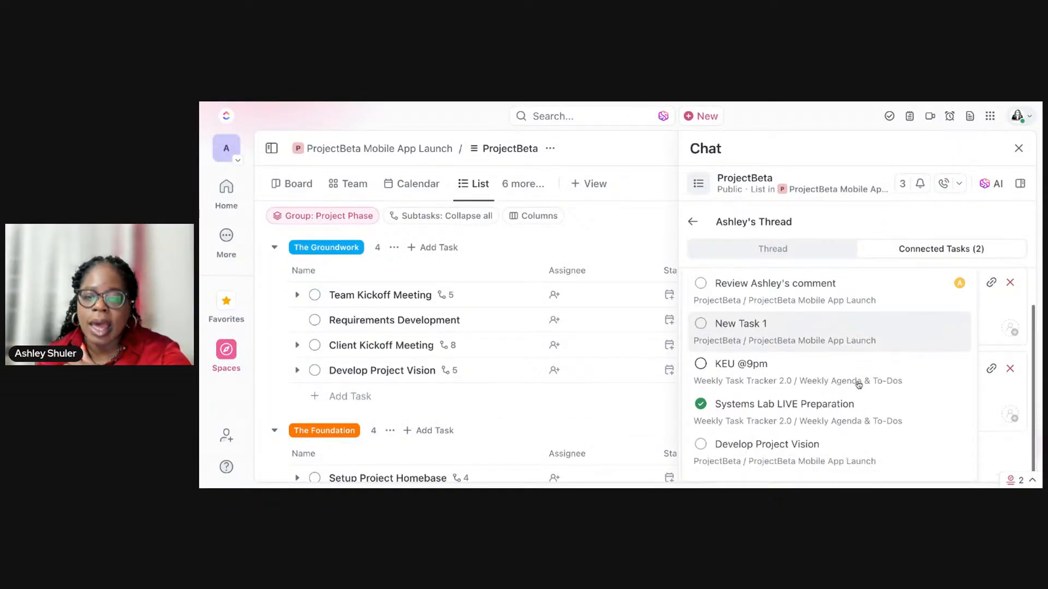
pyautogui.click(837, 454)
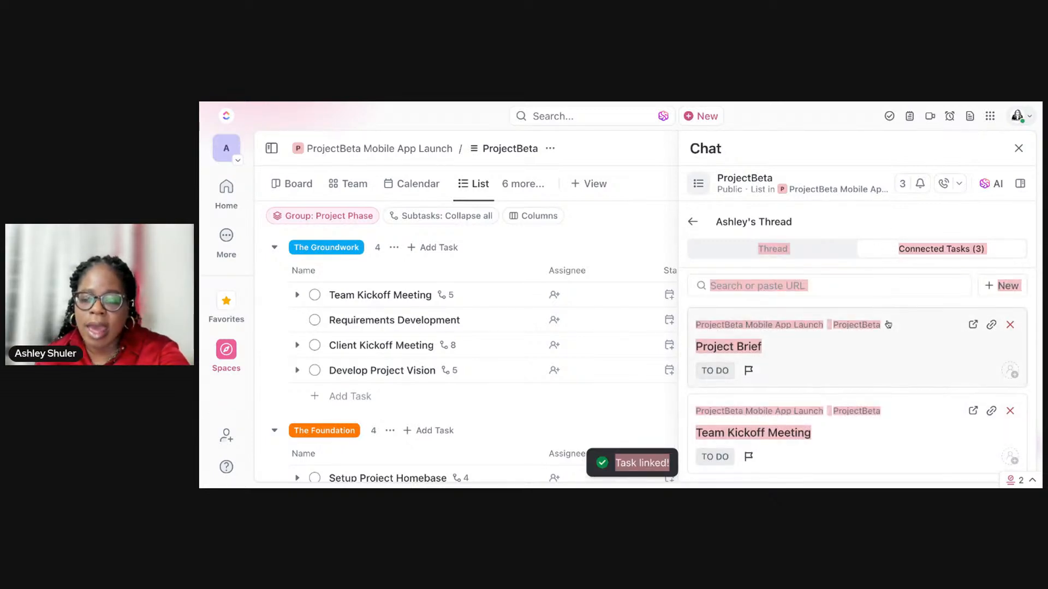
pyautogui.scroll(-2, 885, 318)
# Step: Try to mention a task starting with "Pro" in a thread reply and return to the connected tasks
pyautogui.click(825, 248)
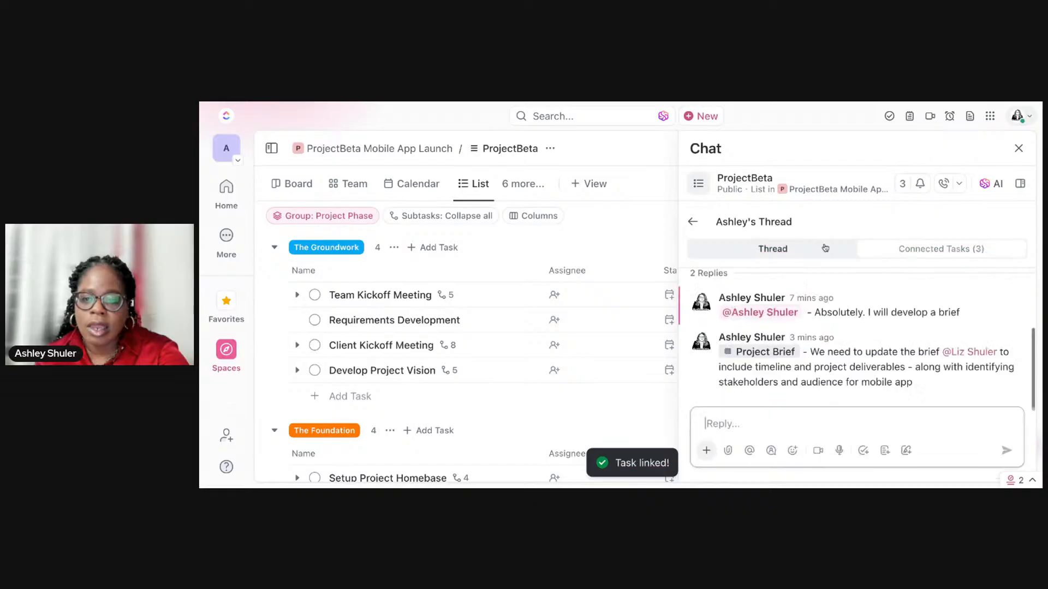
pyautogui.click(850, 424)
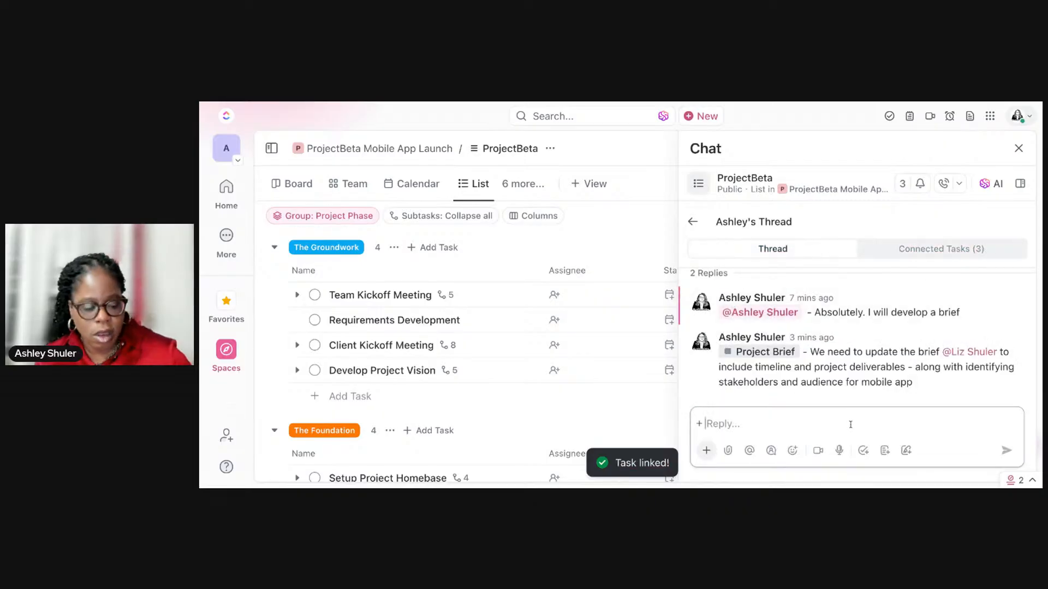
pyautogui.write('@Pro')
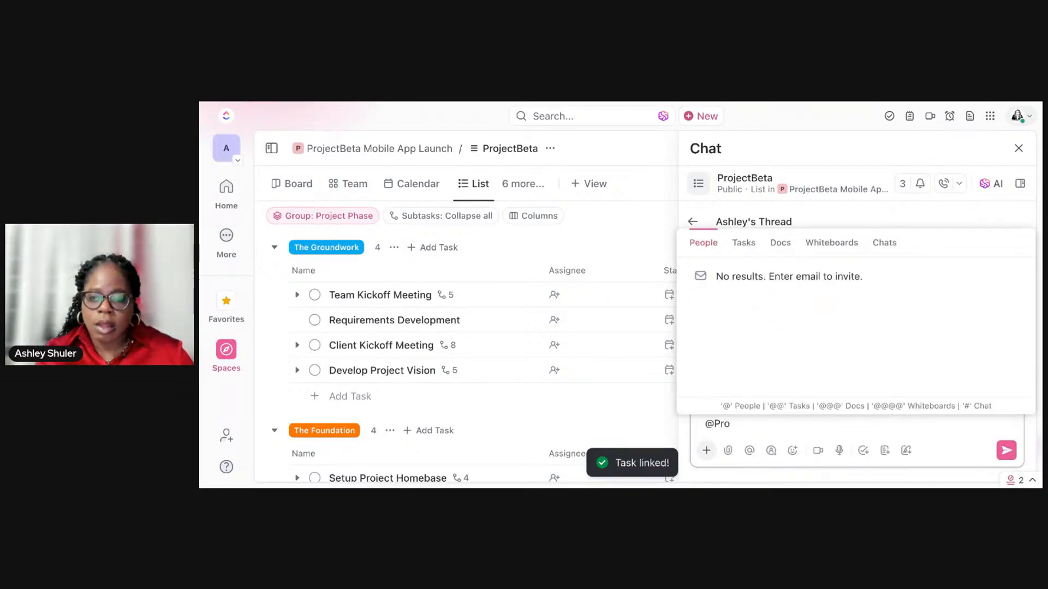
pyautogui.click(743, 244)
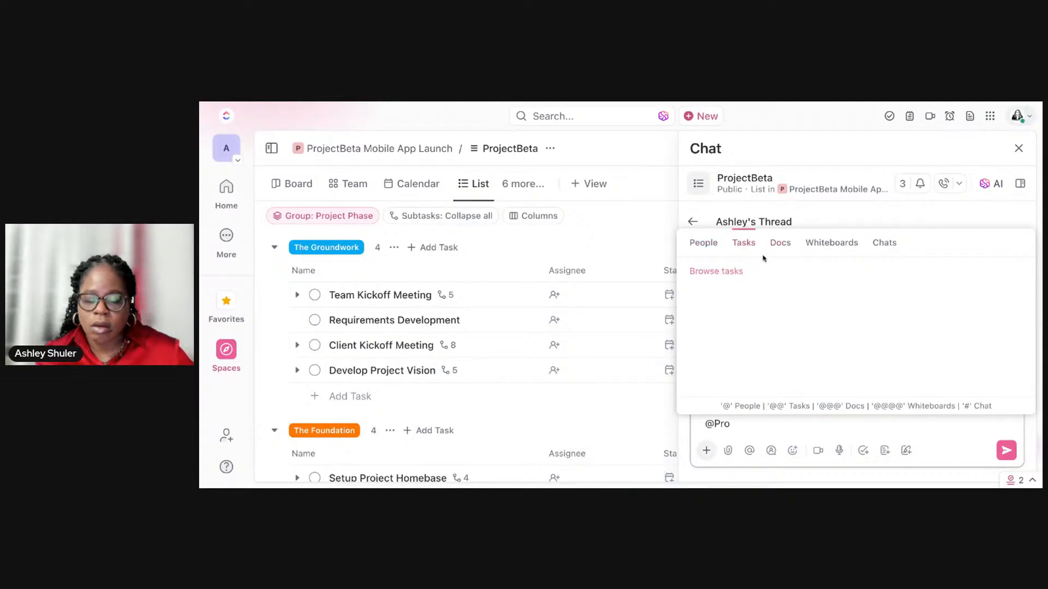
pyautogui.click(845, 214)
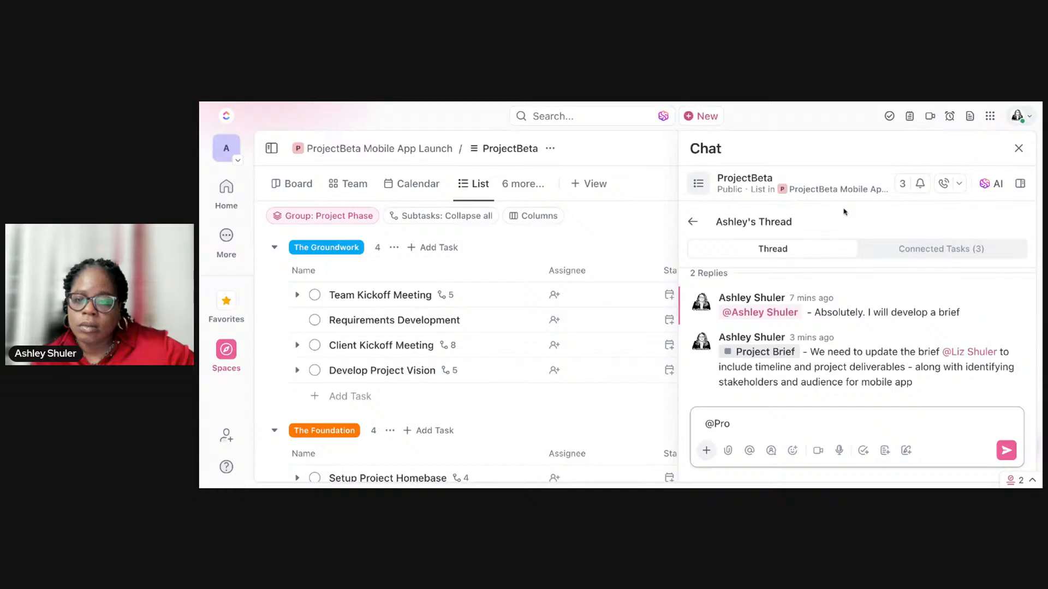
pyautogui.click(926, 255)
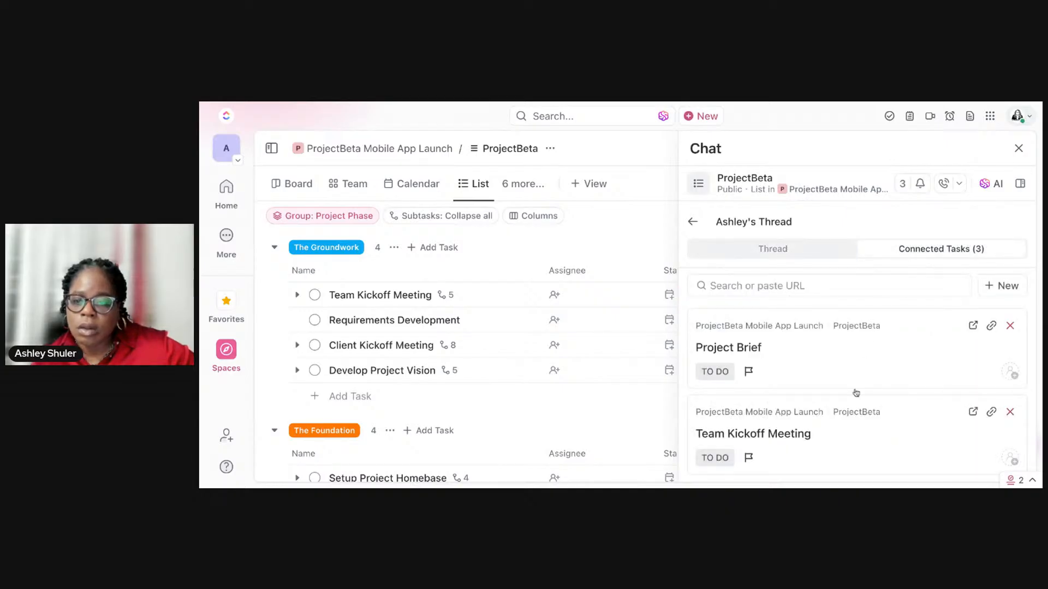
# Step: Assign the connected Project Brief task to a team member
pyautogui.scroll(-2, 855, 393)
pyautogui.scroll(2, 844, 353)
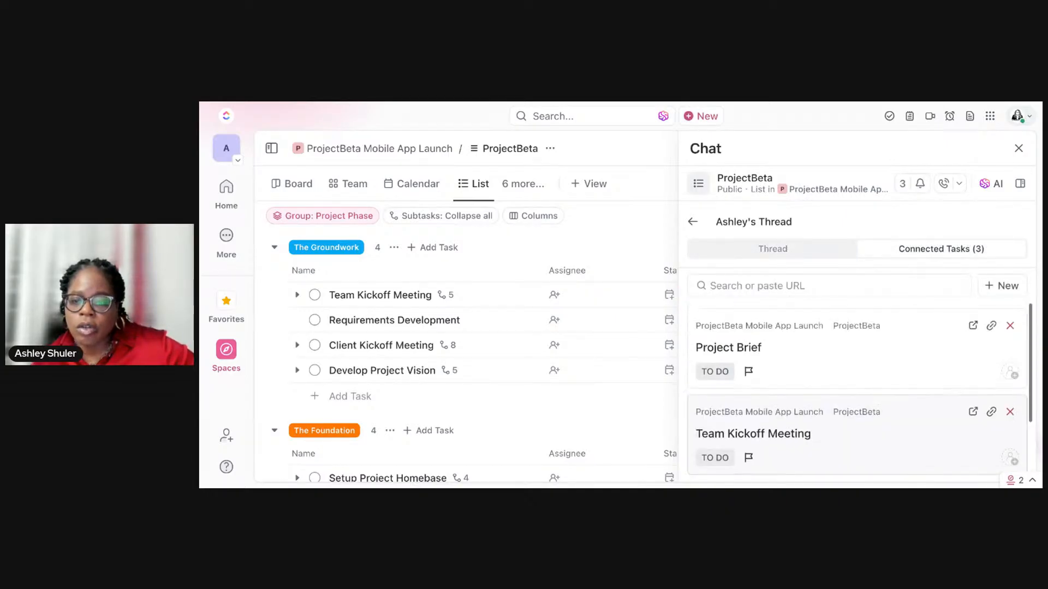
pyautogui.click(1011, 374)
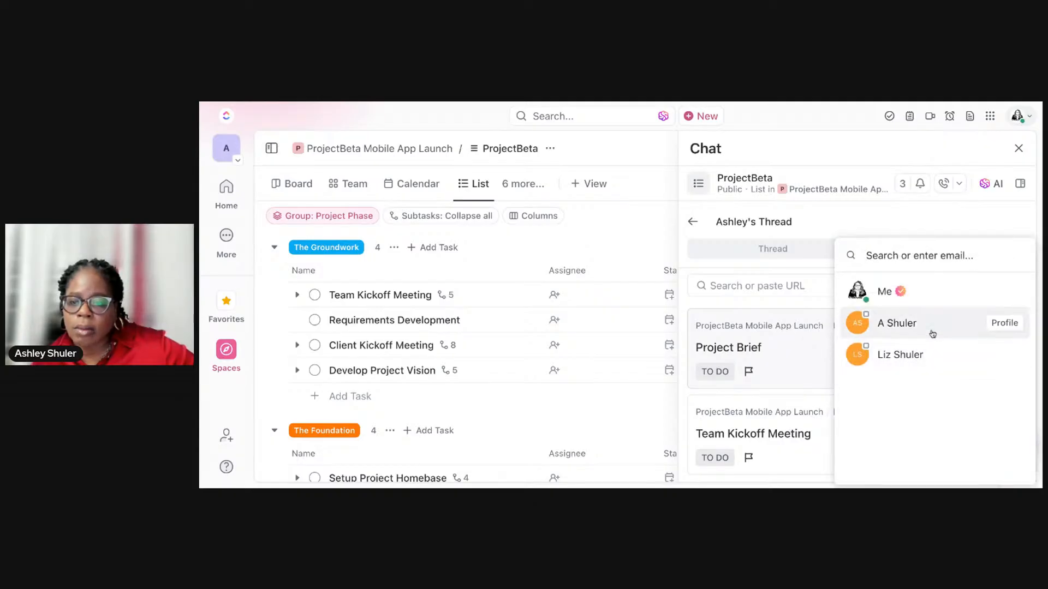
pyautogui.click(932, 334)
# Step: Try to choose assignees for the Team Kickoff Meeting and Develop Project Vision tasks from the thread's connected tasks
pyautogui.scroll(-2, 964, 396)
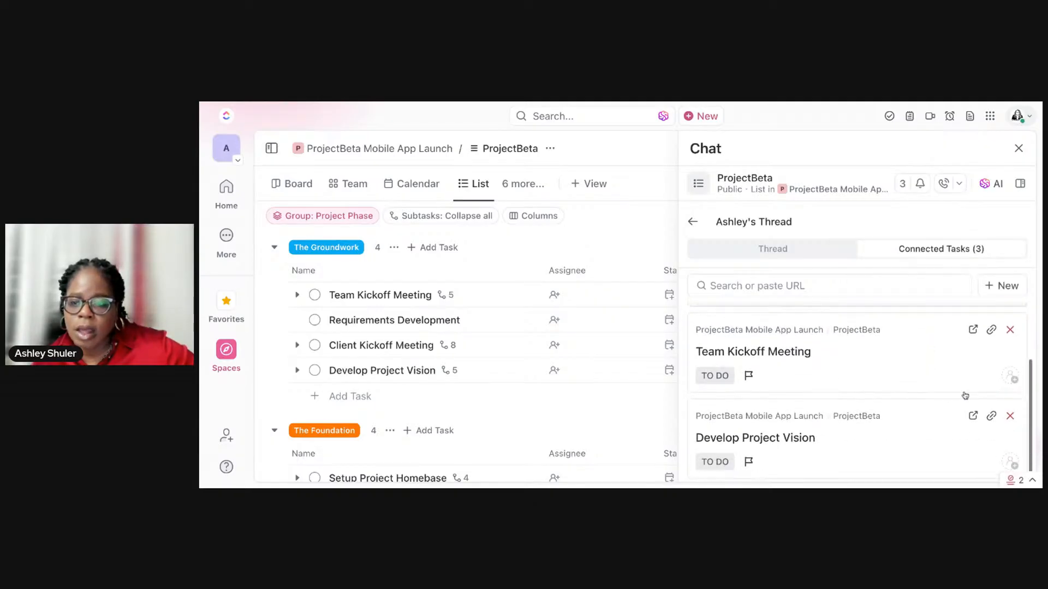
pyautogui.click(1011, 377)
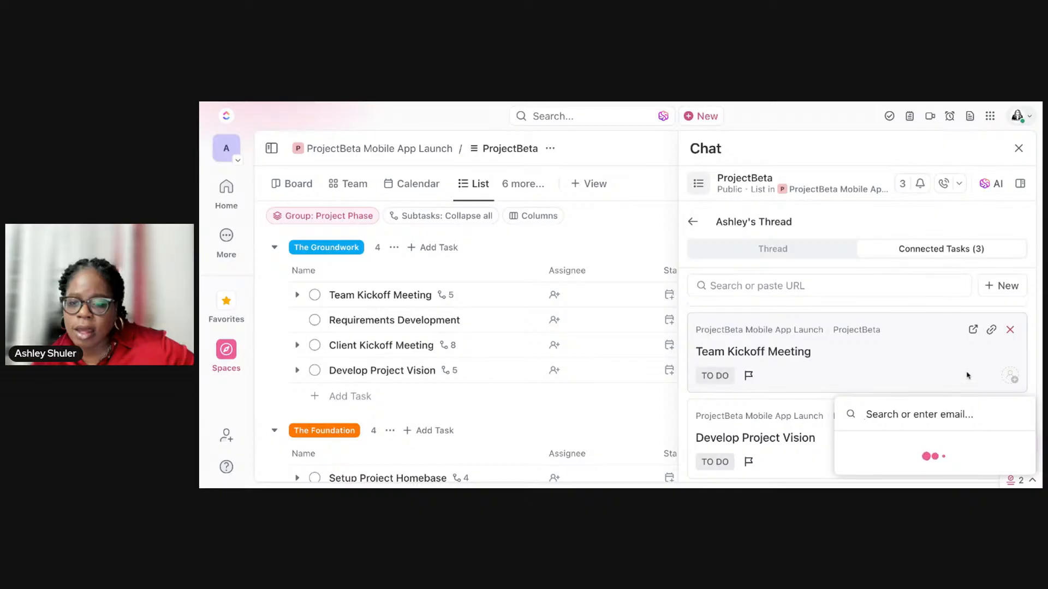
pyautogui.click(894, 379)
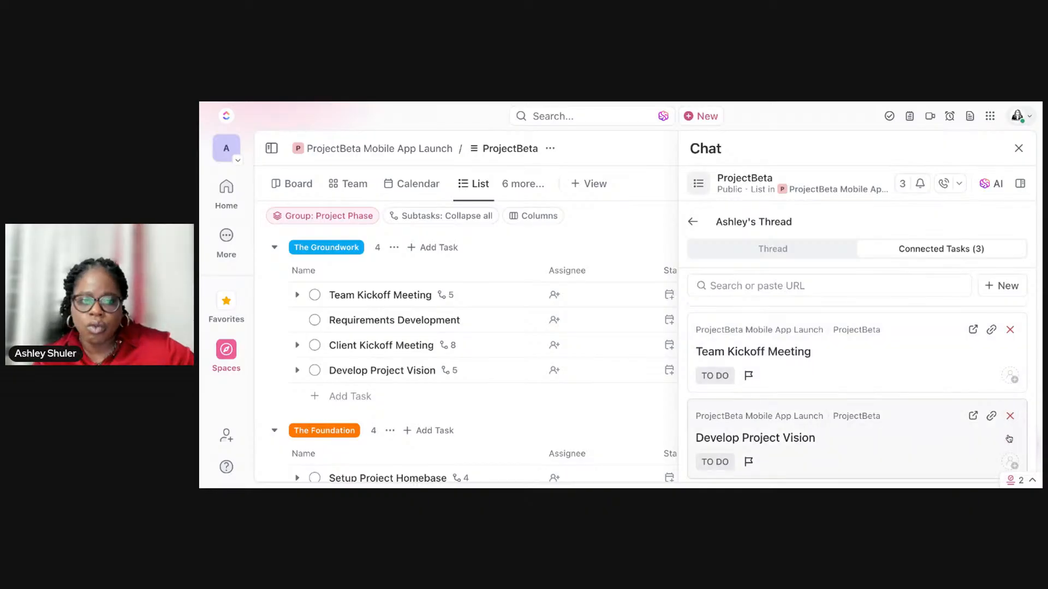
pyautogui.click(1010, 461)
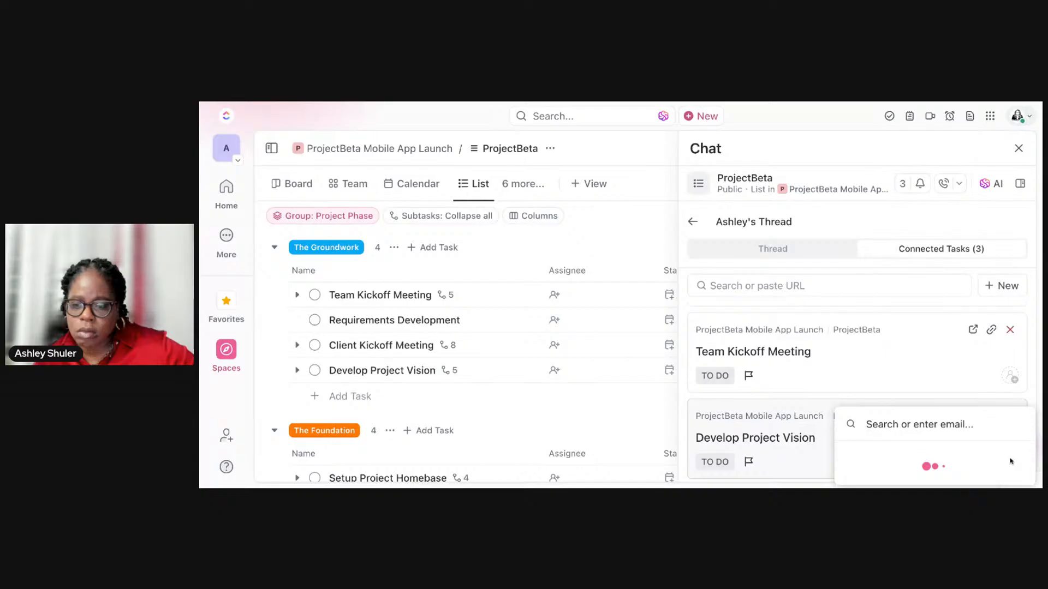
pyautogui.click(937, 377)
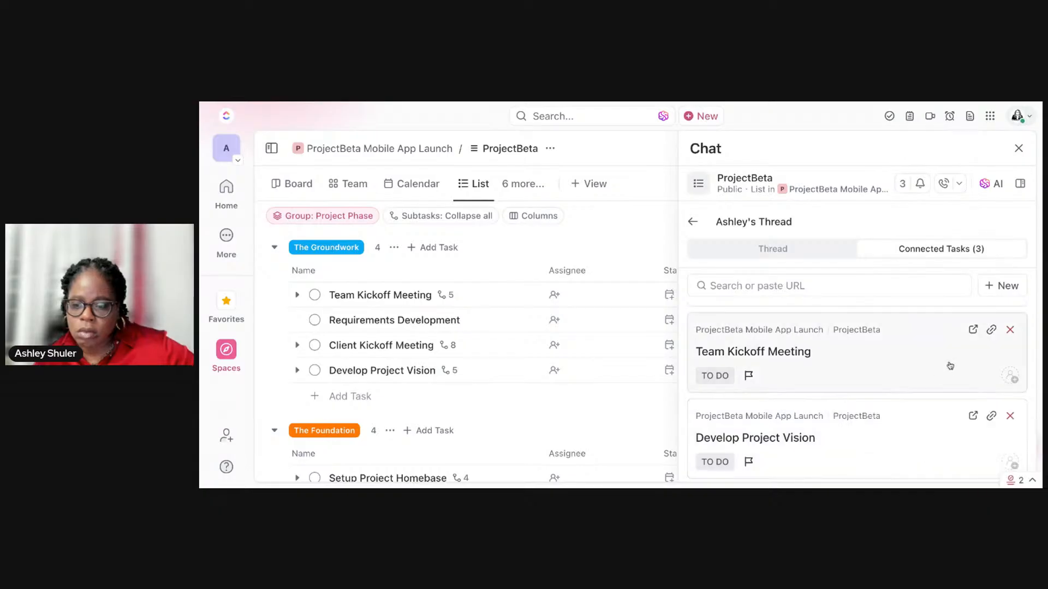
pyautogui.click(1022, 480)
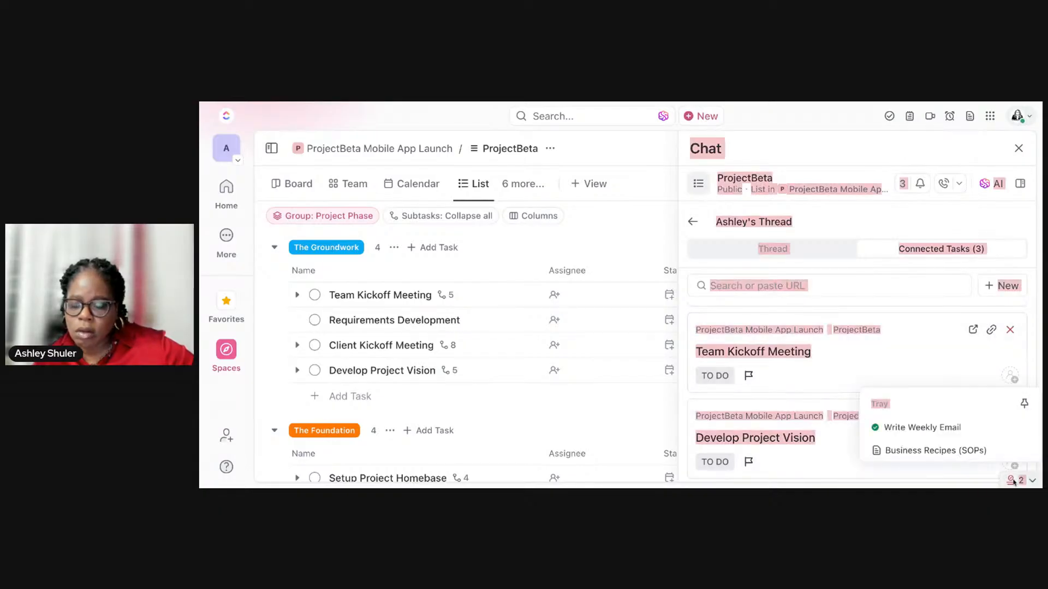
# Step: Open the connected Team Kickoff Meeting task, assign it to yourself, and close the task
pyautogui.click(949, 363)
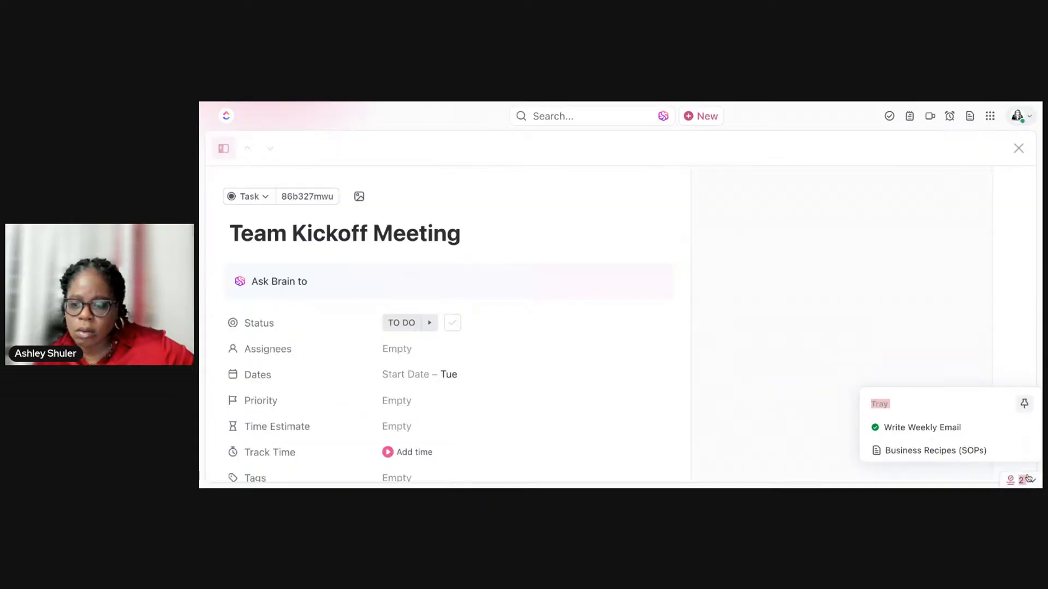
pyautogui.click(643, 420)
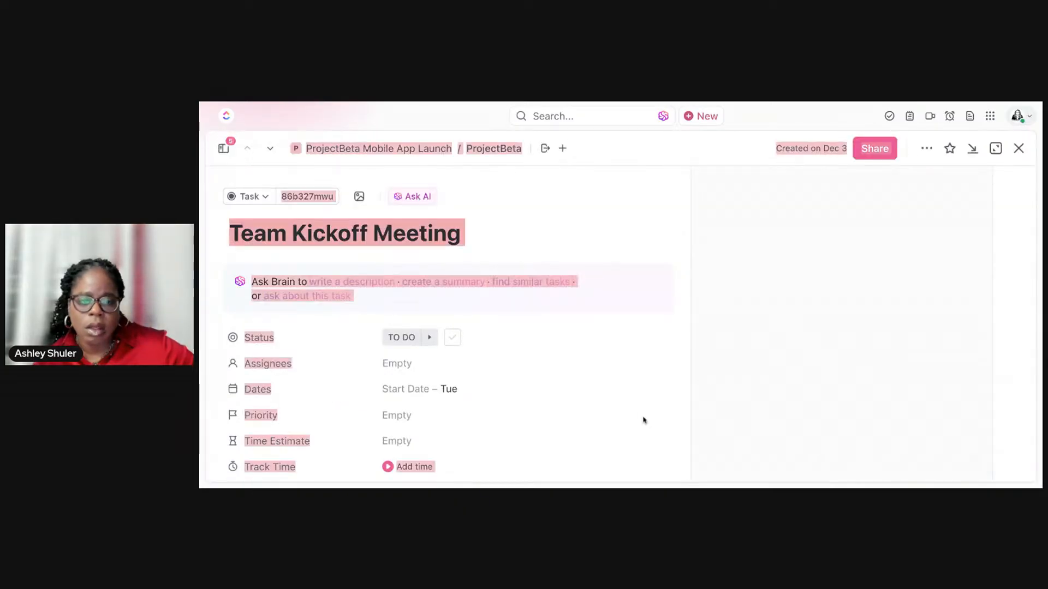
pyautogui.click(399, 365)
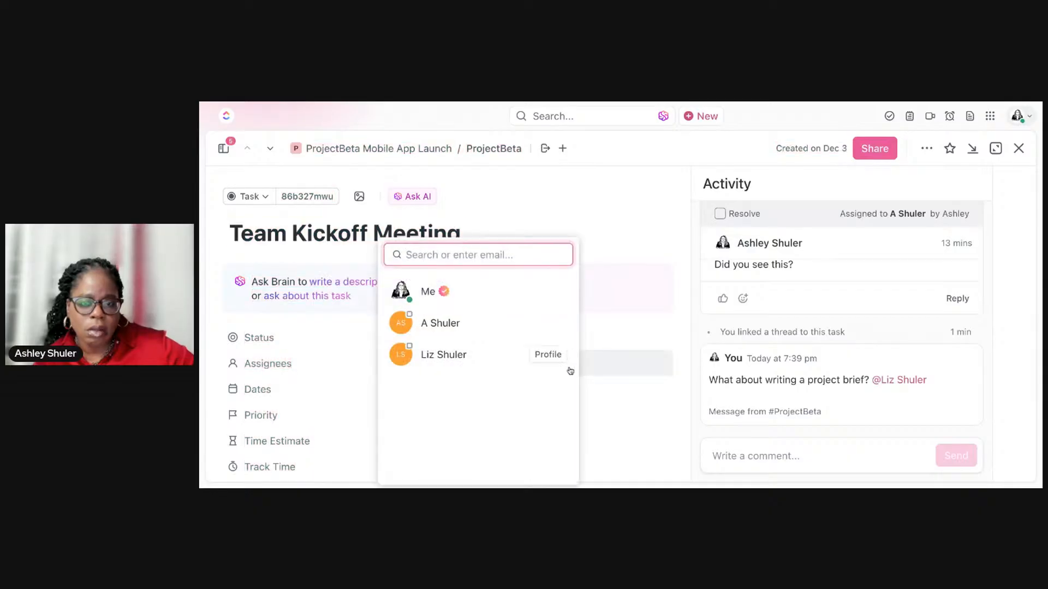
pyautogui.click(480, 301)
pyautogui.press('Escape')
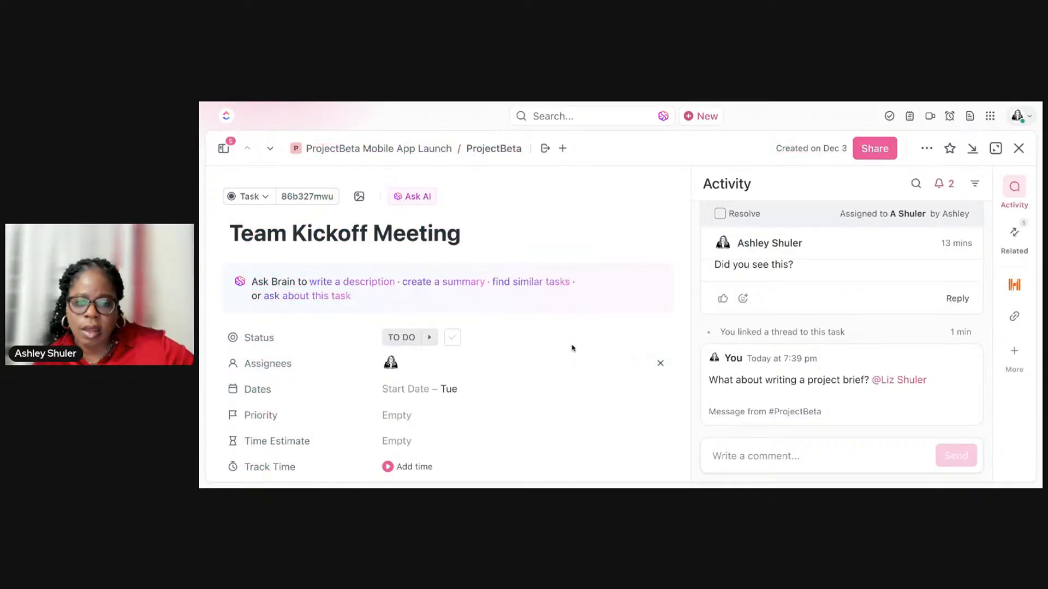
pyautogui.click(1019, 149)
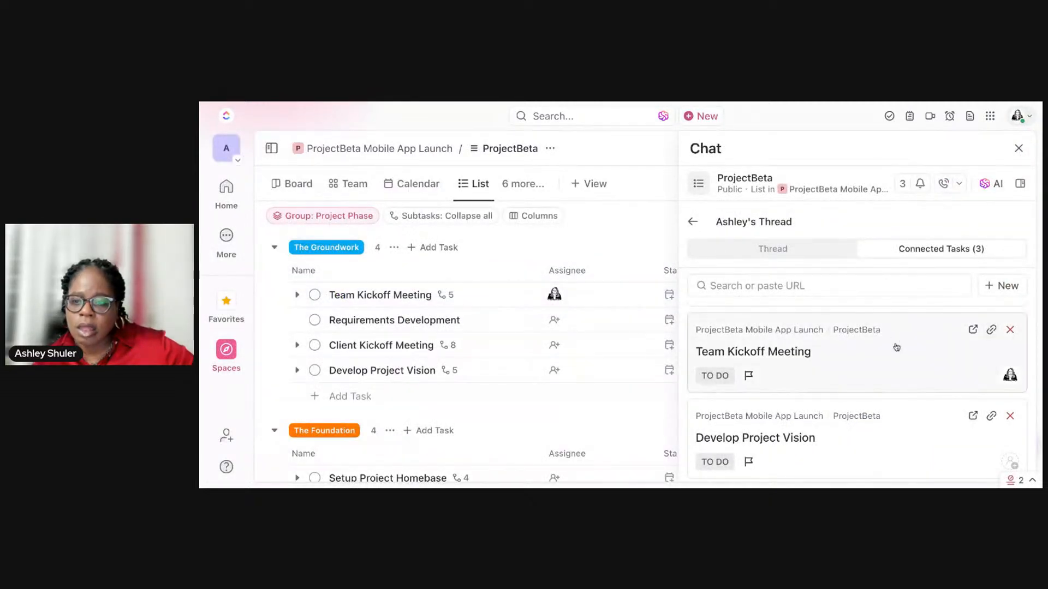
# Step: Leave the thread, check the channel's FollowUps assigned to you, and return to the channel messages
pyautogui.click(692, 222)
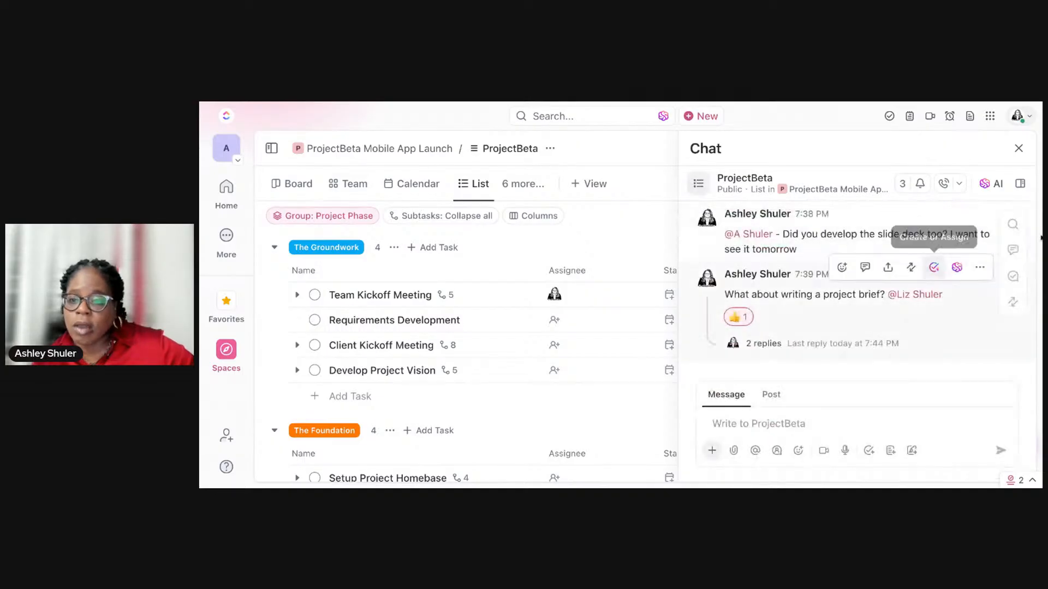
pyautogui.click(1012, 277)
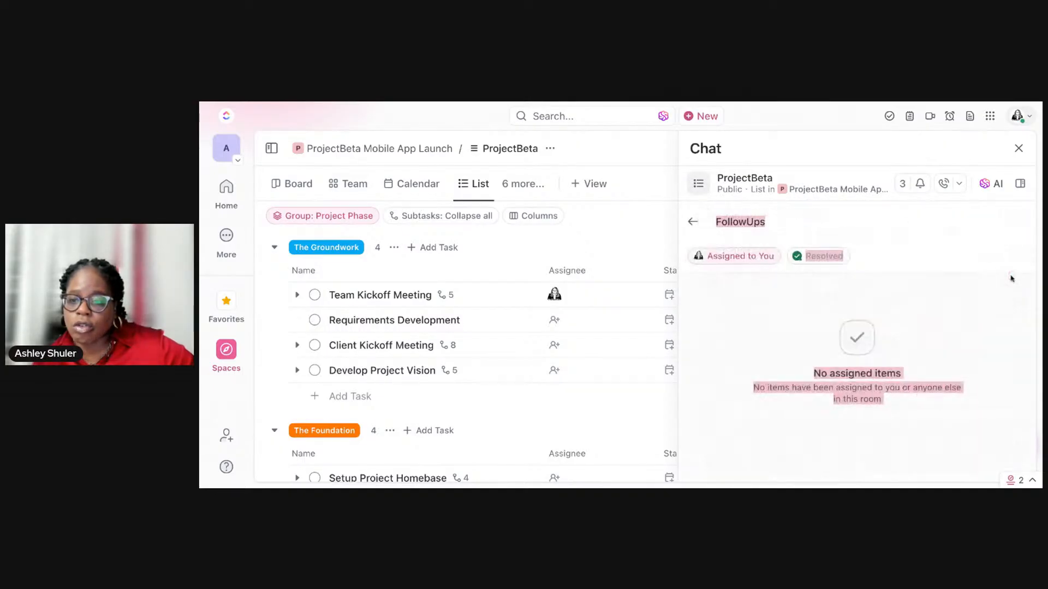
pyautogui.click(920, 401)
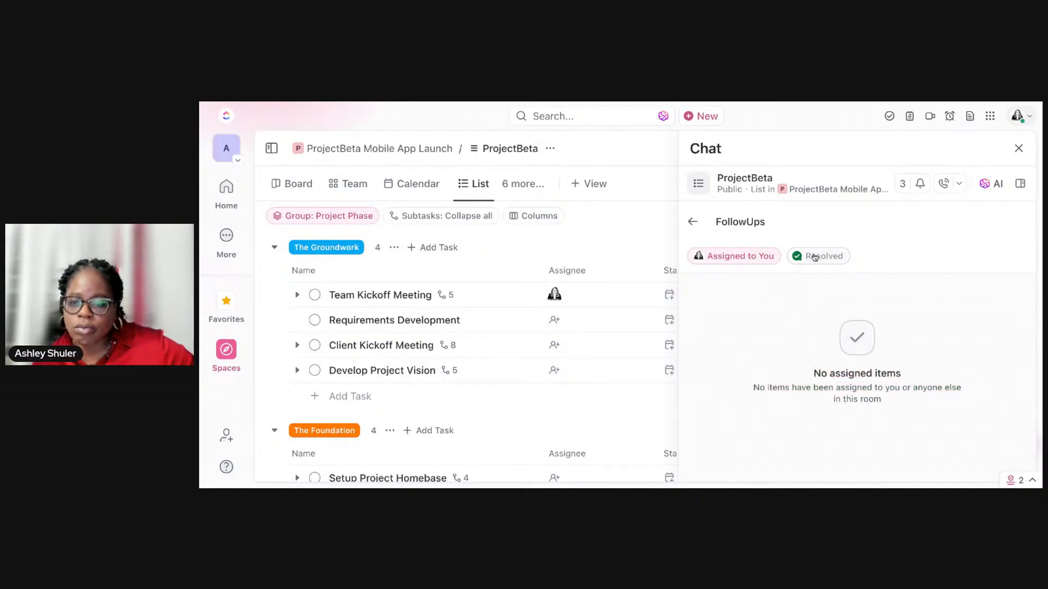
pyautogui.click(693, 222)
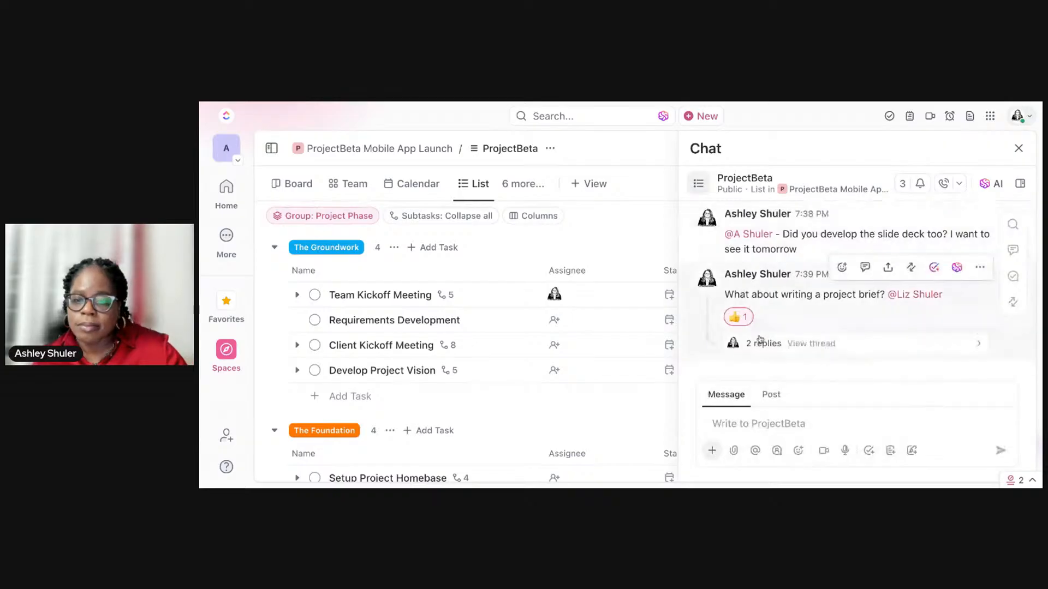
# Step: Look through the options at the start of the ProjectBeta chat for followers, Slack import, tasks, Docs and SyncUps
pyautogui.click(766, 418)
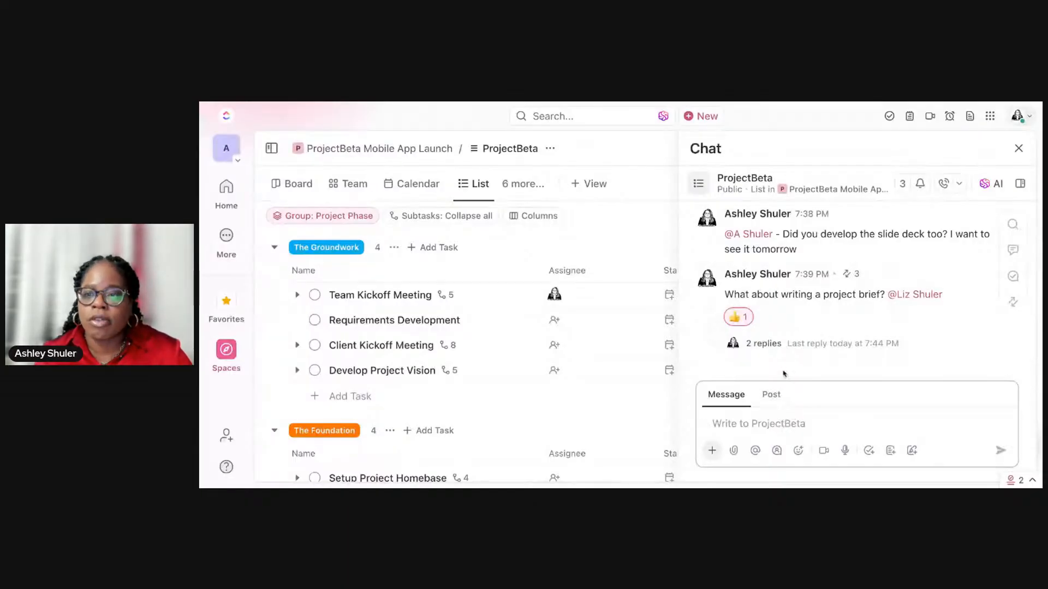
pyautogui.scroll(10, 825, 253)
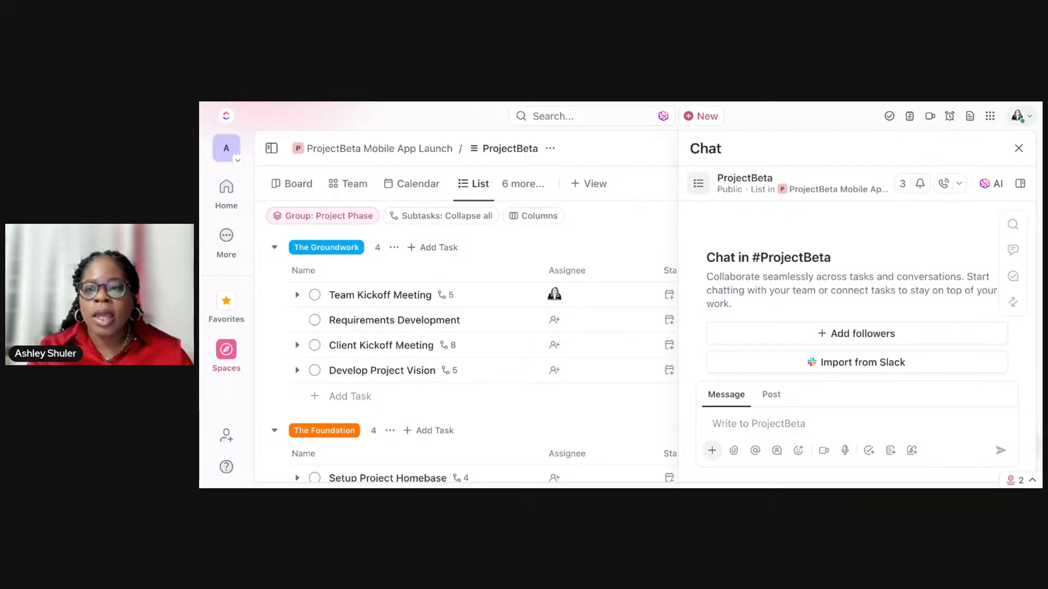
pyautogui.click(857, 424)
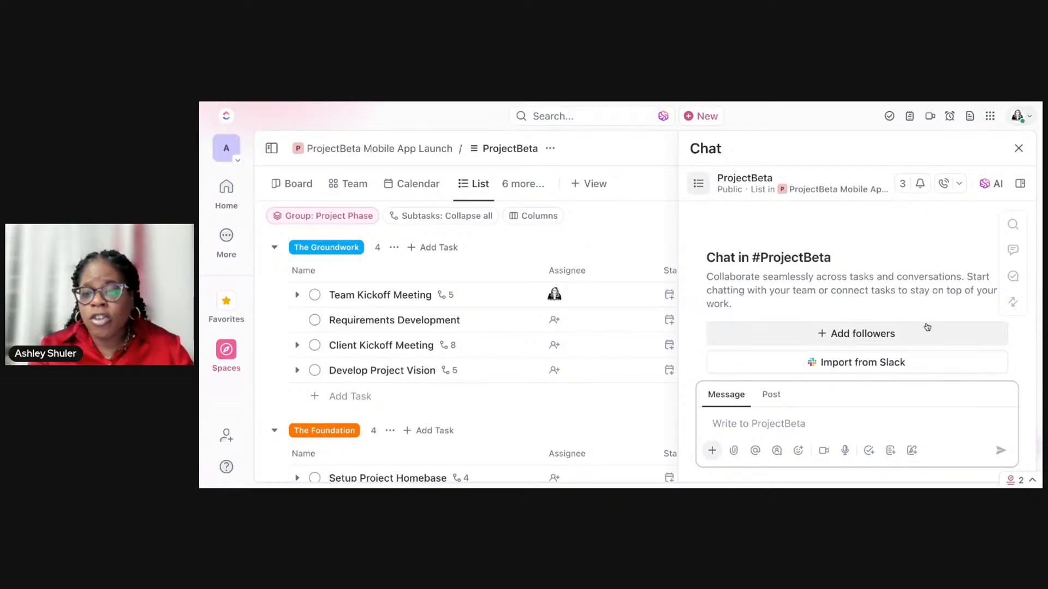
pyautogui.scroll(-3, 927, 328)
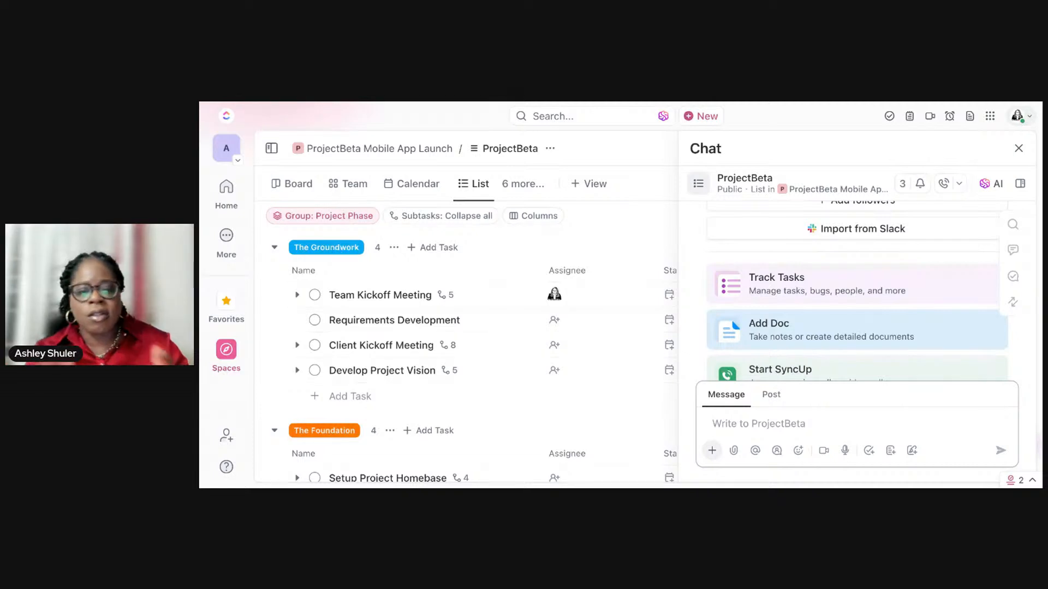
pyautogui.scroll(2, 894, 274)
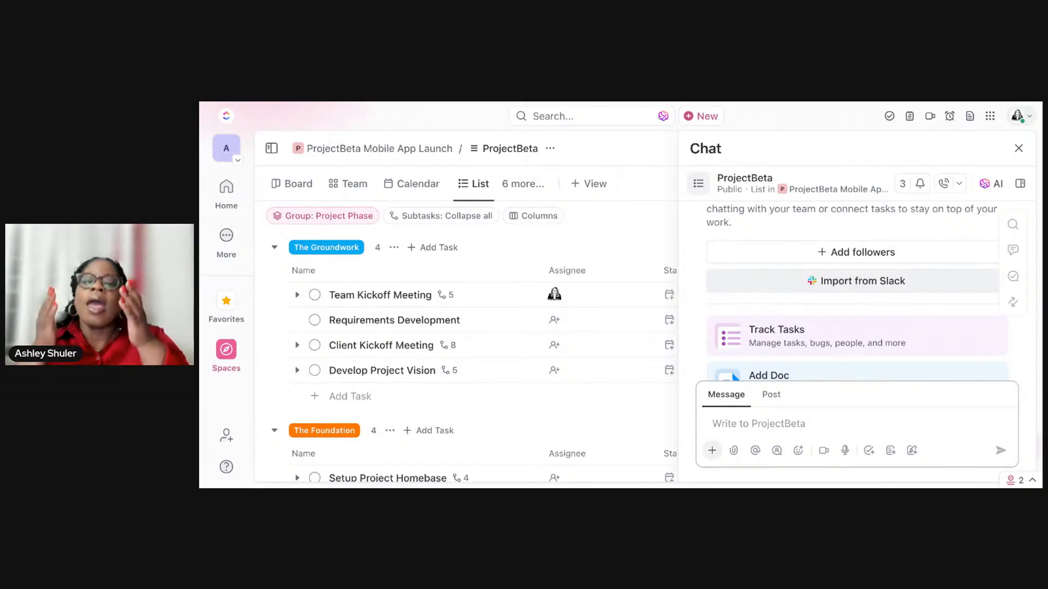
pyautogui.scroll(-3, 856, 283)
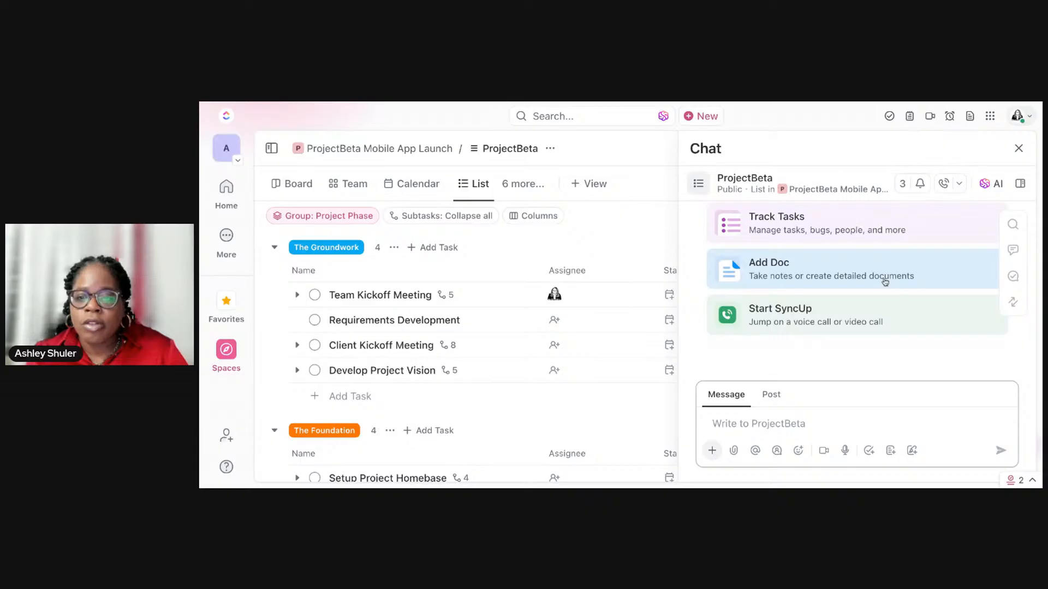
pyautogui.scroll(3, 884, 282)
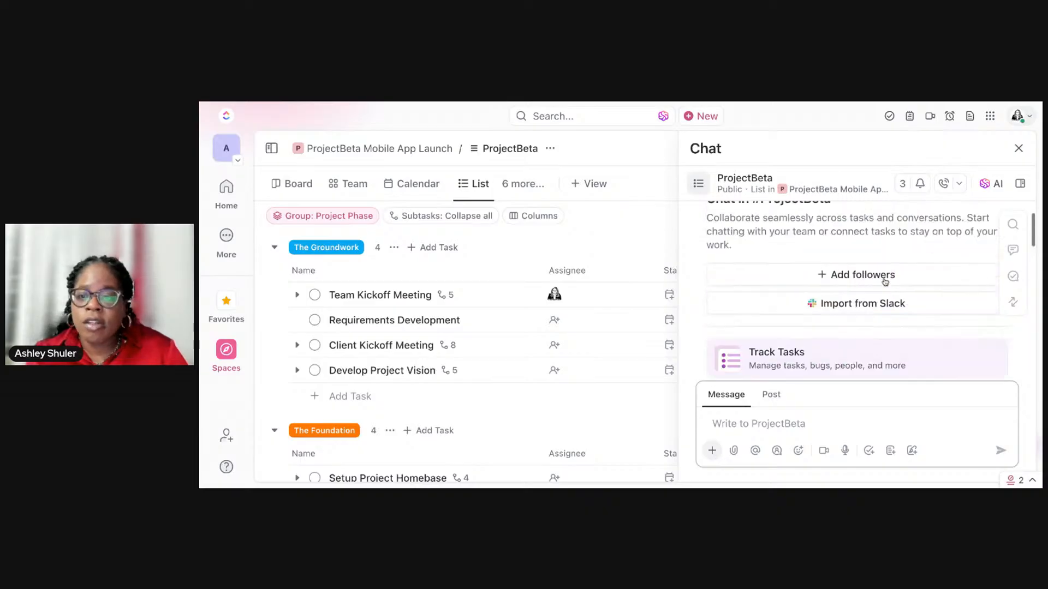
# Step: Review the AI suggestions for the ProjectBeta channel and ask "What is assigned to me?"
pyautogui.click(988, 186)
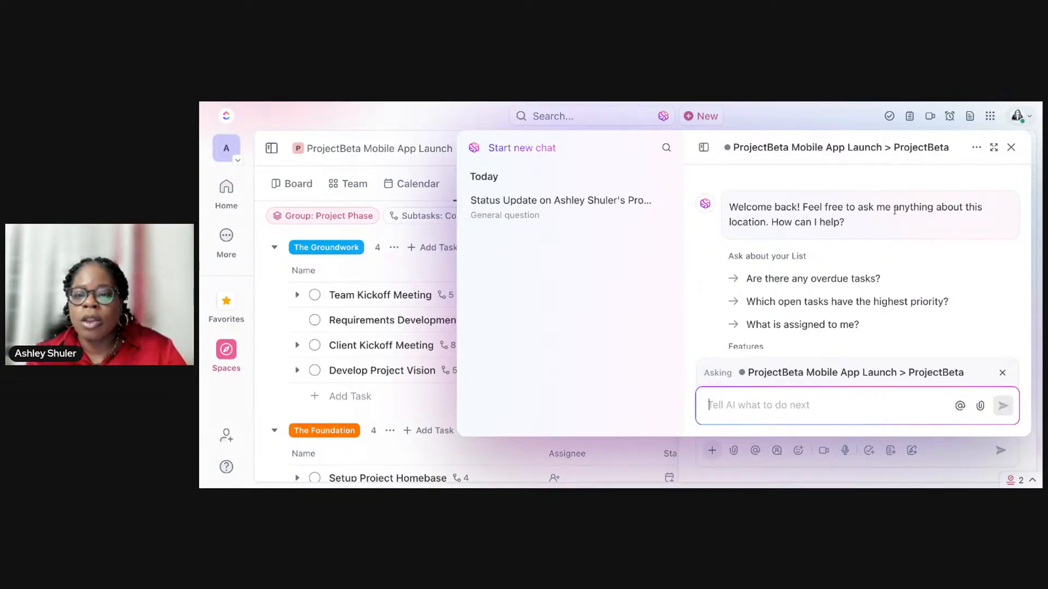
pyautogui.scroll(-5, 895, 211)
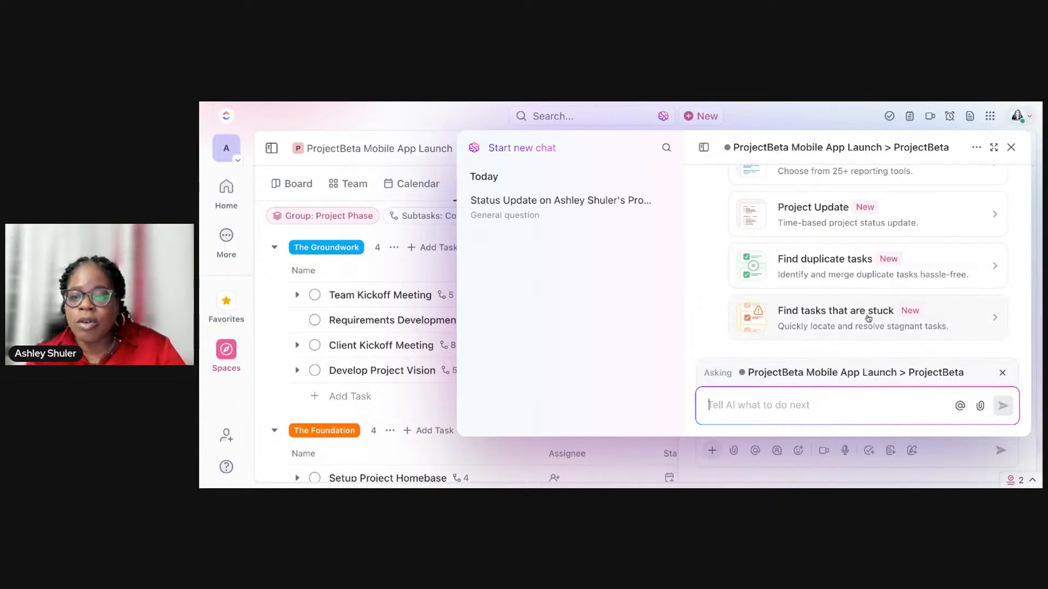
pyautogui.scroll(1, 868, 316)
pyautogui.scroll(3, 868, 316)
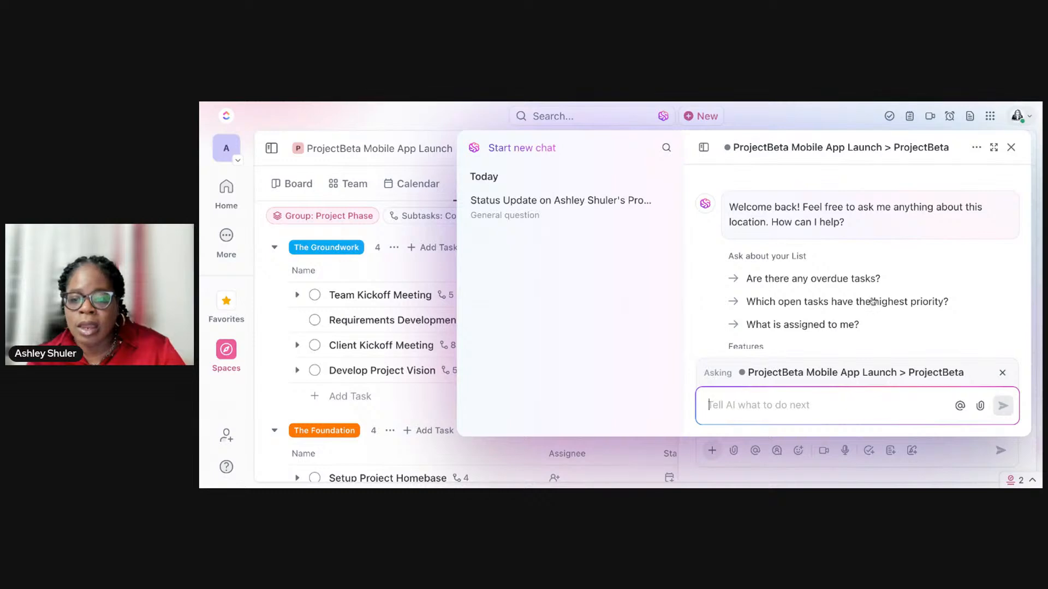
pyautogui.scroll(-1, 864, 299)
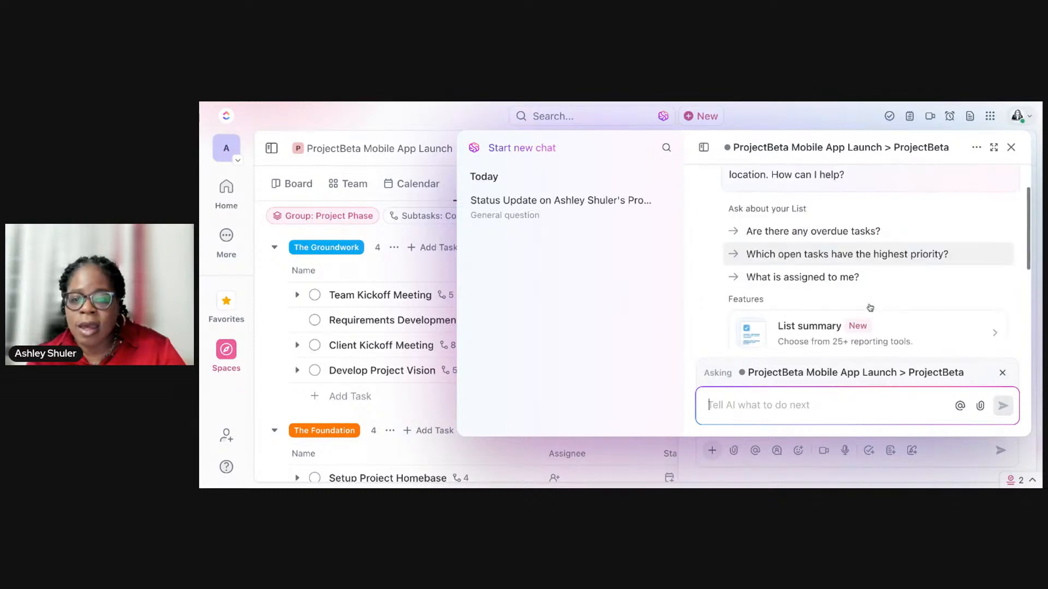
pyautogui.click(868, 276)
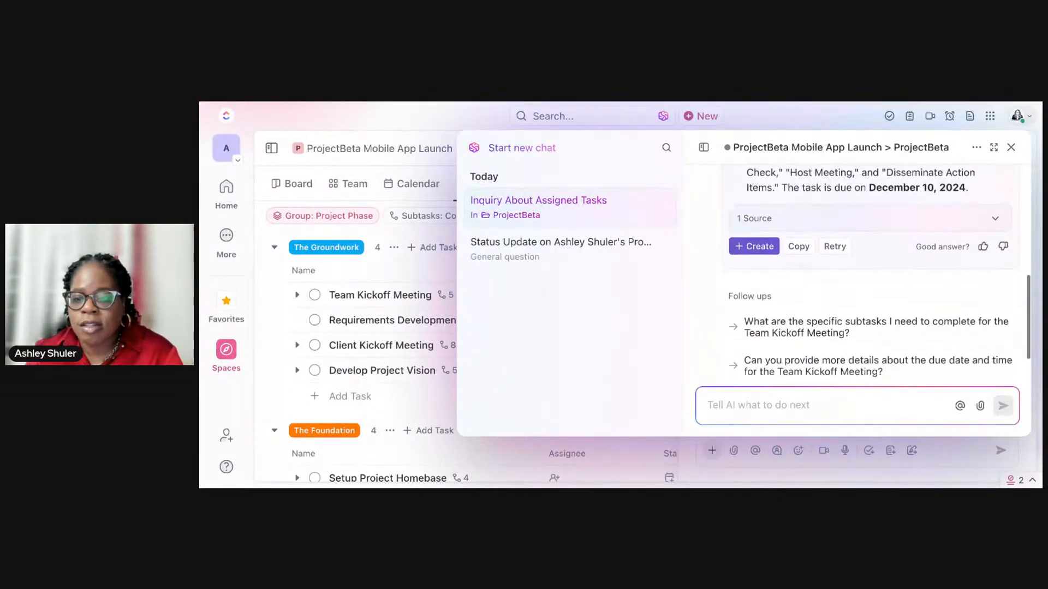
# Step: Read the AI answer about assigned tasks and its suggested follow-up questions, and close the AI chat
pyautogui.scroll(-1, 870, 291)
pyautogui.scroll(2, 869, 292)
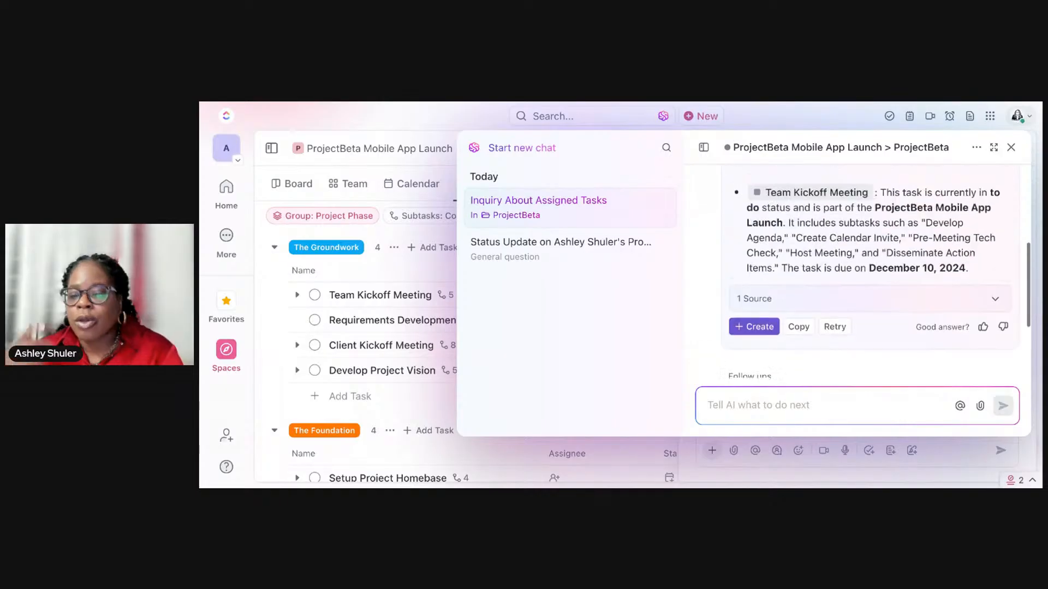
pyautogui.scroll(1, 869, 292)
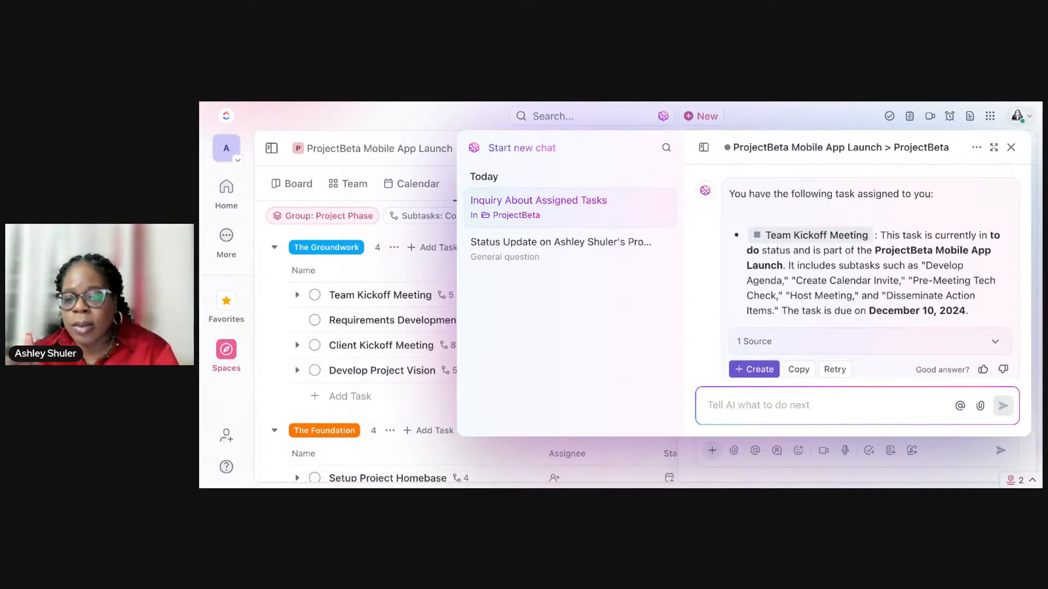
pyautogui.scroll(-1, 864, 270)
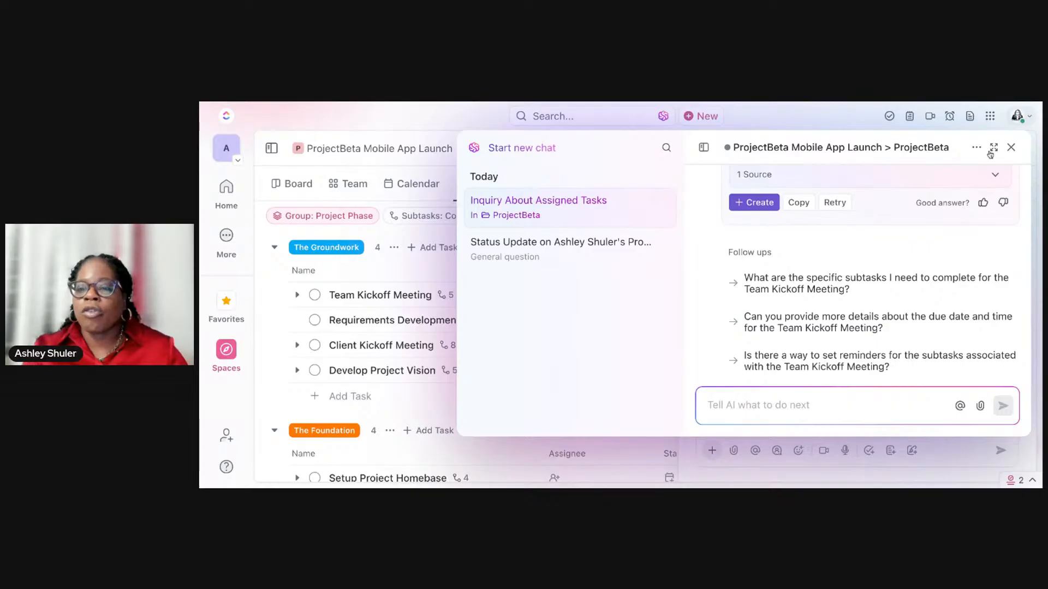
pyautogui.click(1011, 148)
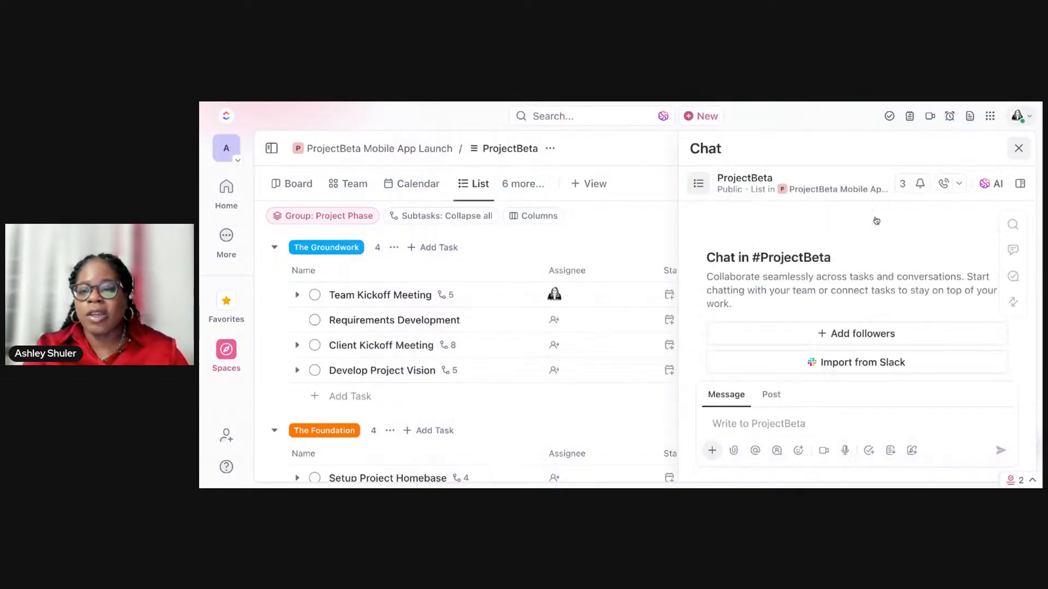
# Step: Open the composer for a new Update post in the ProjectBeta chat
pyautogui.click(770, 396)
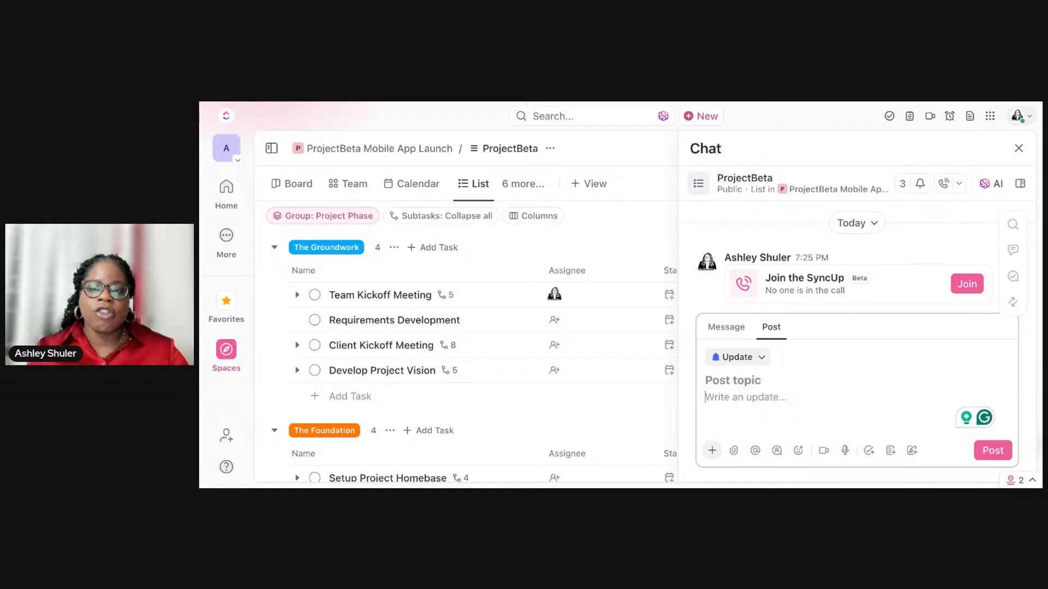
pyautogui.click(928, 102)
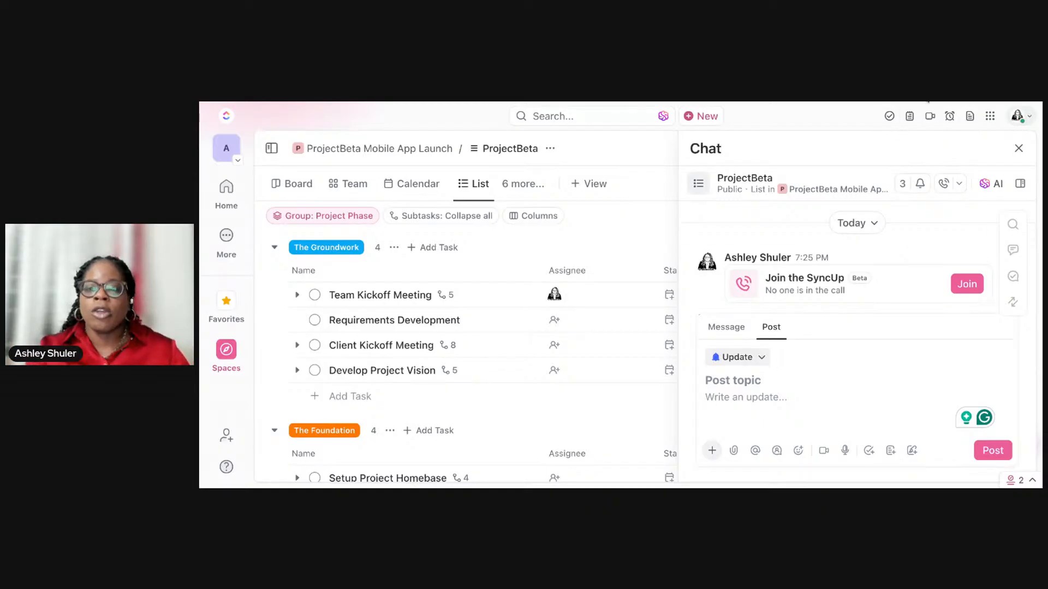